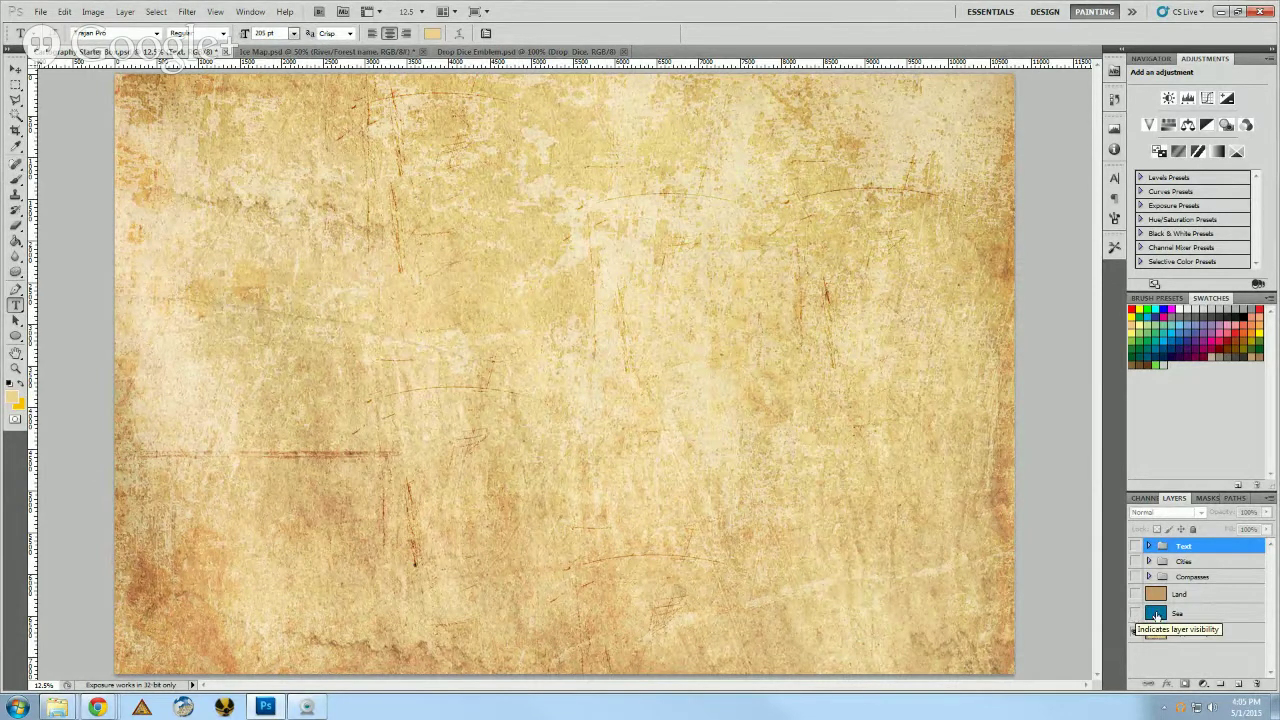
- Make the Sea and Land layers visible above the Papyrus Layer, keeping the Sea layer selected
{"action": "left_click", "coordinate": [1141, 617]}
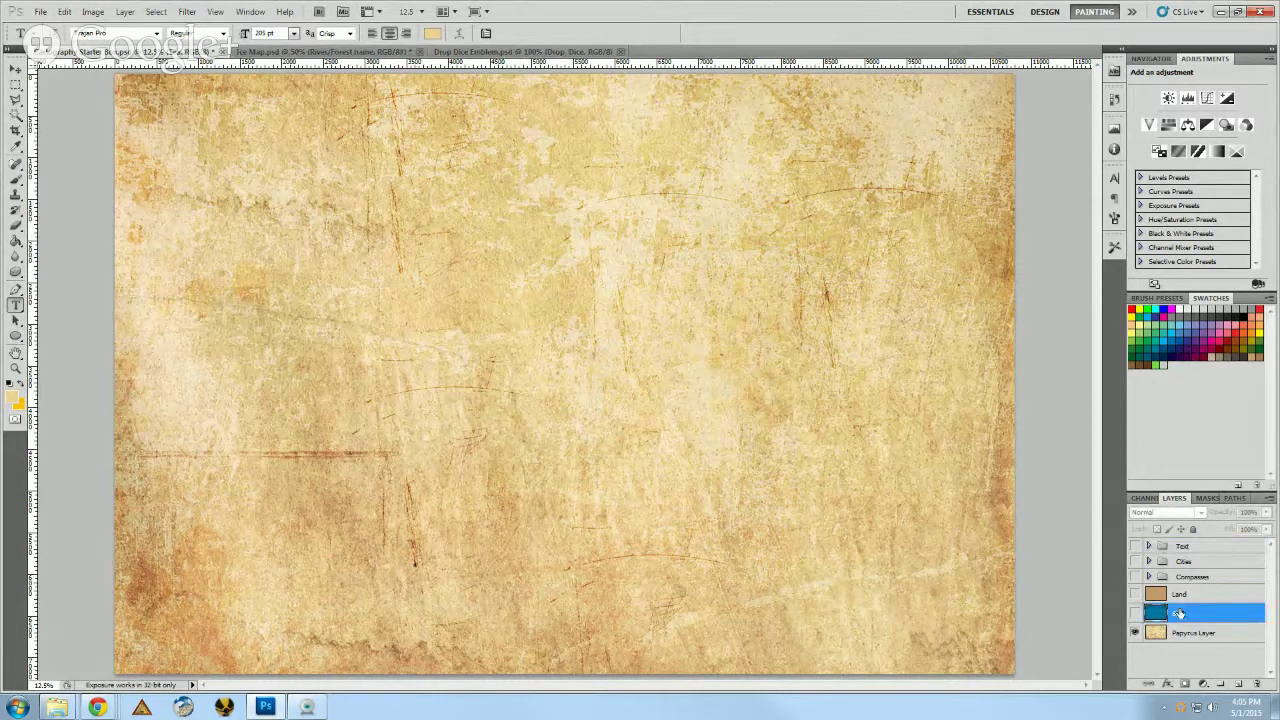
{"action": "key", "text": "alt+]"}
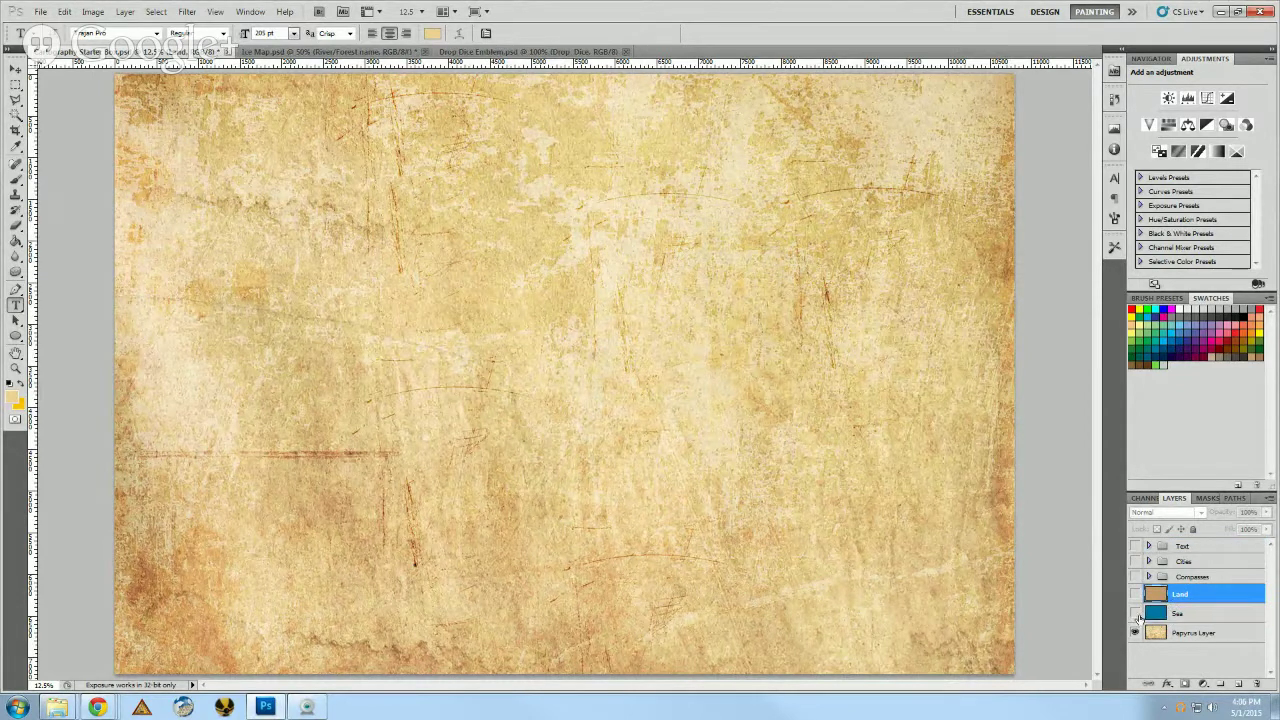
{"action": "left_click", "coordinate": [1137, 615]}
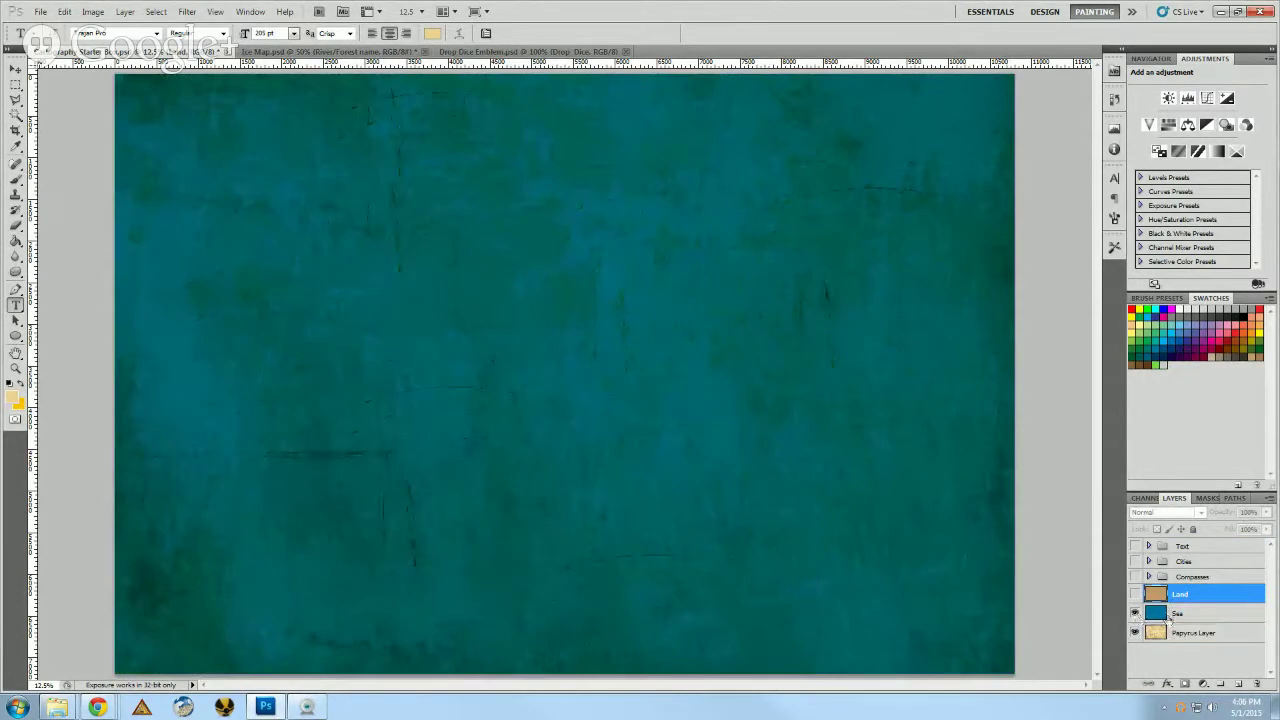
{"action": "left_click", "coordinate": [1200, 616]}
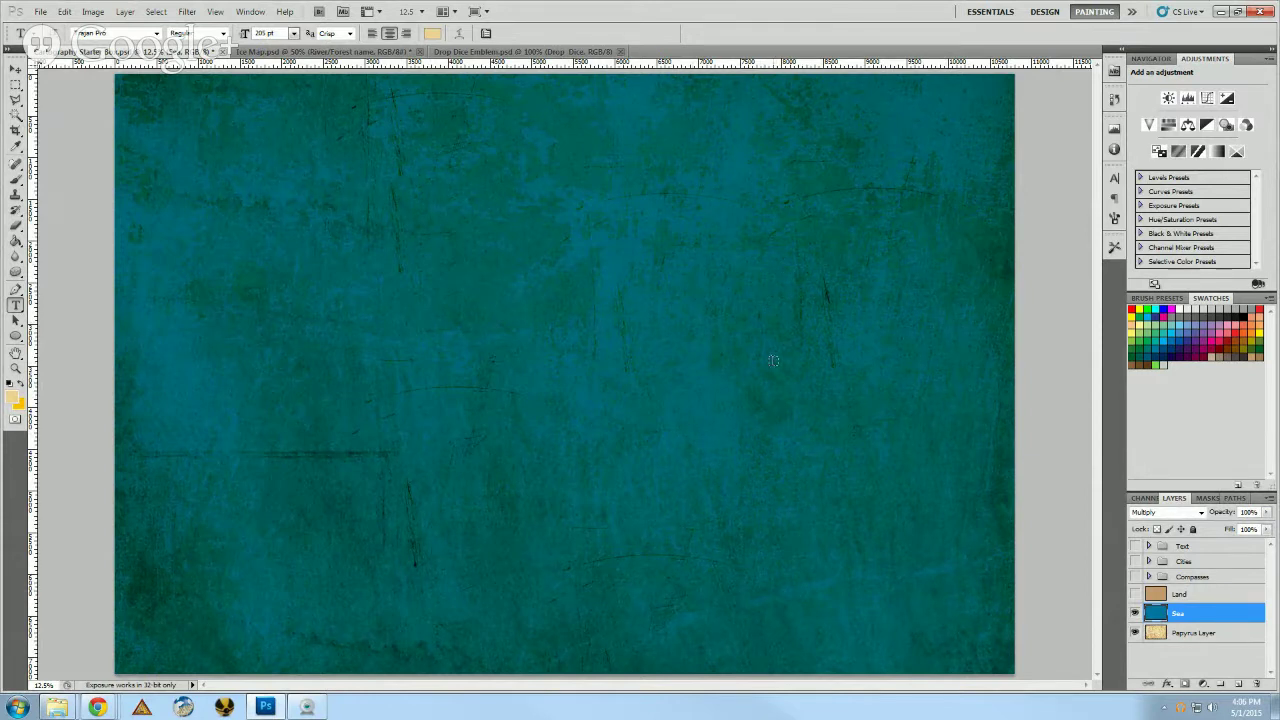
{"action": "left_click", "coordinate": [1135, 595]}
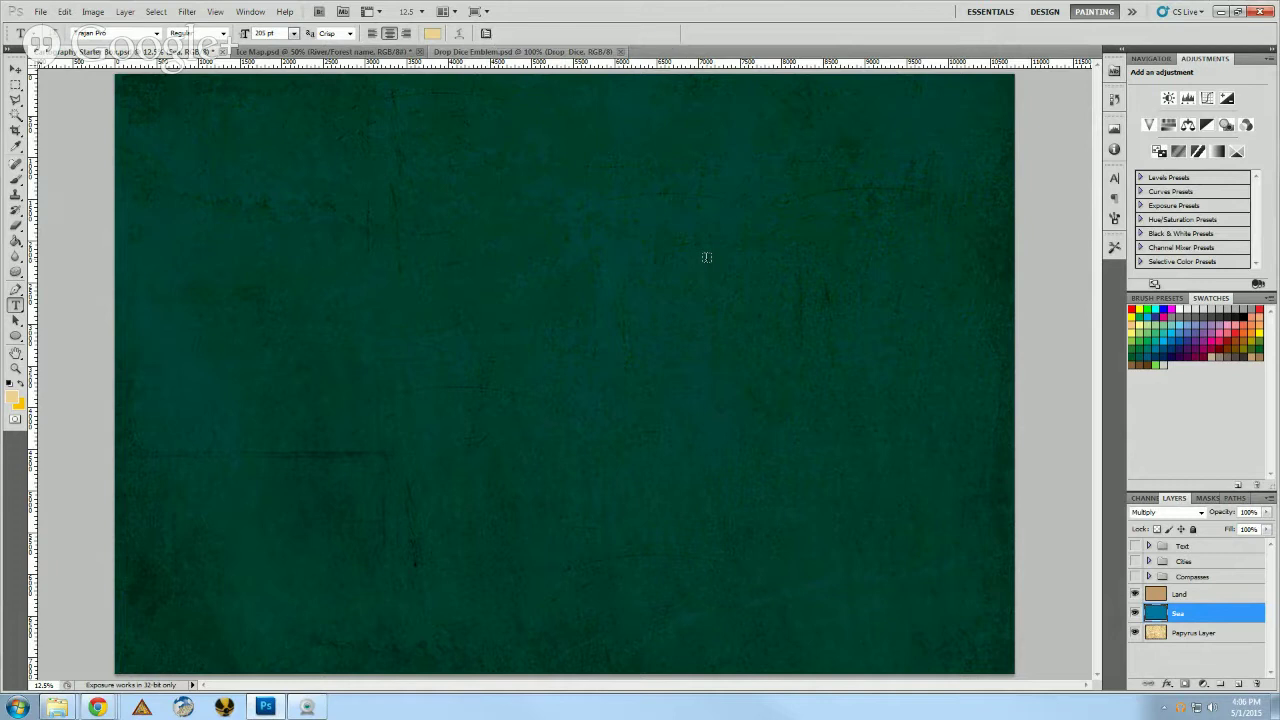
- Switch to the Drop Dice Emblem.psd document
{"action": "left_click", "coordinate": [554, 52]}
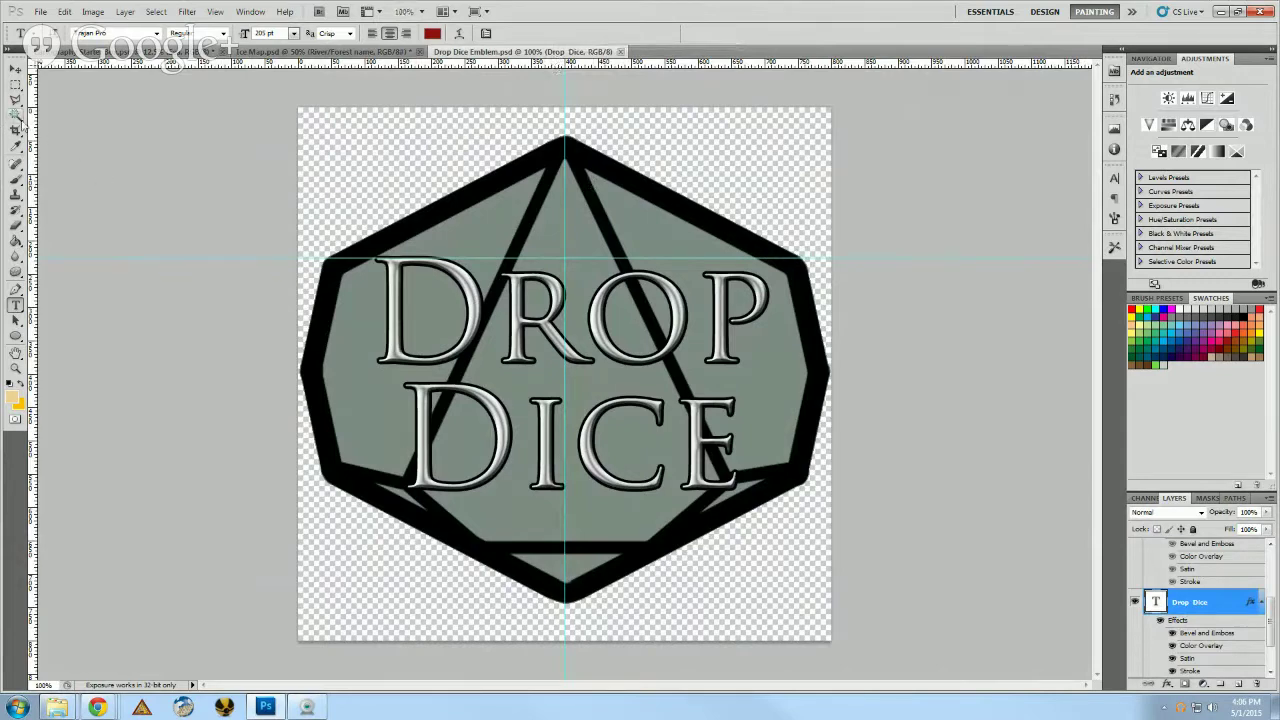
{"action": "left_click", "coordinate": [16, 116]}
{"action": "left_click", "coordinate": [352, 155]}
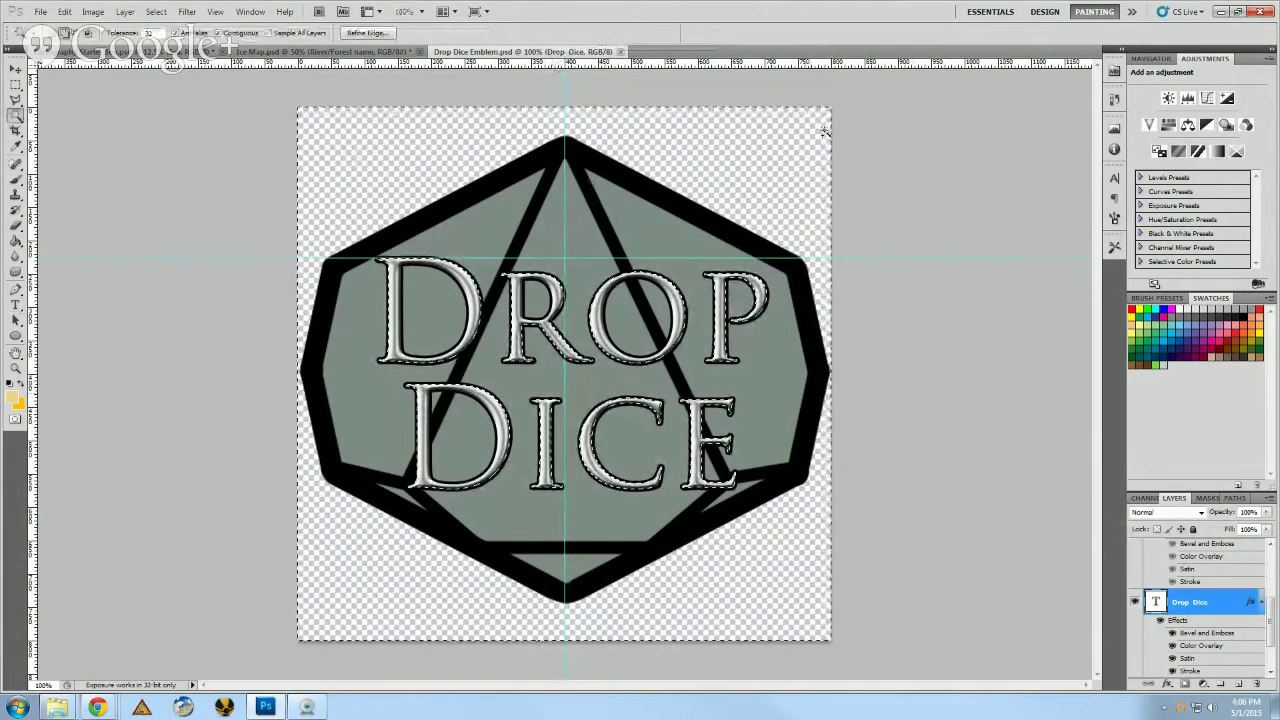
{"action": "key", "text": "ctrl+d"}
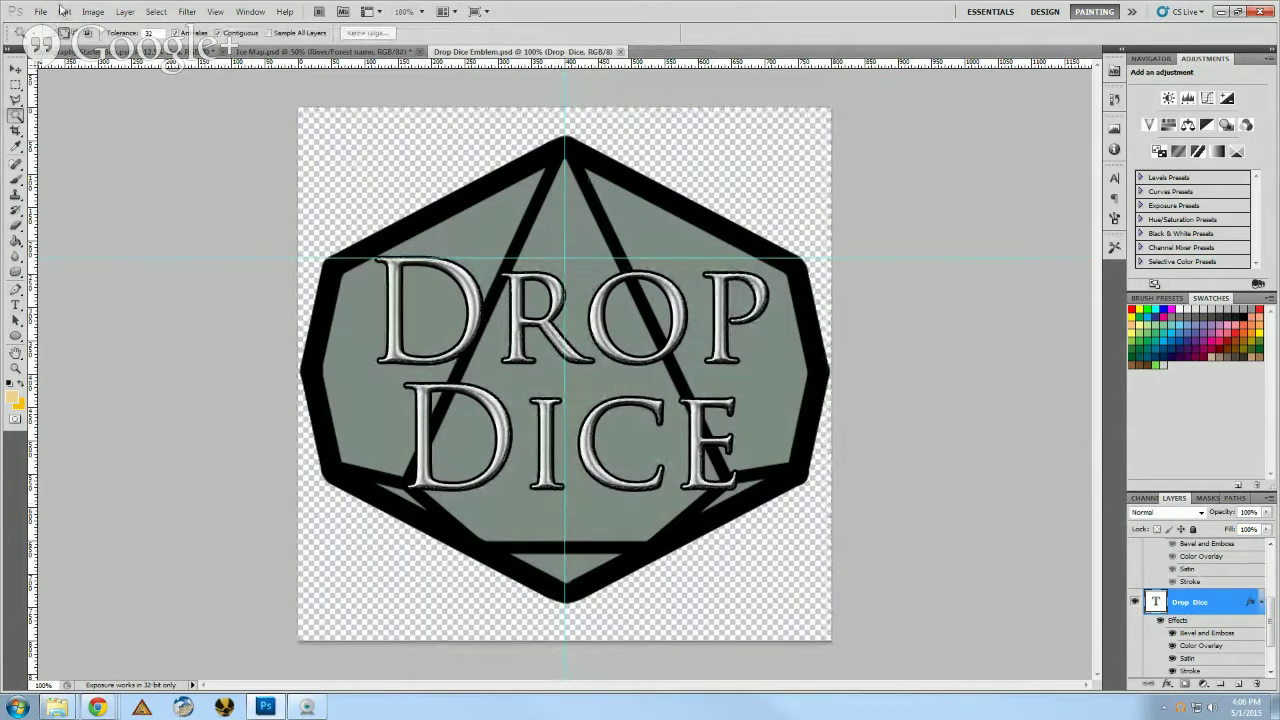
- Merge all layers of the emblem document, from the Dice text layer down to Layer 1, into one layer
{"action": "scroll", "coordinate": [1227, 650], "scroll_direction": "up", "scroll_amount": 3}
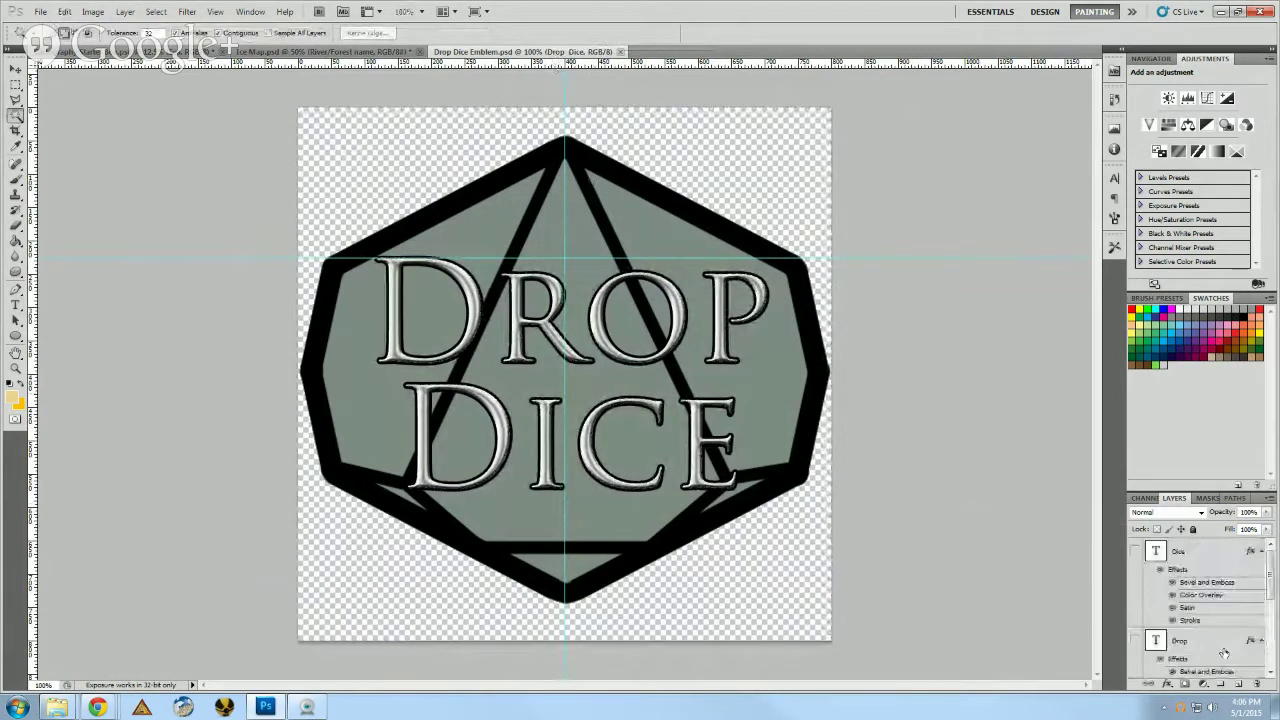
{"action": "left_click", "coordinate": [1195, 557]}
{"action": "left_click", "coordinate": [1190, 645], "text": "shift"}
{"action": "key", "text": "Delete"}
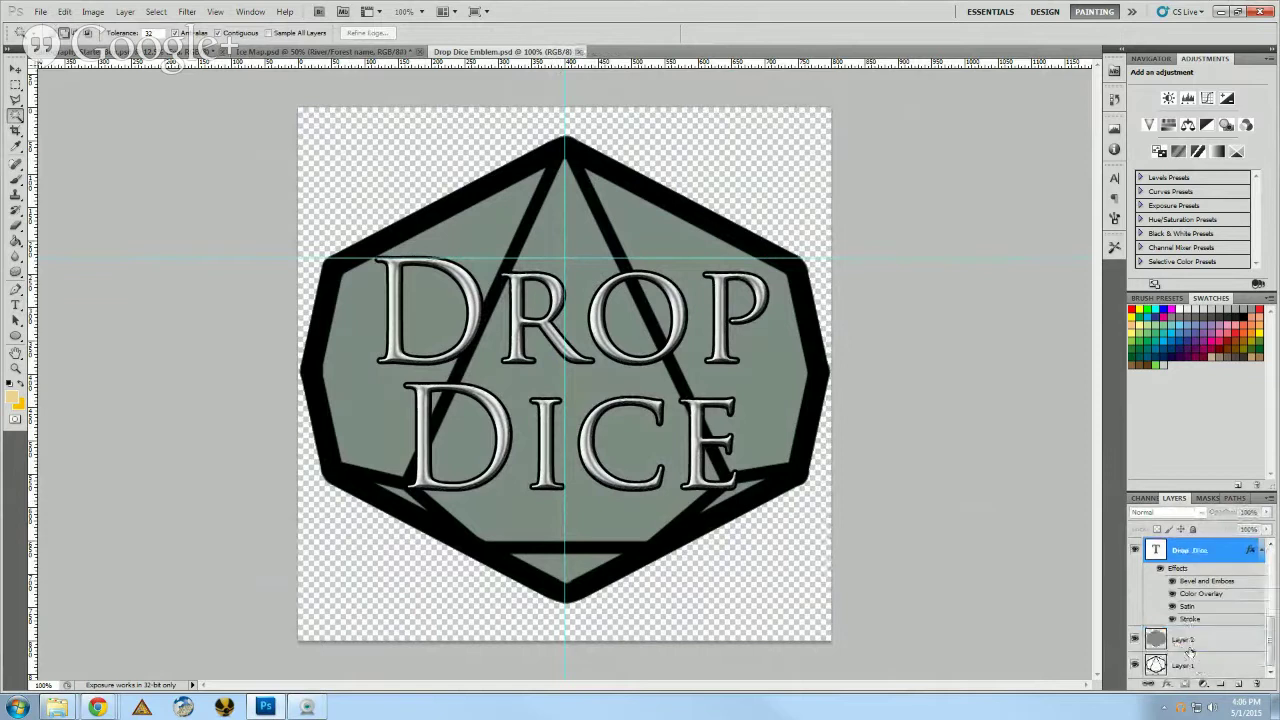
{"action": "left_click", "coordinate": [1190, 648], "text": "ctrl"}
{"action": "left_click", "coordinate": [1199, 664], "text": "ctrl"}
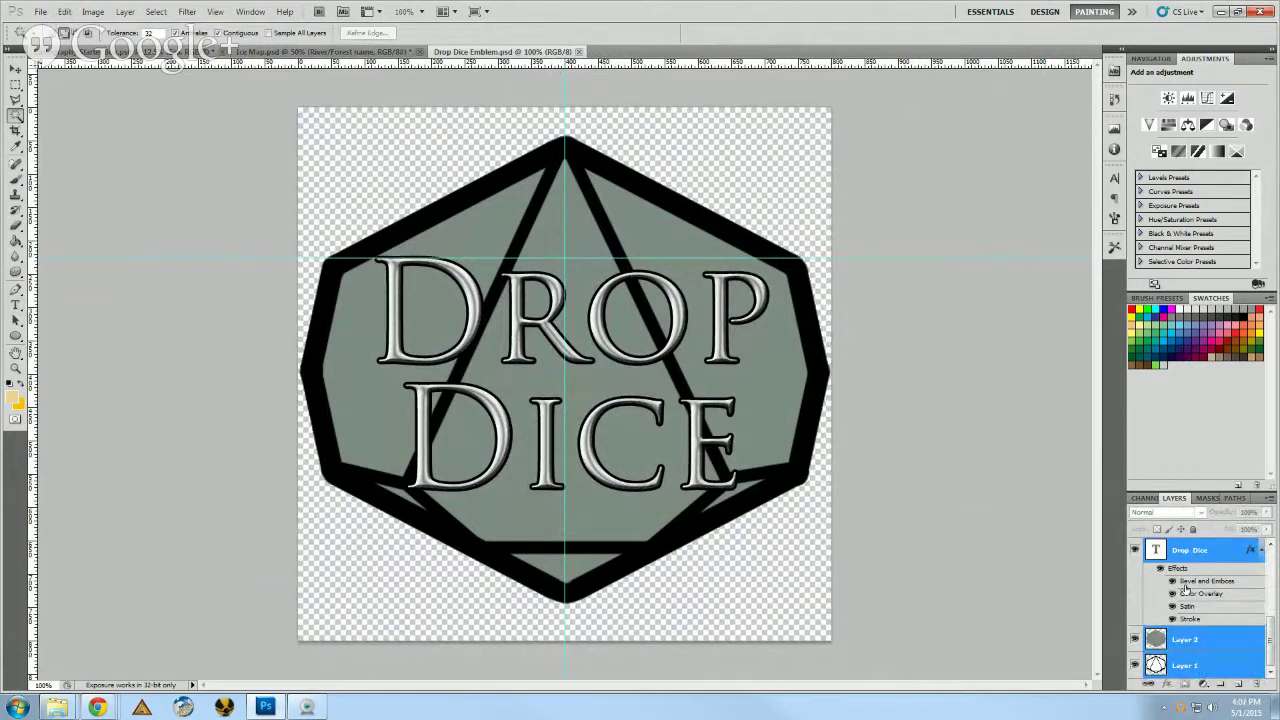
{"action": "right_click", "coordinate": [1215, 561]}
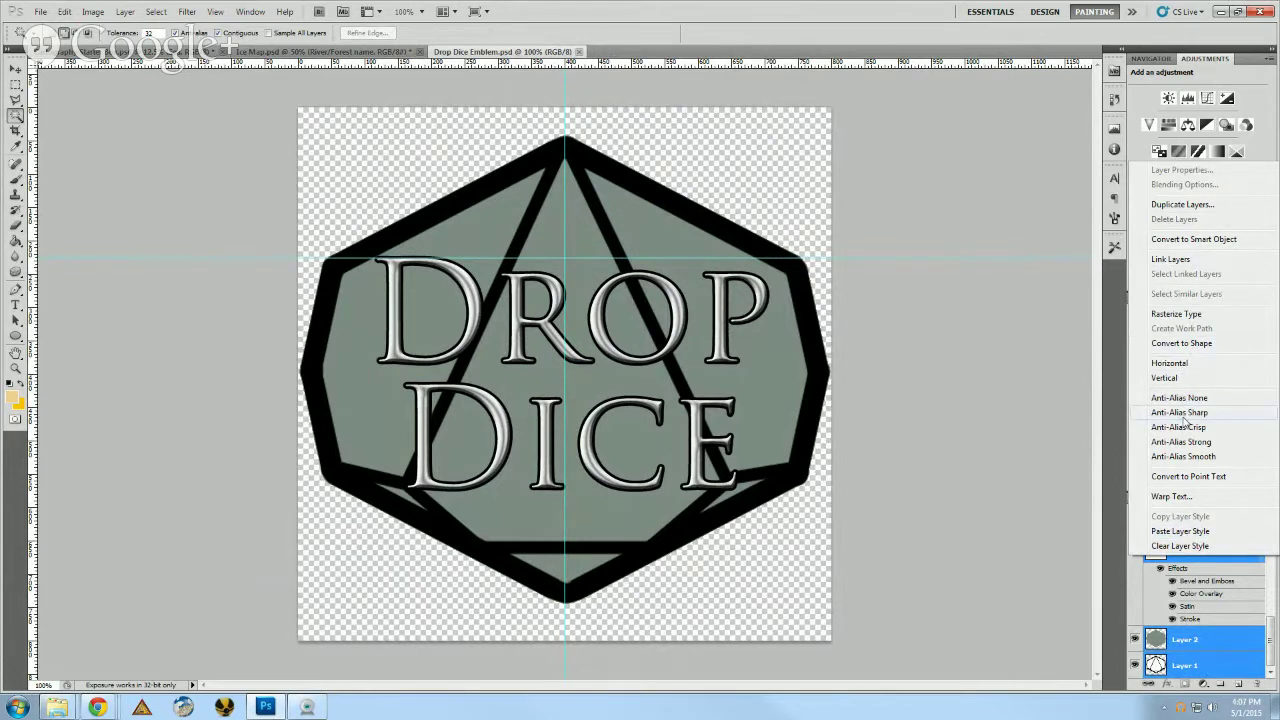
{"action": "left_click", "coordinate": [1197, 641]}
{"action": "right_click", "coordinate": [1197, 641]}
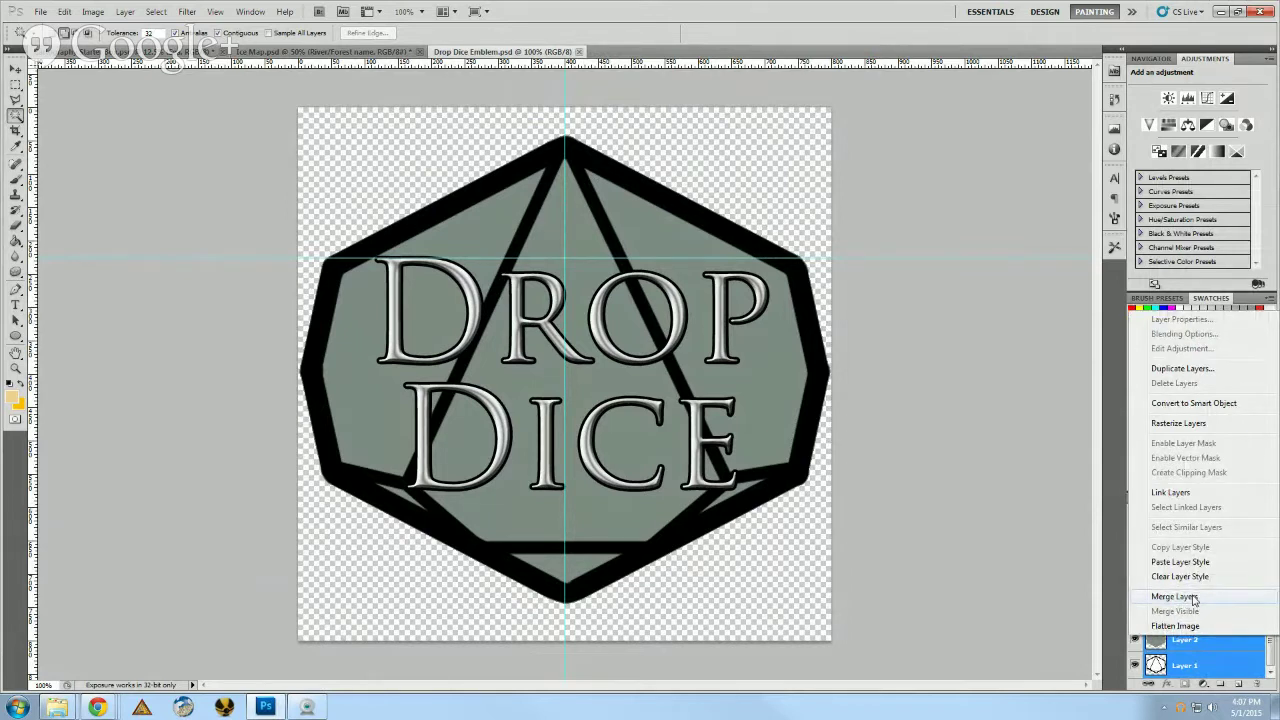
{"action": "left_click", "coordinate": [1174, 596]}
{"action": "key", "text": "ctrl+a"}
{"action": "key", "text": "ctrl+d"}
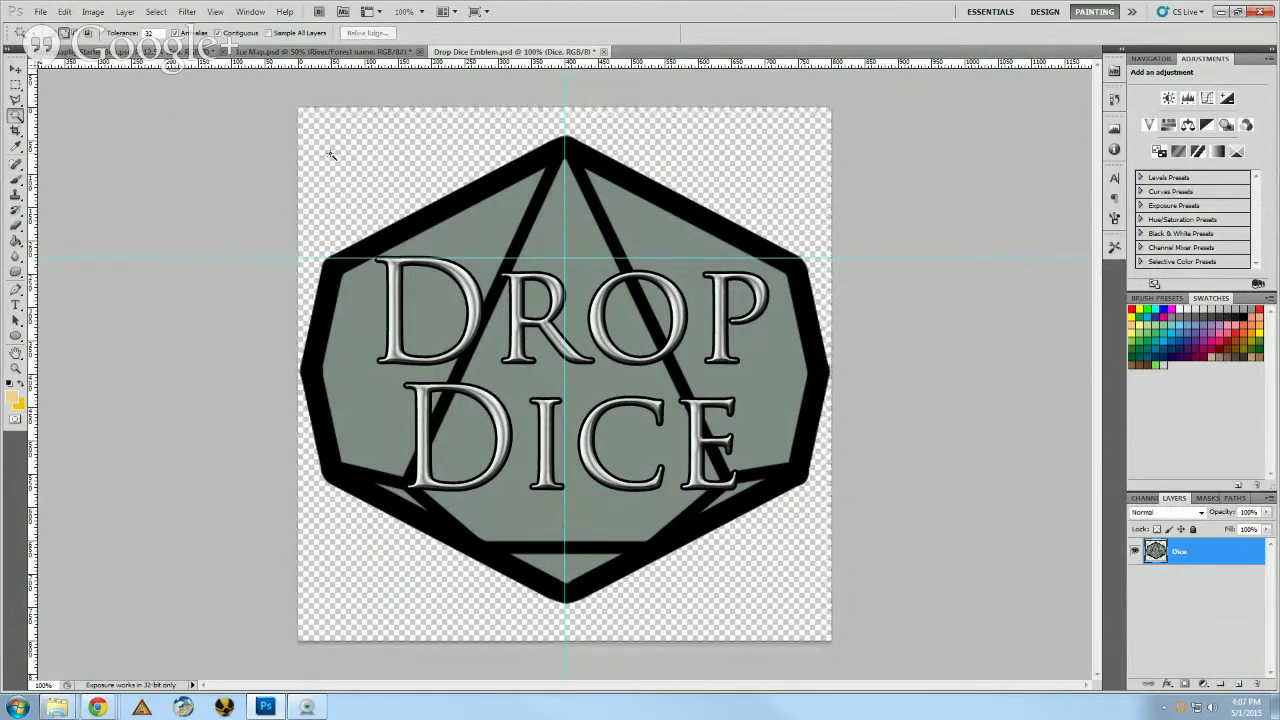
- Select the transparent background around the emblem with the Magic Wand and invert the selection to capture the emblem
{"action": "right_click", "coordinate": [16, 116]}
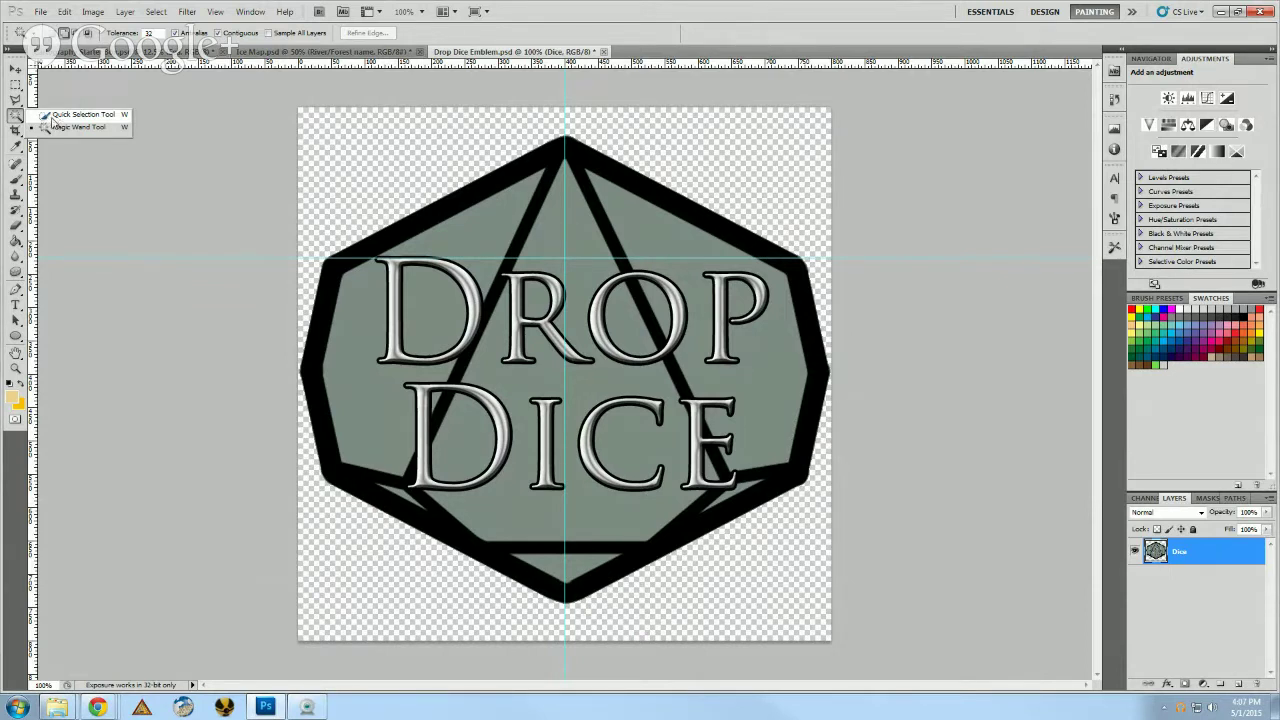
{"action": "left_click", "coordinate": [54, 132]}
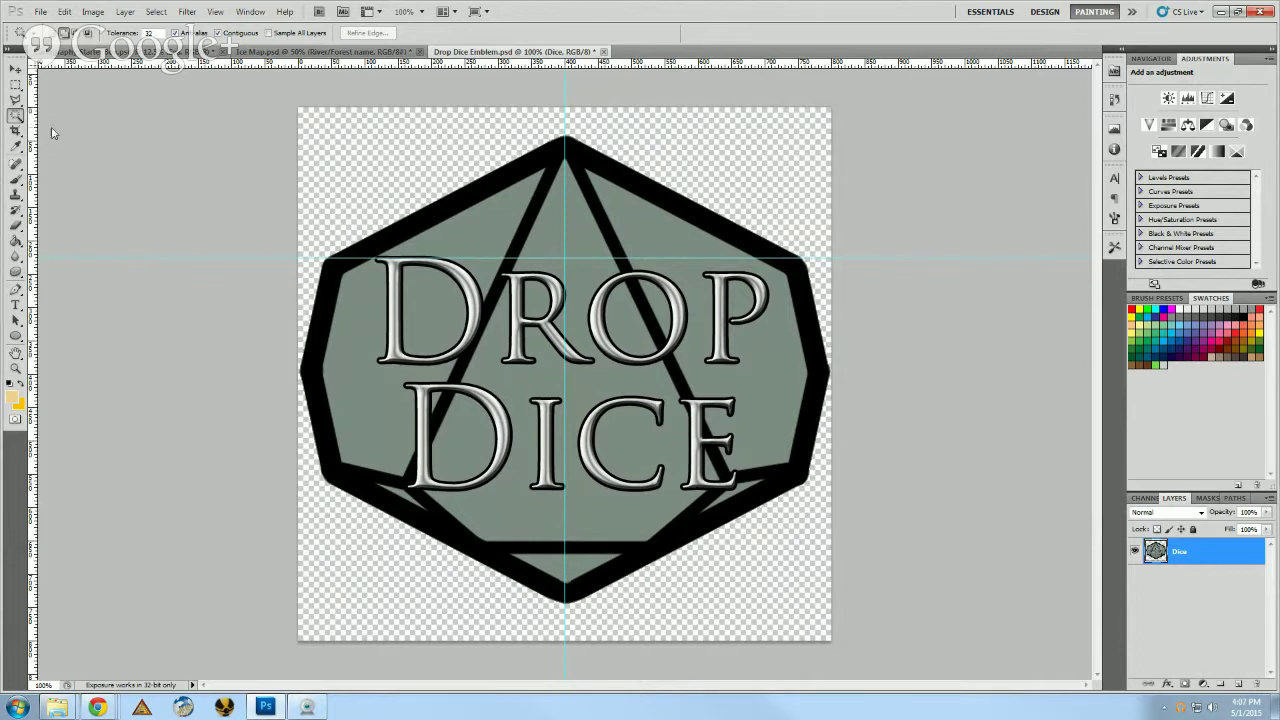
{"action": "left_click", "coordinate": [371, 142]}
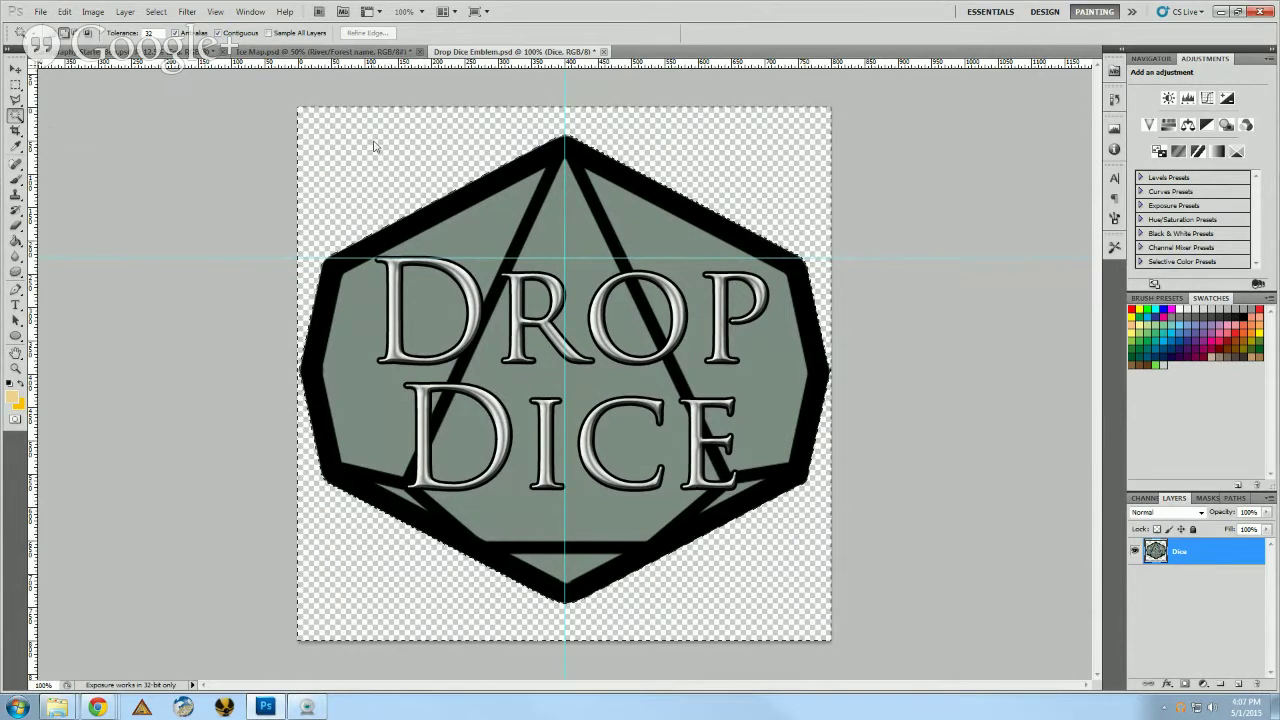
{"action": "left_click", "coordinate": [156, 11]}
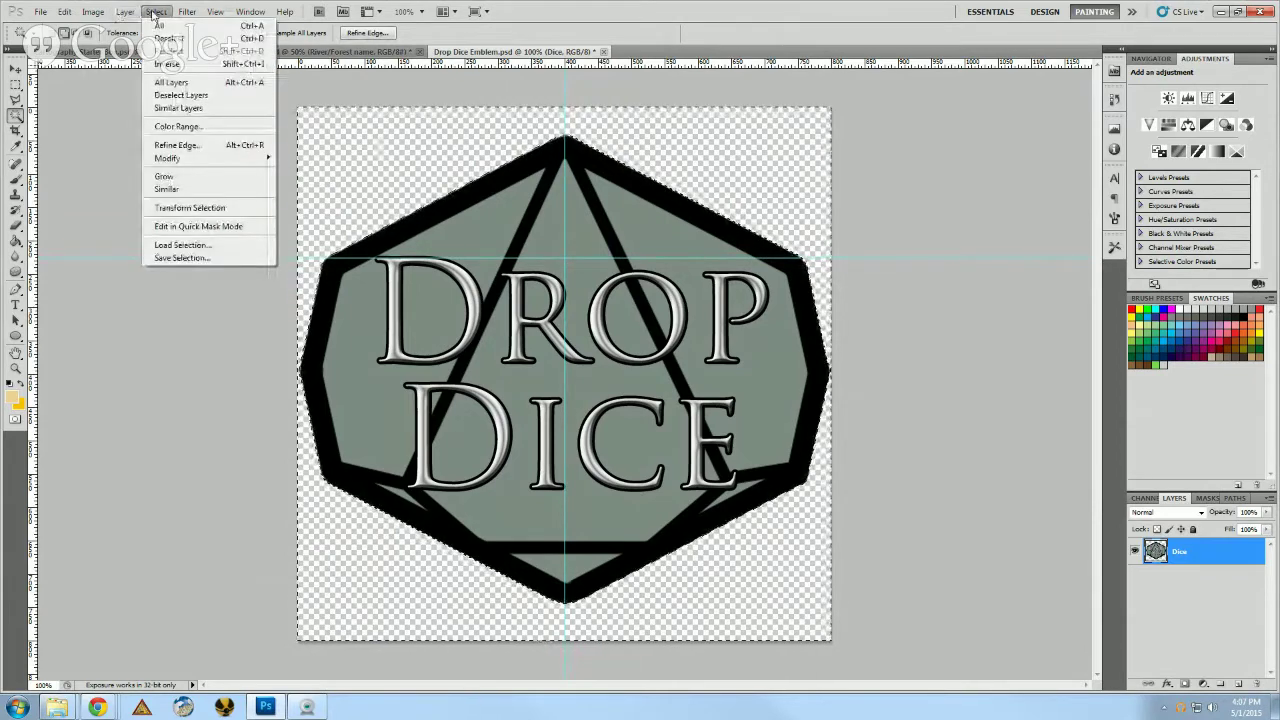
{"action": "left_click", "coordinate": [170, 64]}
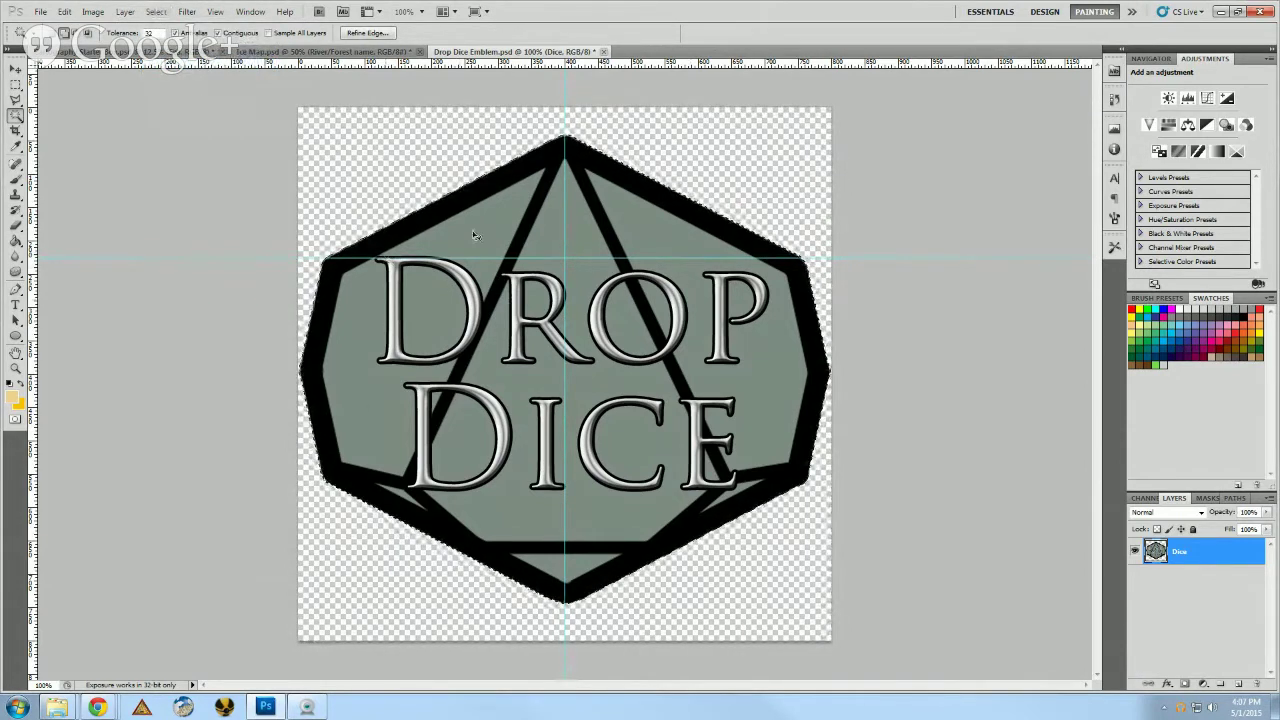
- Paste the copied emblem into the Cartography Starter Box.psd document and move its layer above the Land layer
{"action": "key", "text": "ctrl+Tab"}
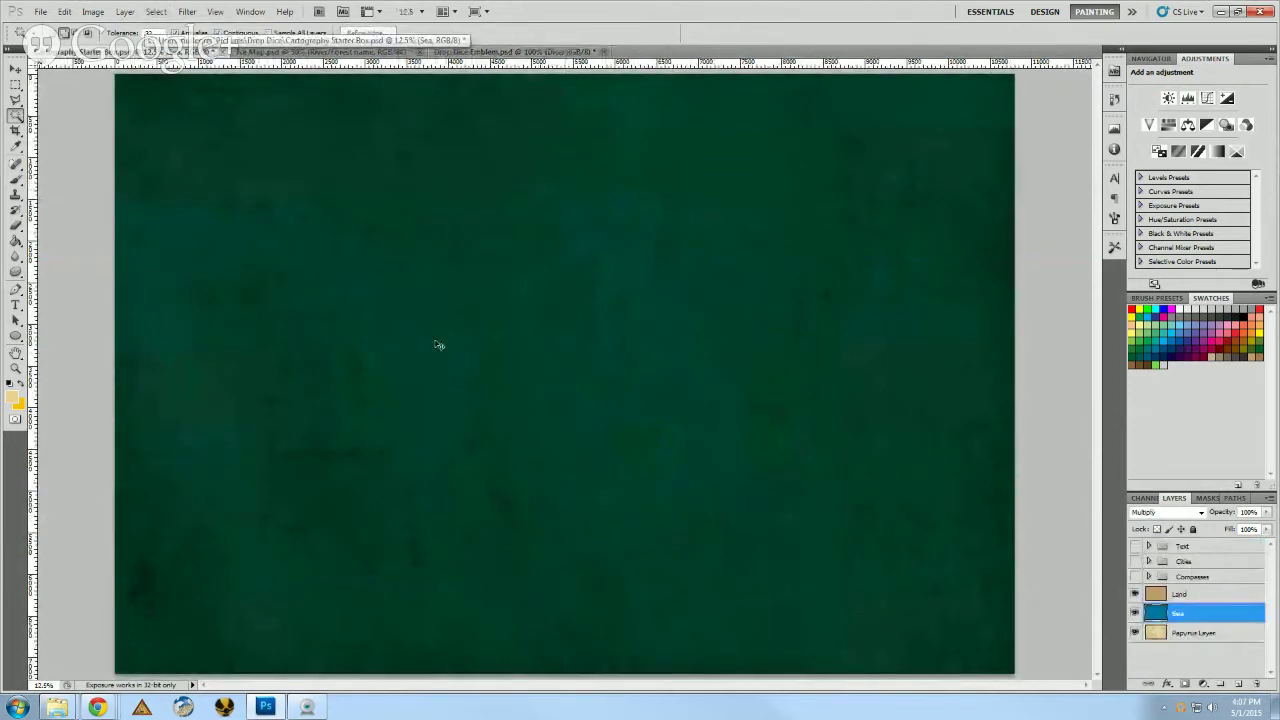
{"action": "key", "text": "ctrl+v"}
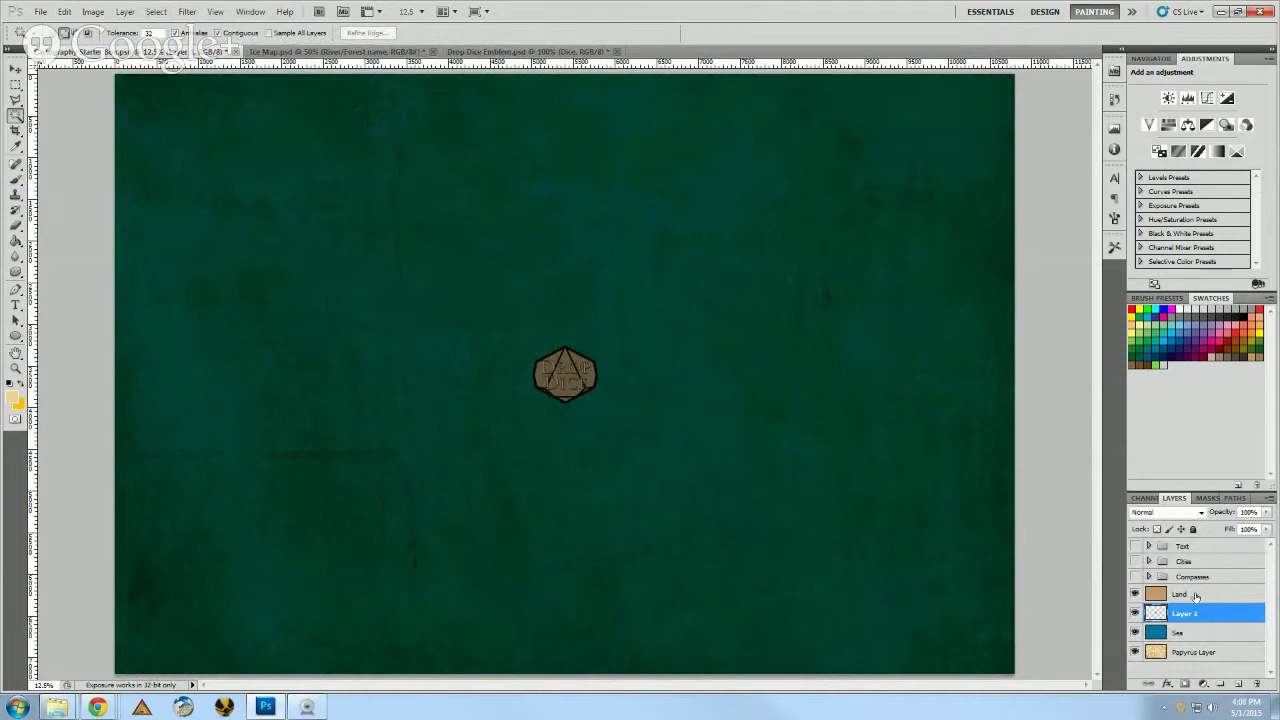
{"action": "left_click", "coordinate": [1195, 596]}
{"action": "left_click_drag", "start_coordinate": [1202, 614], "coordinate": [1201, 596]}
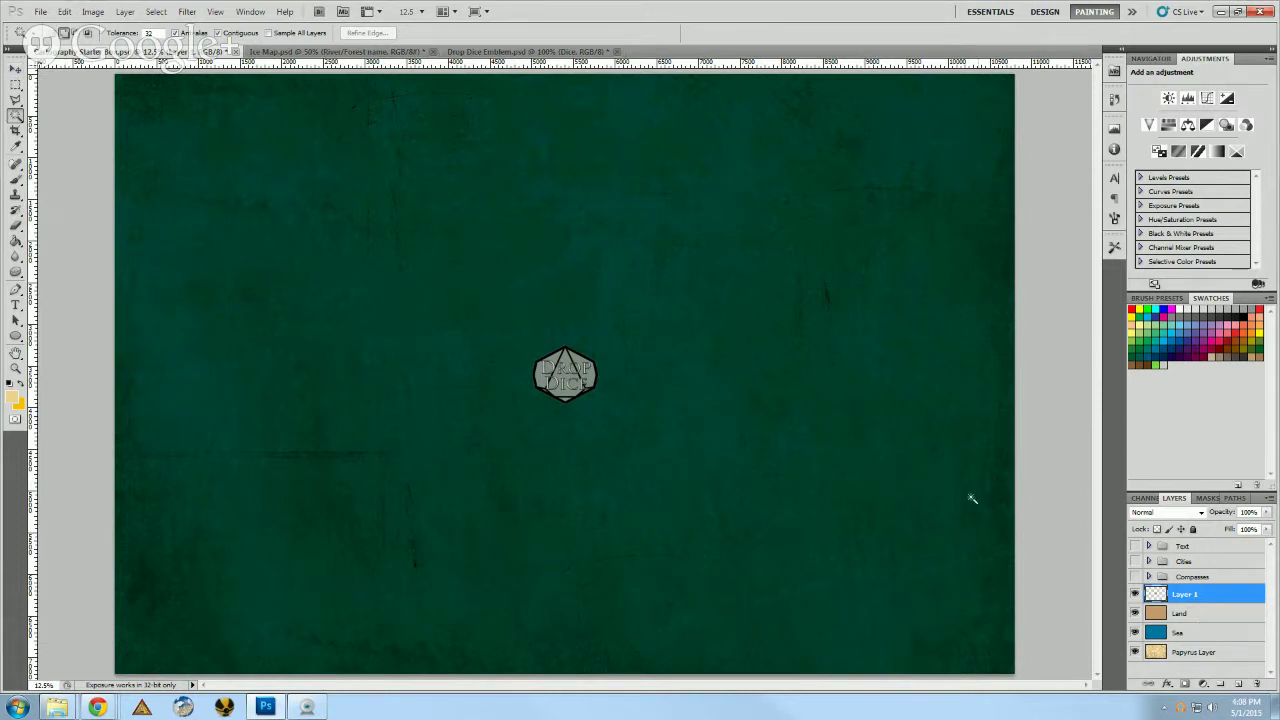
- Try shrinking the Land layer from its upper-right corner, stretch it back over the whole canvas, and apply the transform
{"action": "left_click", "coordinate": [1215, 620]}
{"action": "left_click", "coordinate": [15, 68]}
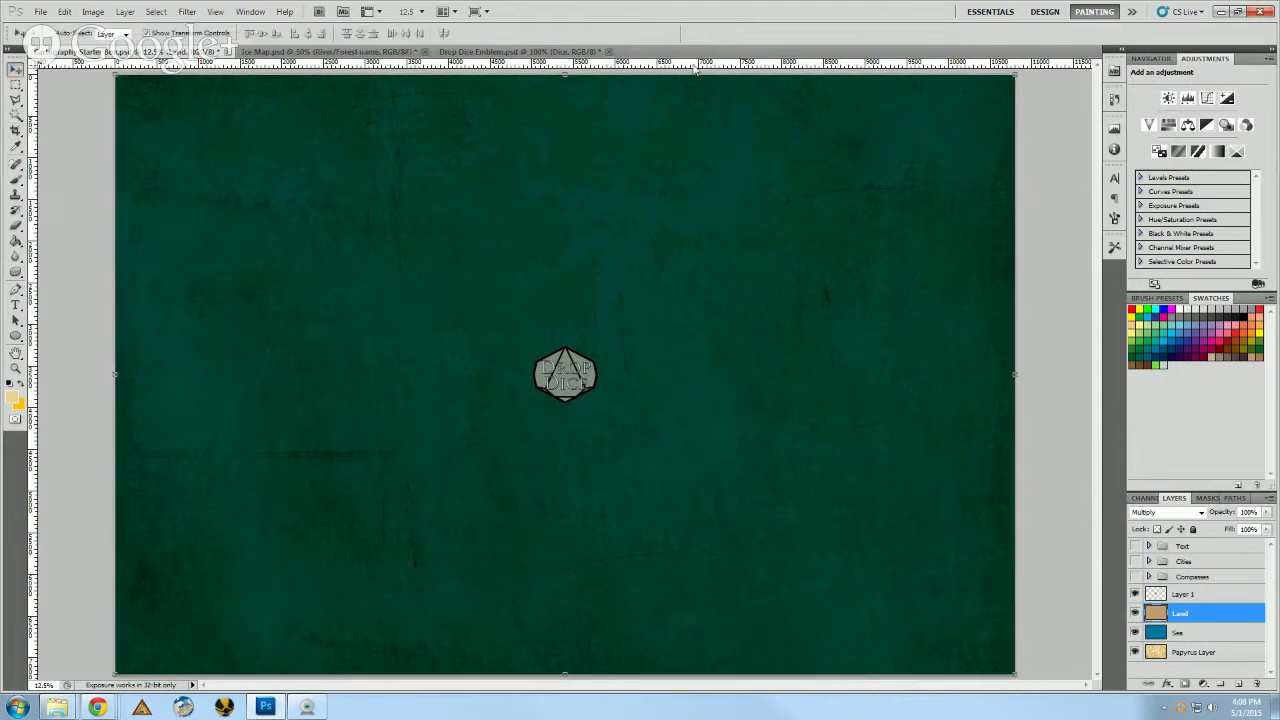
{"action": "left_click_drag", "start_coordinate": [1015, 74], "coordinate": [963, 124]}
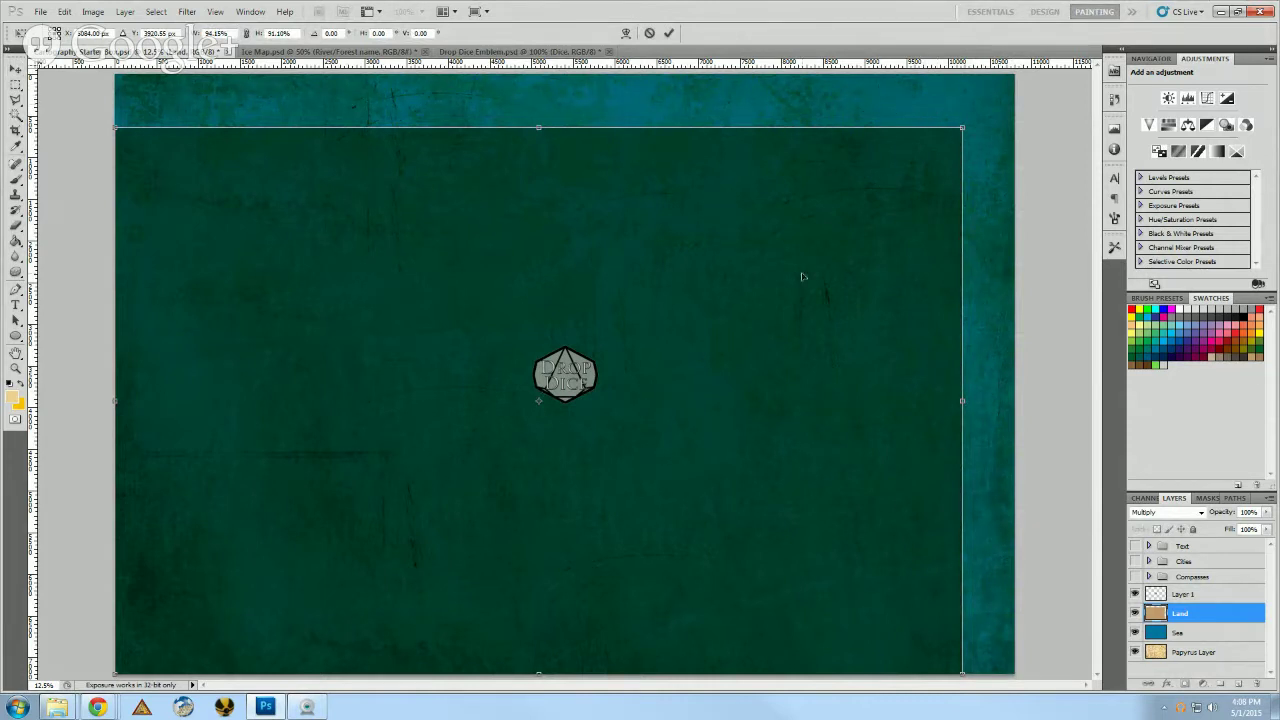
{"action": "left_click_drag", "start_coordinate": [961, 129], "coordinate": [1016, 73]}
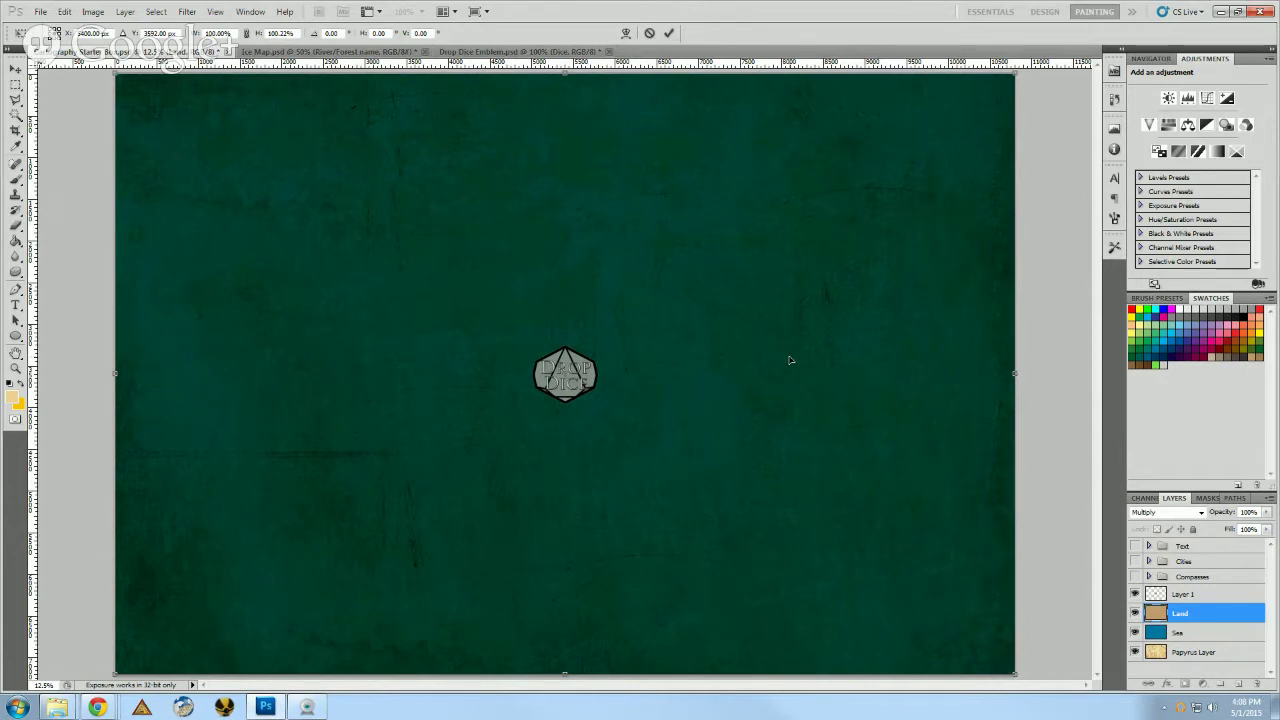
{"action": "left_click", "coordinate": [669, 33]}
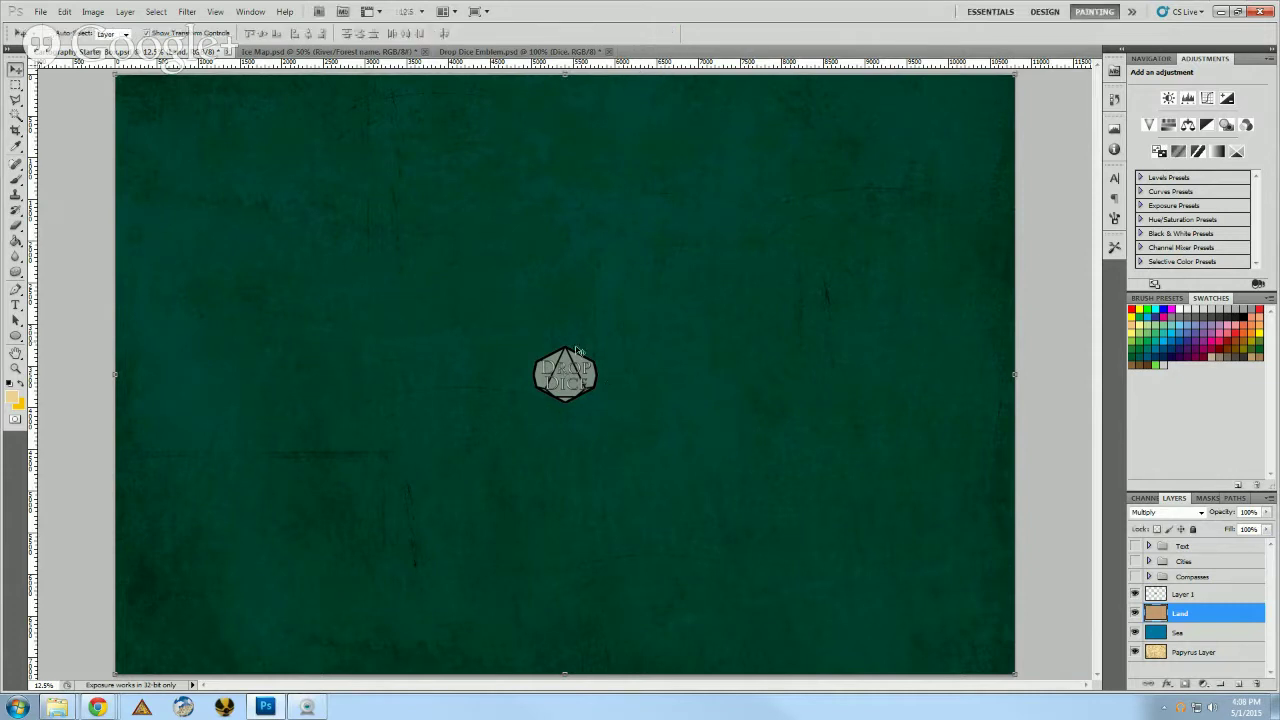
- Scale the pasted emblem proportionally to about 684% around the middle of the canvas and apply the transform
{"action": "left_click", "coordinate": [1216, 597]}
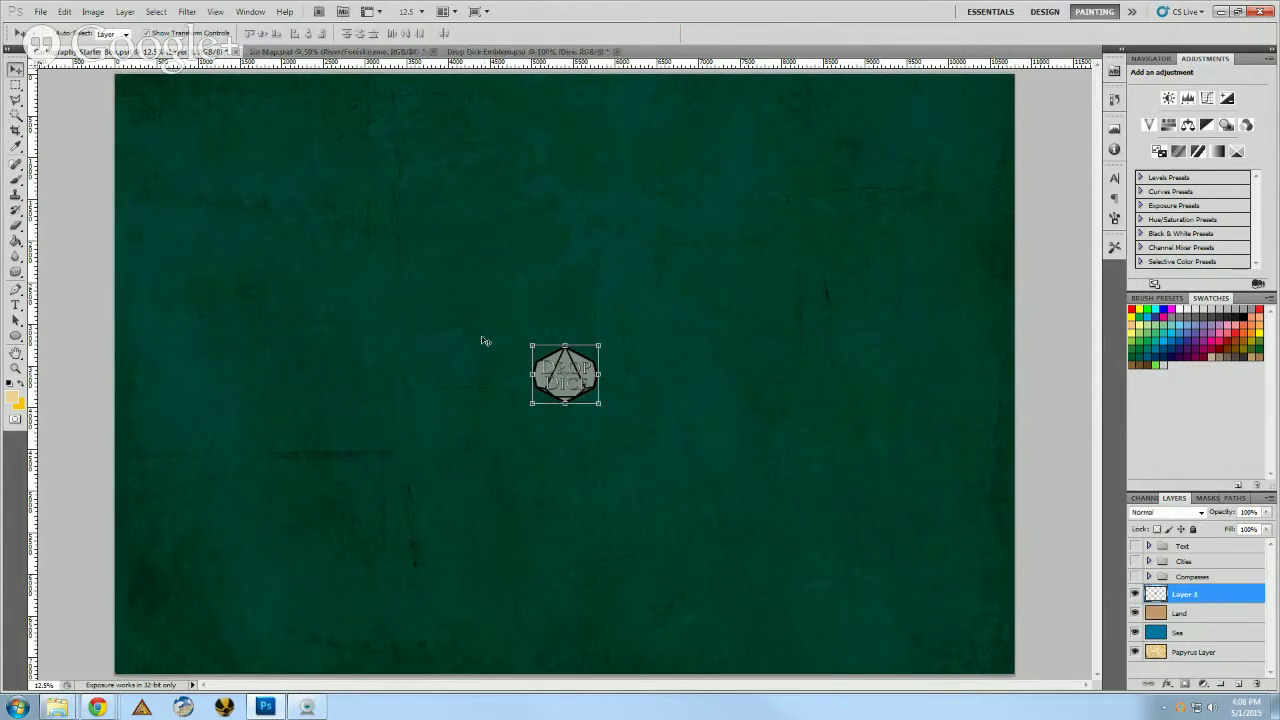
{"action": "left_click_drag", "start_coordinate": [531, 346], "coordinate": [350, 202]}
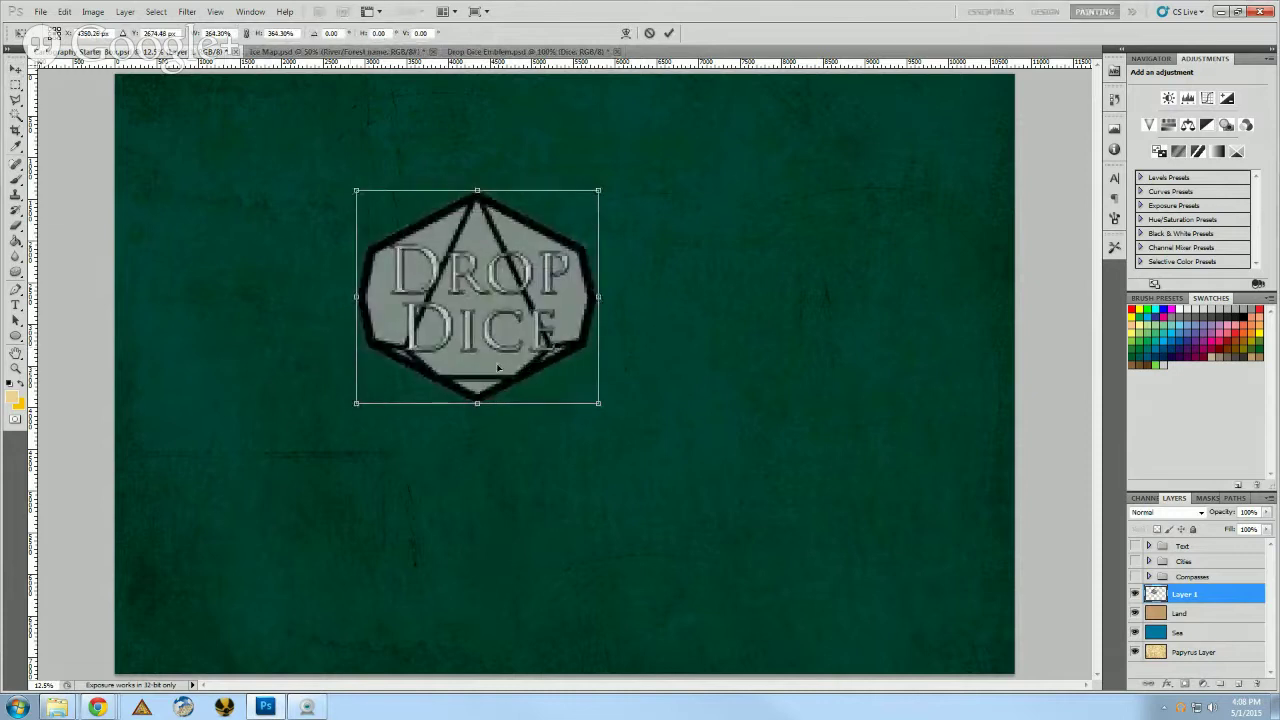
{"action": "left_click_drag", "start_coordinate": [598, 404], "coordinate": [837, 563]}
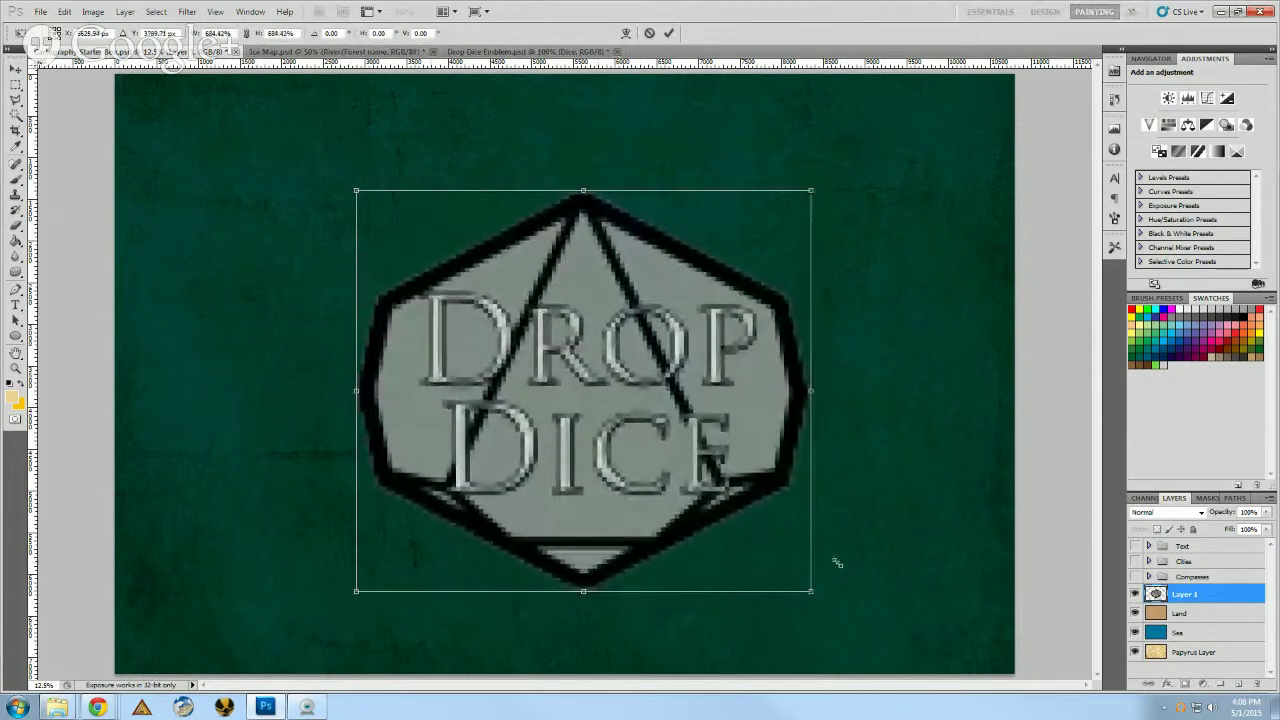
{"action": "left_click", "coordinate": [668, 34]}
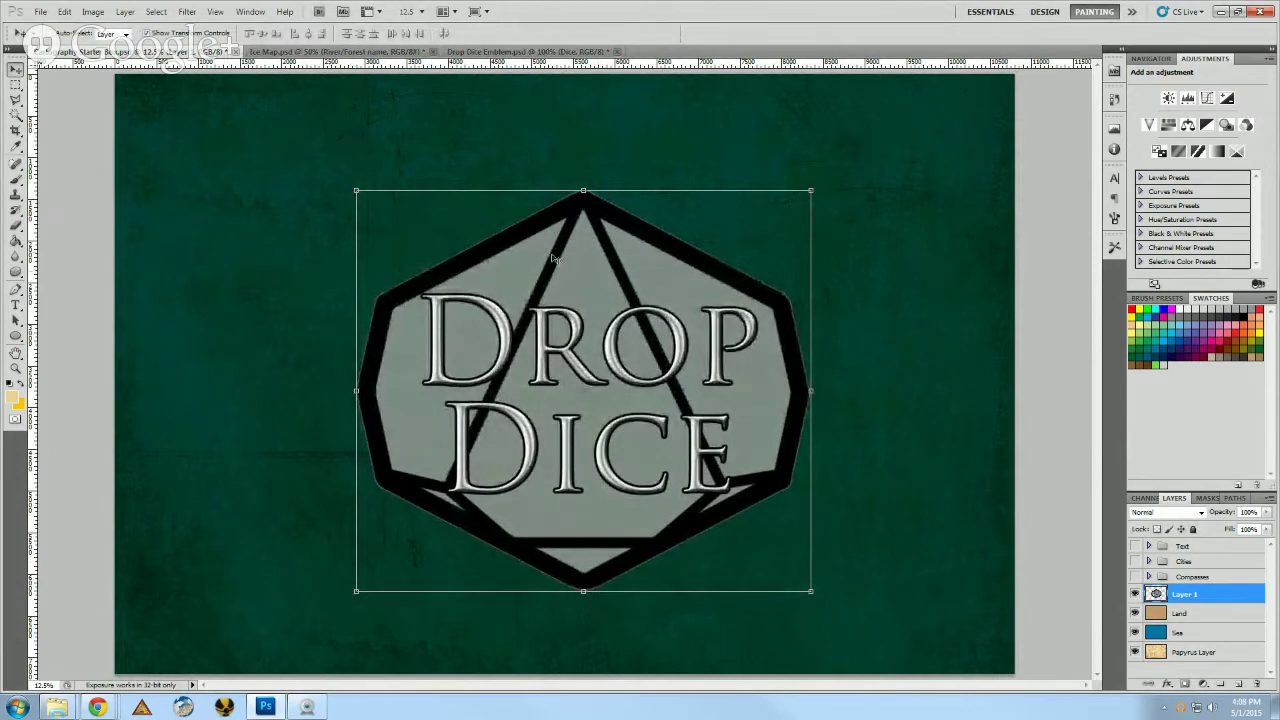
- Select the empty area around the enlarged emblem with the Magic Wand and delete that area from the Land layer
{"action": "left_click", "coordinate": [16, 116]}
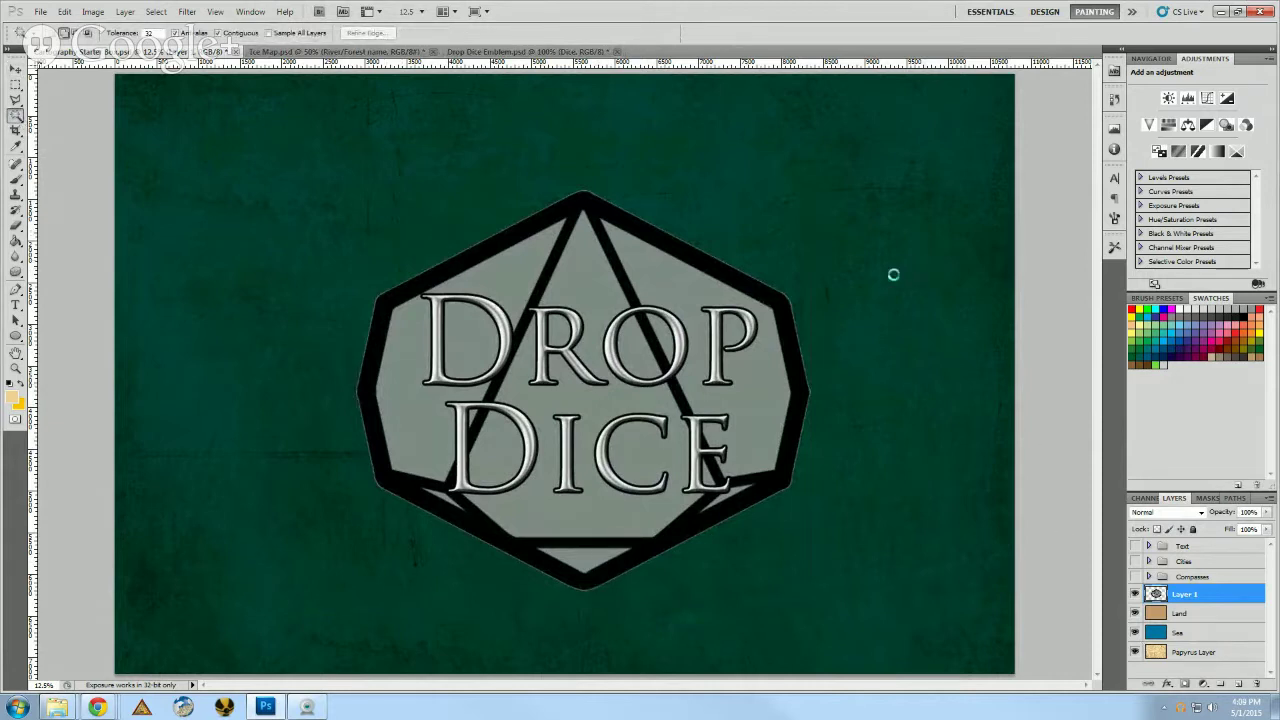
{"action": "left_click", "coordinate": [413, 190]}
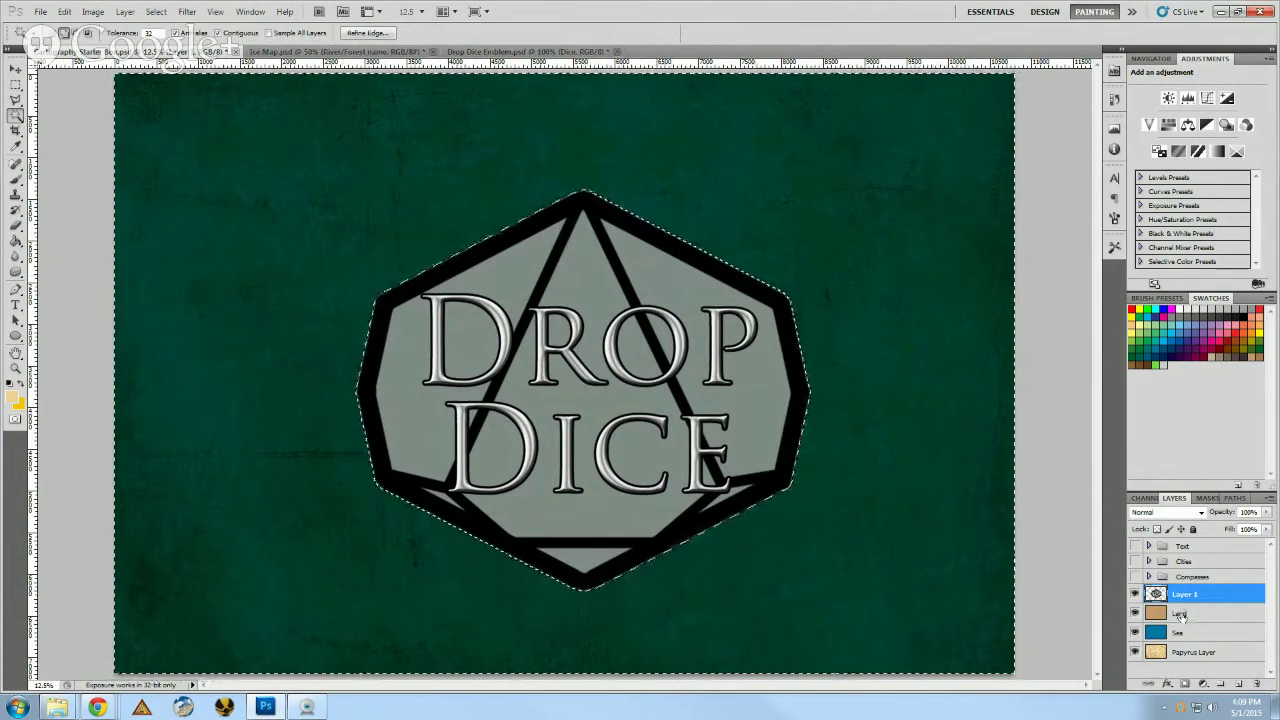
{"action": "left_click", "coordinate": [1181, 616]}
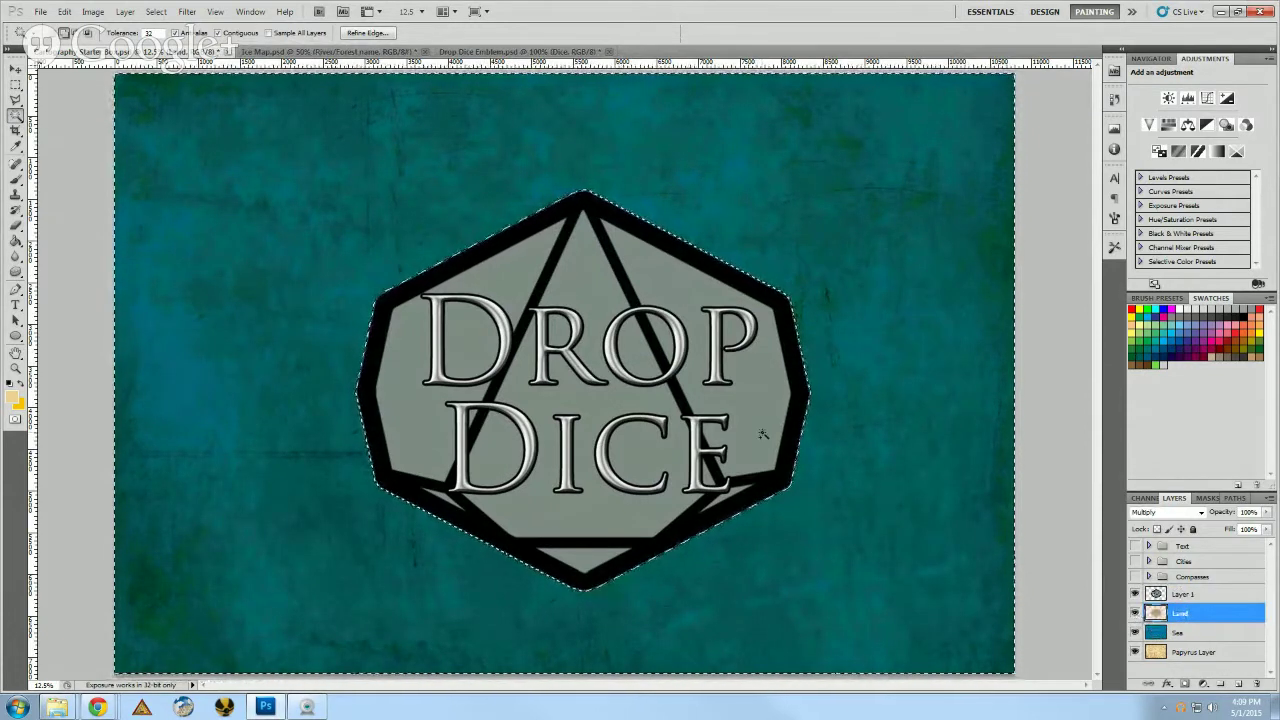
- Invert the selection to the emblem's shape, delete that area from the Sea layer, and hide the emblem layer
{"action": "left_click", "coordinate": [155, 12]}
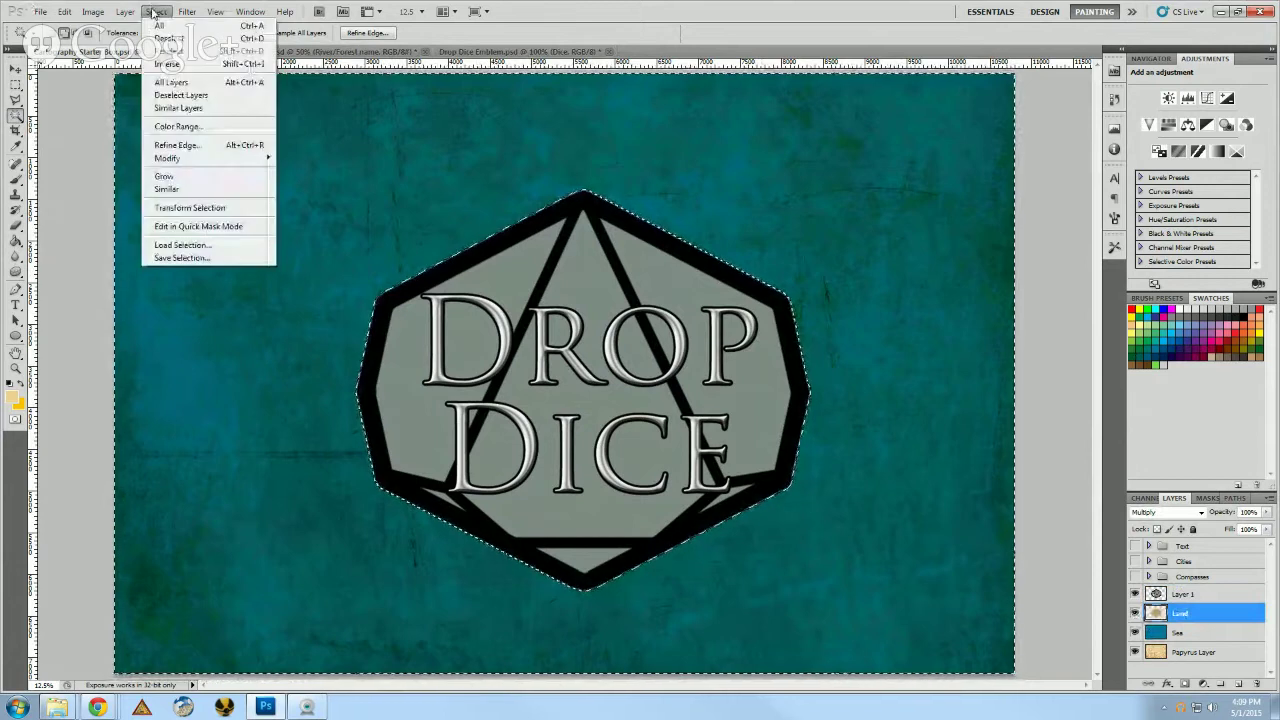
{"action": "left_click", "coordinate": [170, 64]}
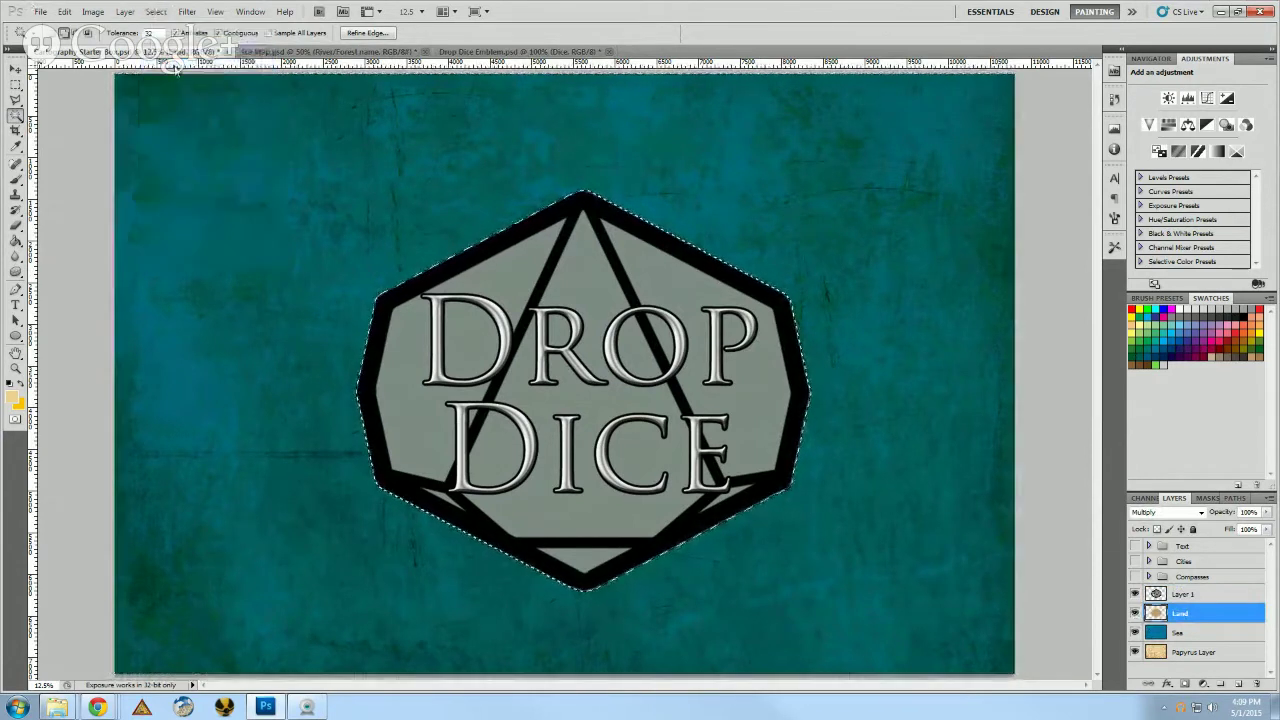
{"action": "left_click", "coordinate": [1213, 634]}
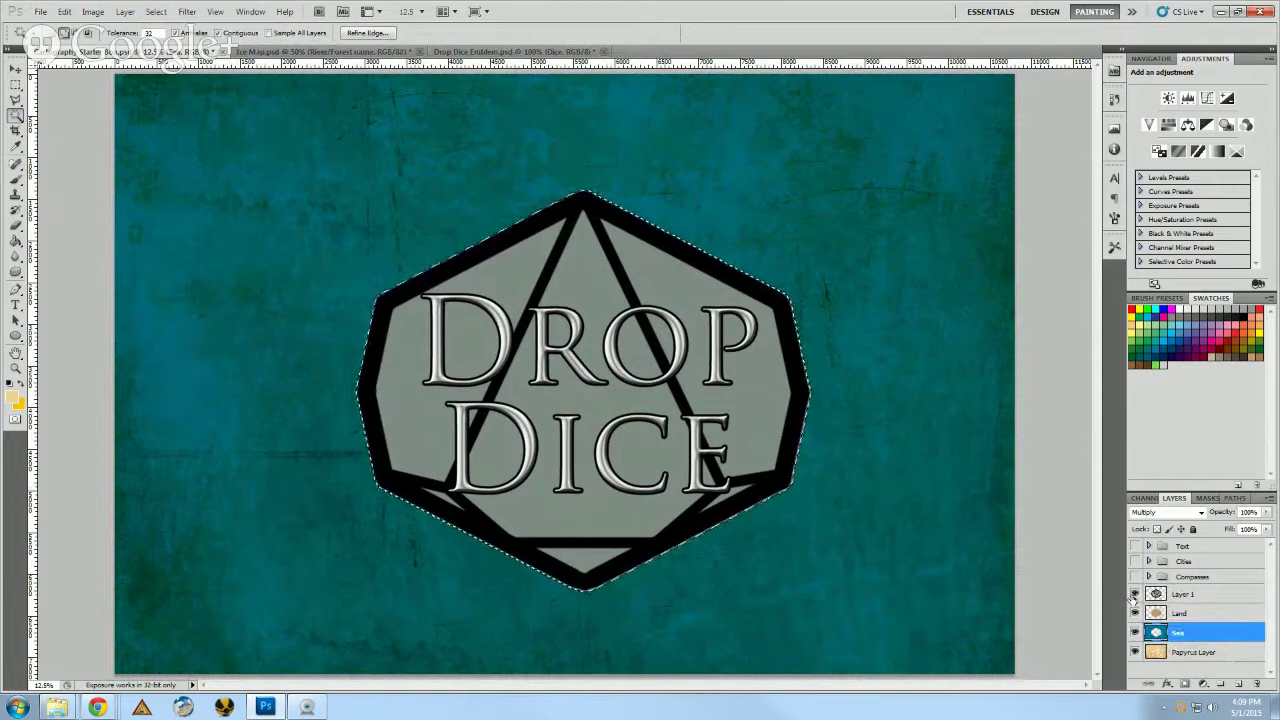
{"action": "left_click", "coordinate": [1134, 594]}
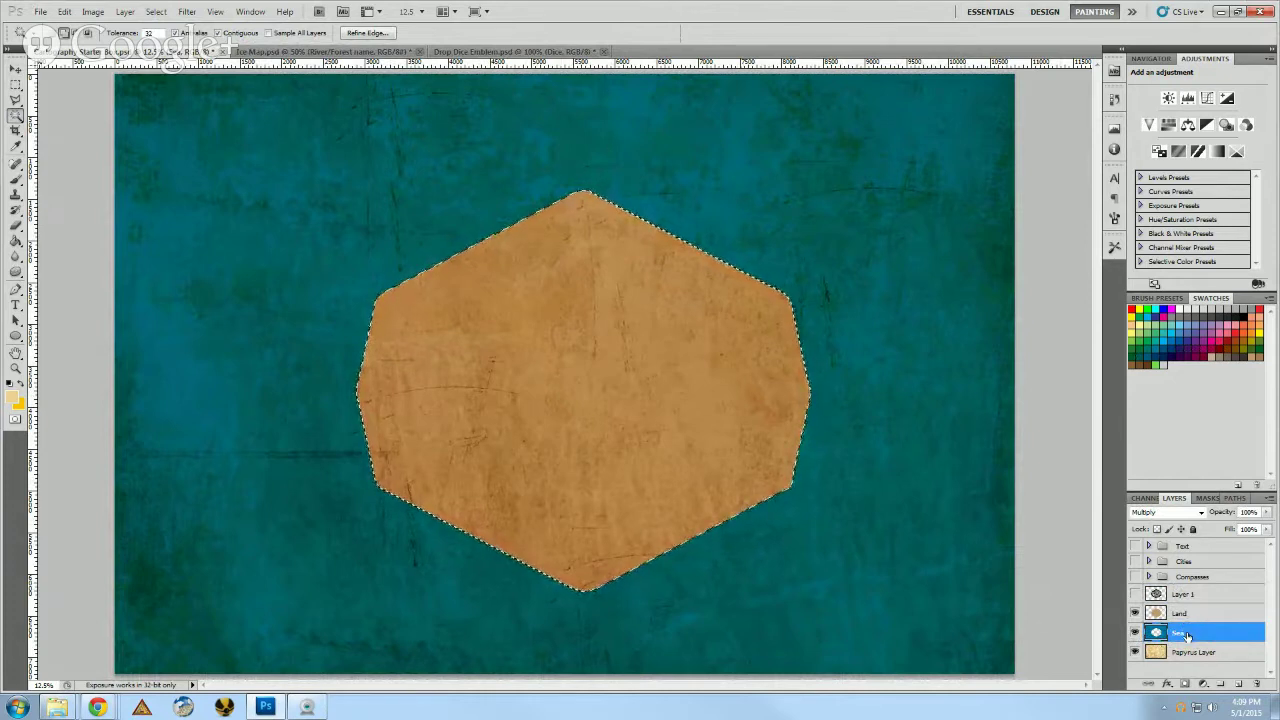
- Undo the deletion from the Sea layer and set the Land layer's blend mode to Normal
{"action": "key", "text": "alt+bracketright"}
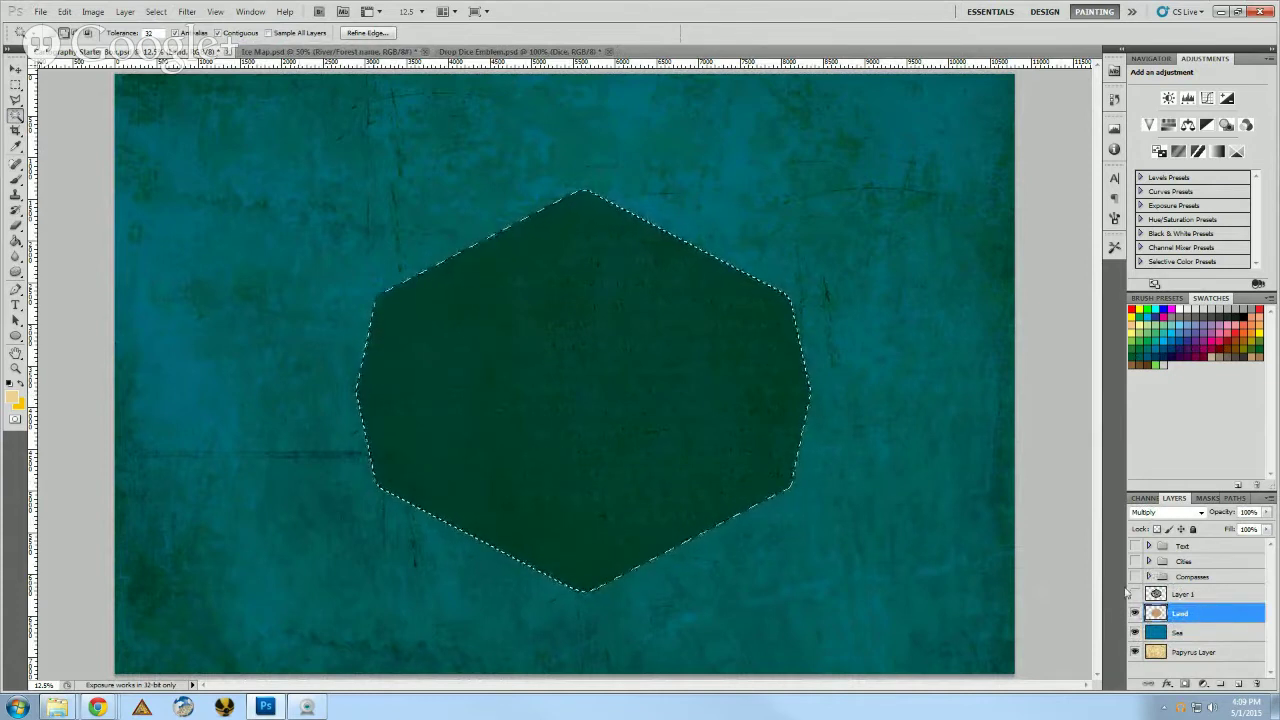
{"action": "left_click", "coordinate": [1190, 514]}
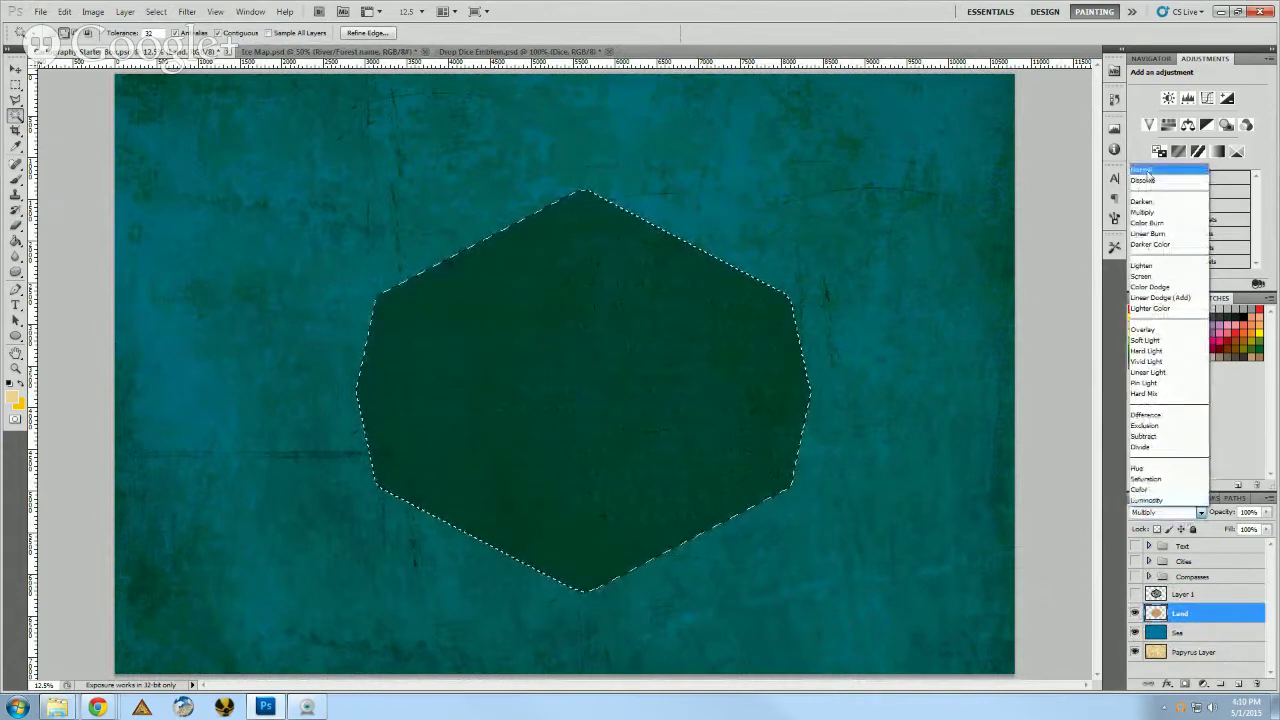
{"action": "left_click", "coordinate": [1145, 168]}
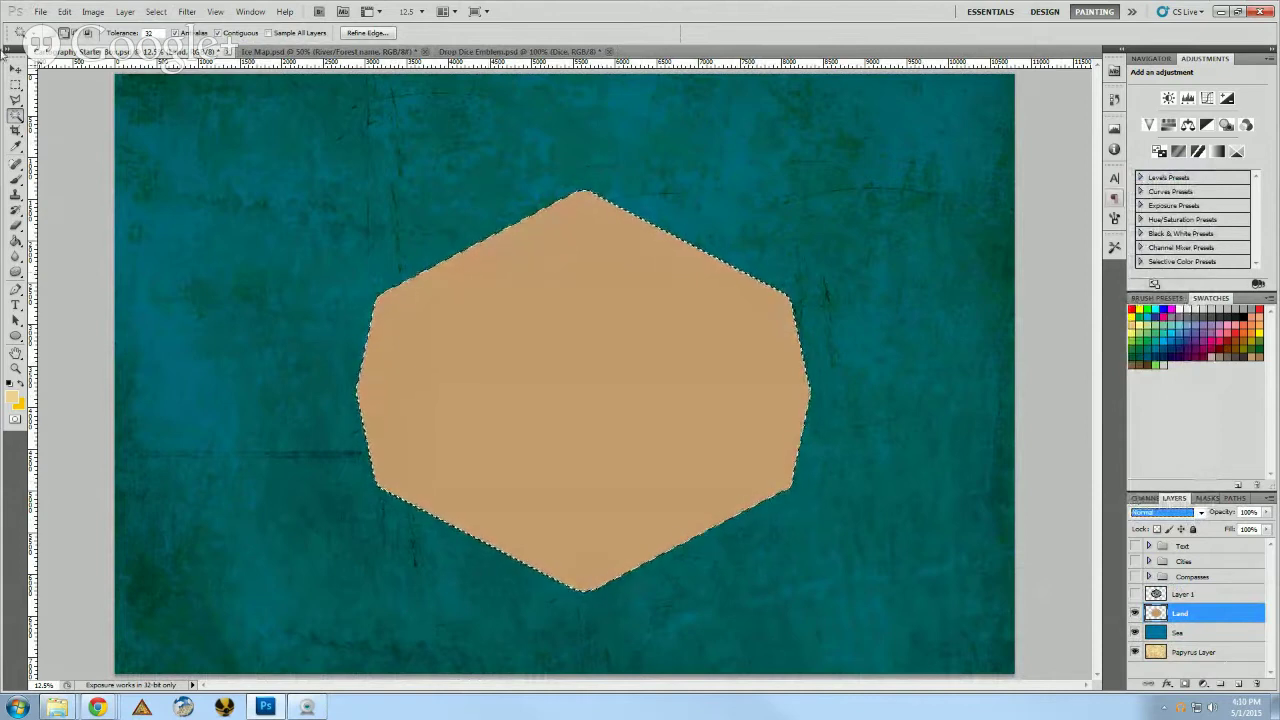
- Create a new layer named Texture above the Land layer
{"action": "left_click", "coordinate": [124, 12]}
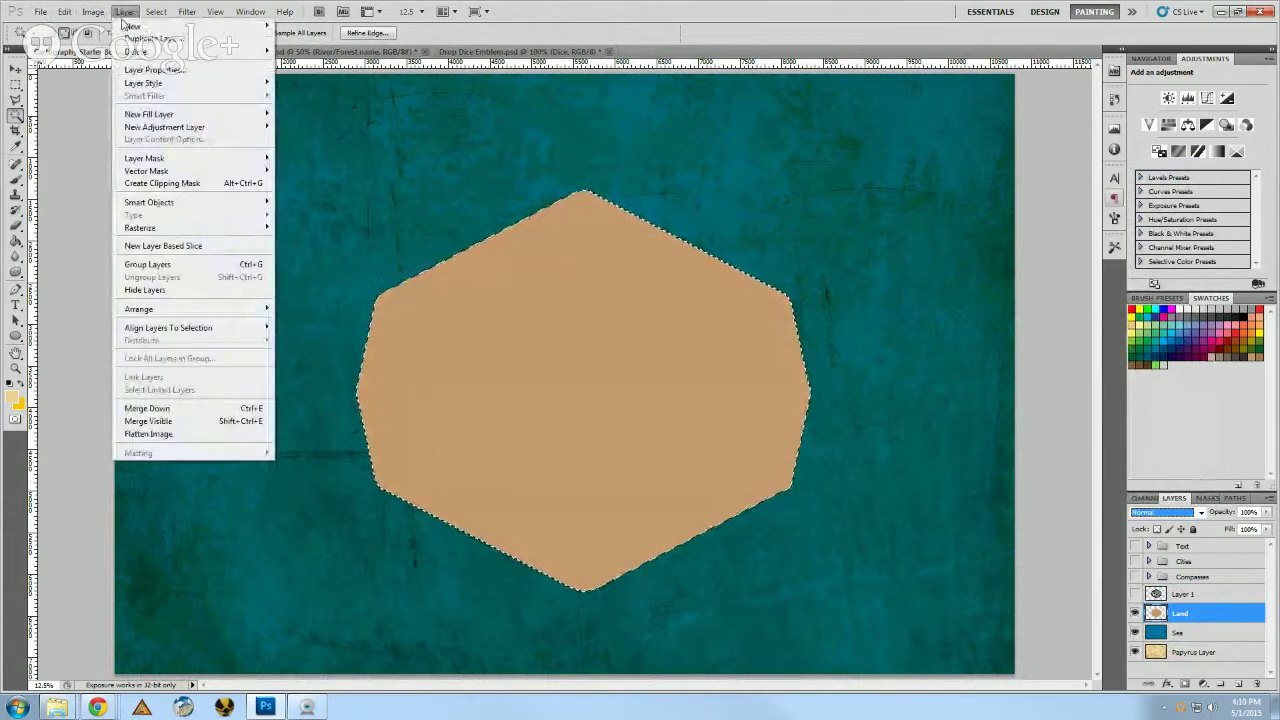
{"action": "mouse_move", "coordinate": [165, 26]}
{"action": "left_click", "coordinate": [295, 27]}
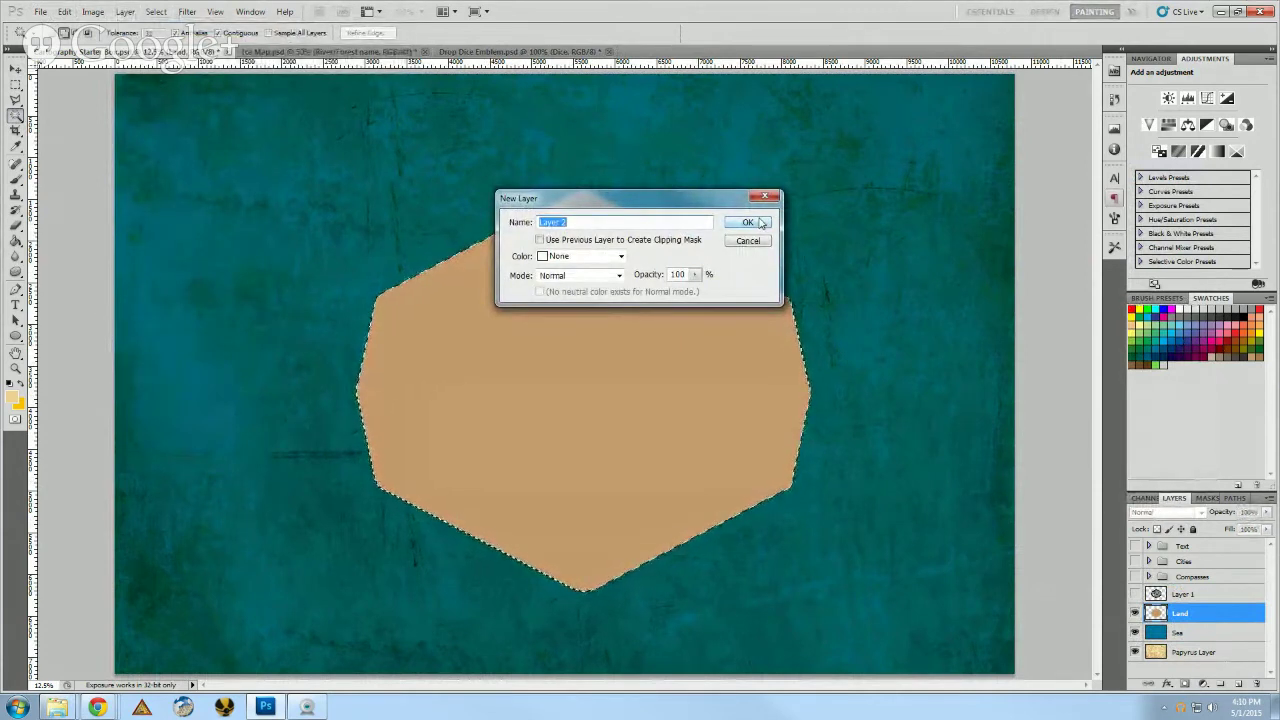
{"action": "type", "text": "ure"}
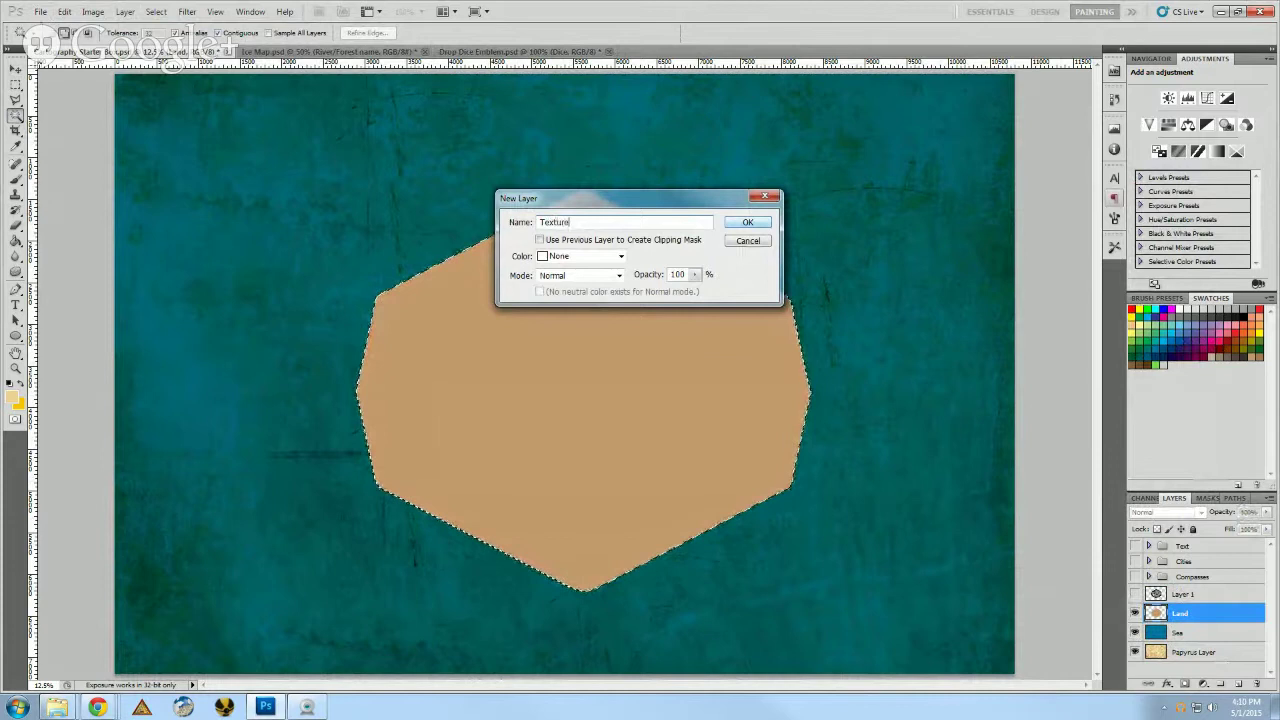
{"action": "left_click", "coordinate": [758, 221]}
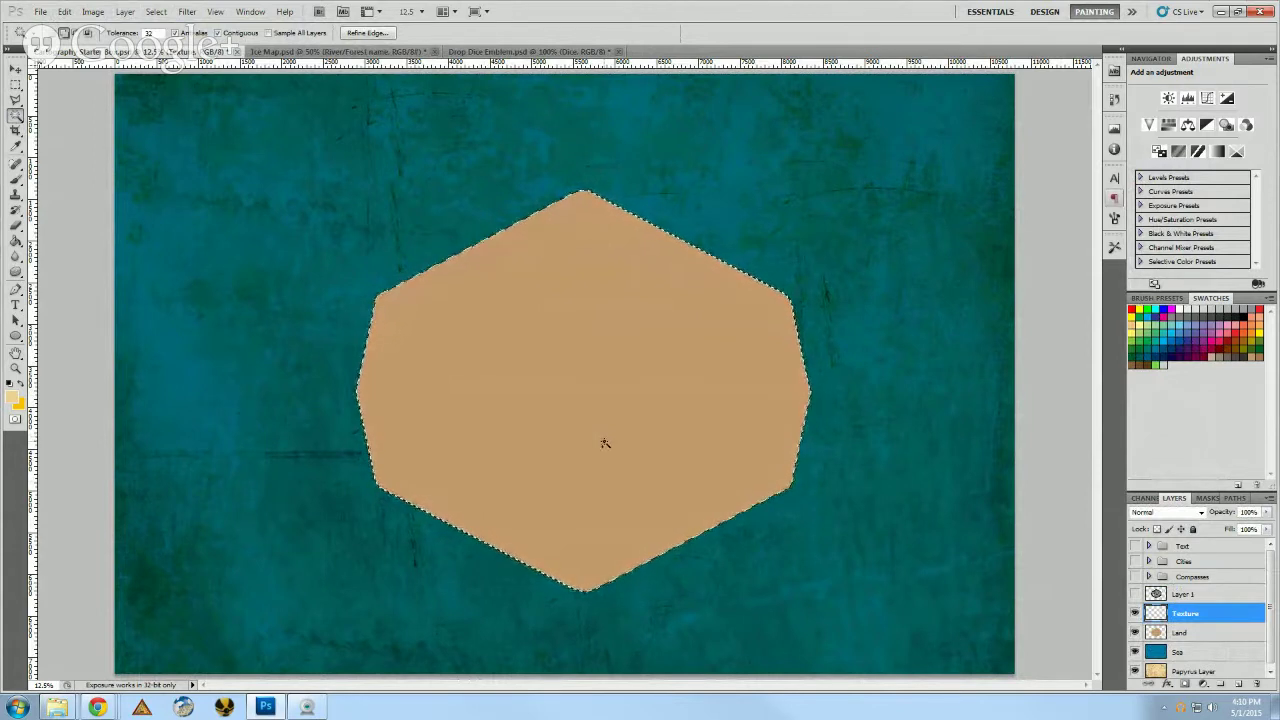
- Set the foreground color to white (ffffff) and the background color to black (000000)
{"action": "left_click", "coordinate": [19, 398]}
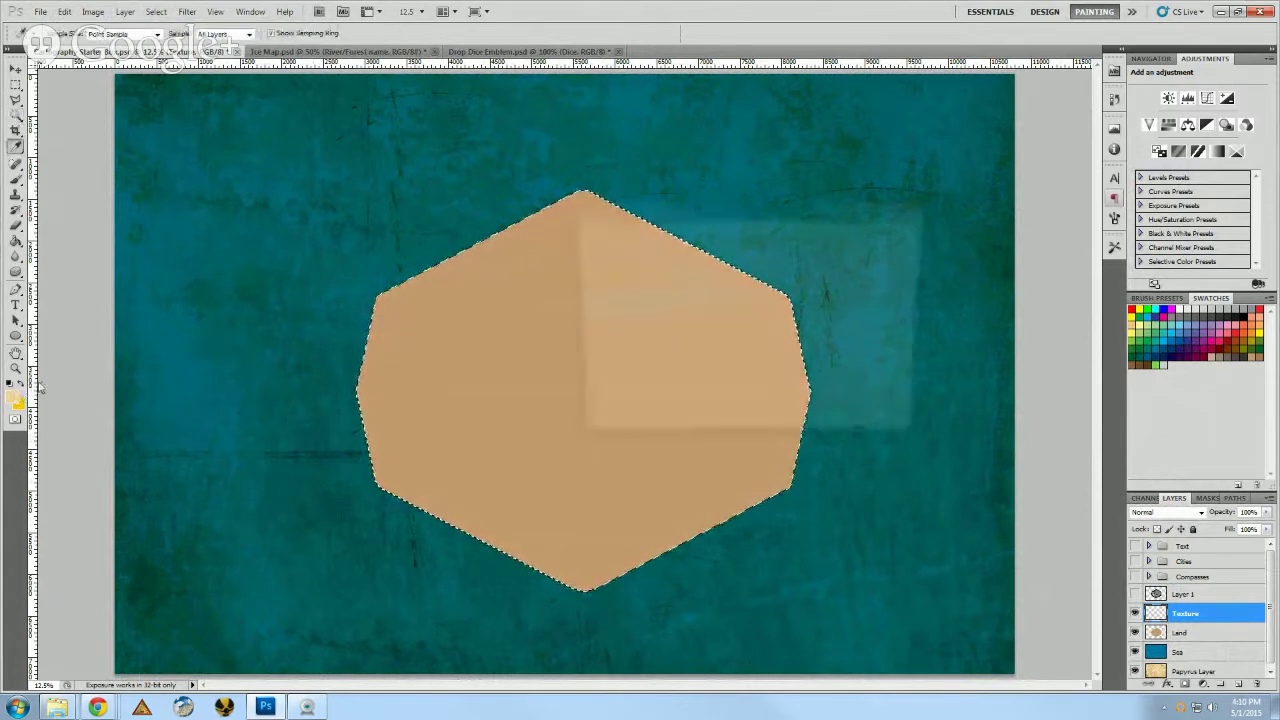
{"action": "left_click", "coordinate": [592, 250]}
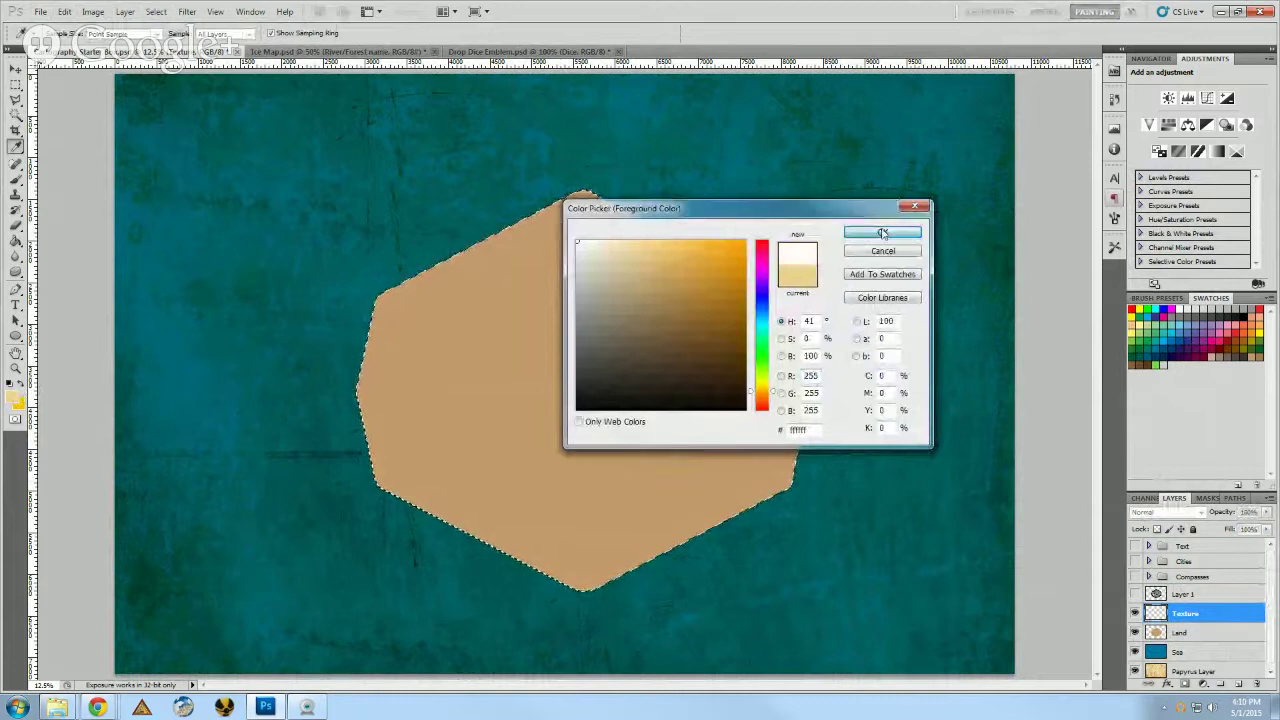
{"action": "left_click", "coordinate": [882, 232]}
{"action": "left_click", "coordinate": [22, 385]}
{"action": "left_click", "coordinate": [13, 398]}
{"action": "left_click", "coordinate": [577, 409]}
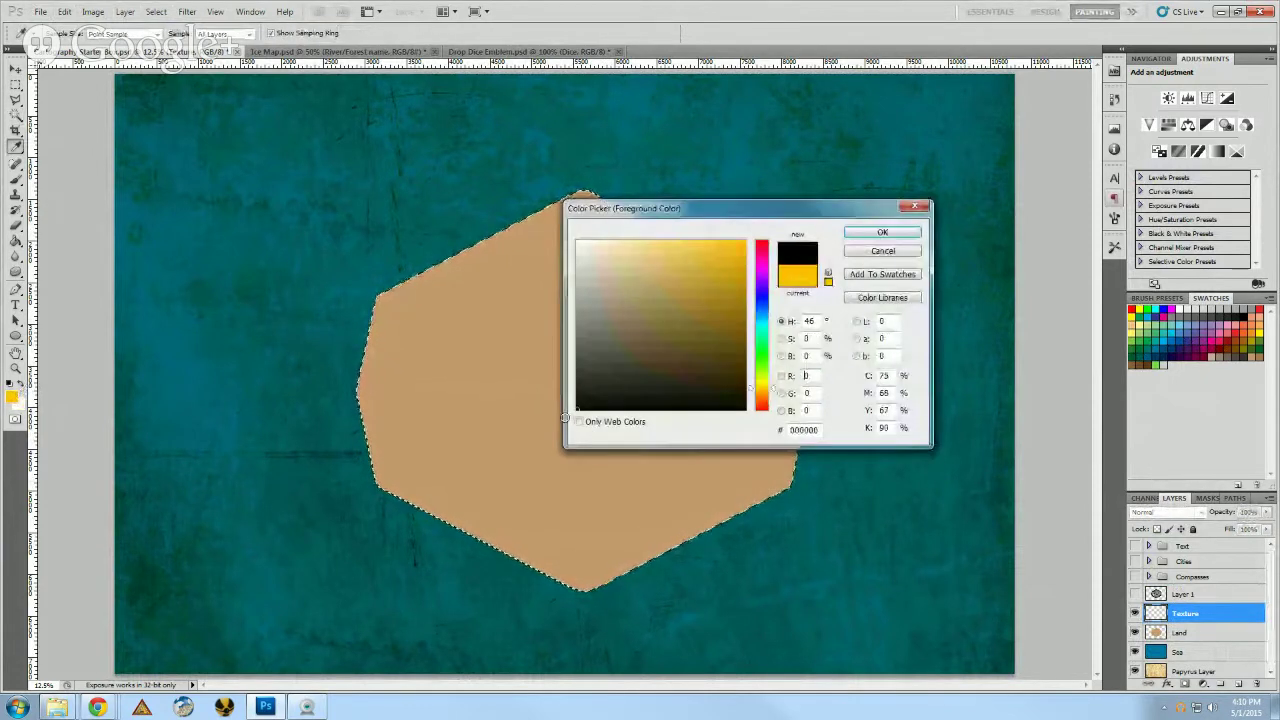
{"action": "left_click", "coordinate": [872, 234]}
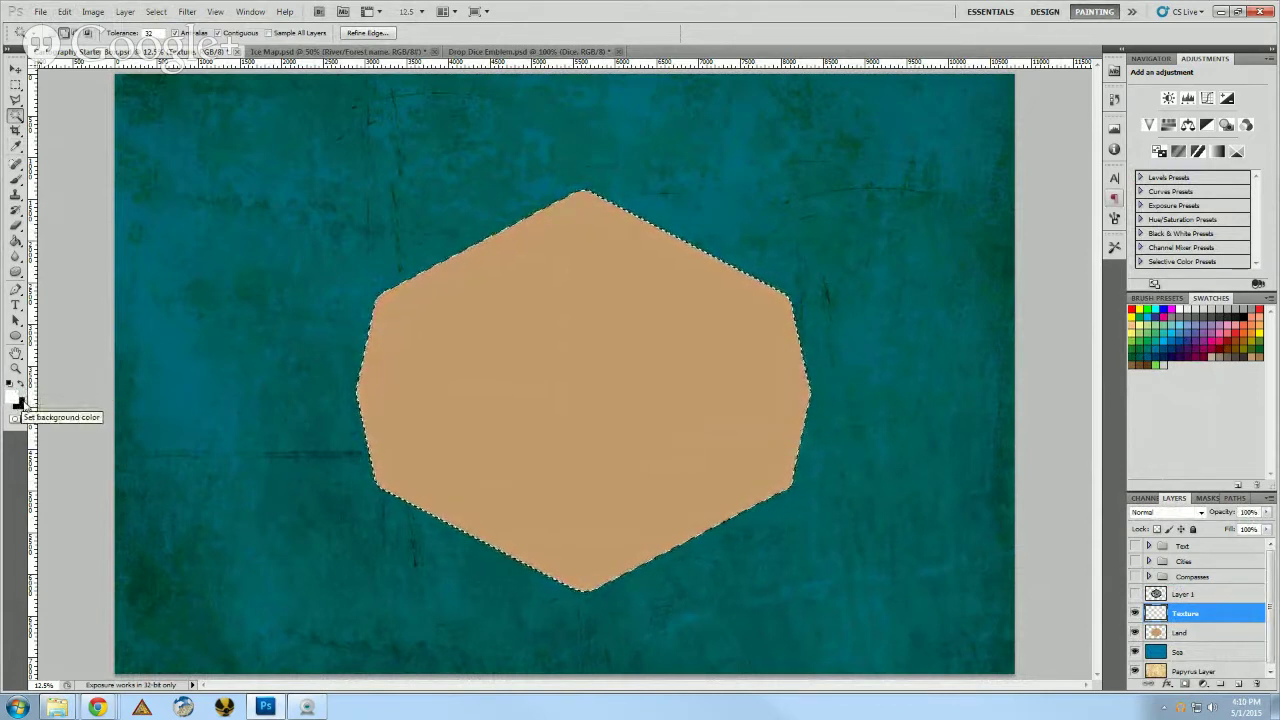
- Try to render Difference Clouds on the empty Texture layer within the selection, and clear the selection
{"action": "left_click", "coordinate": [125, 12]}
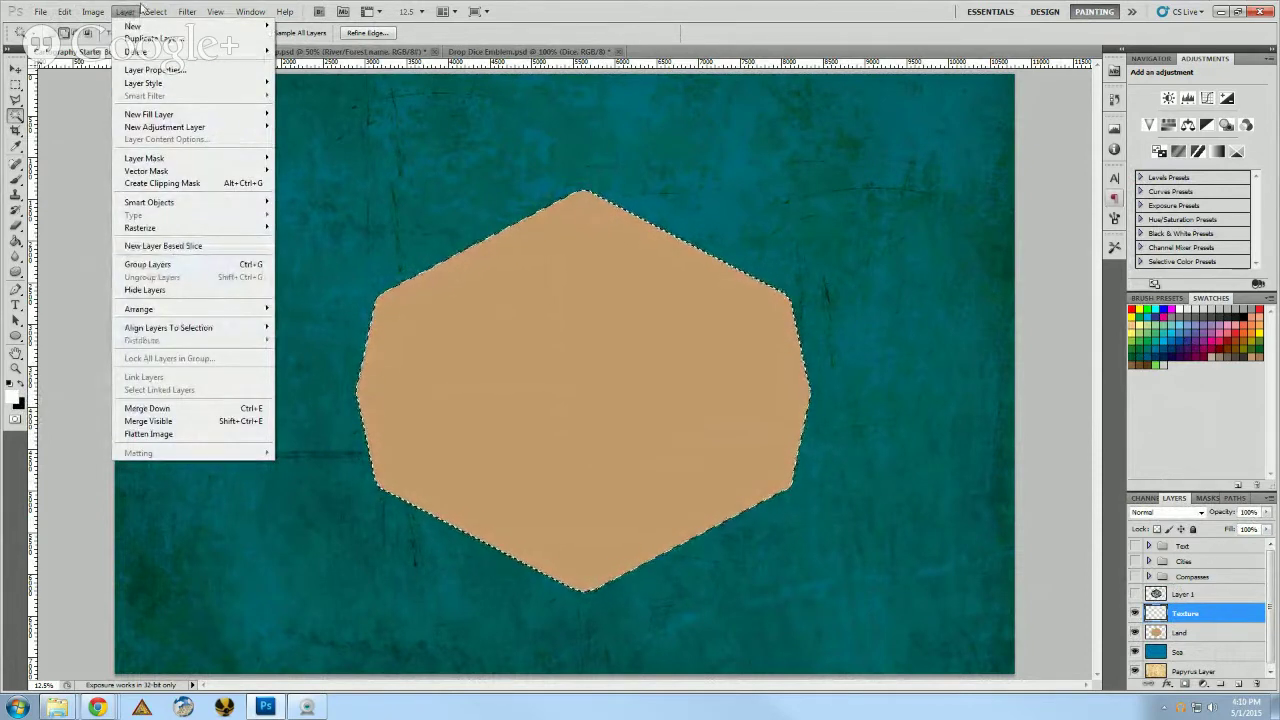
{"action": "mouse_move", "coordinate": [184, 12]}
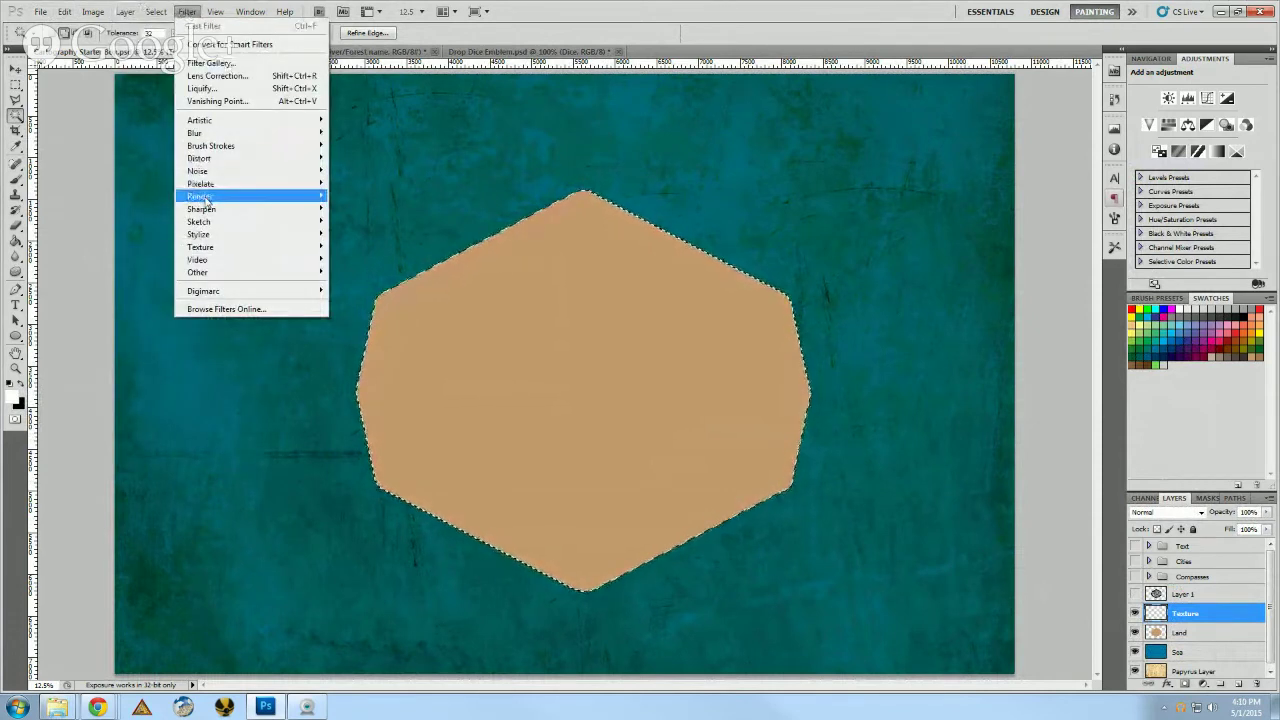
{"action": "mouse_move", "coordinate": [206, 202]}
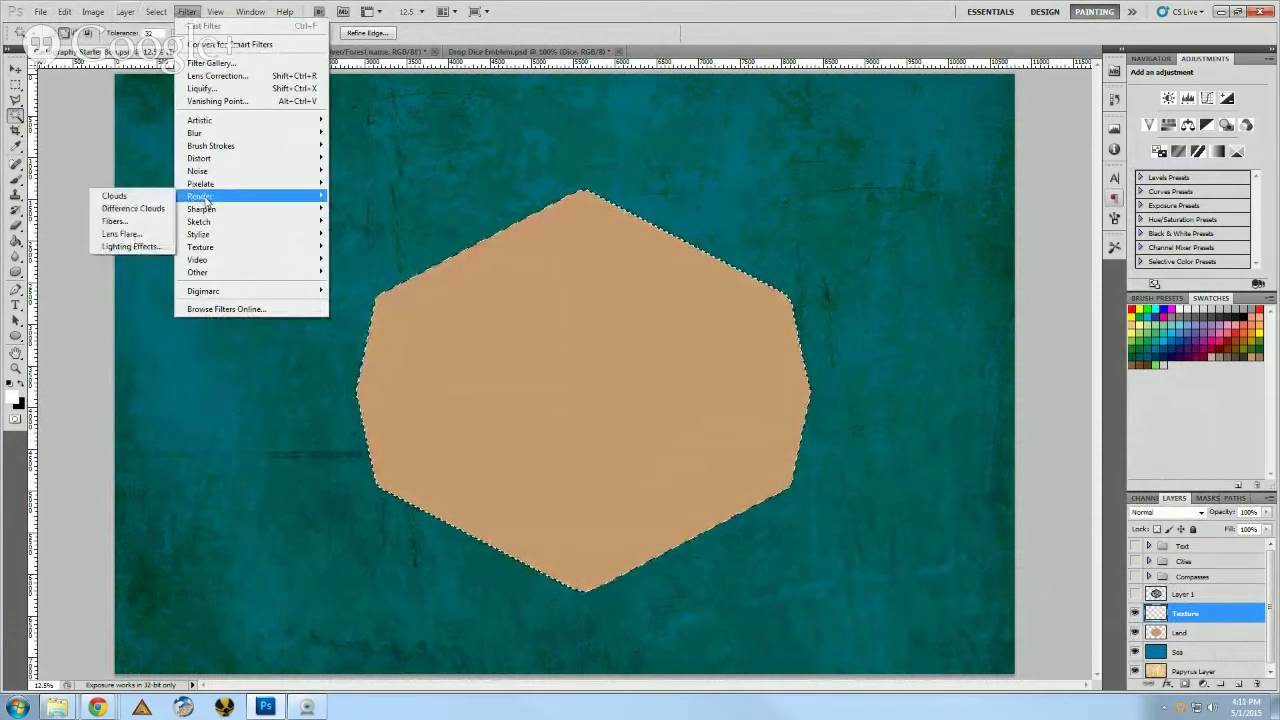
{"action": "left_click", "coordinate": [150, 210]}
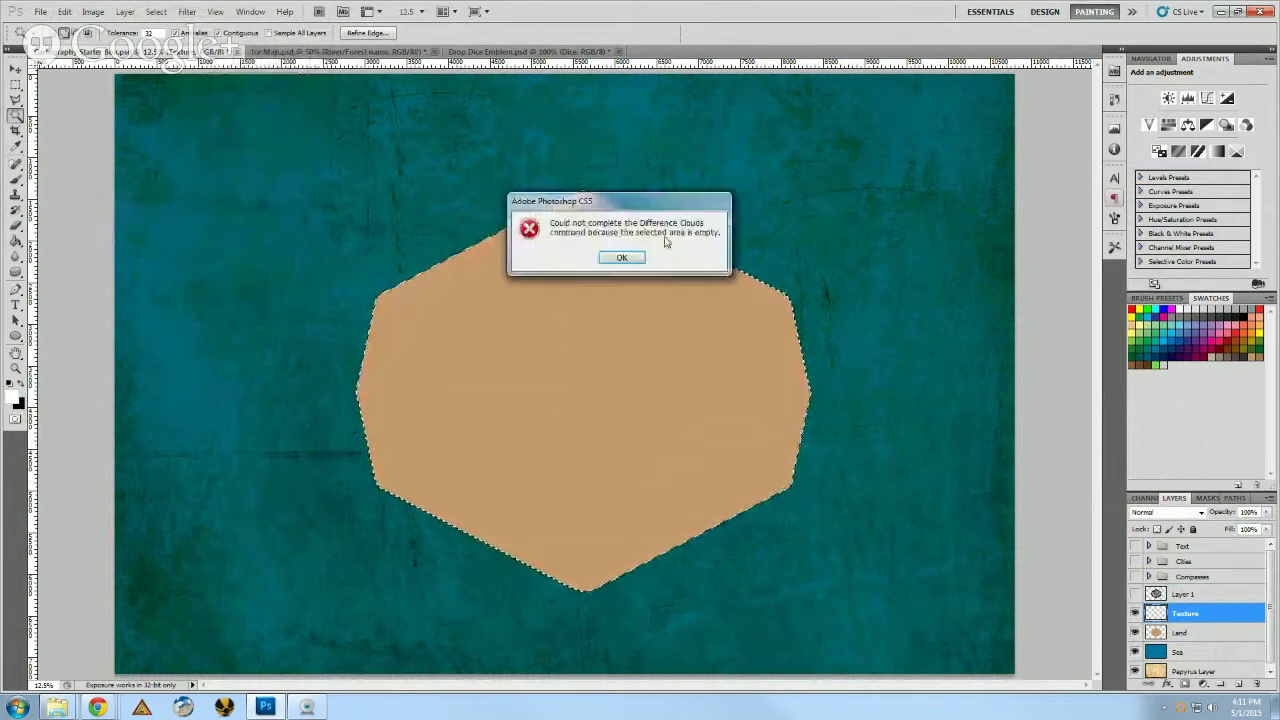
{"action": "left_click", "coordinate": [624, 258]}
{"action": "key", "text": "ctrl+d"}
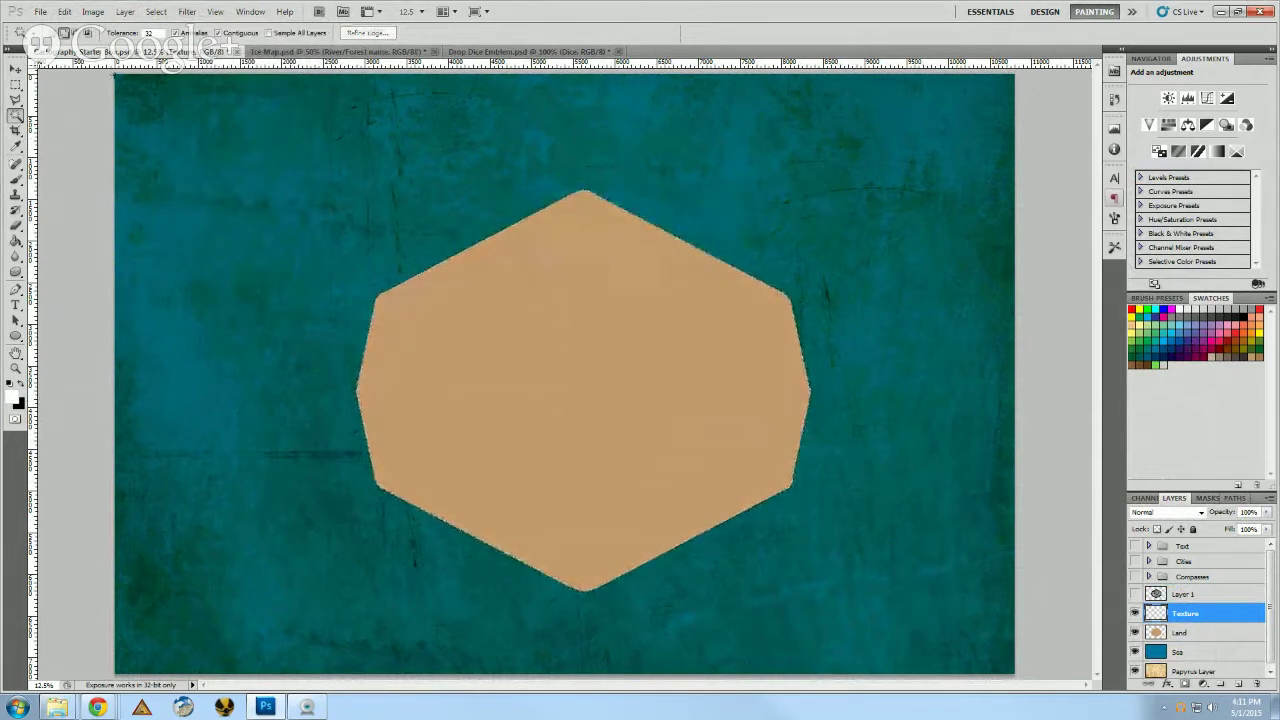
- Try Difference Clouds again on the empty Texture layer with nothing selected
{"action": "left_click", "coordinate": [156, 11]}
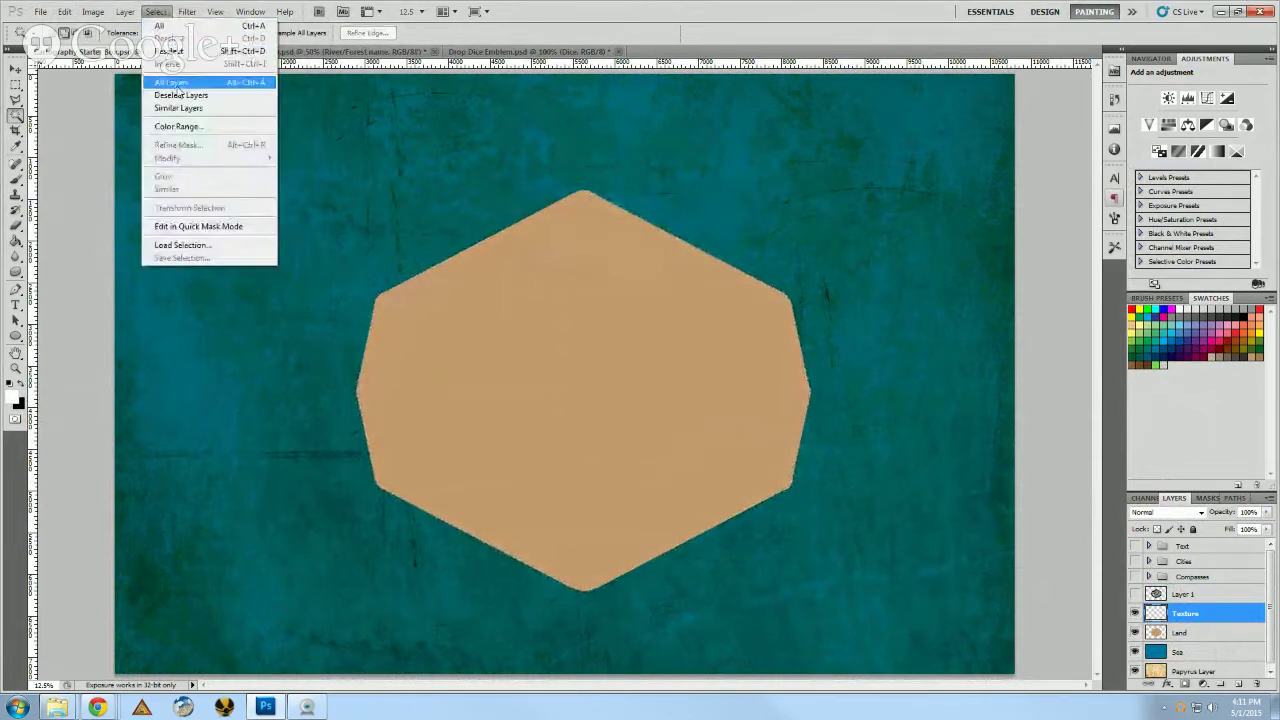
{"action": "left_click", "coordinate": [187, 11]}
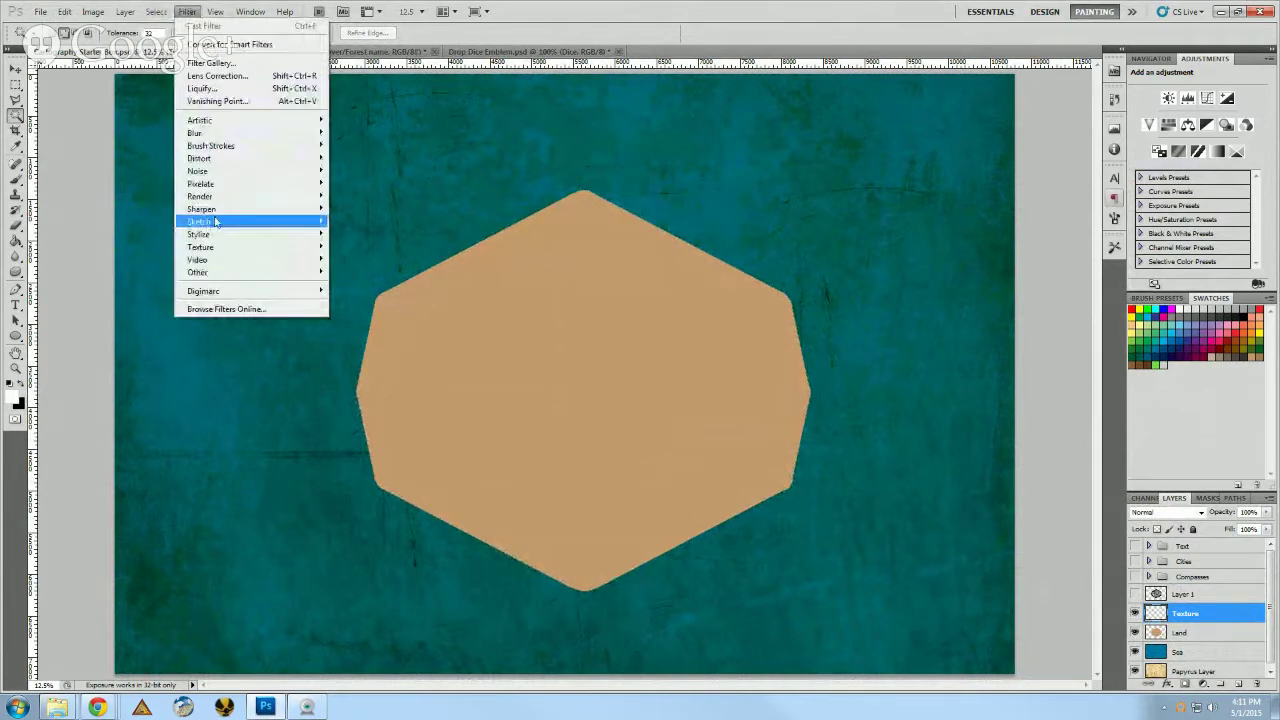
{"action": "left_click", "coordinate": [150, 211]}
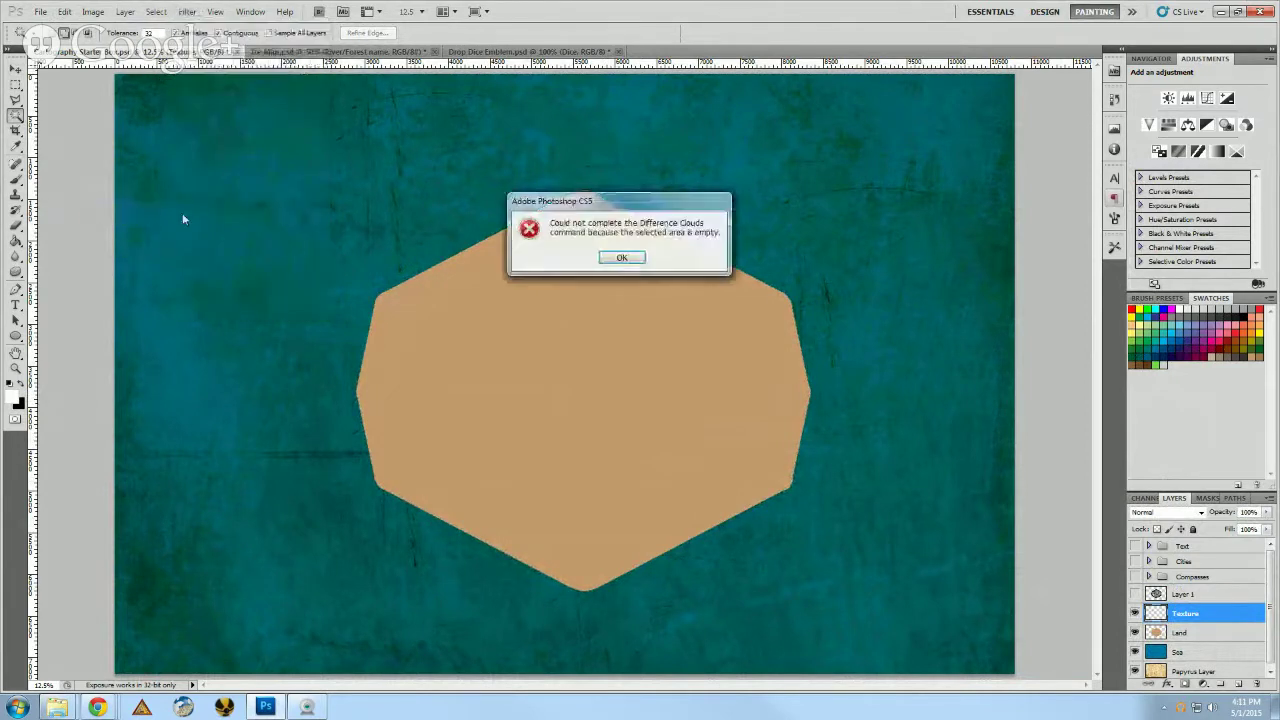
{"action": "left_click", "coordinate": [622, 257]}
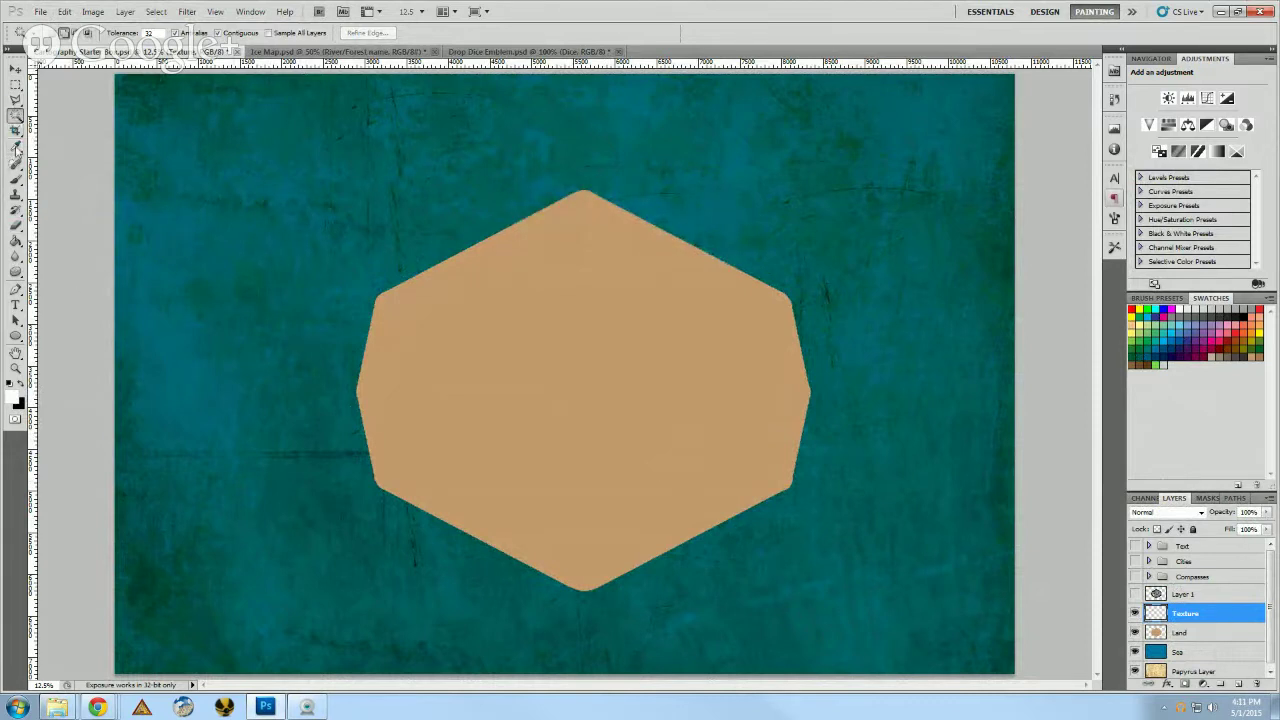
- Fill the whole Texture layer with white using the Paint Bucket
{"action": "left_click", "coordinate": [16, 241]}
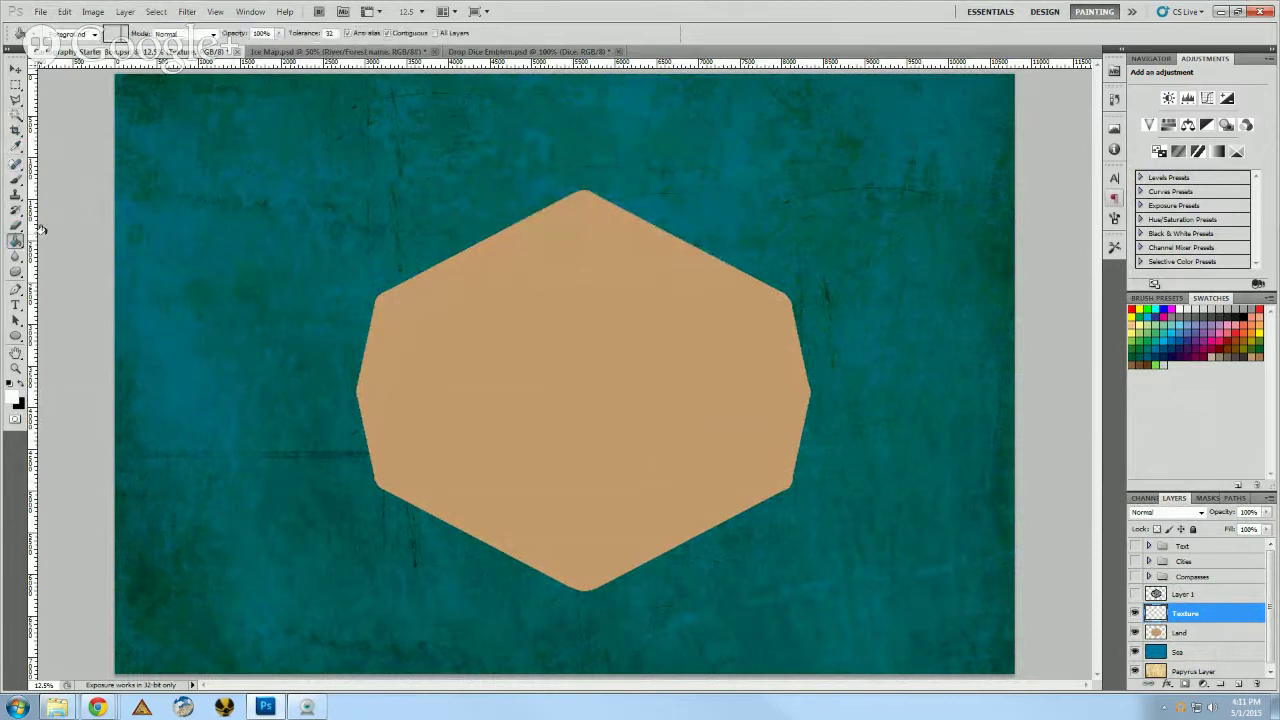
{"action": "left_click", "coordinate": [321, 190]}
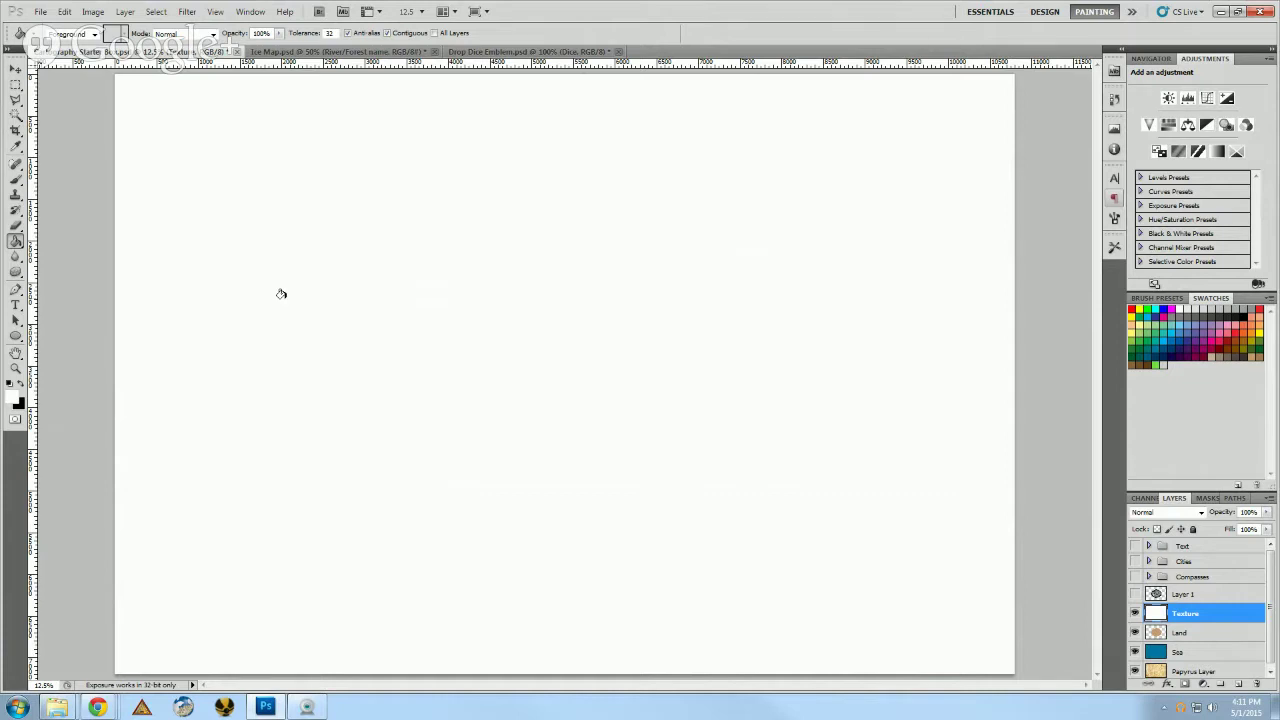
{"action": "left_click", "coordinate": [88, 12]}
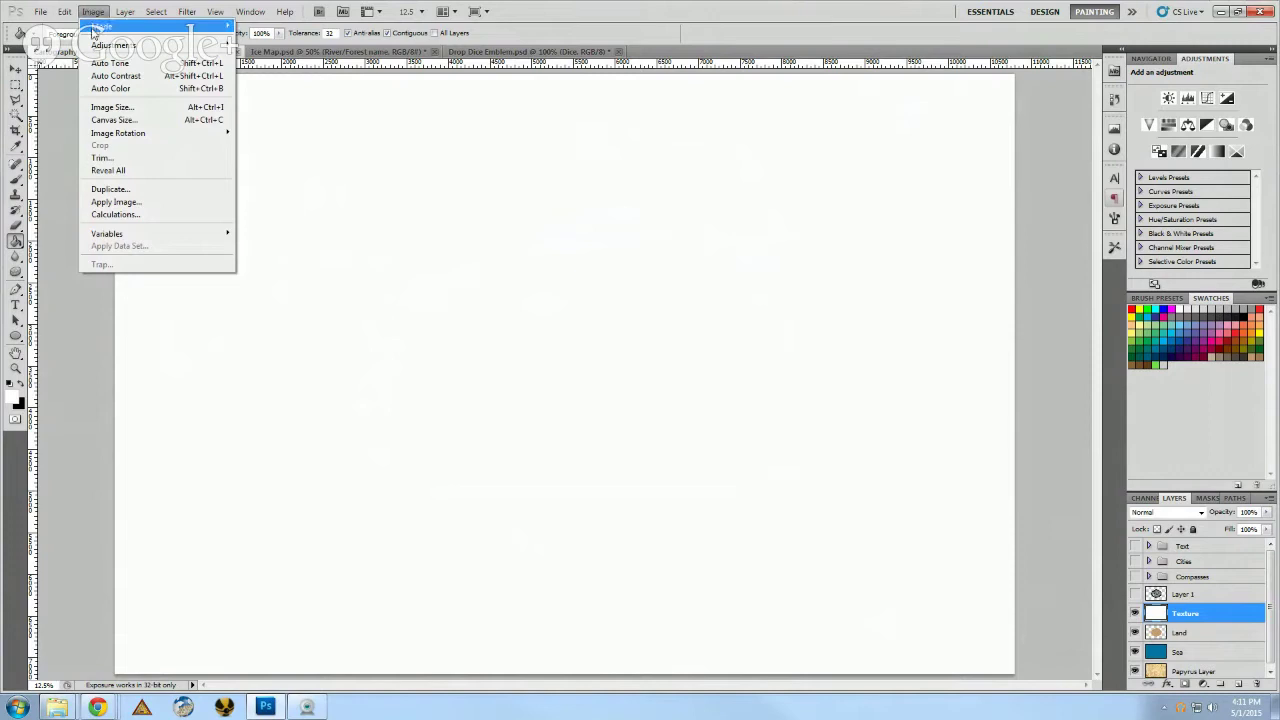
{"action": "left_click", "coordinate": [112, 108]}
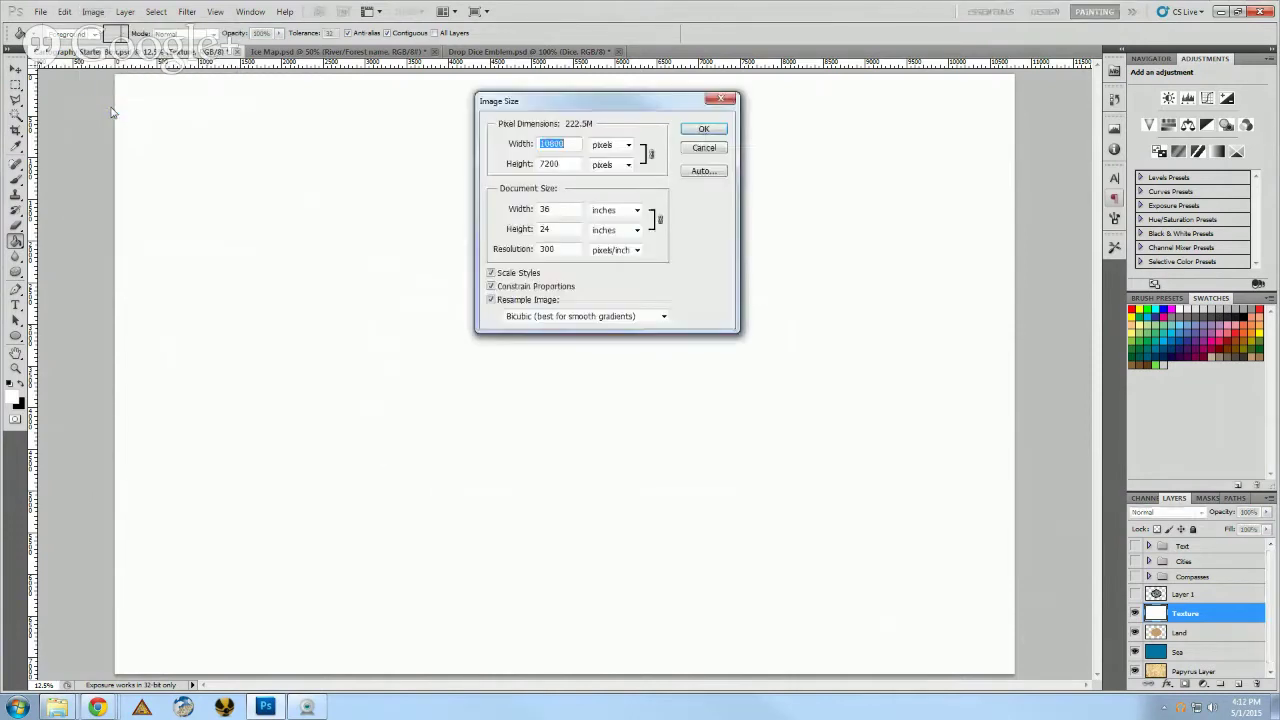
{"action": "double_click", "coordinate": [558, 249]}
{"action": "type", "text": "72"}
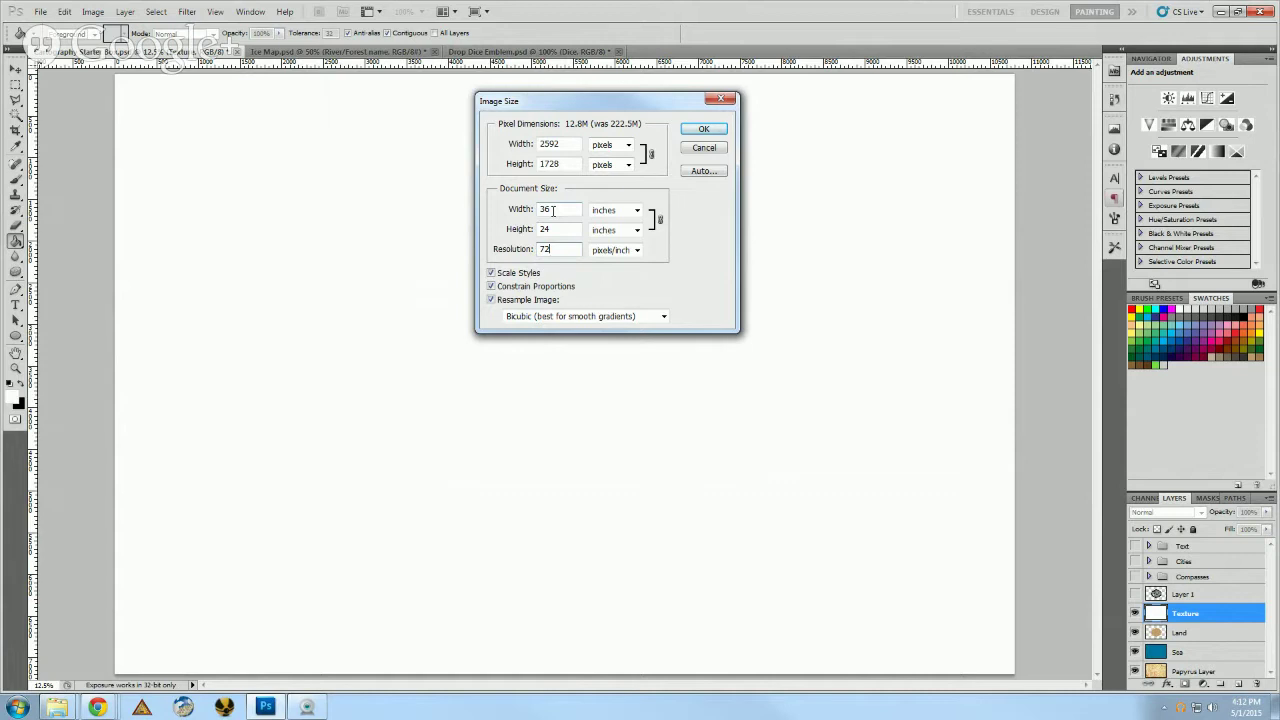
{"action": "key", "text": "Tab"}
{"action": "key", "text": "Tab"}
{"action": "type", "text": "300"}
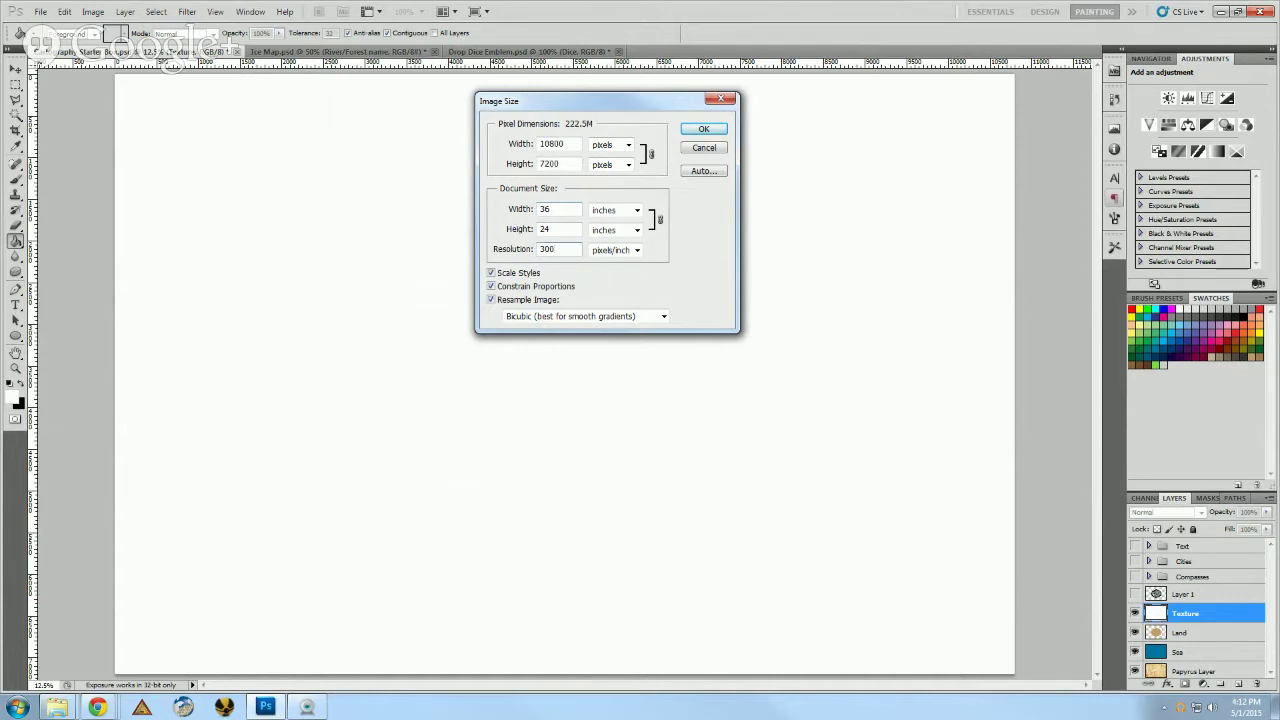
{"action": "left_click", "coordinate": [692, 151]}
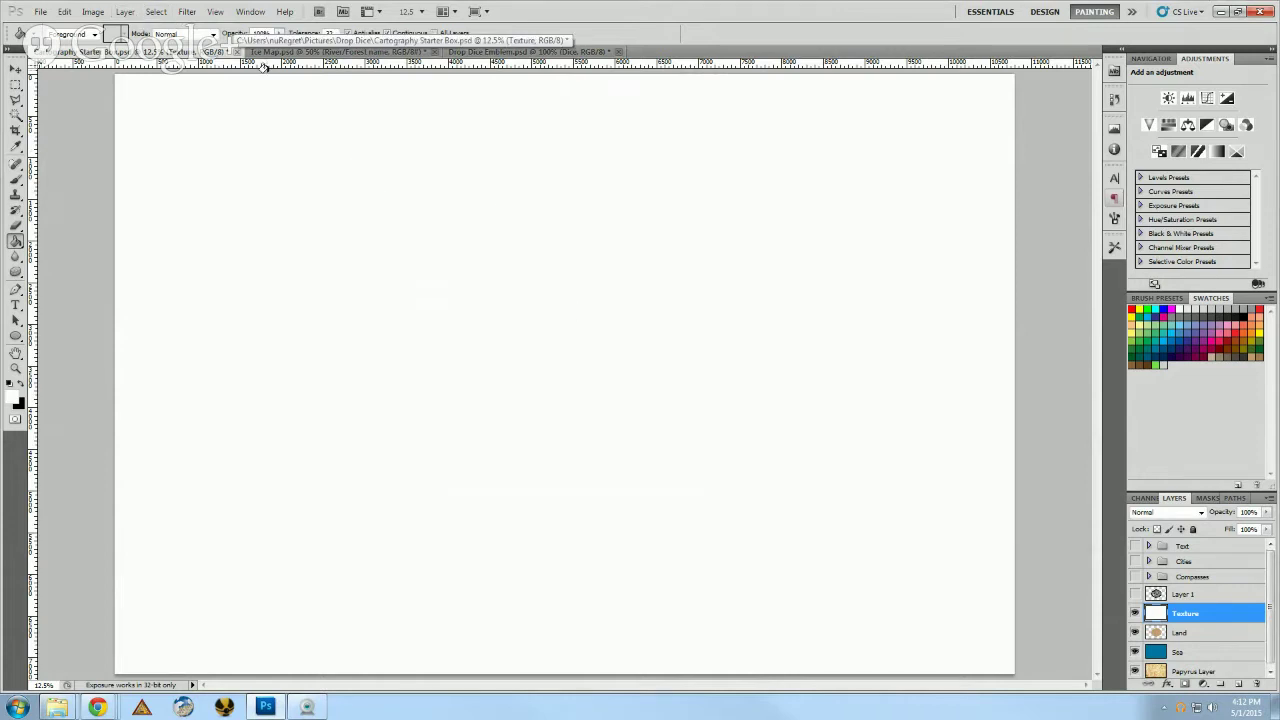
- Render Difference Clouds over the white-filled Texture layer
{"action": "left_click", "coordinate": [162, 14]}
{"action": "mouse_move", "coordinate": [188, 13]}
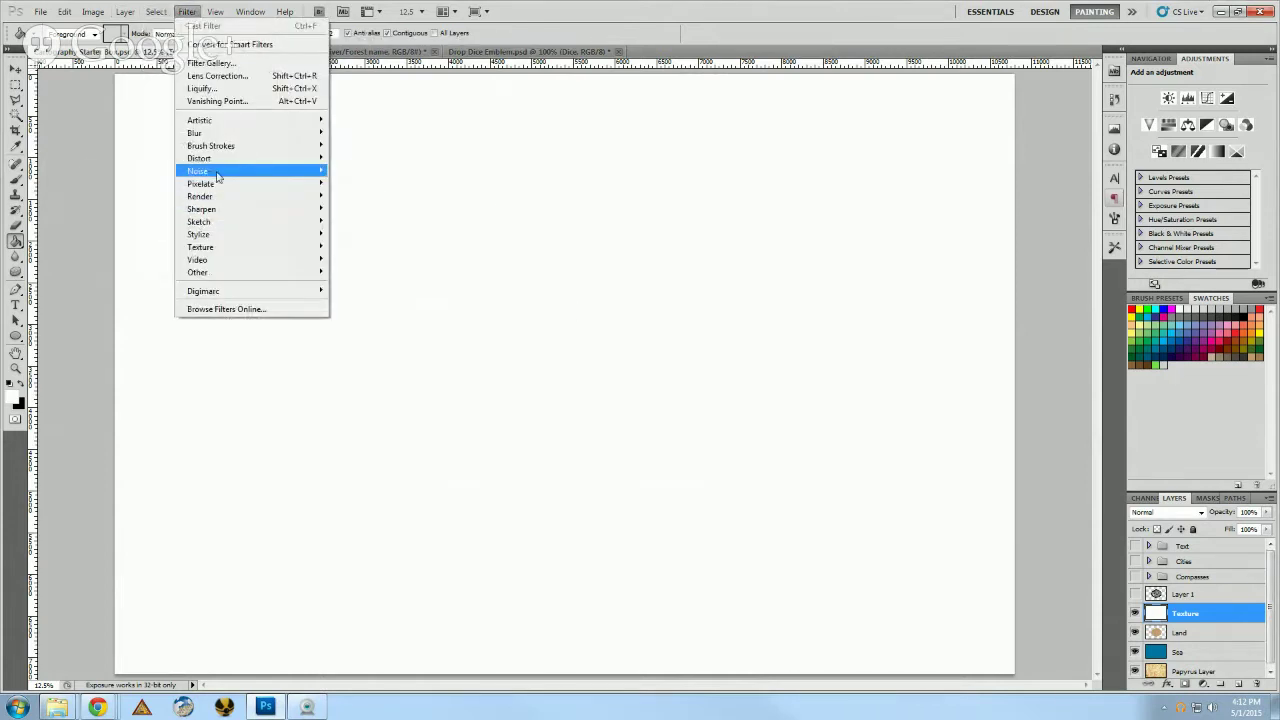
{"action": "mouse_move", "coordinate": [217, 175]}
{"action": "mouse_move", "coordinate": [219, 200]}
{"action": "left_click", "coordinate": [150, 210]}
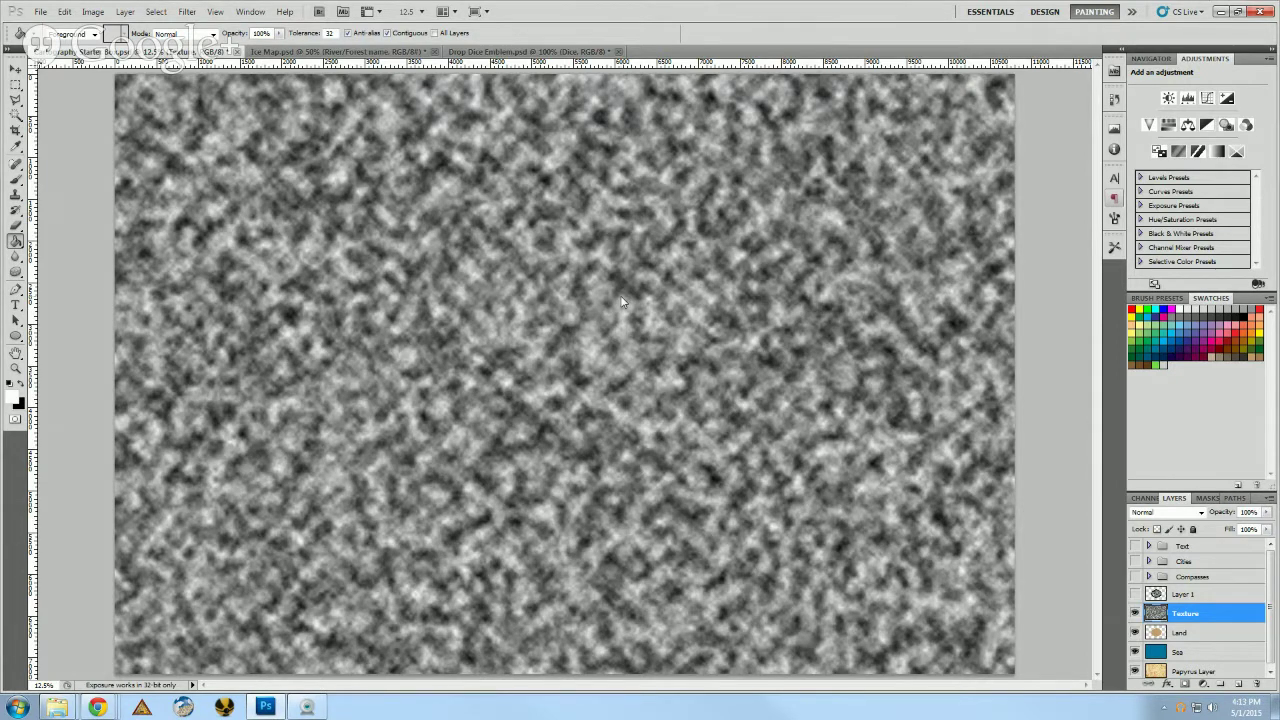
- Apply the Artistic Cutout filter to the cloud-filled Texture layer
{"action": "left_click", "coordinate": [187, 12]}
{"action": "mouse_move", "coordinate": [210, 121]}
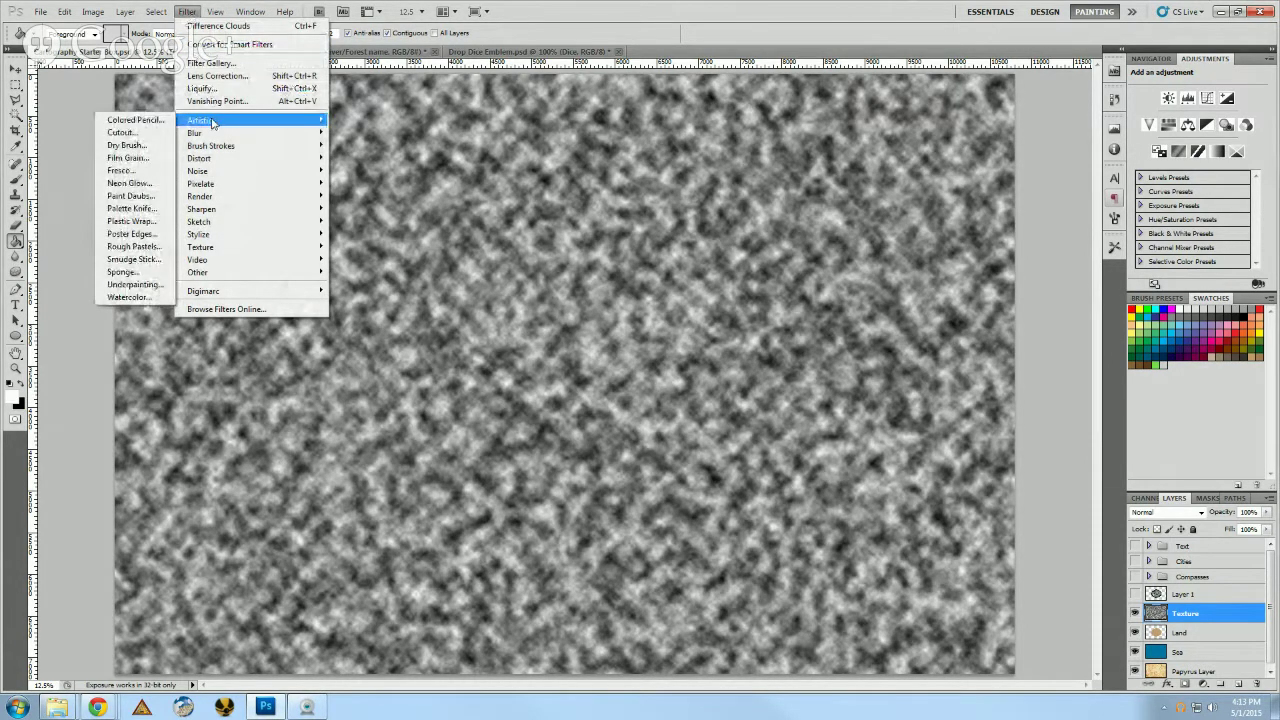
{"action": "left_click", "coordinate": [130, 122]}
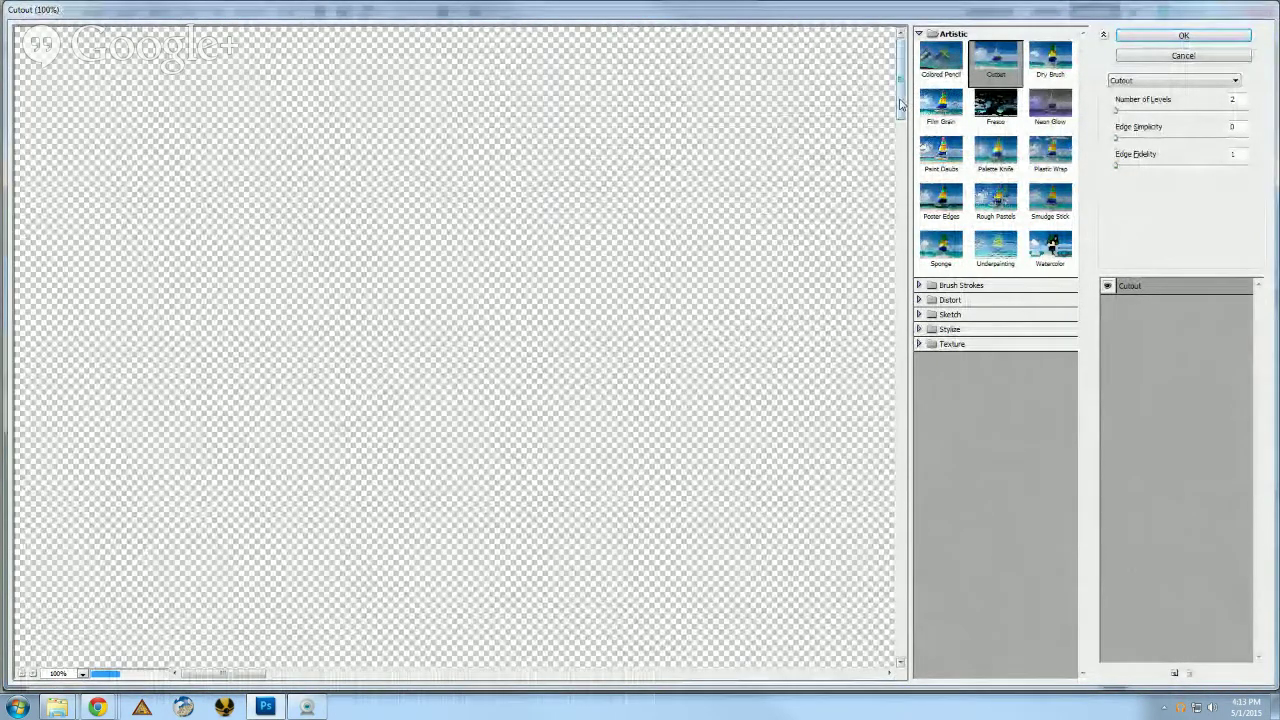
{"action": "left_click_drag", "start_coordinate": [900, 103], "coordinate": [890, 145]}
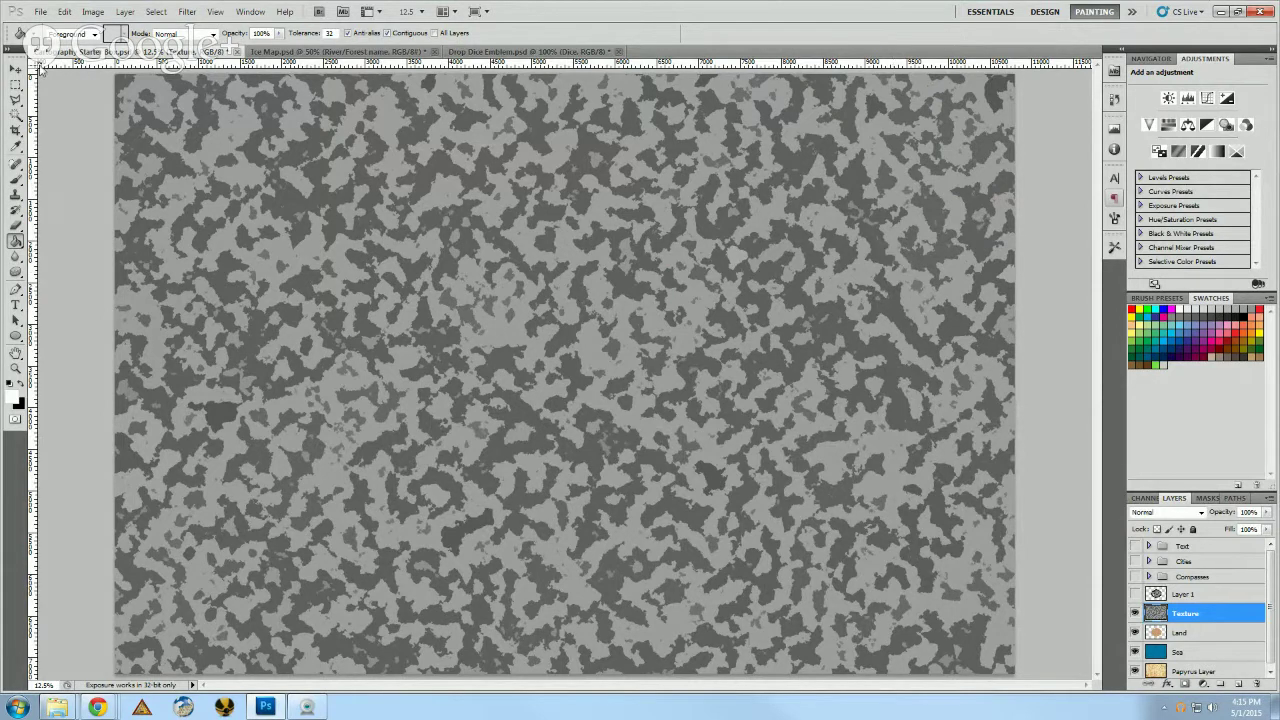
- Set the Texture layer's blending mode to Multiply
{"action": "left_click", "coordinate": [16, 68]}
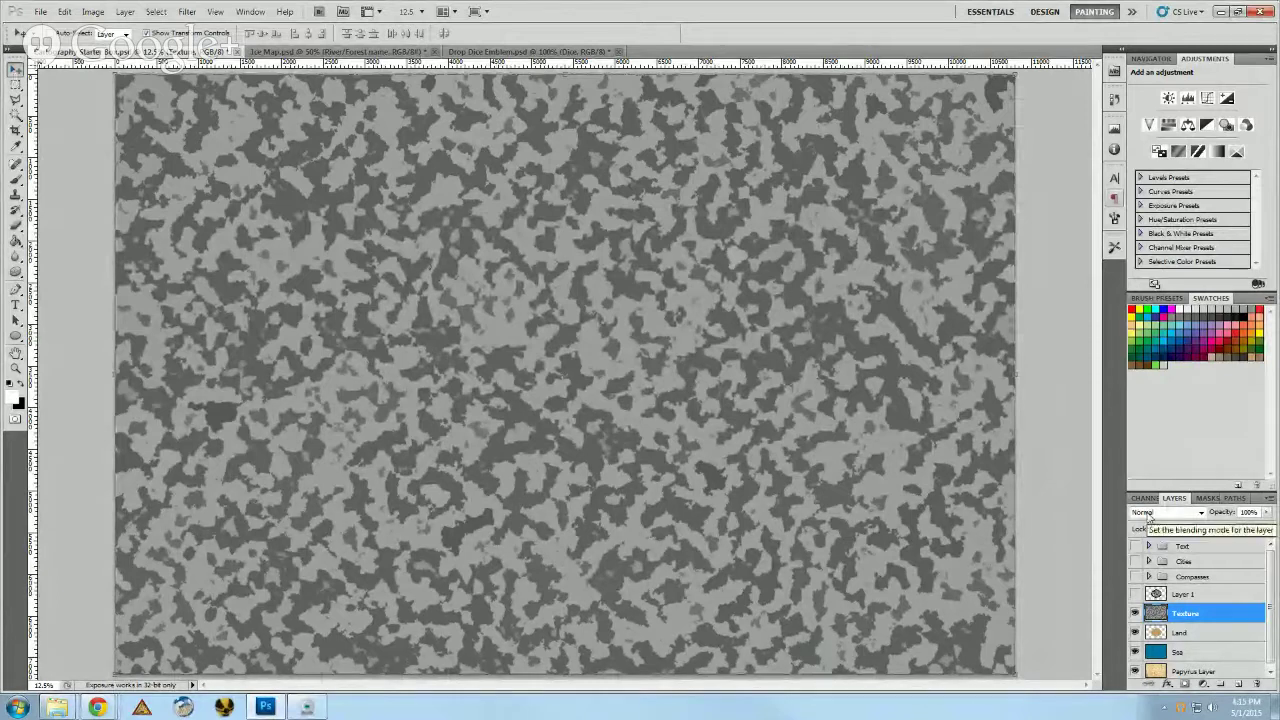
{"action": "left_click", "coordinate": [1149, 518]}
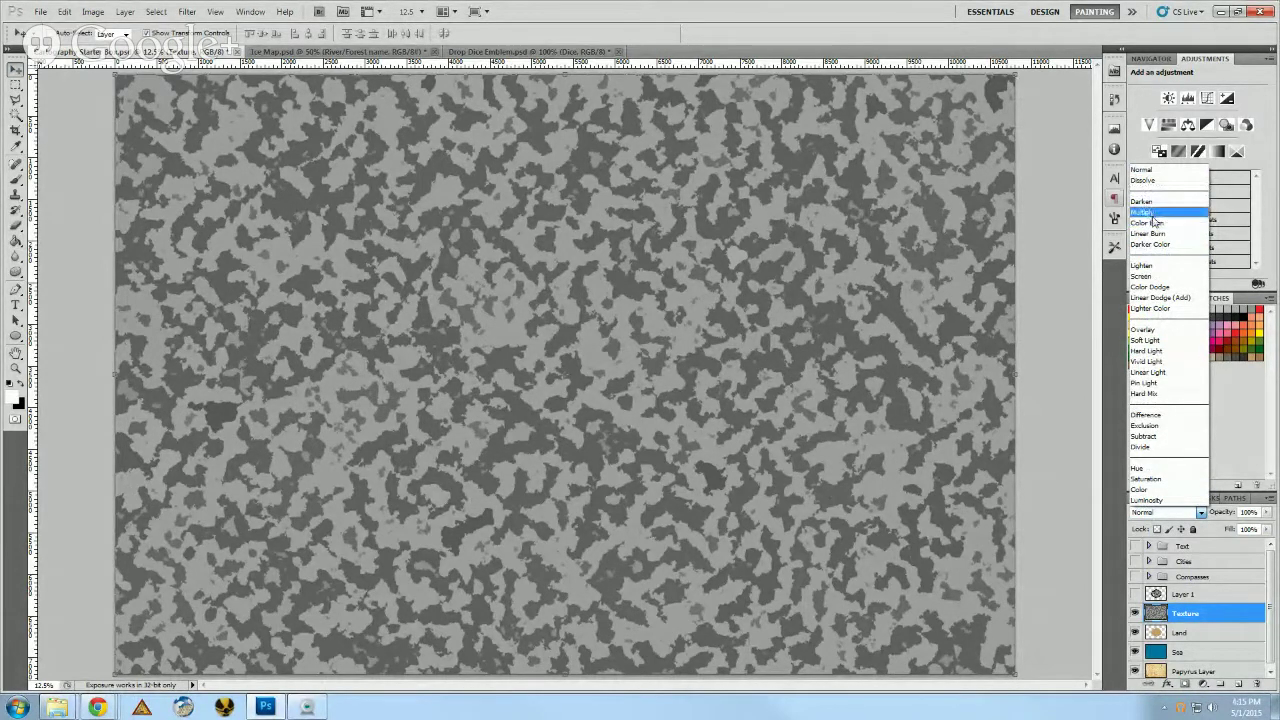
{"action": "left_click", "coordinate": [1148, 213]}
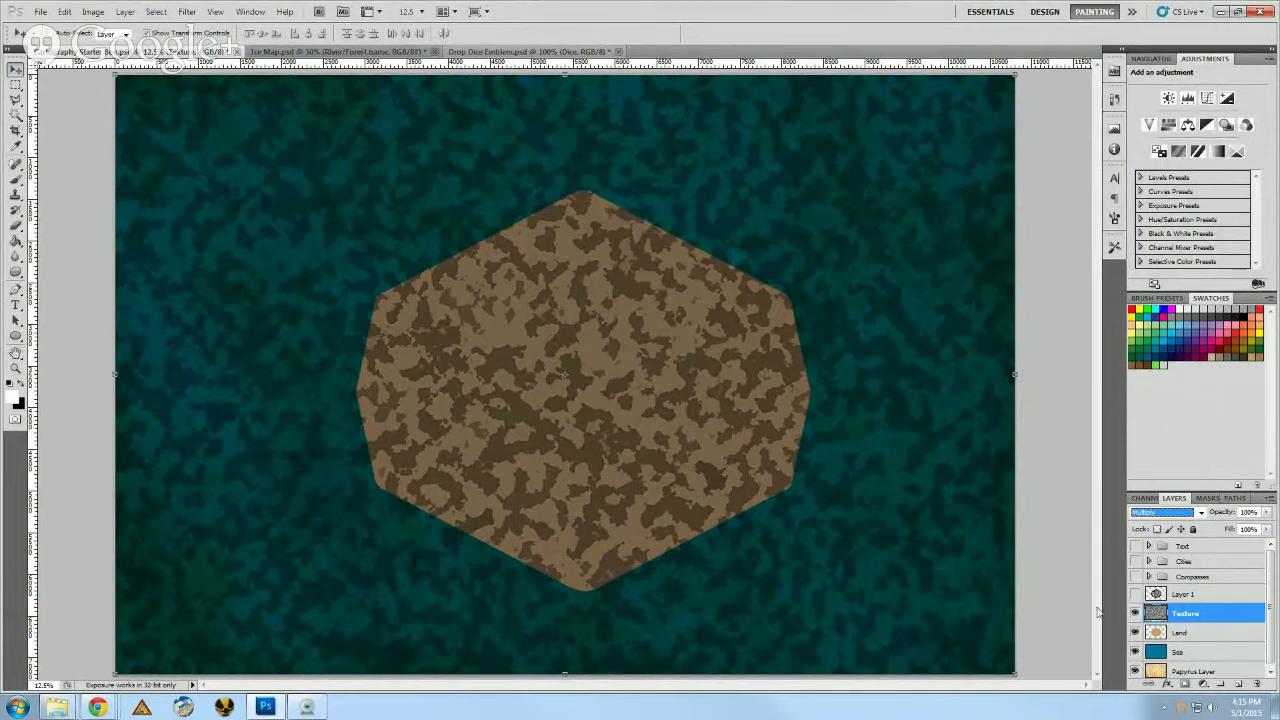
- Try selecting dark Texture patches over the land's upper right edge and top corner with the Magic Wand, and clear the selection
{"action": "left_click", "coordinate": [1192, 633]}
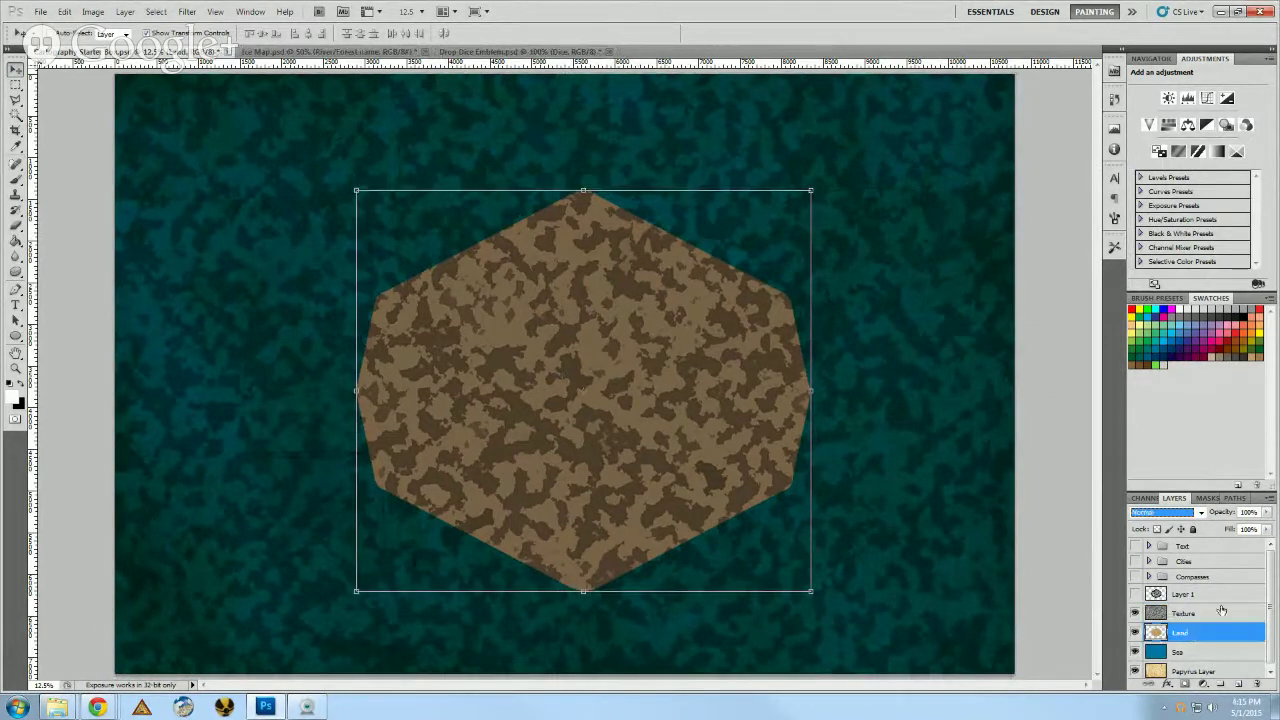
{"action": "left_click", "coordinate": [15, 113]}
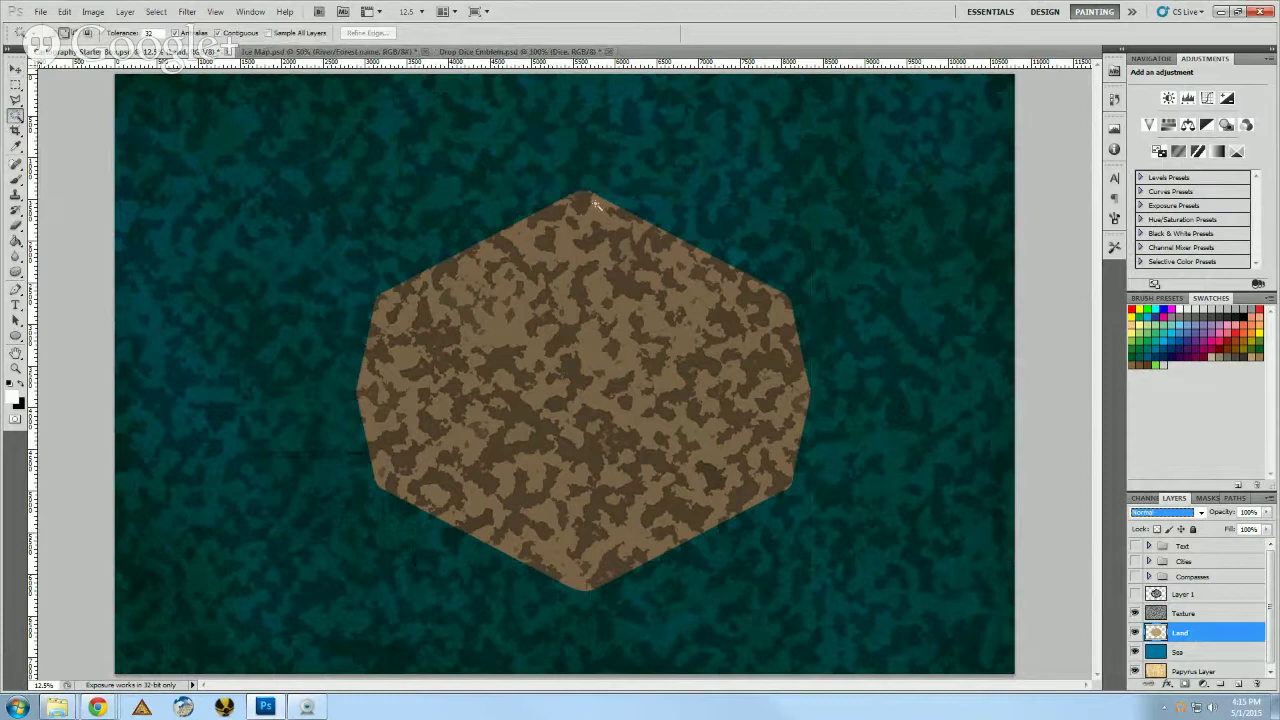
{"action": "left_click", "coordinate": [1189, 615]}
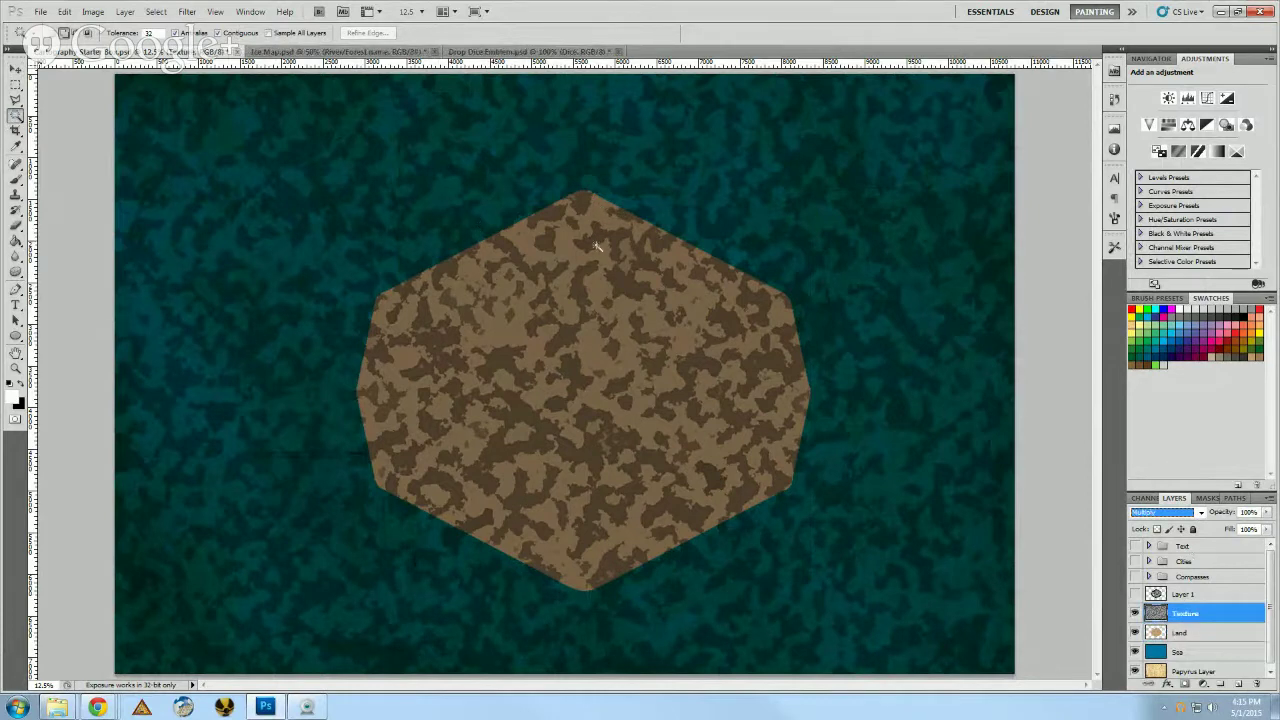
{"action": "left_click", "coordinate": [822, 303]}
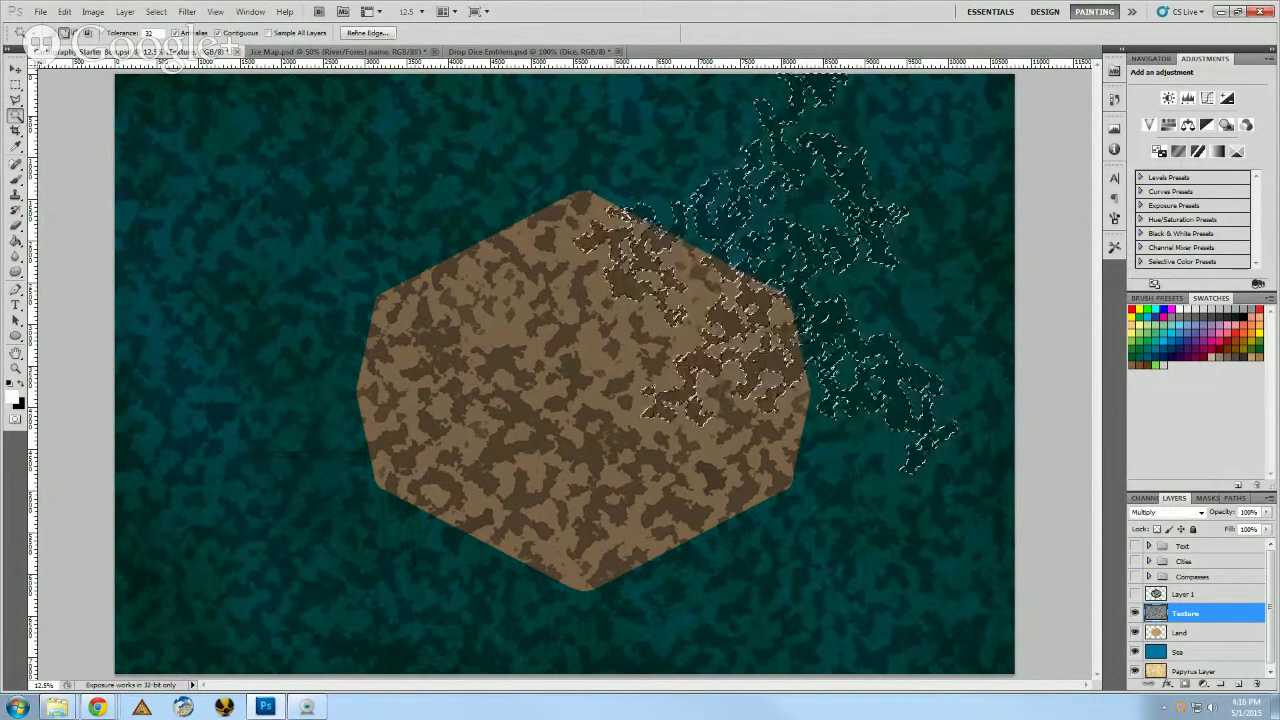
{"action": "left_click", "coordinate": [586, 204], "text": "shift"}
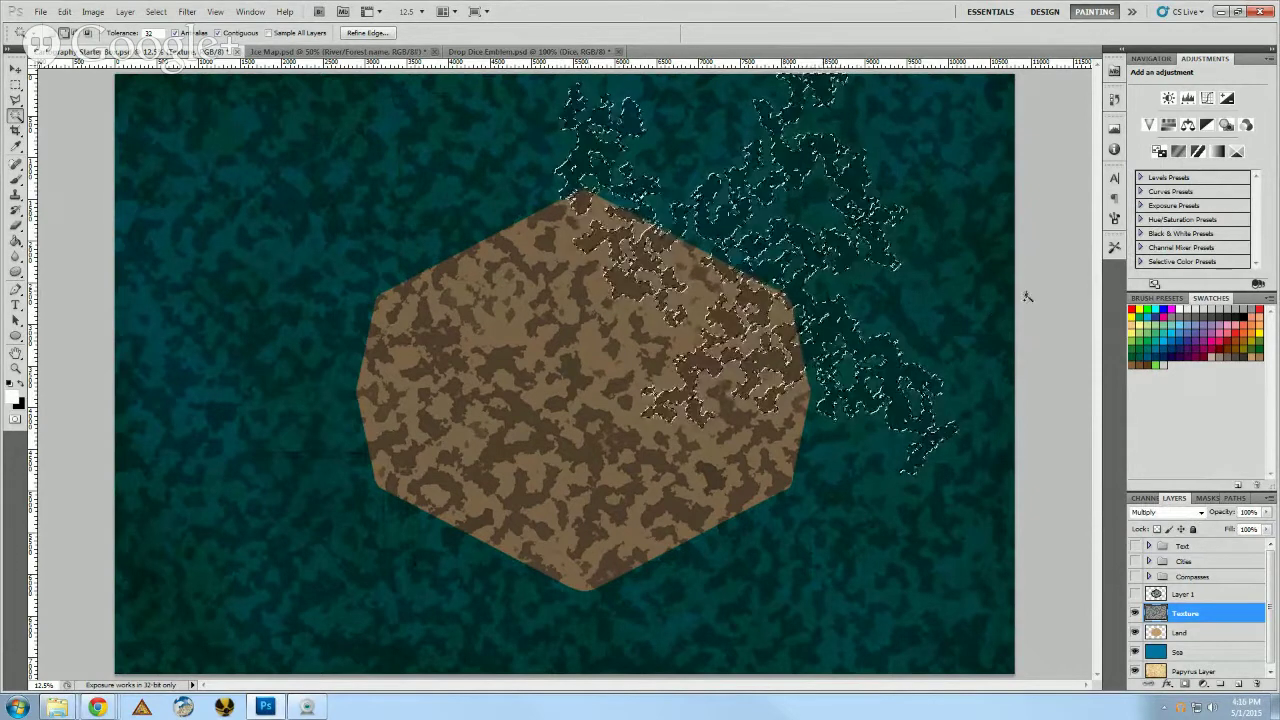
{"action": "key", "text": "Delete"}
{"action": "key", "text": "ctrl+d"}
- Select the dark texture patch at the land's top corner and delete that area from the Land layer
{"action": "left_click", "coordinate": [586, 194]}
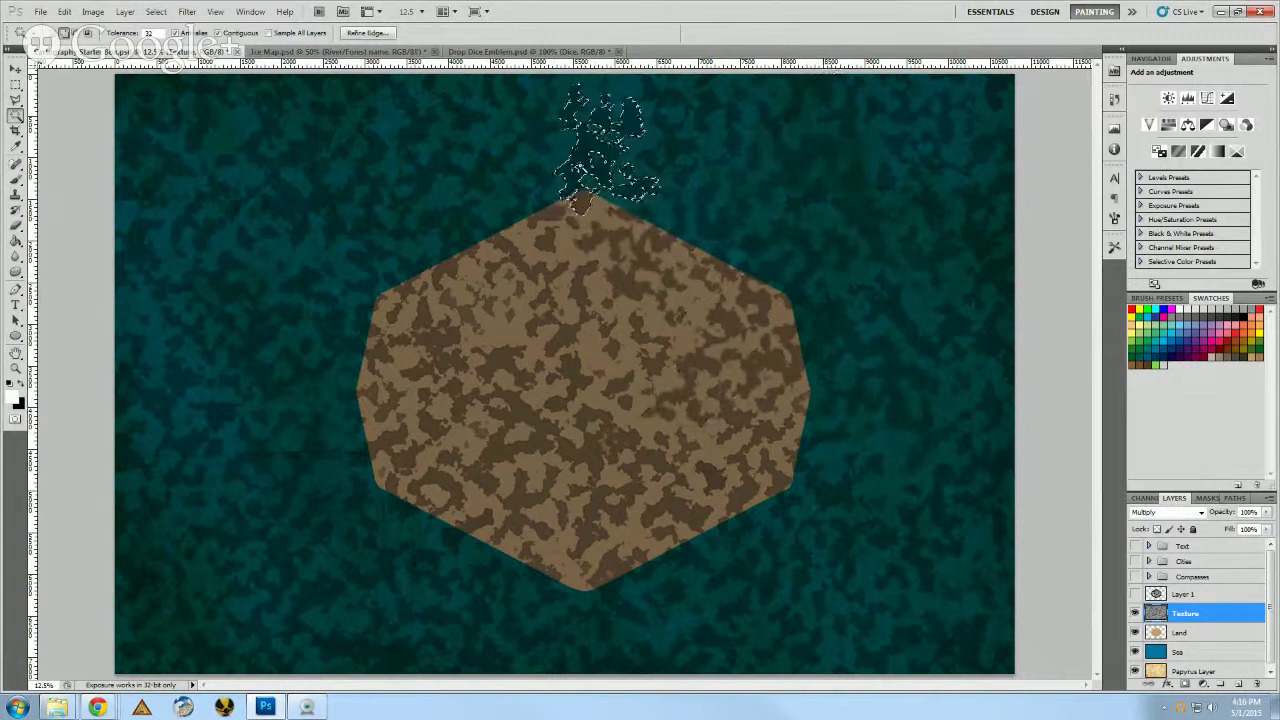
{"action": "left_click", "coordinate": [1183, 636]}
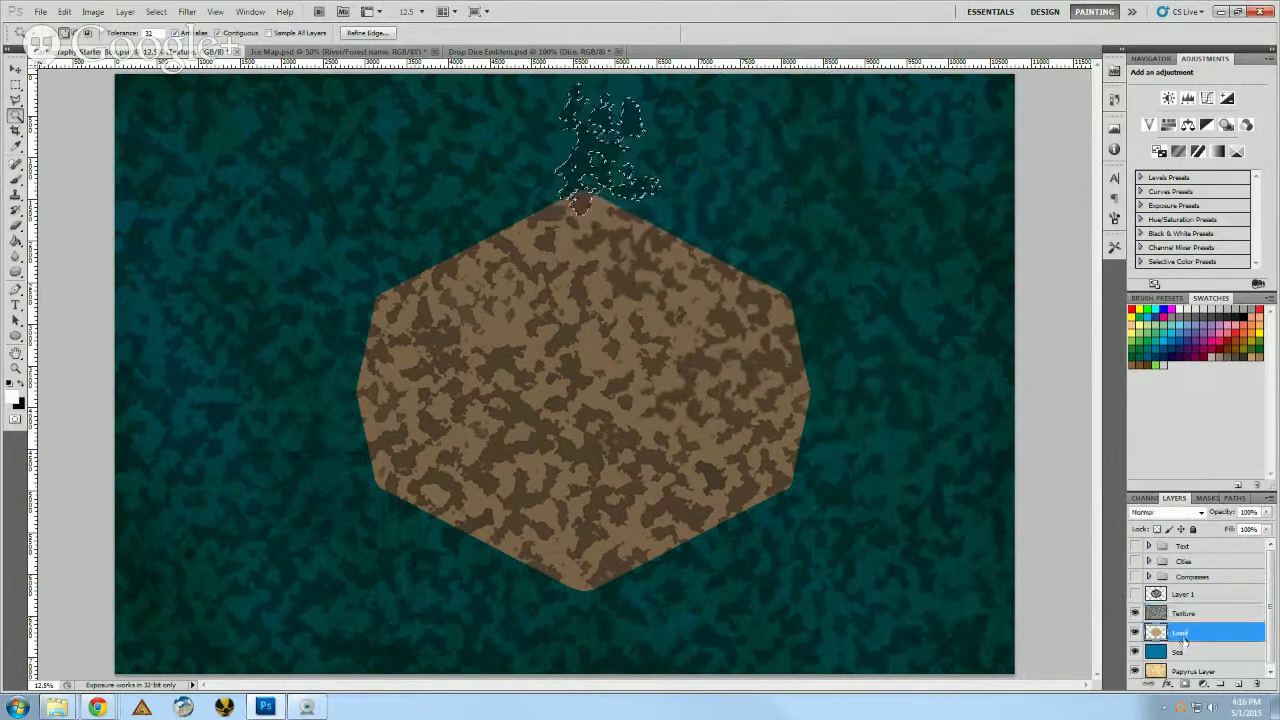
{"action": "key", "text": "Delete"}
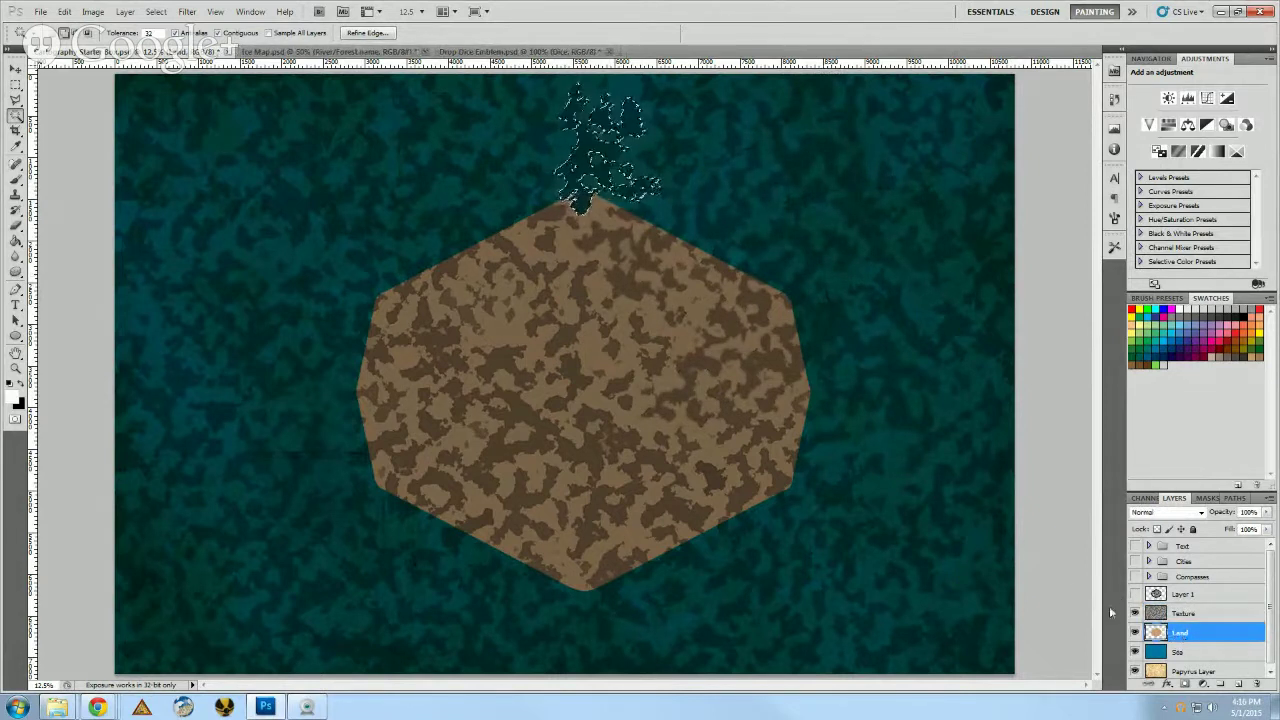
- Clear the selection and inspect the notch in the land with the Texture layer temporarily hidden
{"action": "left_click", "coordinate": [1157, 612]}
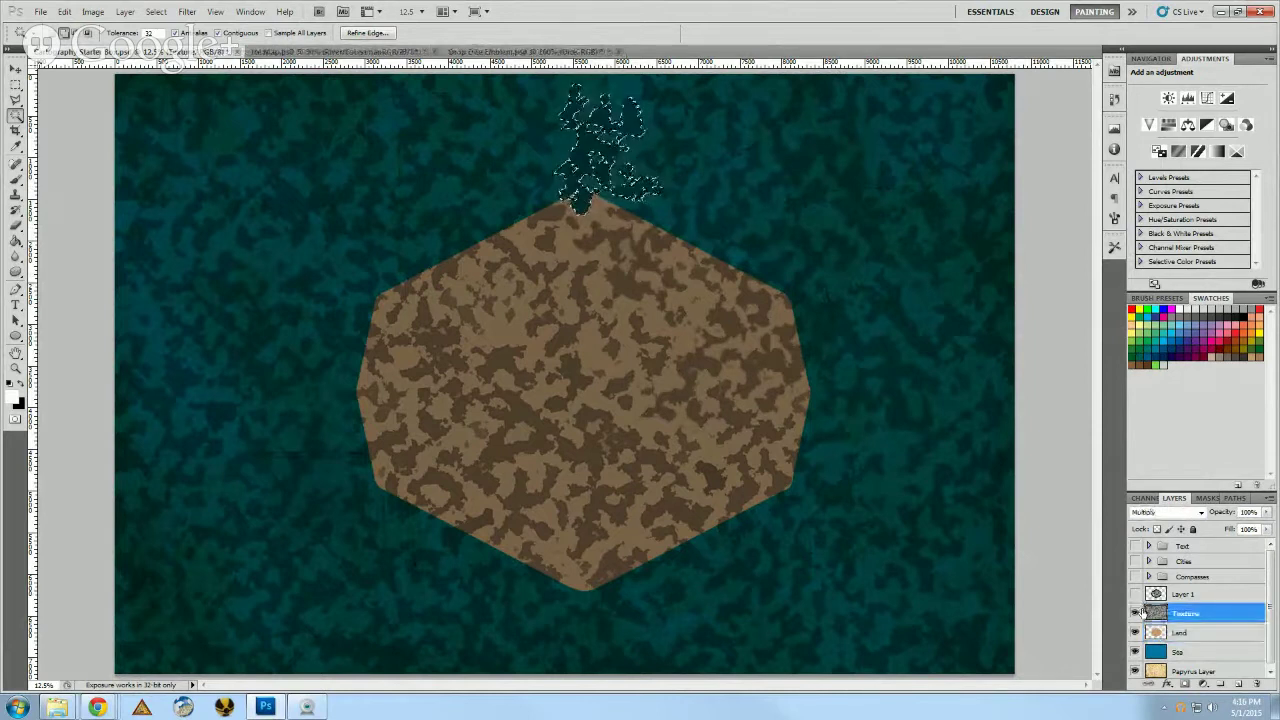
{"action": "left_click", "coordinate": [1135, 612]}
{"action": "key", "text": "ctrl+d"}
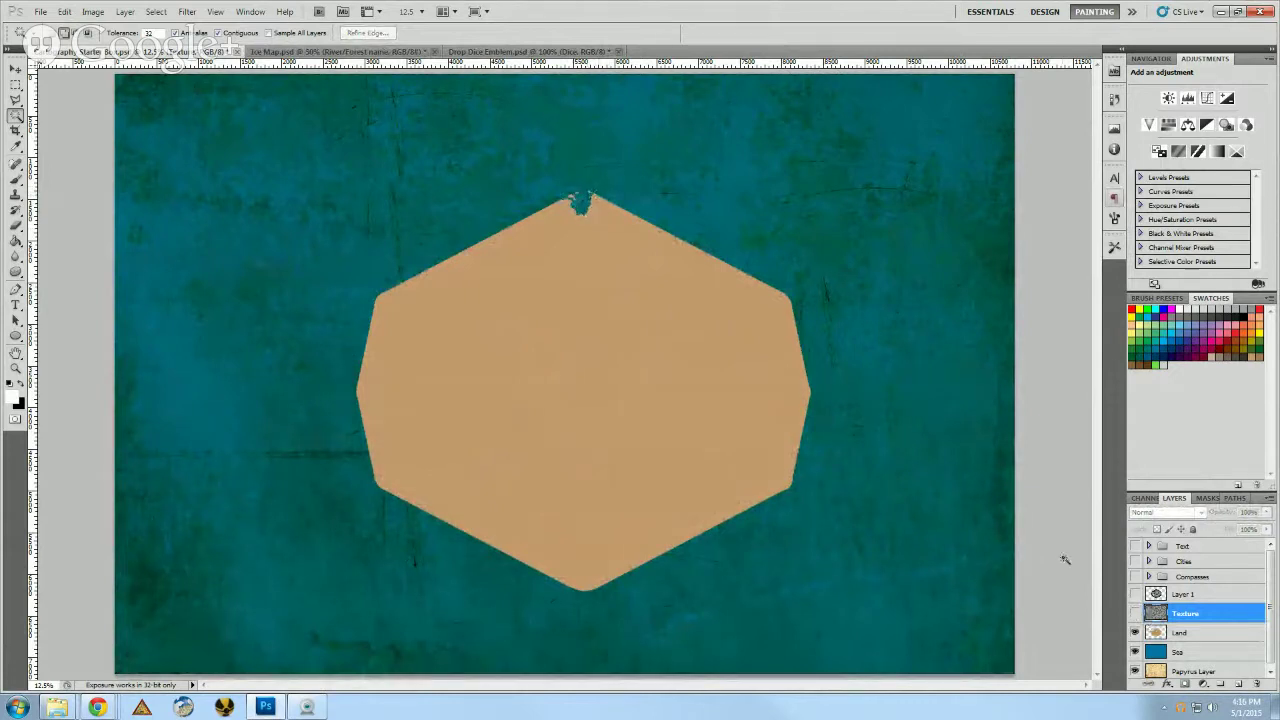
{"action": "left_click", "coordinate": [1135, 614]}
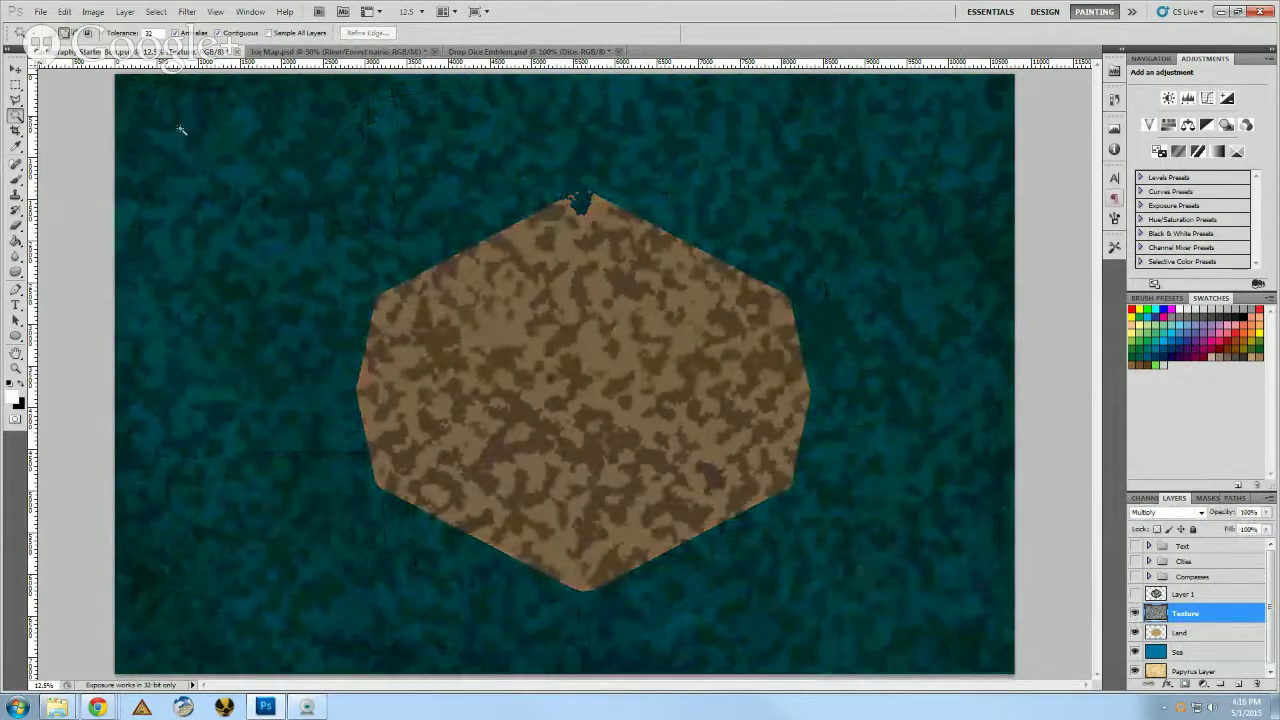
- Select two dark texture patches on the land's upper right edge with Quick Selection and delete those areas from the Land layer
{"action": "right_click", "coordinate": [15, 118]}
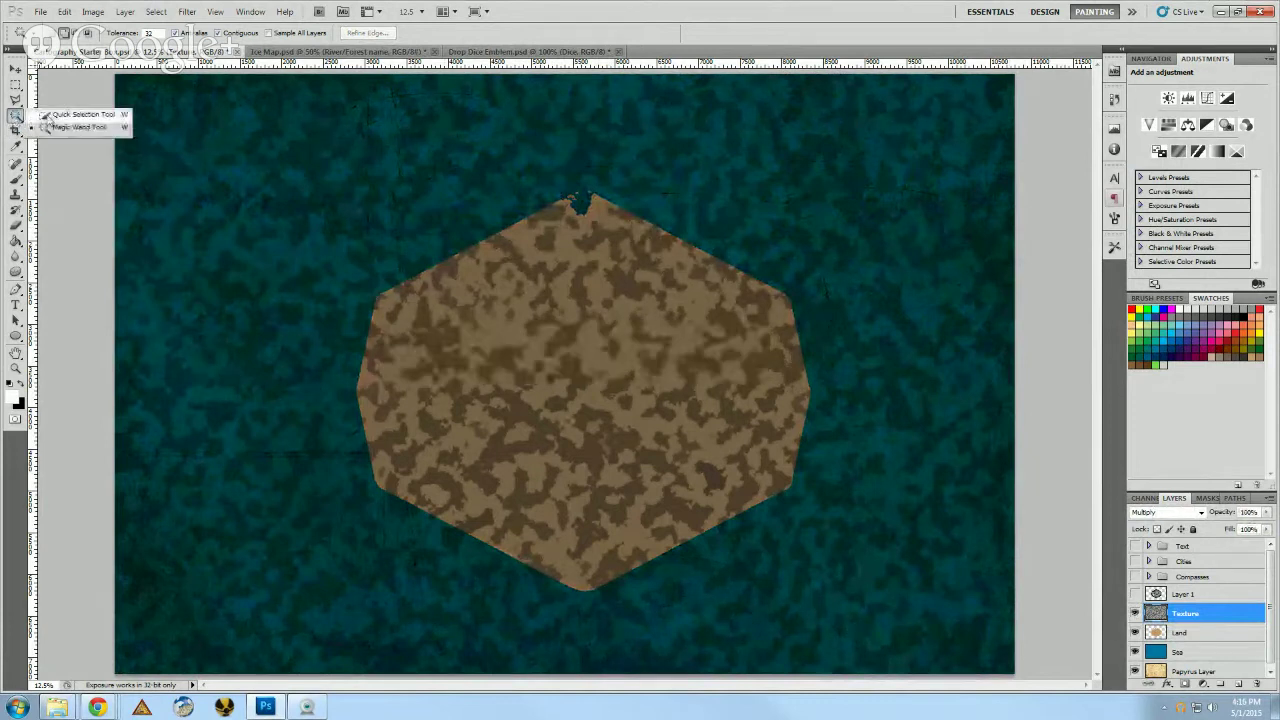
{"action": "left_click", "coordinate": [65, 111]}
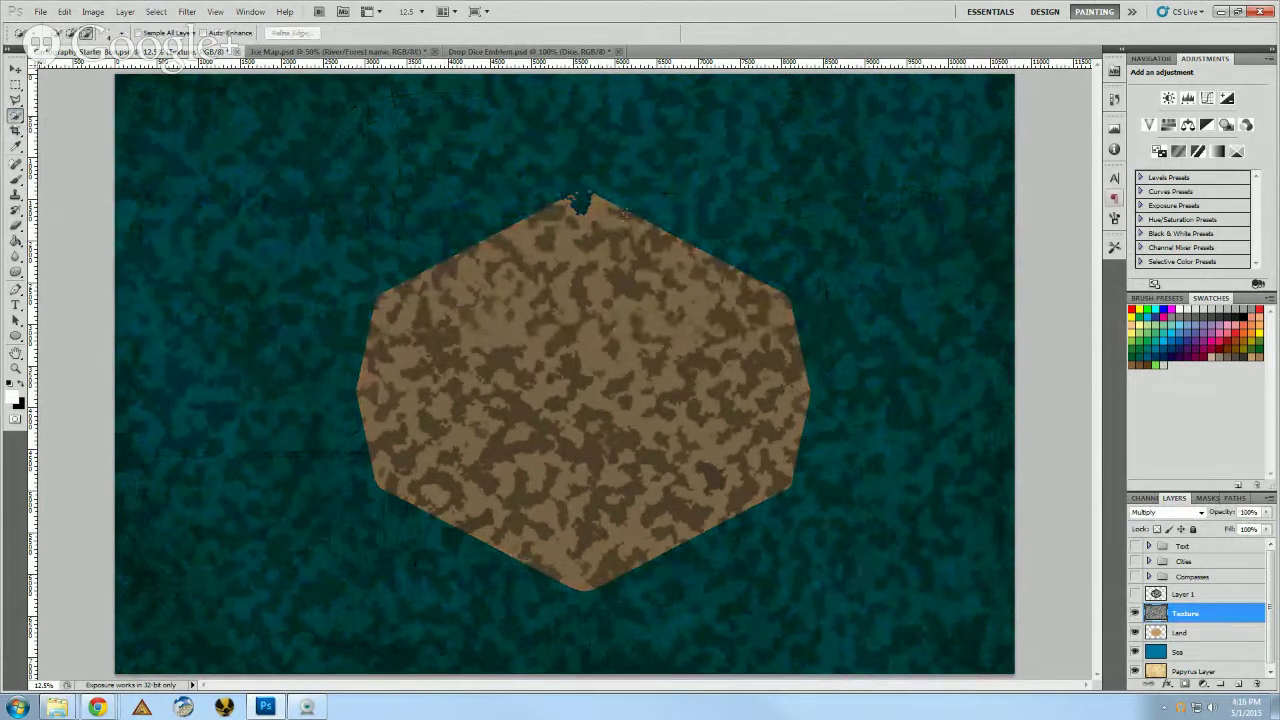
{"action": "left_click_drag", "start_coordinate": [641, 214], "coordinate": [665, 214]}
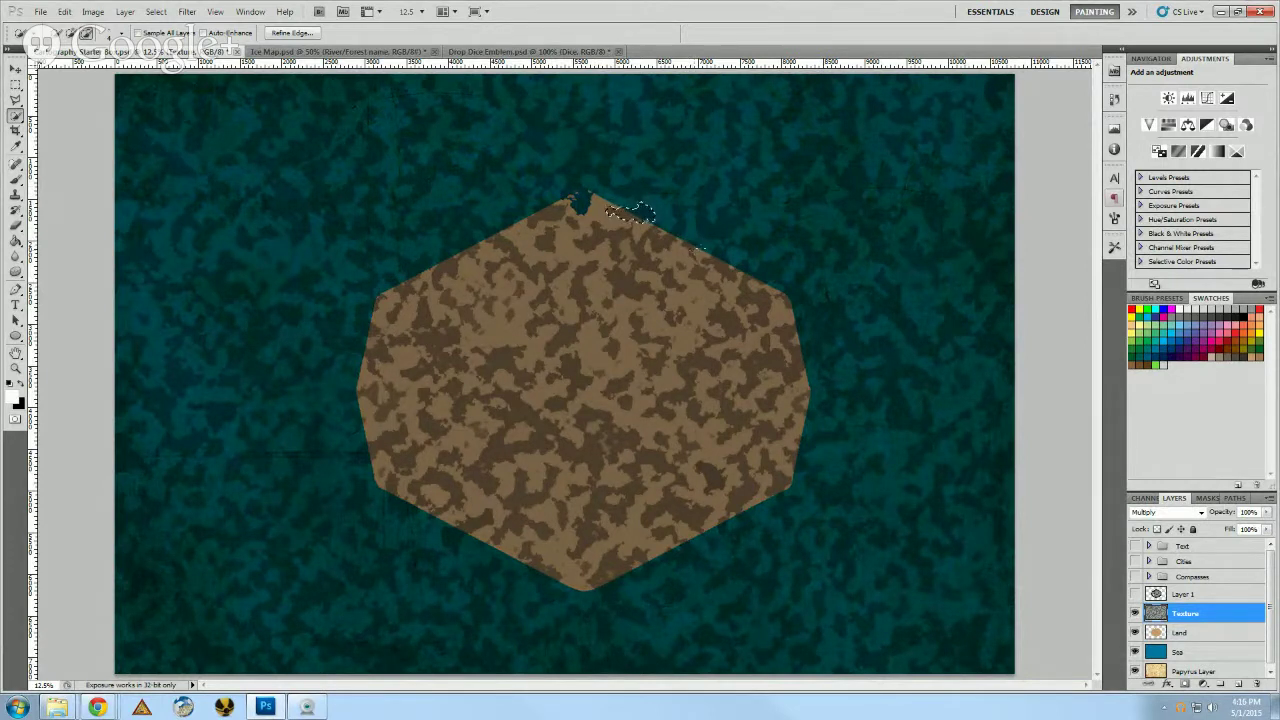
{"action": "left_click", "coordinate": [731, 291]}
{"action": "key", "text": "ctrl+plus"}
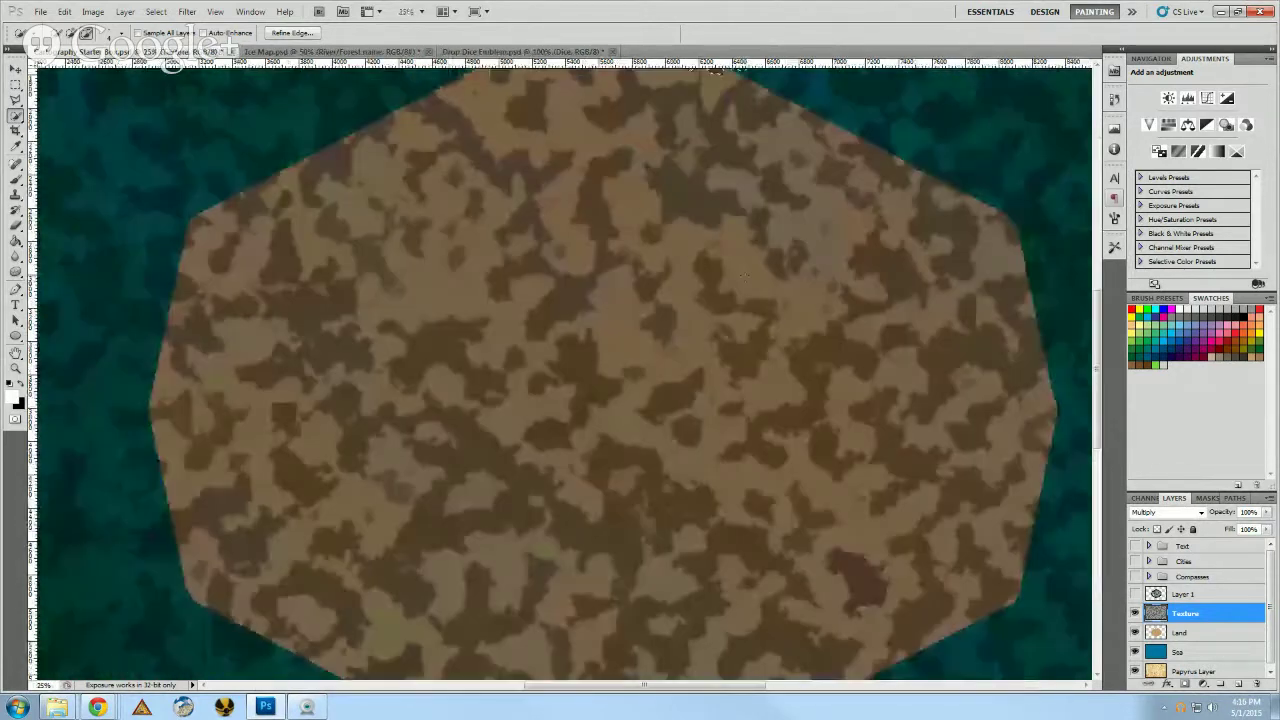
{"action": "scroll", "coordinate": [818, 298], "scroll_direction": "up", "scroll_amount": 3}
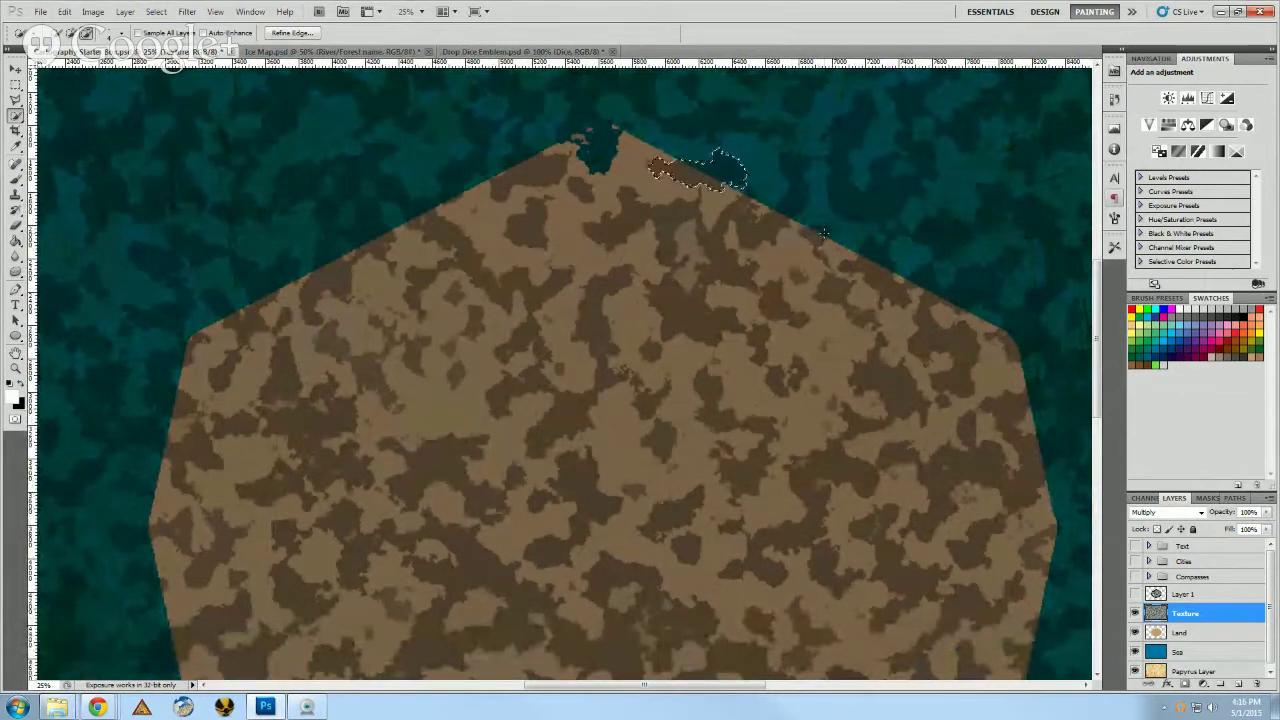
{"action": "left_click", "coordinate": [773, 220]}
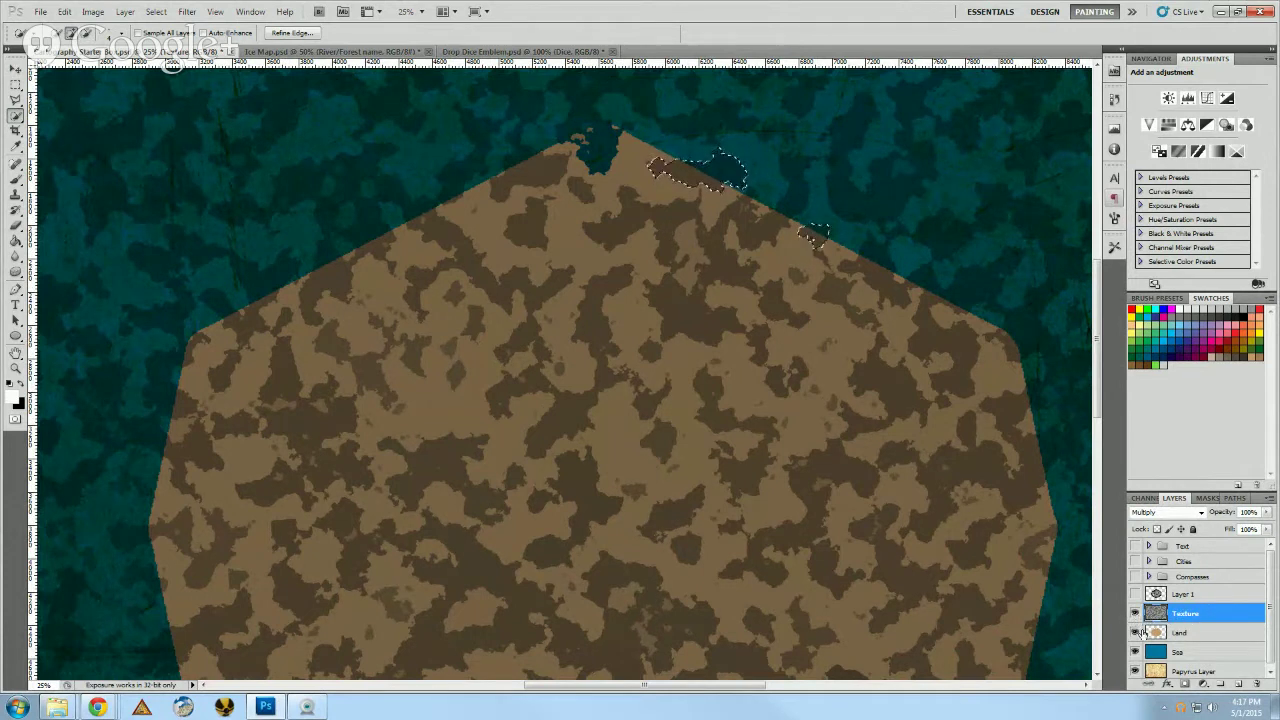
{"action": "left_click", "coordinate": [1178, 640]}
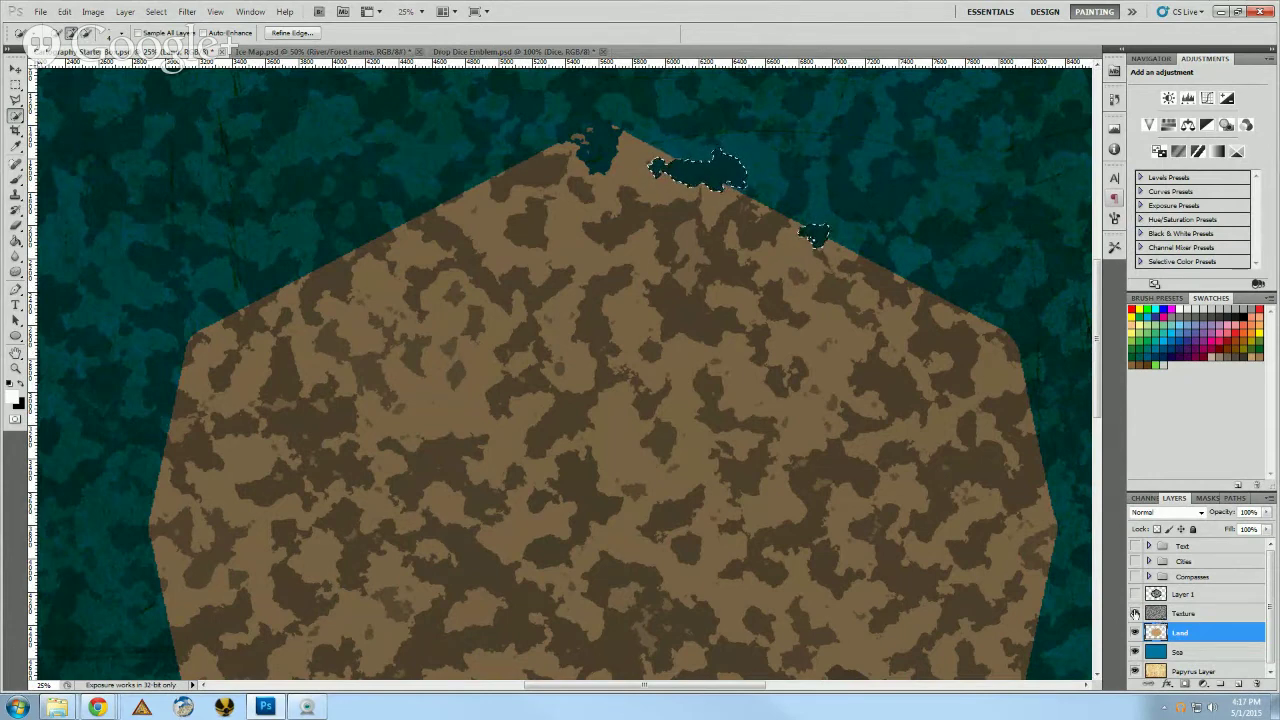
- Hide the Texture layer and clear the selection around the new coastline notches
{"action": "left_click", "coordinate": [1135, 613]}
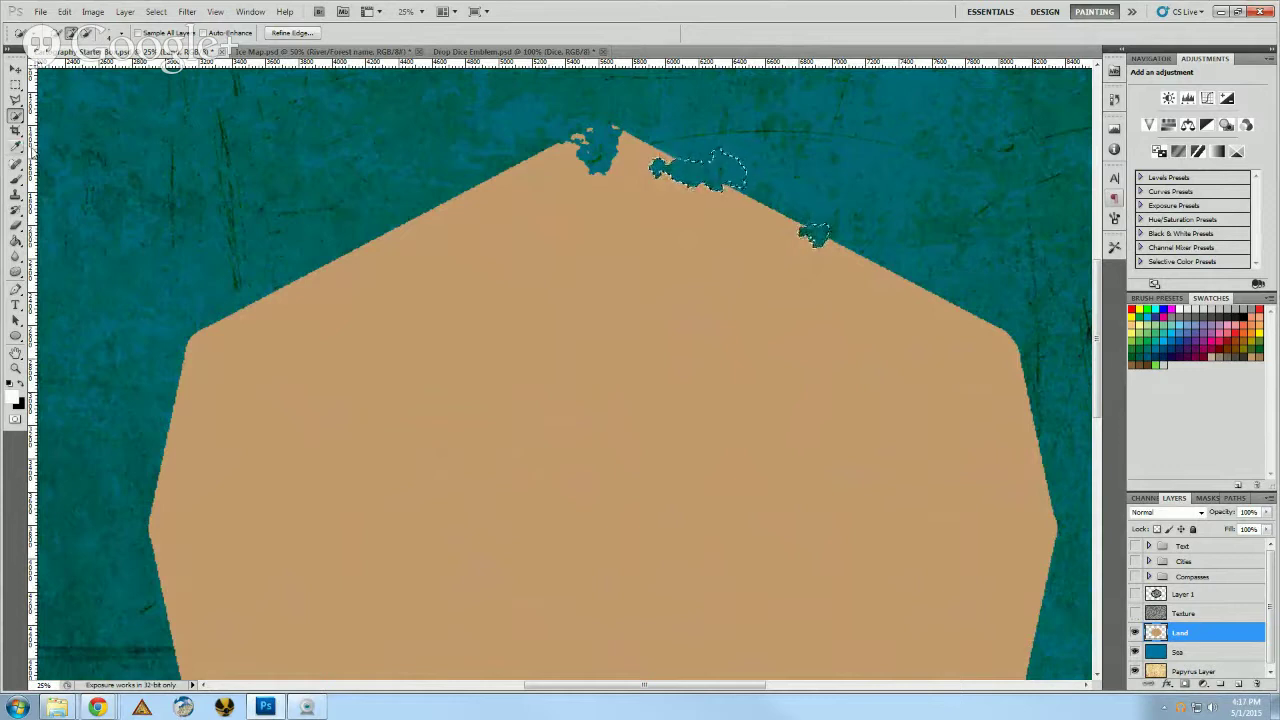
{"action": "left_click", "coordinate": [15, 84]}
{"action": "left_click", "coordinate": [662, 284]}
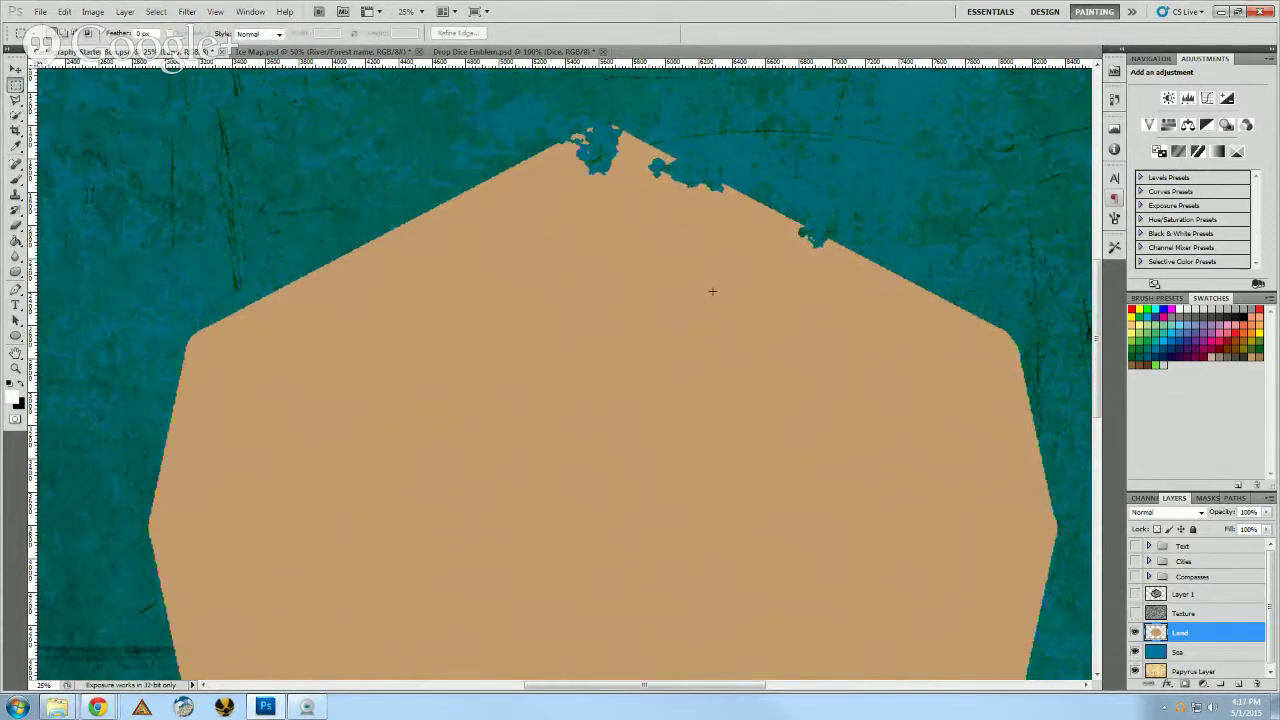
- Erase a thin, irregular line on the Land layer with a smaller eraser brush, cutting off the pointed sliver beside the top notch
{"action": "key", "text": "ctrl+minus"}
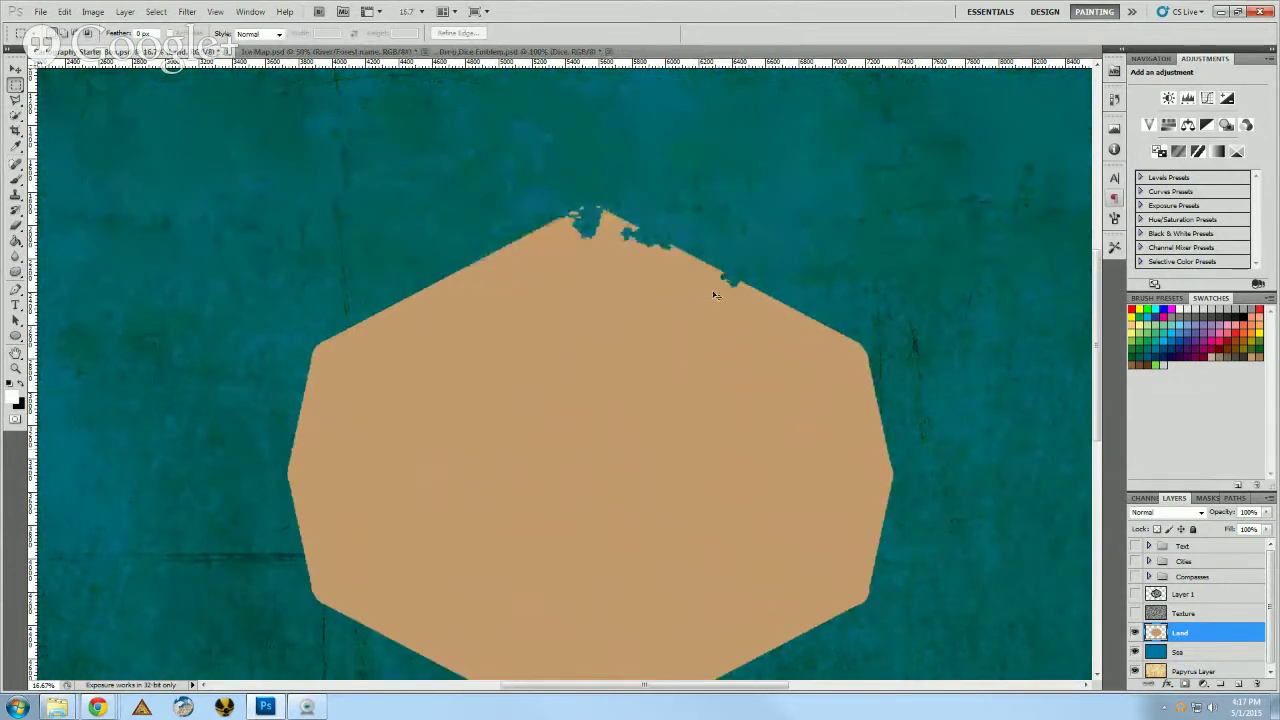
{"action": "key", "text": "ctrl+plus"}
{"action": "scroll", "coordinate": [772, 317], "scroll_direction": "up", "scroll_amount": 3}
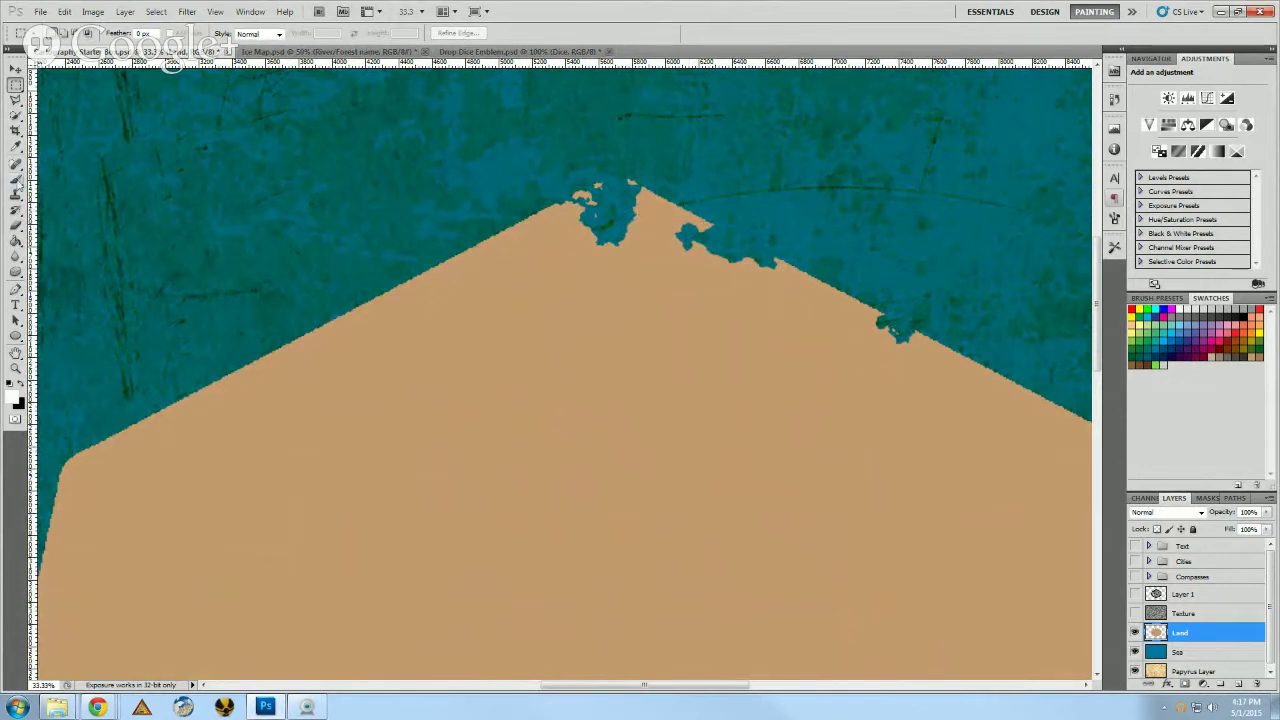
{"action": "left_click", "coordinate": [16, 226]}
{"action": "right_click", "coordinate": [578, 145]}
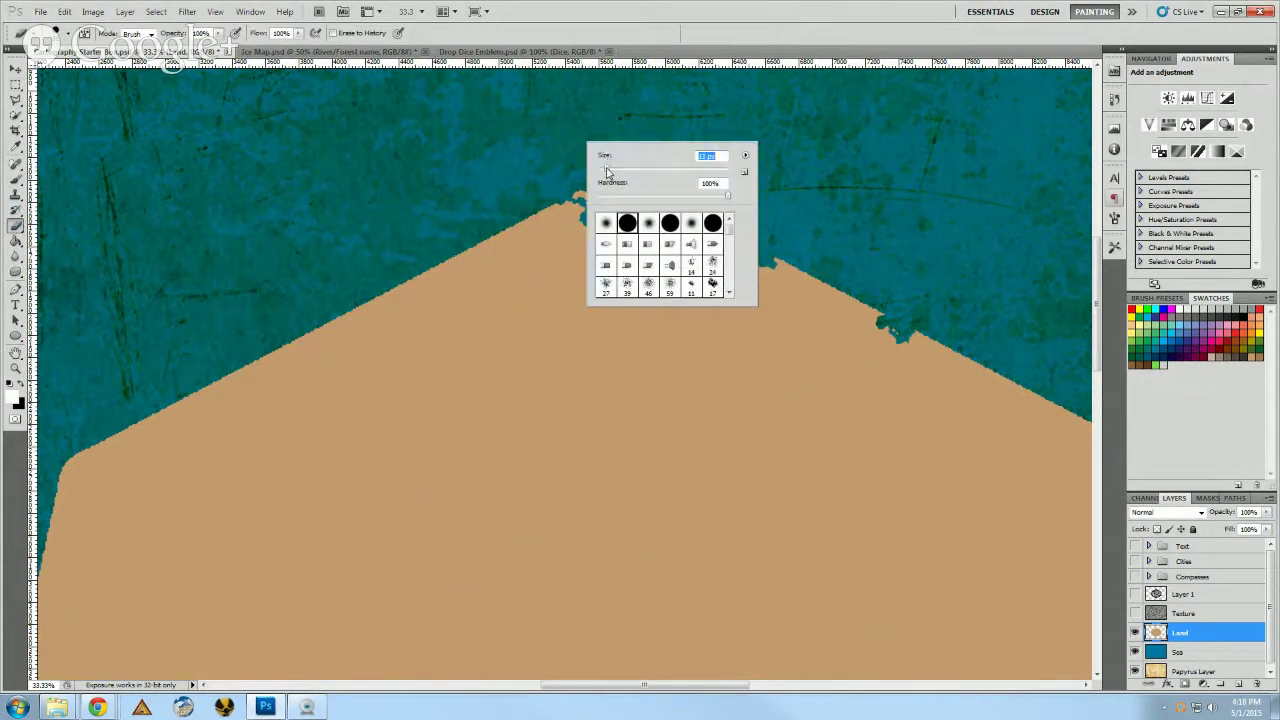
{"action": "left_click_drag", "start_coordinate": [612, 172], "coordinate": [605, 174]}
{"action": "key", "text": "Return"}
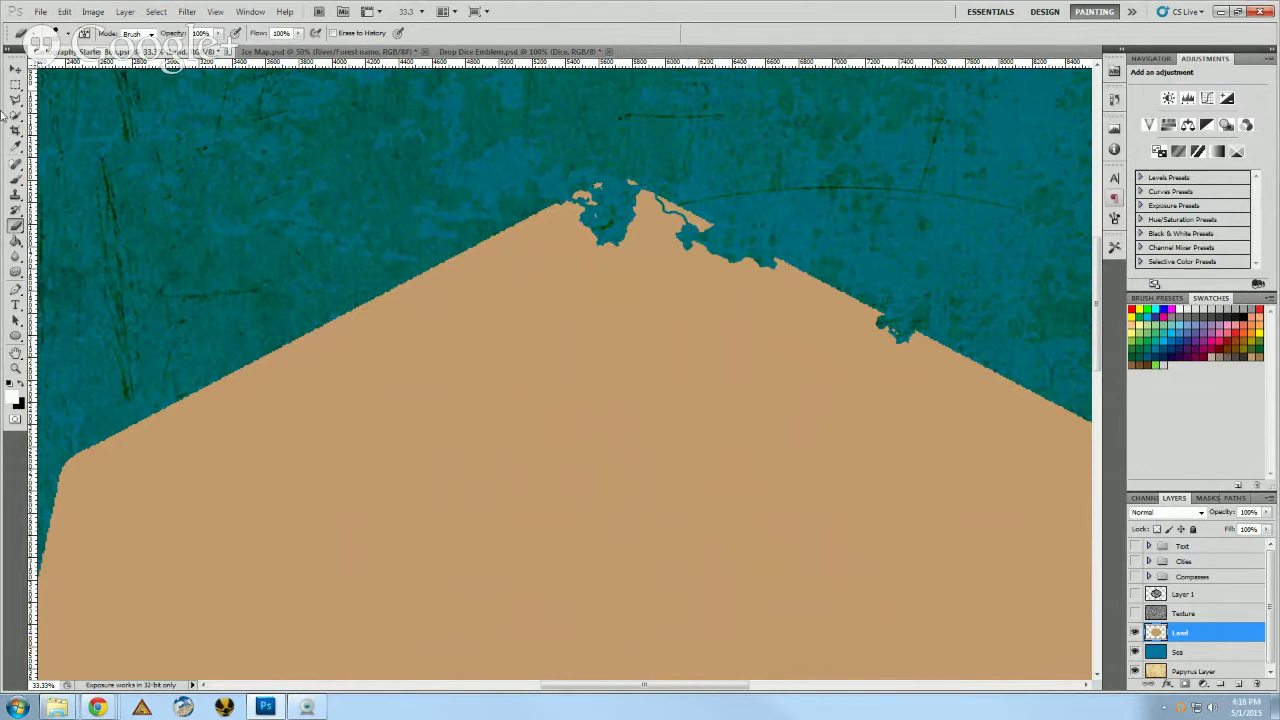
- Select the cut-off sliver with the Magic Wand, delete it from the Land layer and clear the selection
{"action": "left_click_drag", "start_coordinate": [15, 115], "coordinate": [46, 129]}
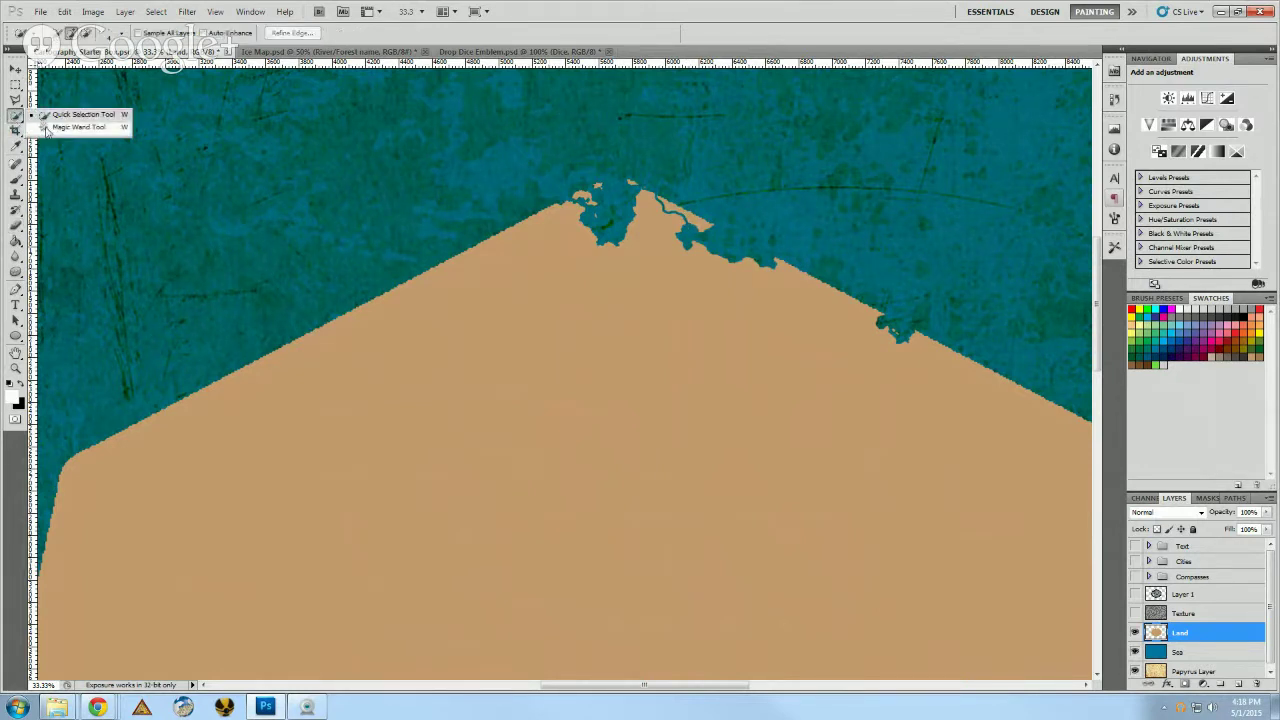
{"action": "left_click", "coordinate": [46, 128]}
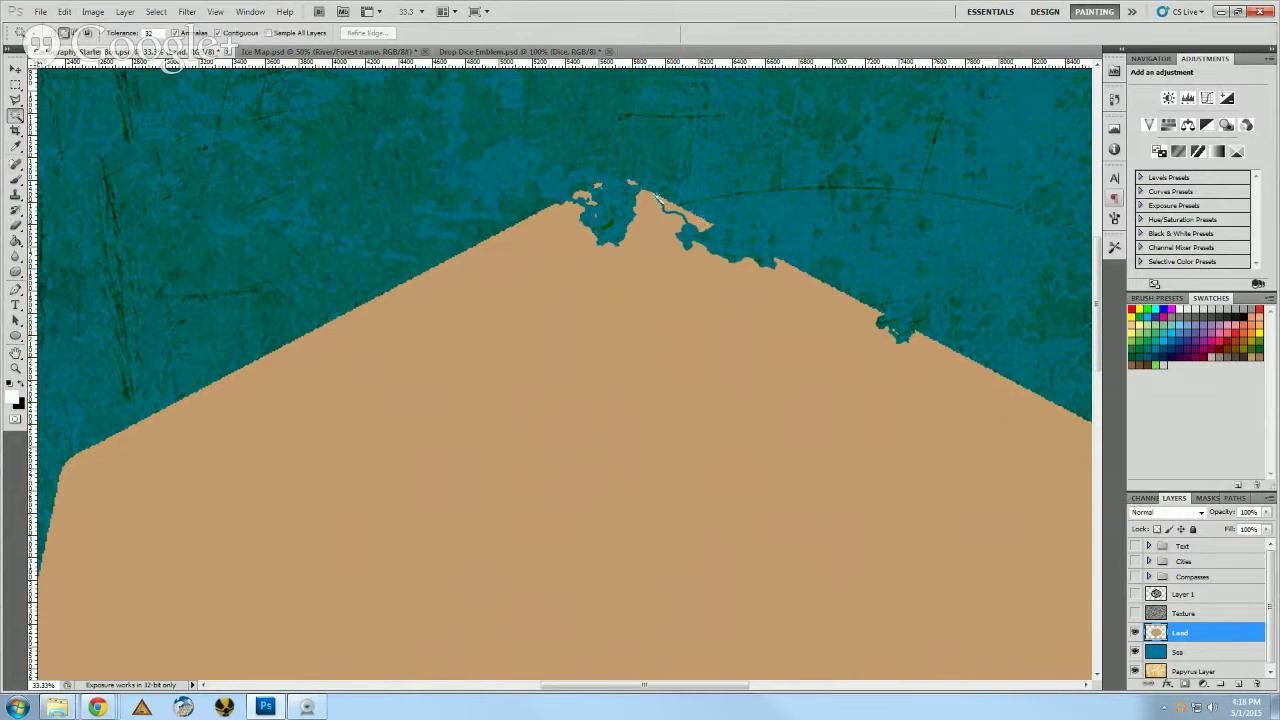
{"action": "left_click", "coordinate": [704, 220]}
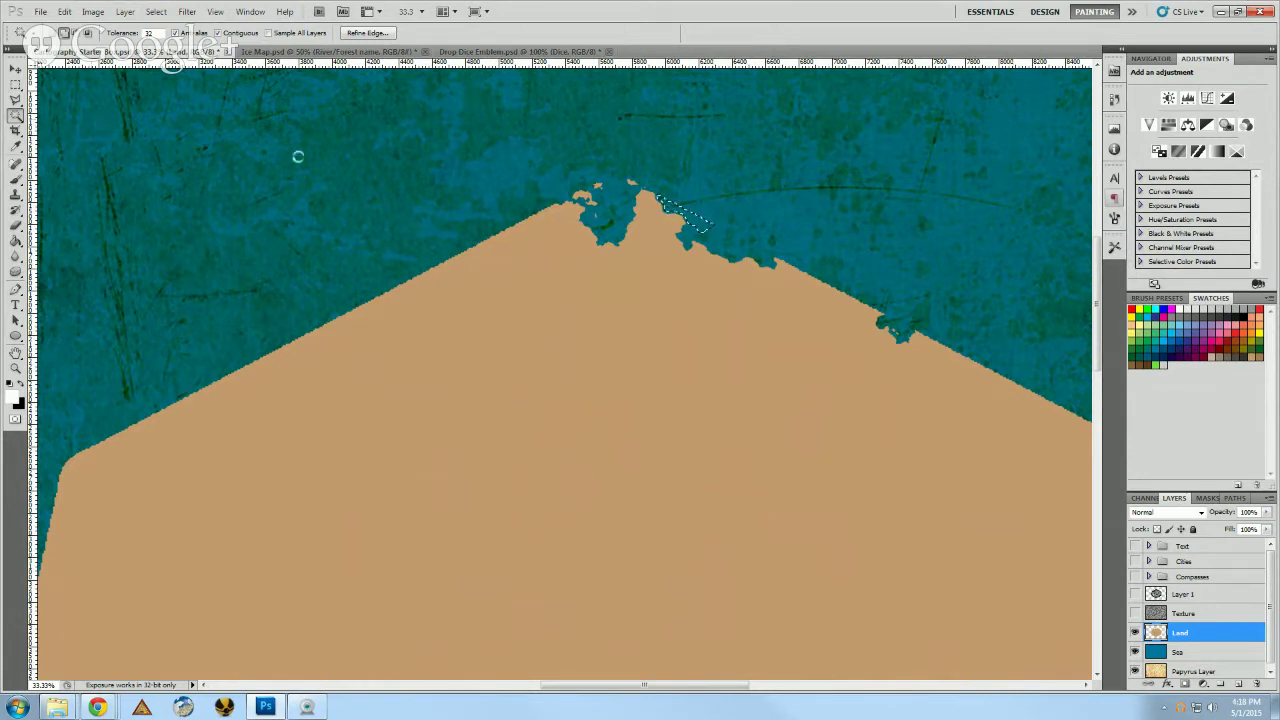
{"action": "left_click", "coordinate": [800, 257]}
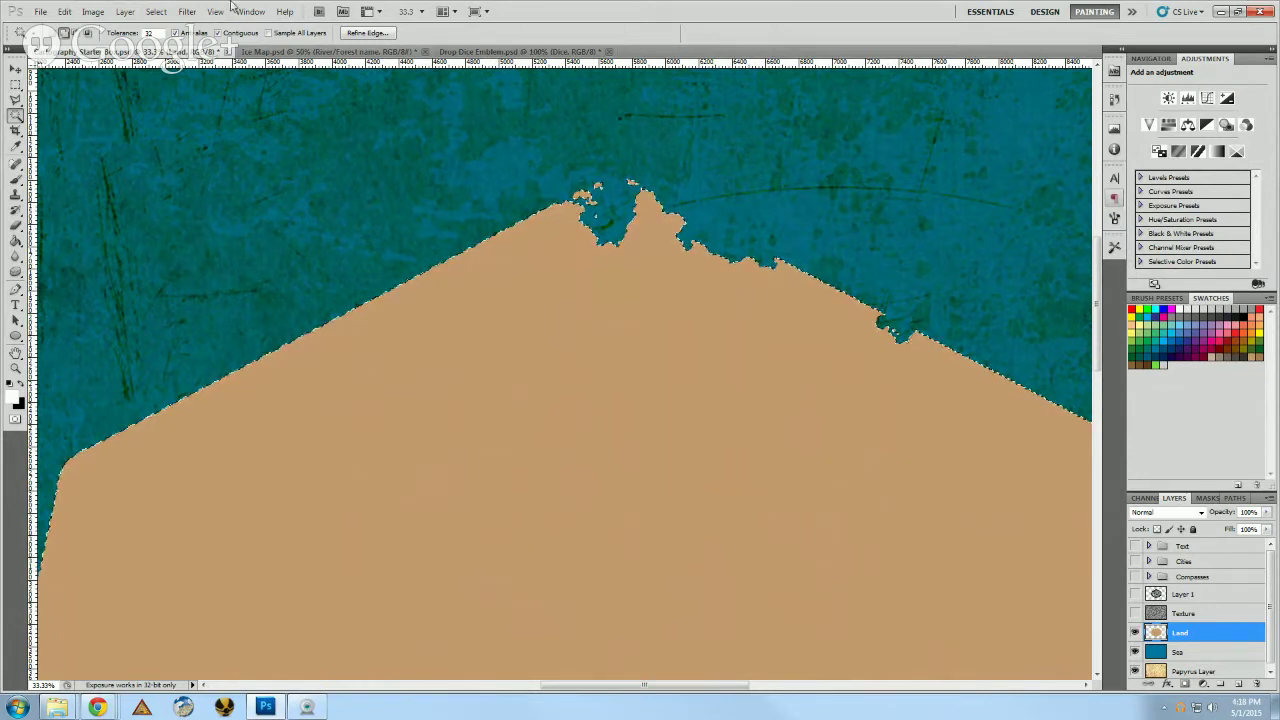
{"action": "left_click", "coordinate": [156, 11]}
{"action": "left_click", "coordinate": [200, 38]}
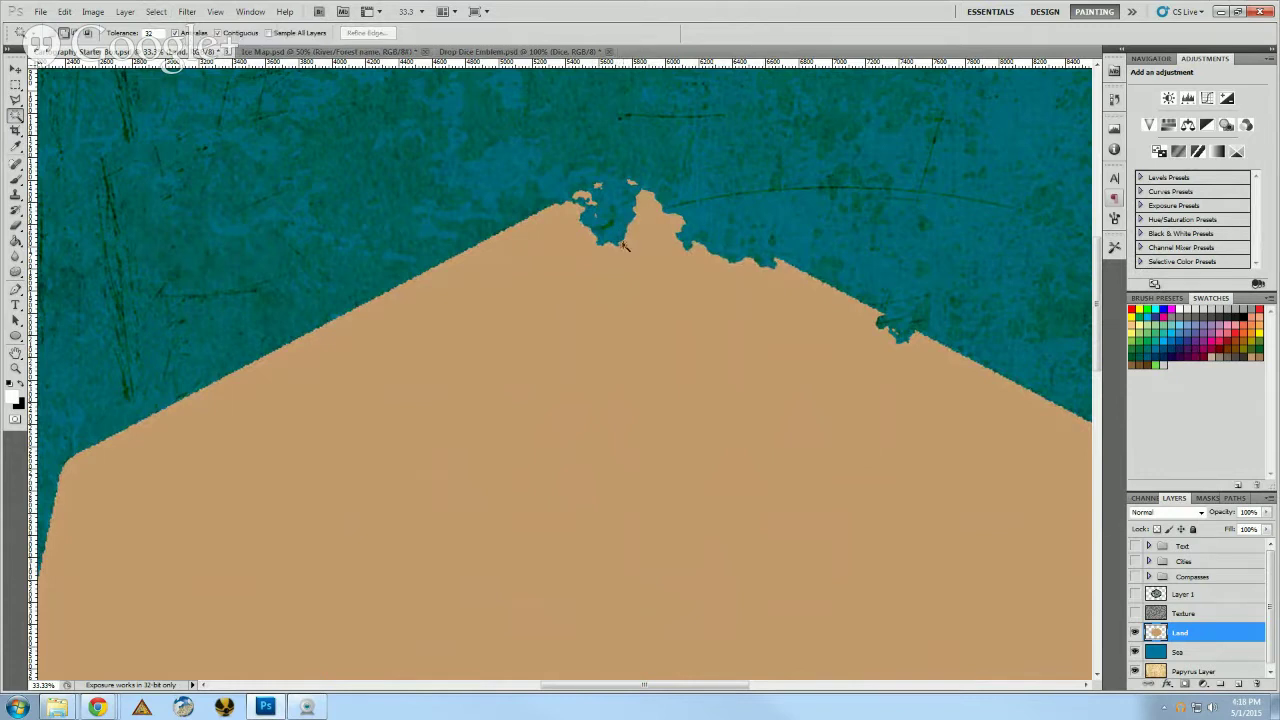
- Set the Land layer's blend mode to Multiply
{"action": "key", "text": "ctrl+minus"}
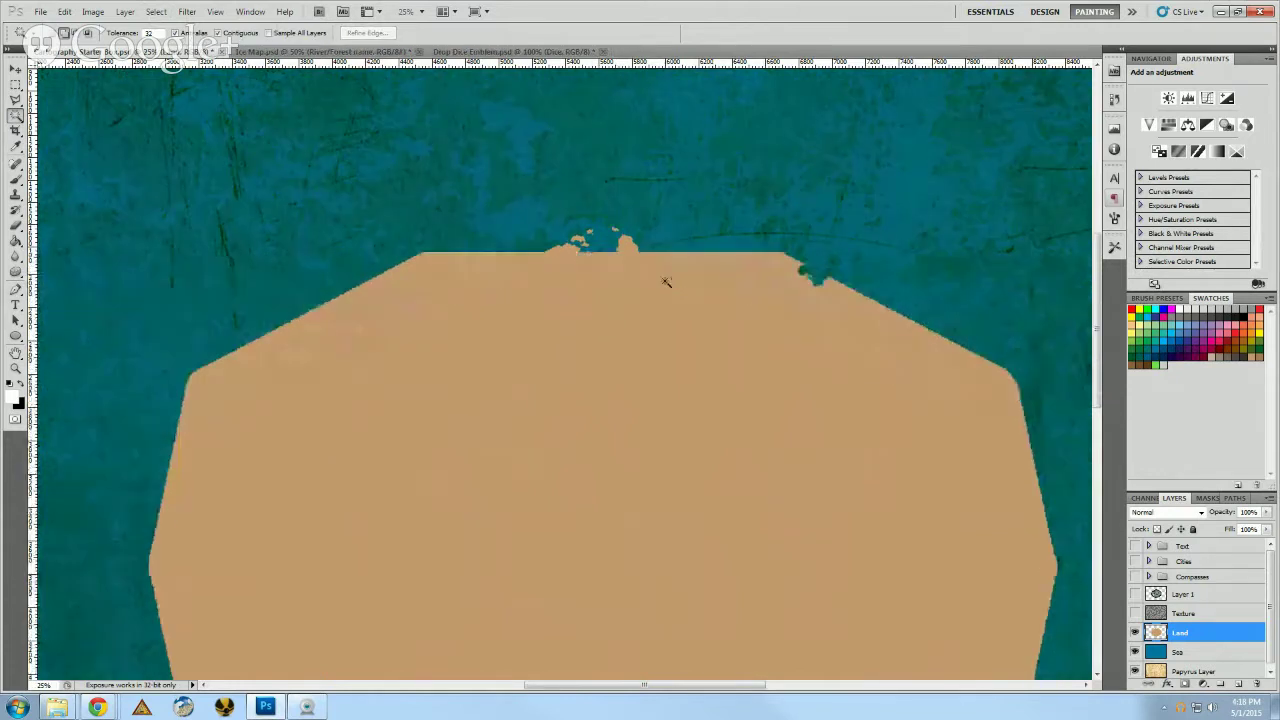
{"action": "scroll", "coordinate": [667, 282], "scroll_direction": "down", "scroll_amount": 3}
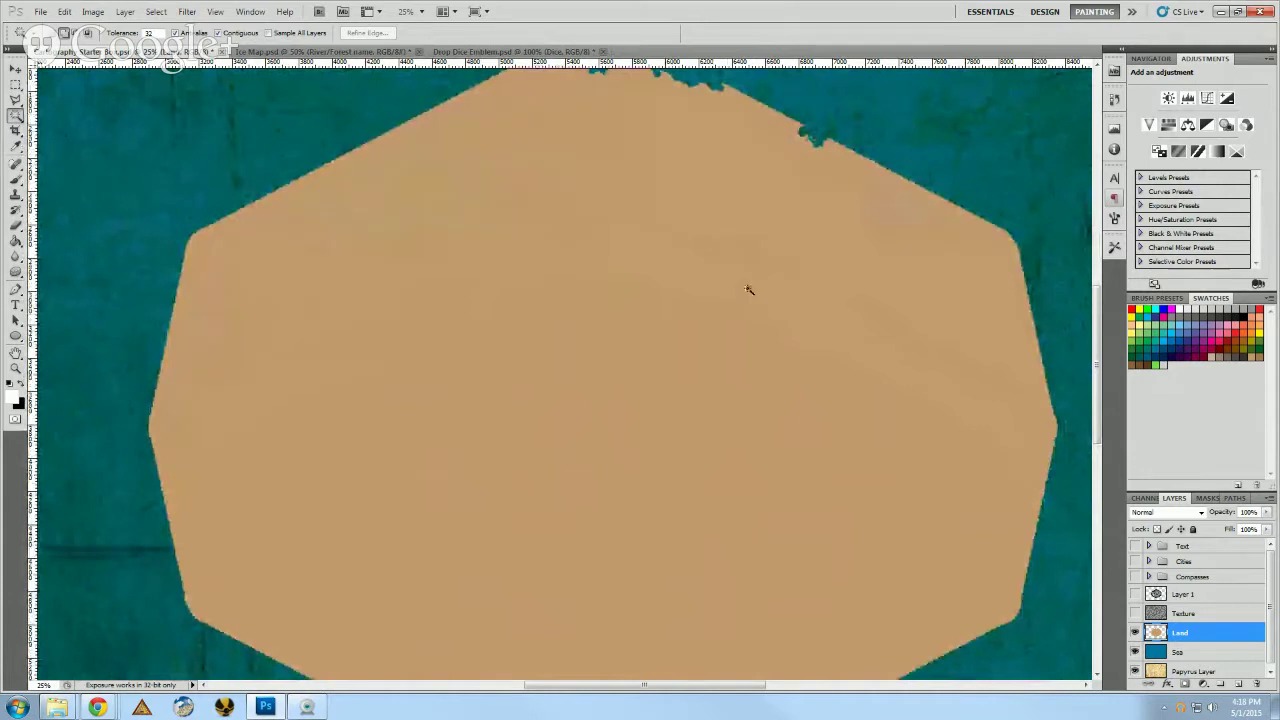
{"action": "key", "text": "ctrl+minus"}
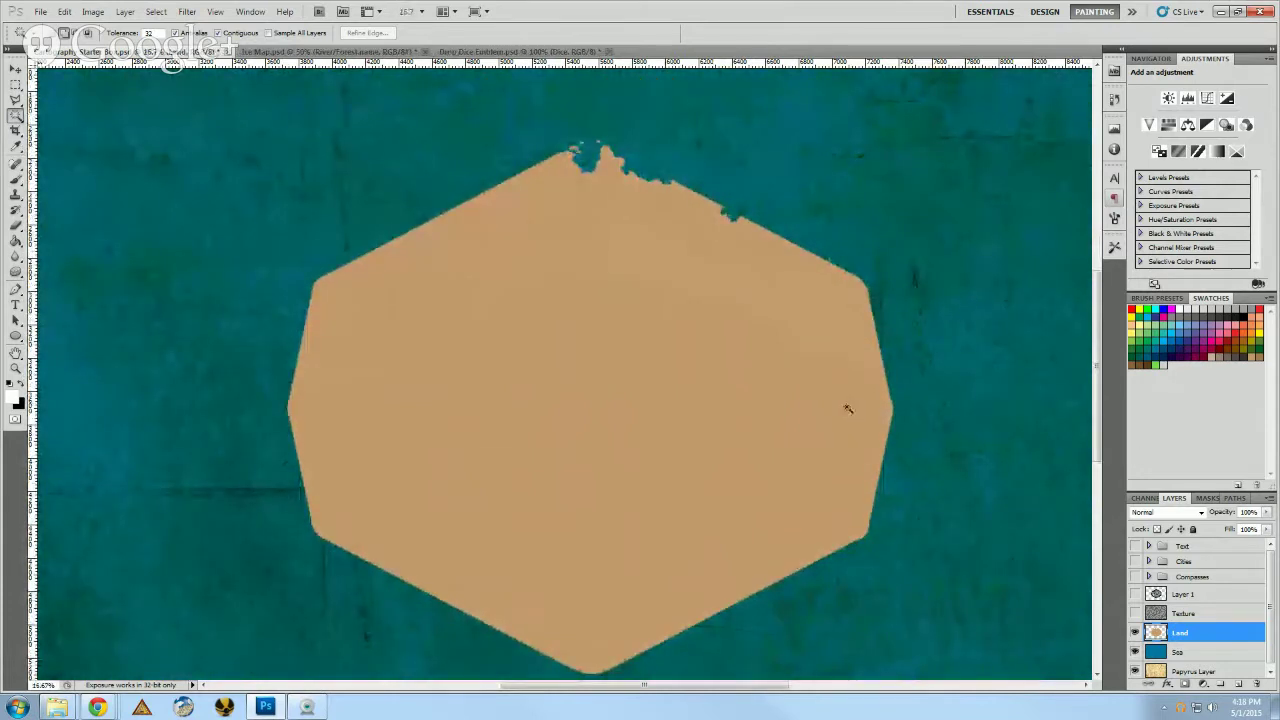
{"action": "left_click", "coordinate": [1170, 513]}
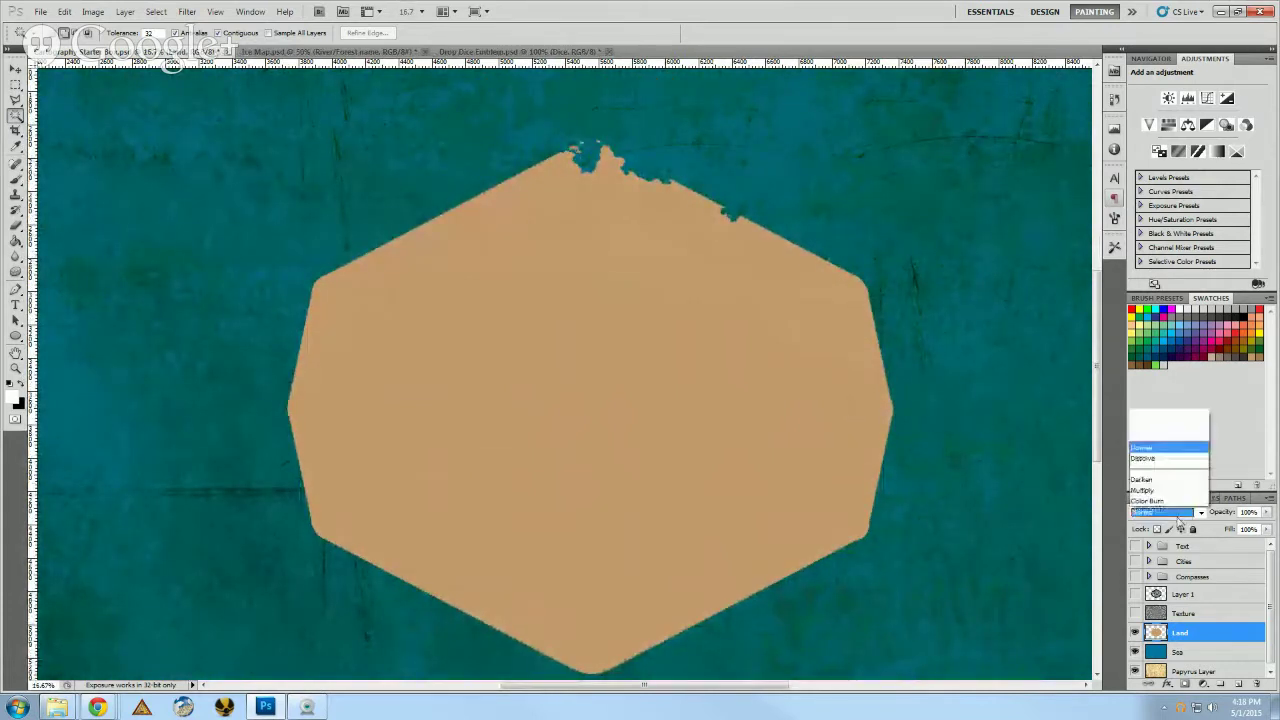
{"action": "left_click", "coordinate": [1160, 205]}
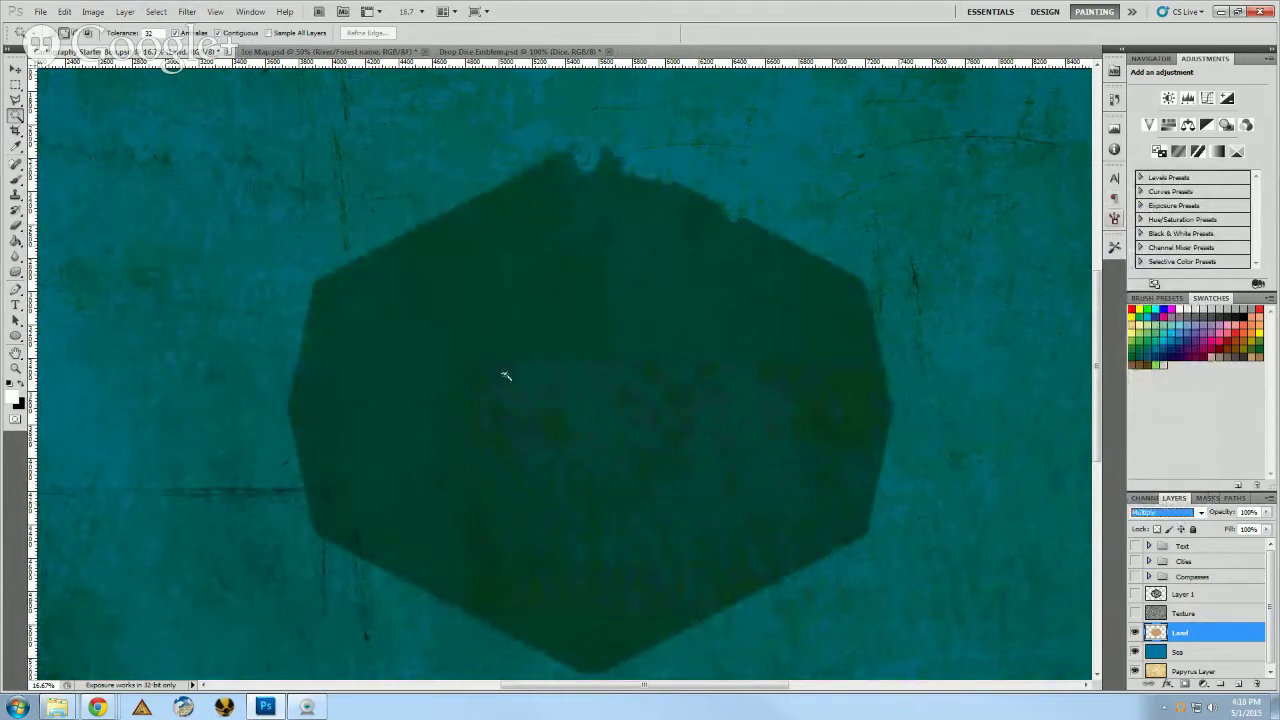
- Duplicate the Land layer within the Cartography Starter Box document and name the copy Coast 1
{"action": "right_click", "coordinate": [1186, 634]}
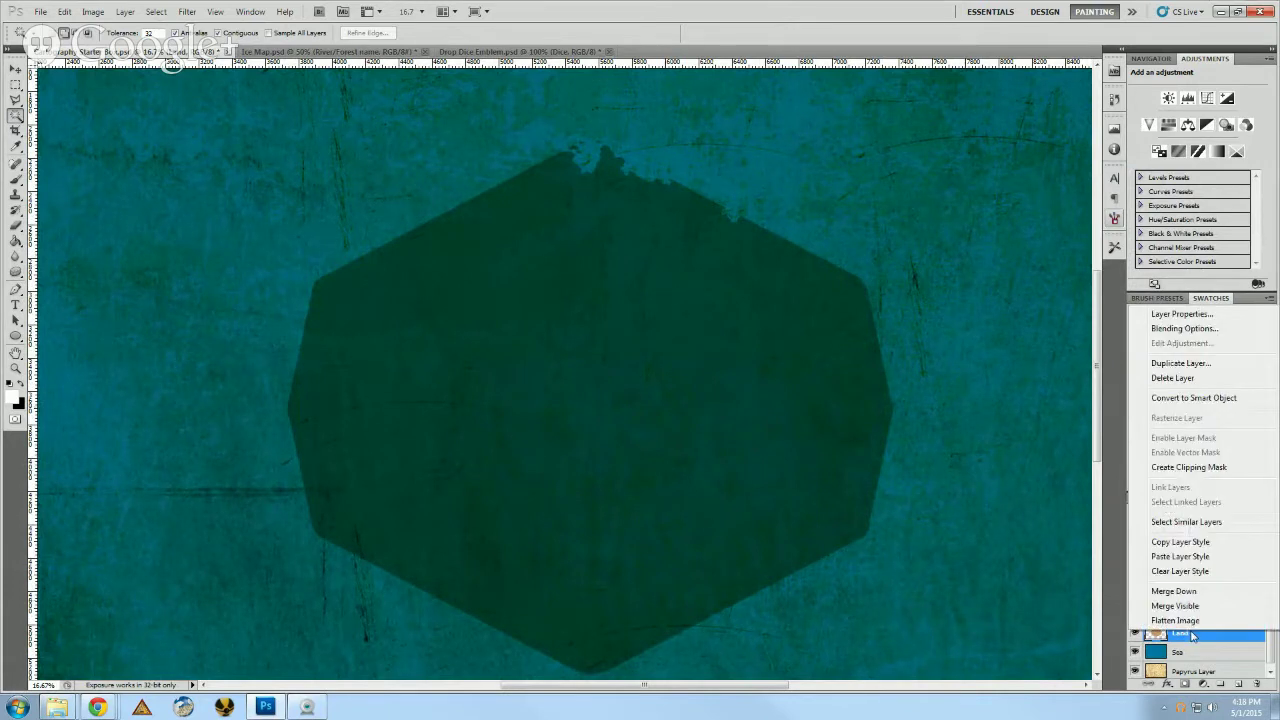
{"action": "left_click", "coordinate": [1180, 363]}
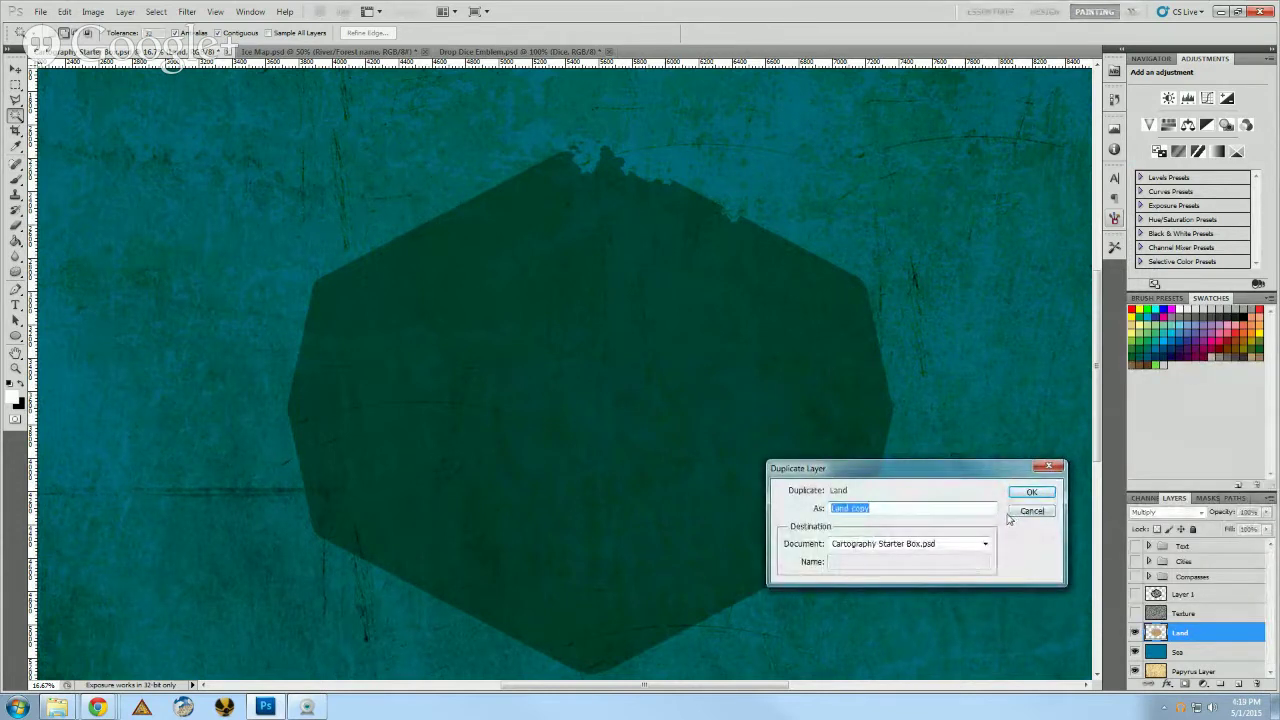
{"action": "type", "text": "Coast 1"}
{"action": "key", "text": "Return"}
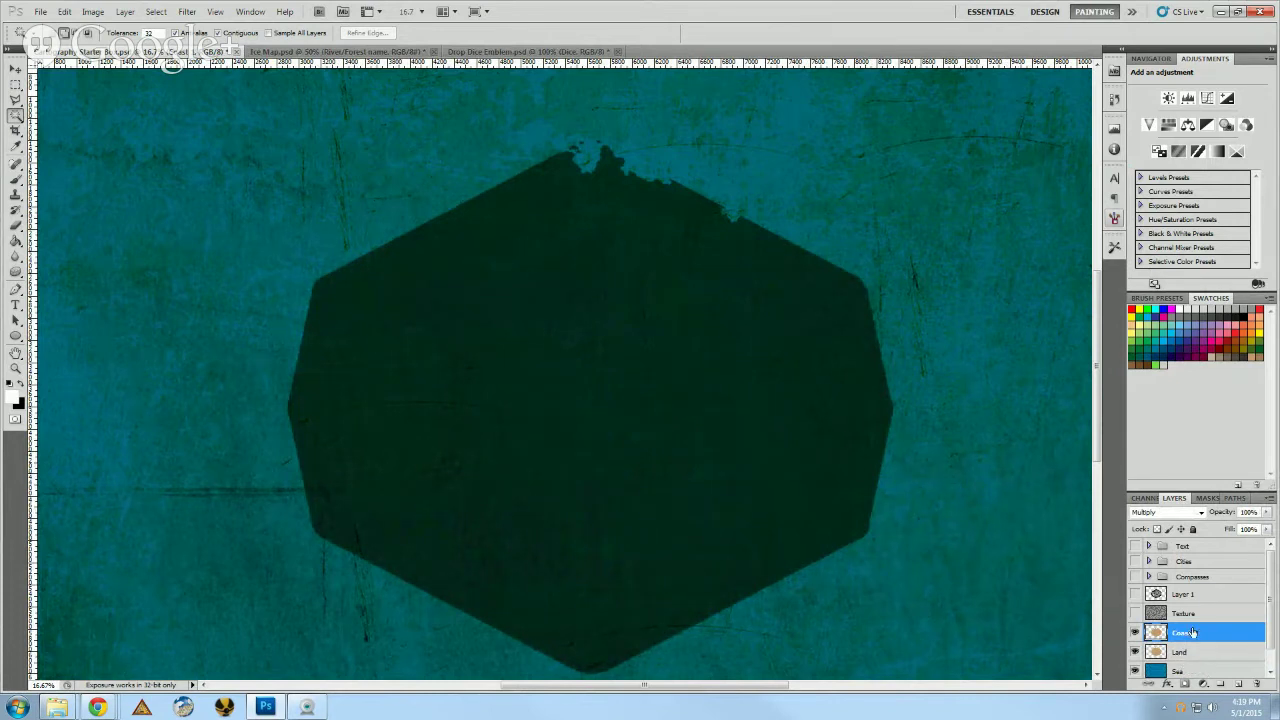
- Scale the Coast 1 layer proportionally about its centre to 102.53% and apply the transform
{"action": "left_click", "coordinate": [16, 67]}
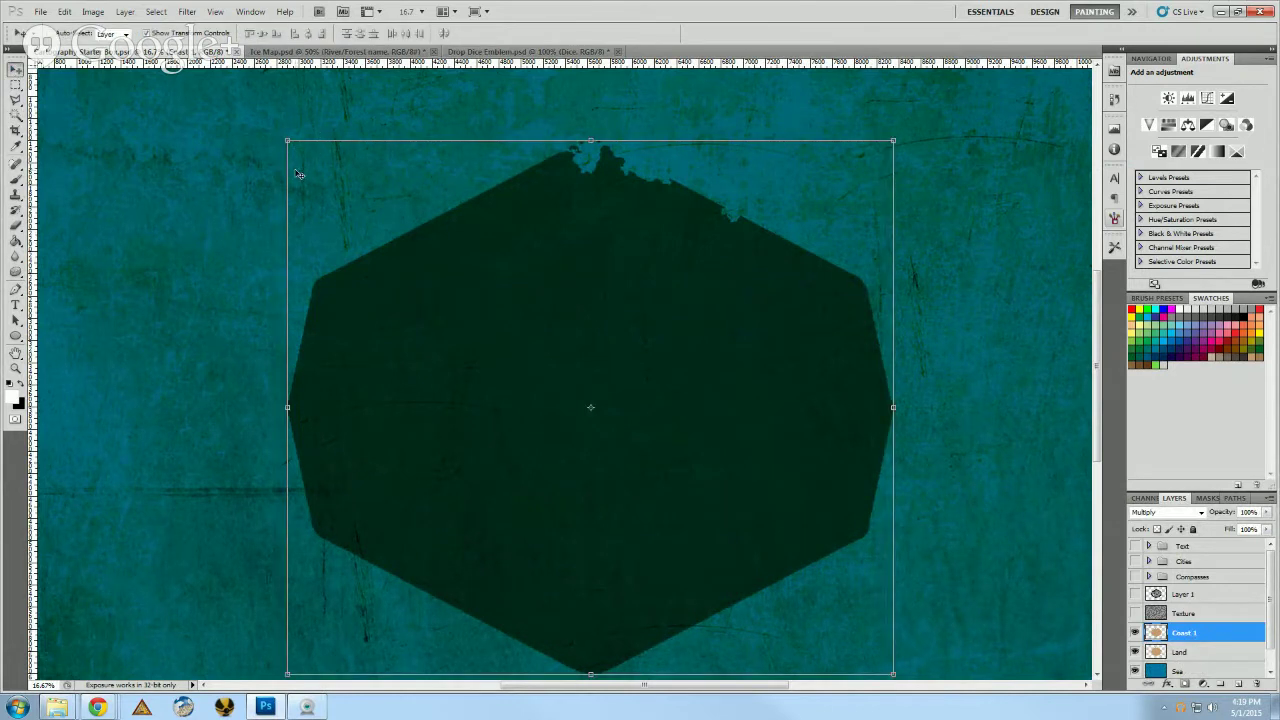
{"action": "key", "text": "ctrl+minus"}
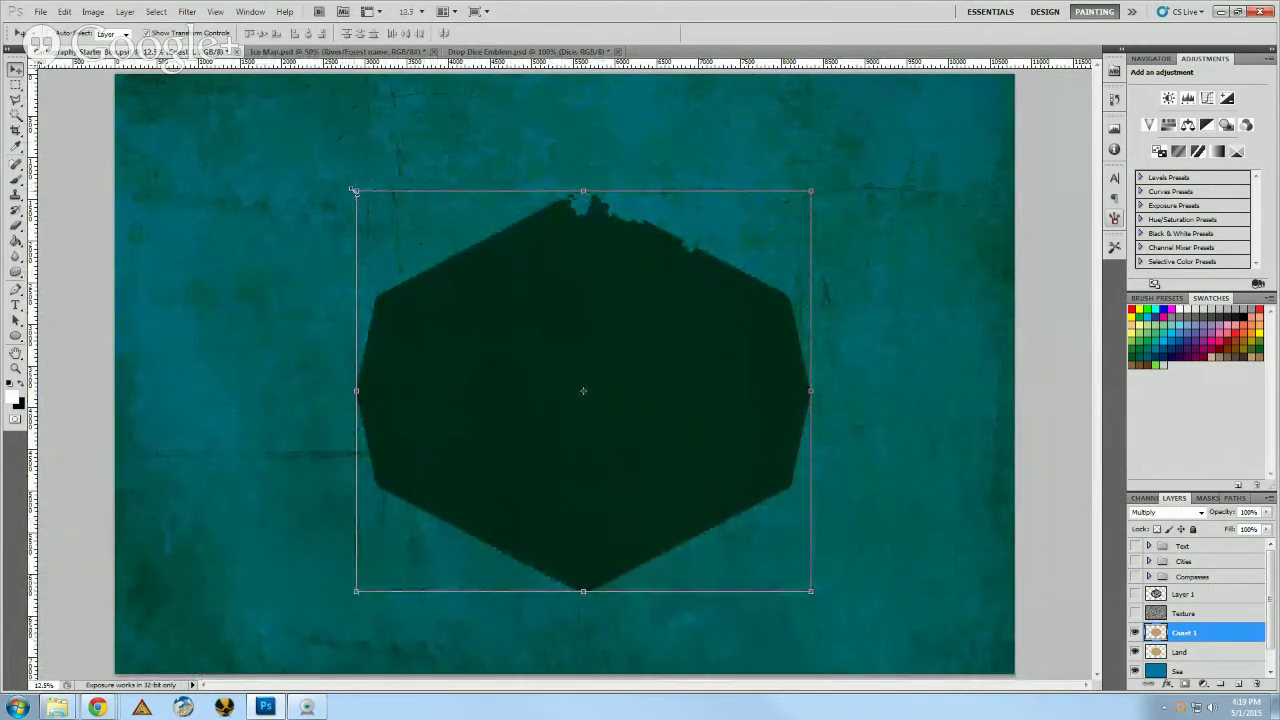
{"action": "left_click", "coordinate": [354, 190]}
{"action": "left_click_drag", "start_coordinate": [354, 190], "coordinate": [323, 177]}
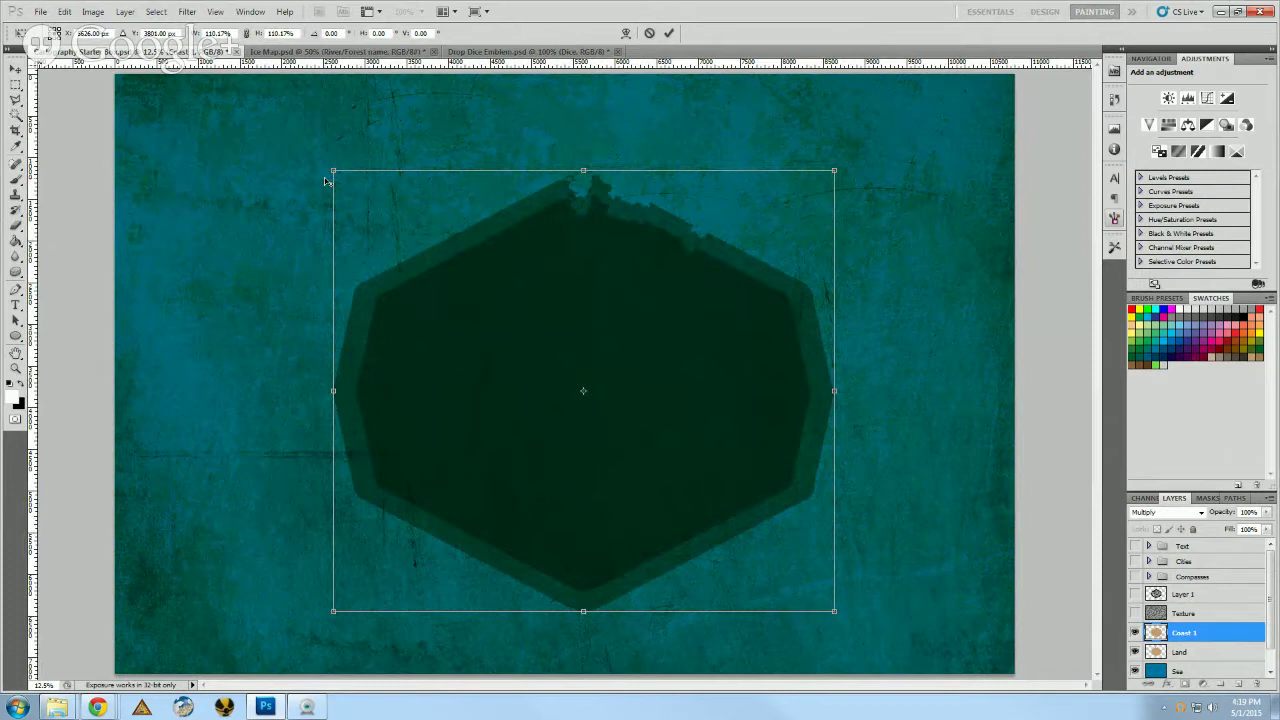
{"action": "left_click_drag", "start_coordinate": [336, 173], "coordinate": [353, 189]}
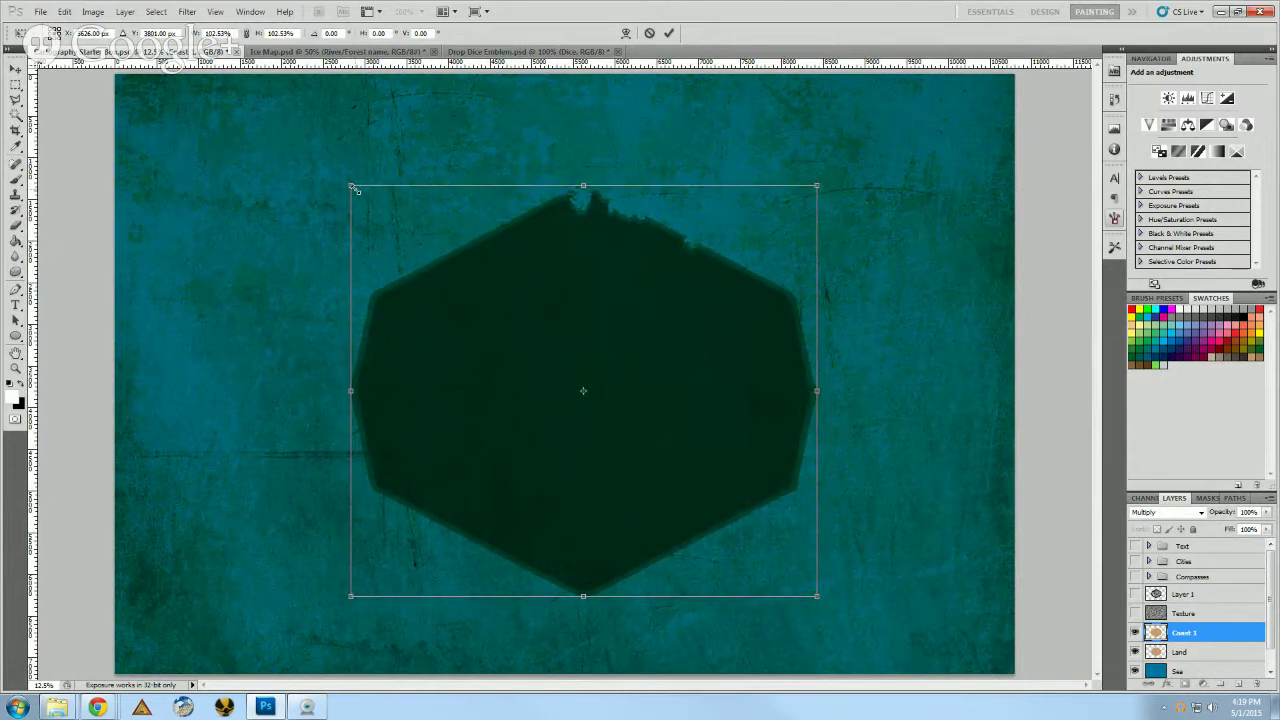
{"action": "key", "text": "ctrl+plus"}
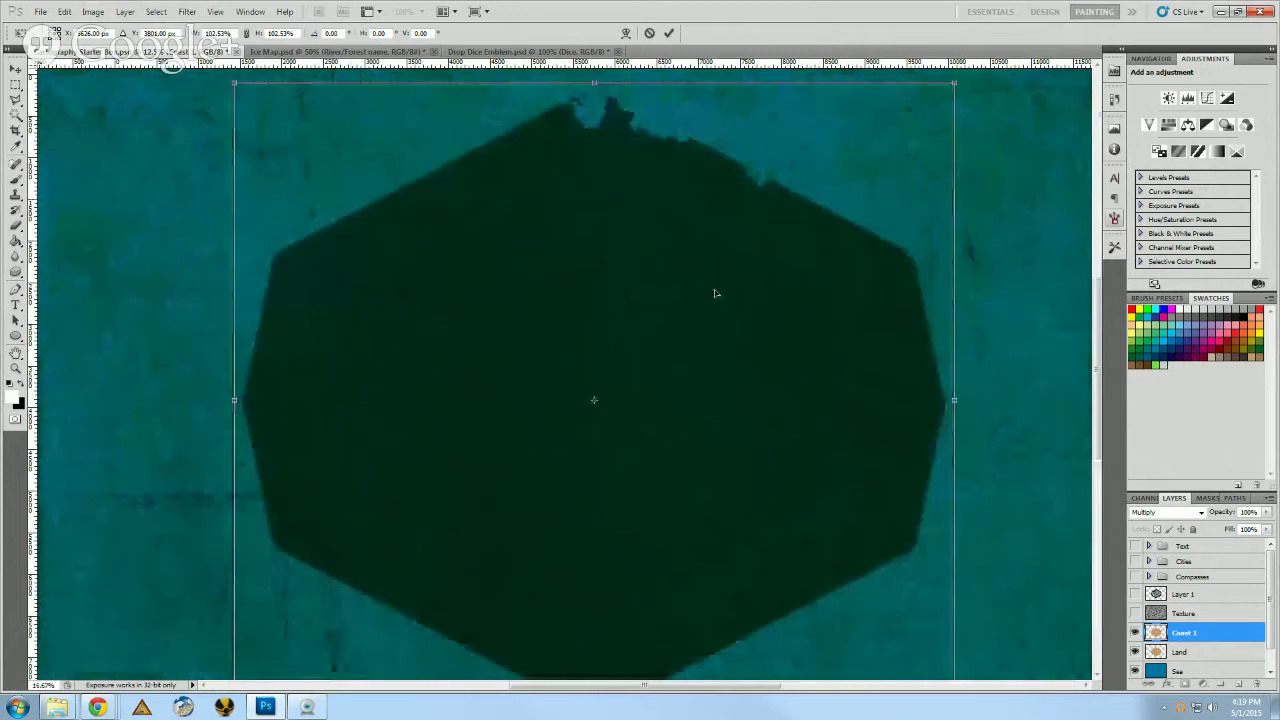
{"action": "scroll", "coordinate": [720, 292], "scroll_direction": "up", "scroll_amount": 2}
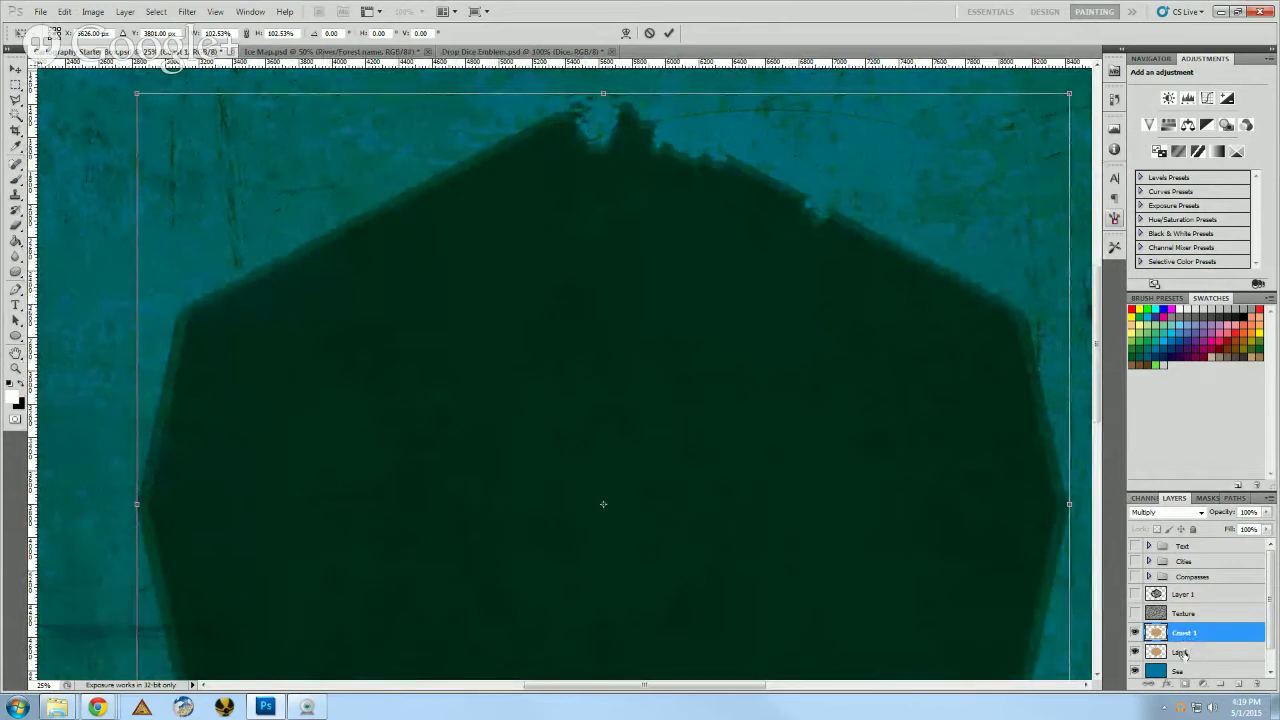
{"action": "left_click", "coordinate": [669, 33]}
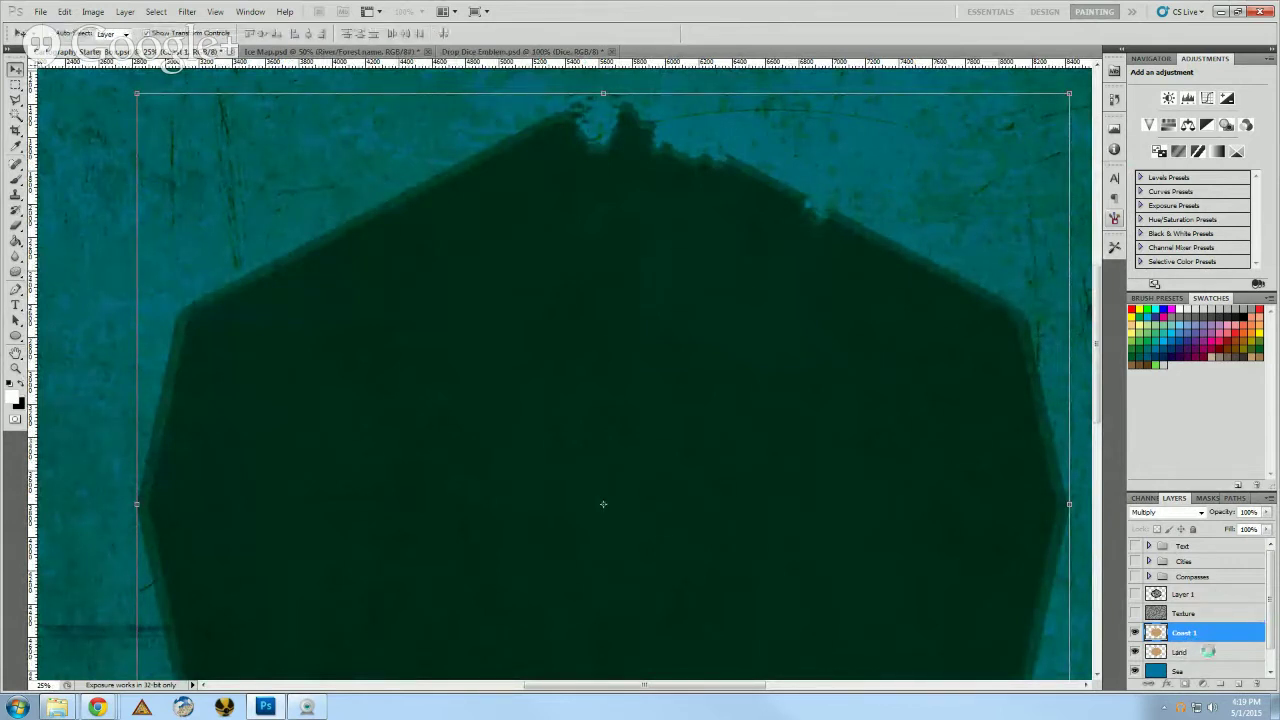
- Select the land shape on the Land layer with the Magic Wand and delete that area from the Sea layer
{"action": "left_click", "coordinate": [1190, 652]}
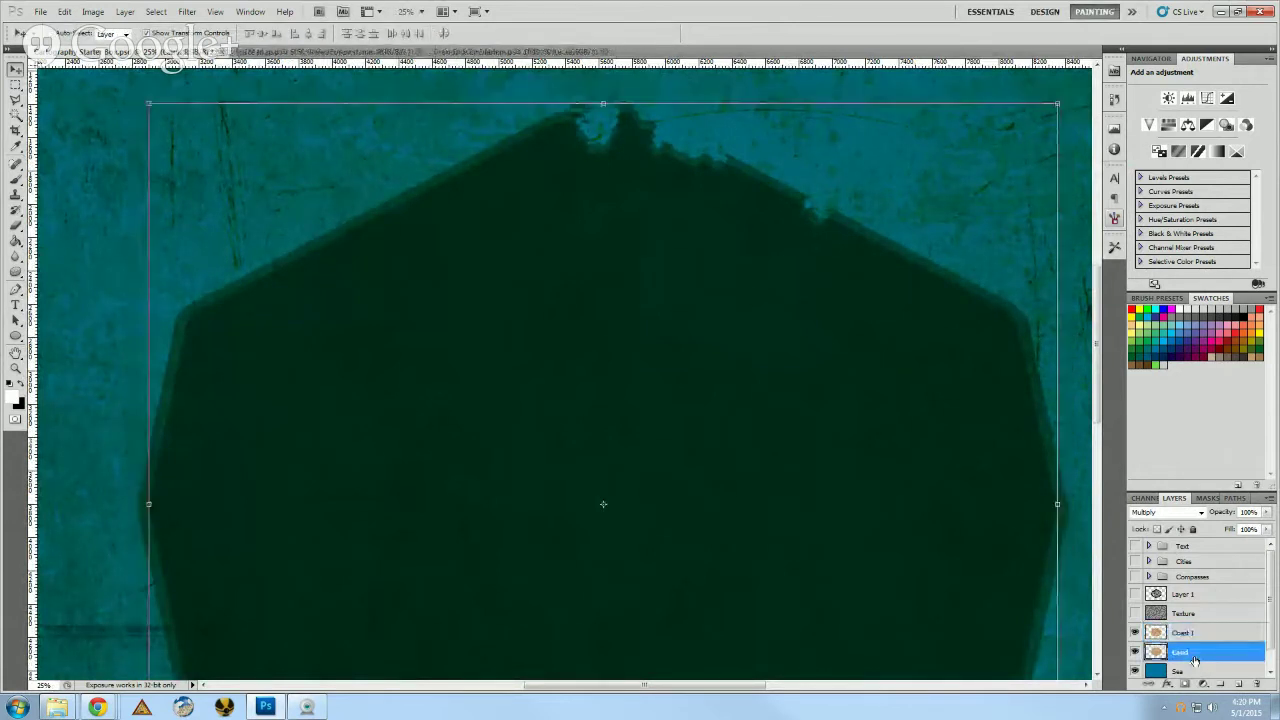
{"action": "left_click", "coordinate": [16, 114]}
{"action": "left_click", "coordinate": [866, 440]}
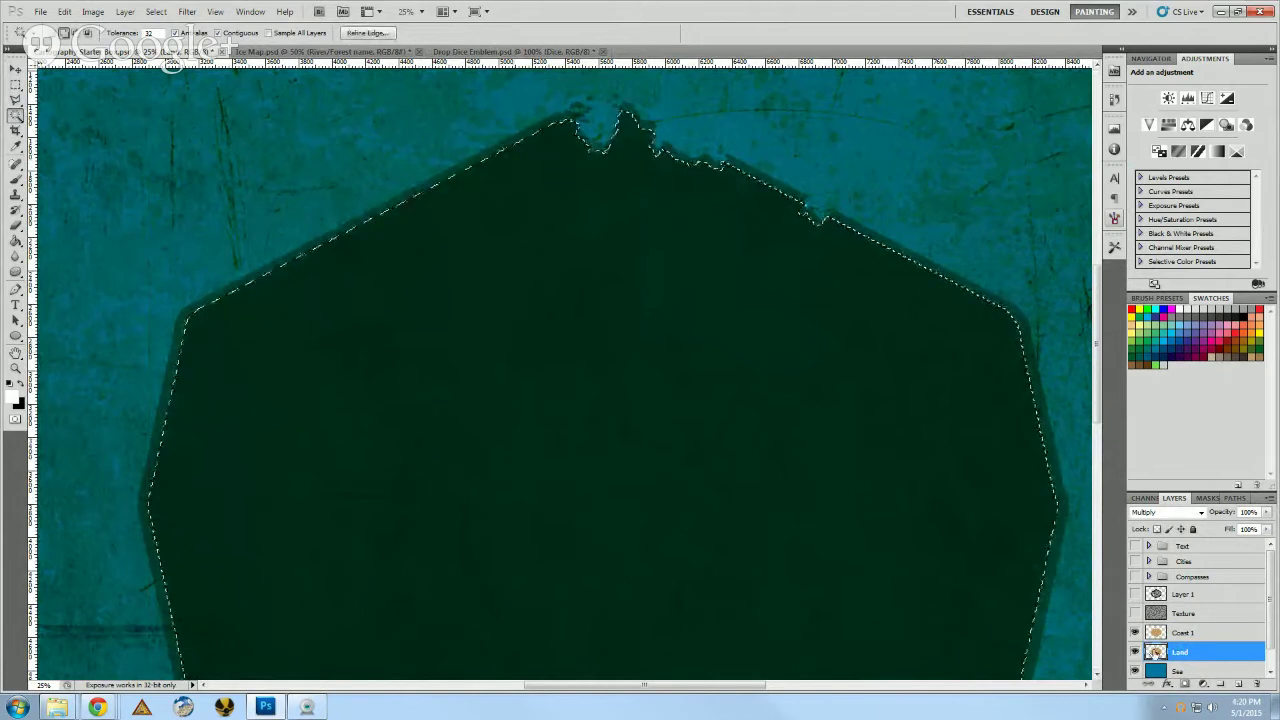
{"action": "scroll", "coordinate": [1180, 645], "scroll_direction": "down", "scroll_amount": 1}
{"action": "left_click", "coordinate": [1180, 650]}
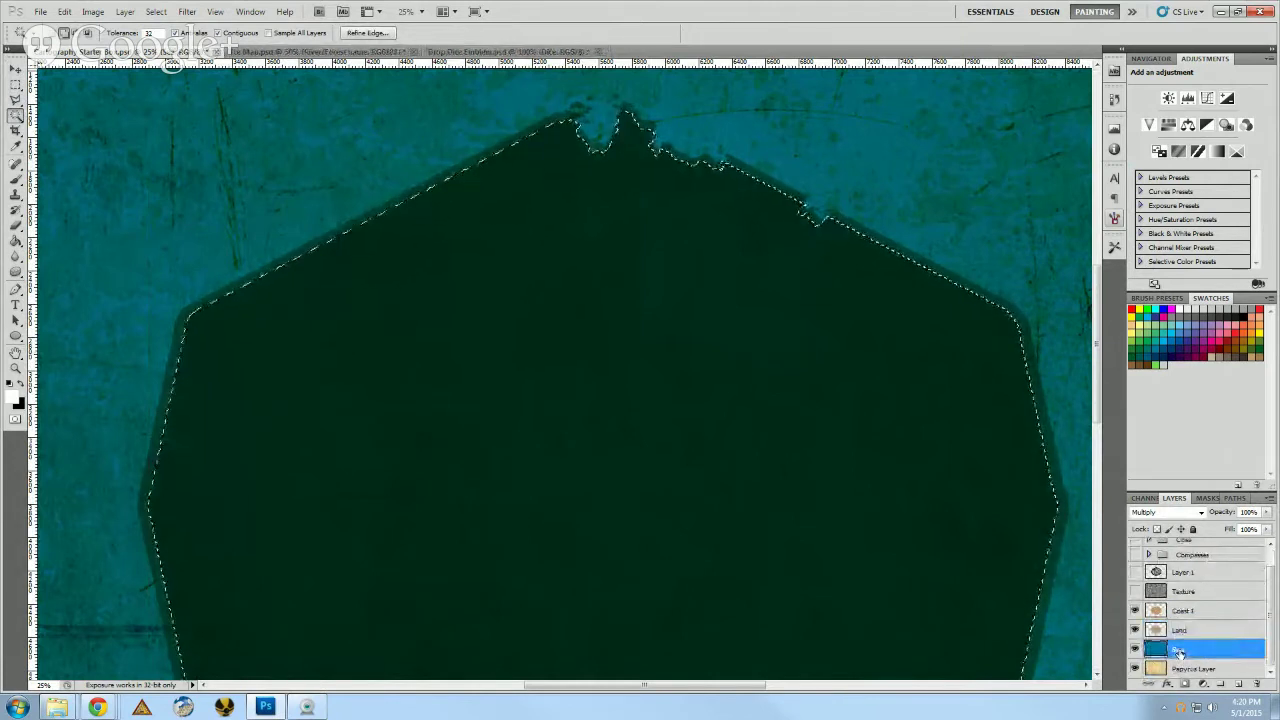
{"action": "key", "text": "Delete"}
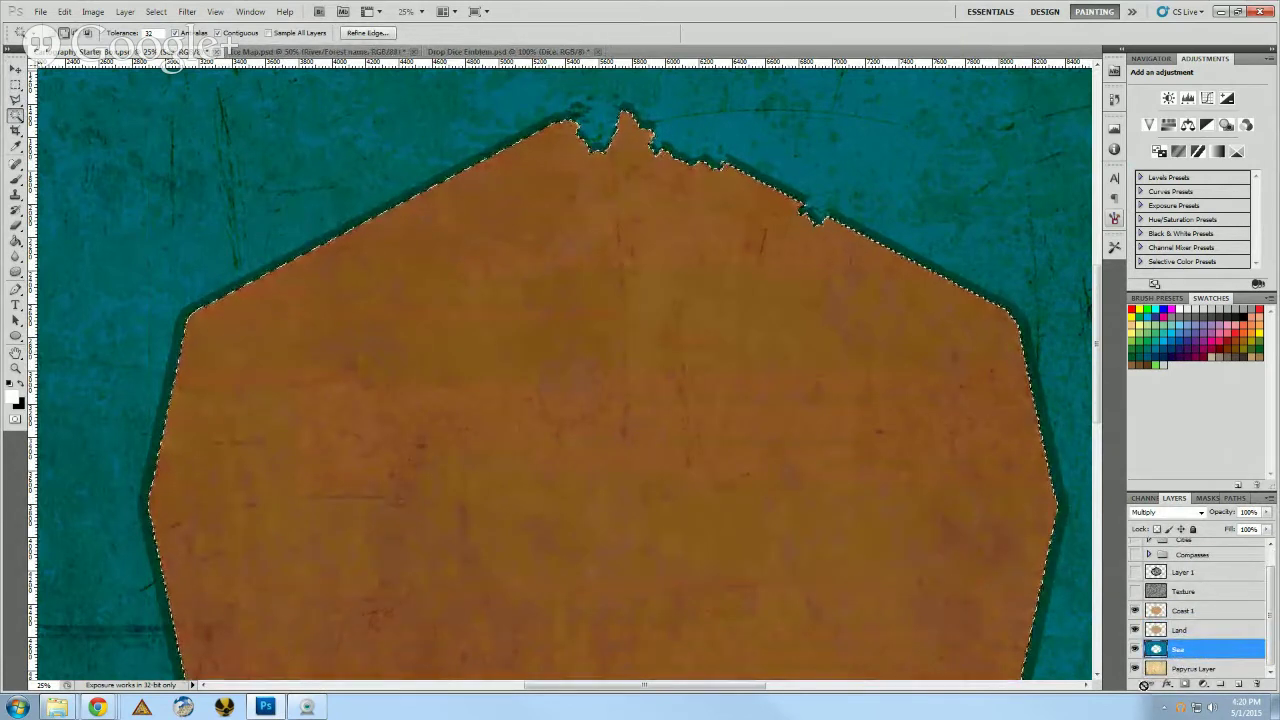
{"action": "scroll", "coordinate": [837, 513], "scroll_direction": "down", "scroll_amount": 1}
{"action": "scroll", "coordinate": [837, 513], "scroll_direction": "up", "scroll_amount": 5}
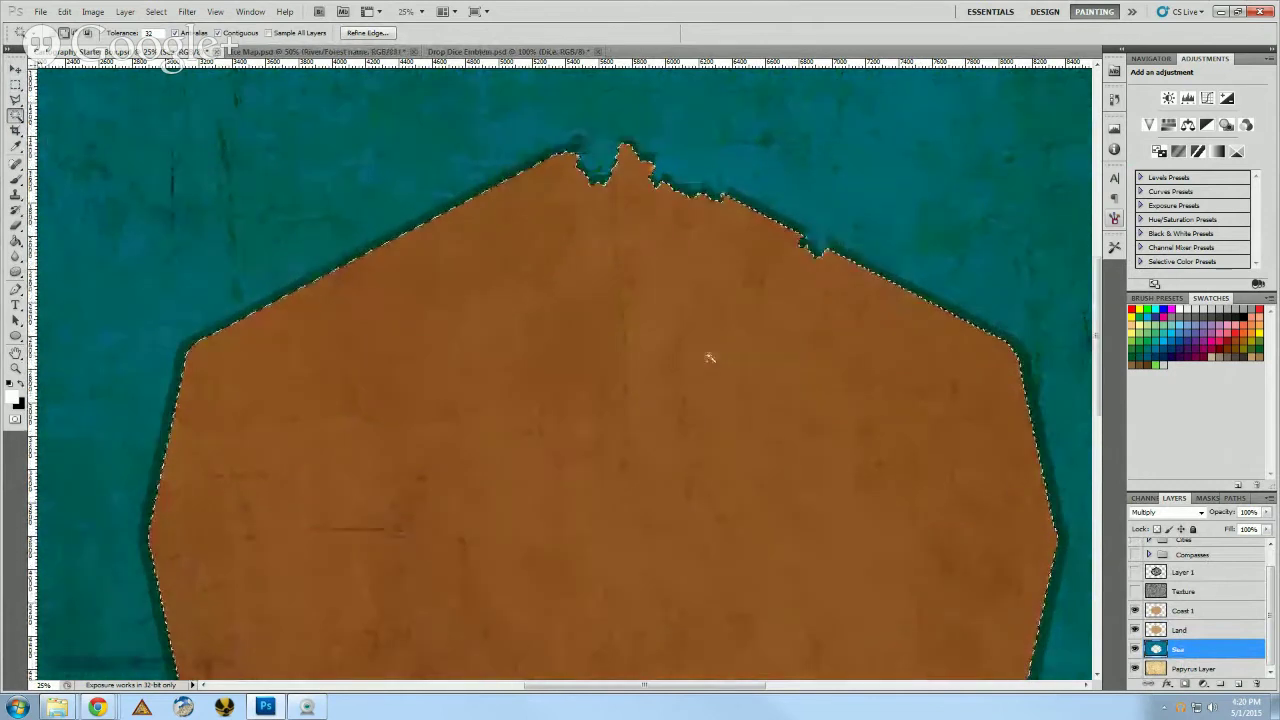
- Move the Coast 1 layer between the Land and Sea layers in the layer order
{"action": "left_click", "coordinate": [1198, 611]}
{"action": "left_click_drag", "start_coordinate": [1198, 612], "coordinate": [1195, 645]}
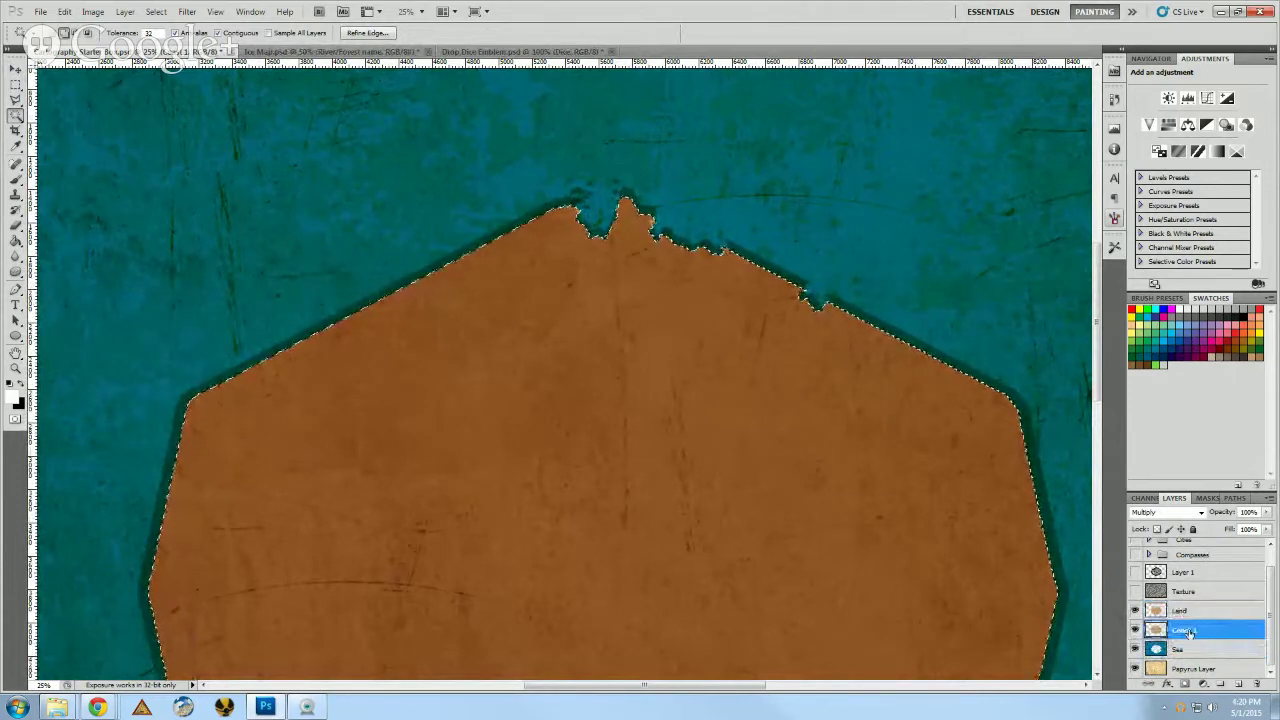
{"action": "left_click", "coordinate": [1186, 621]}
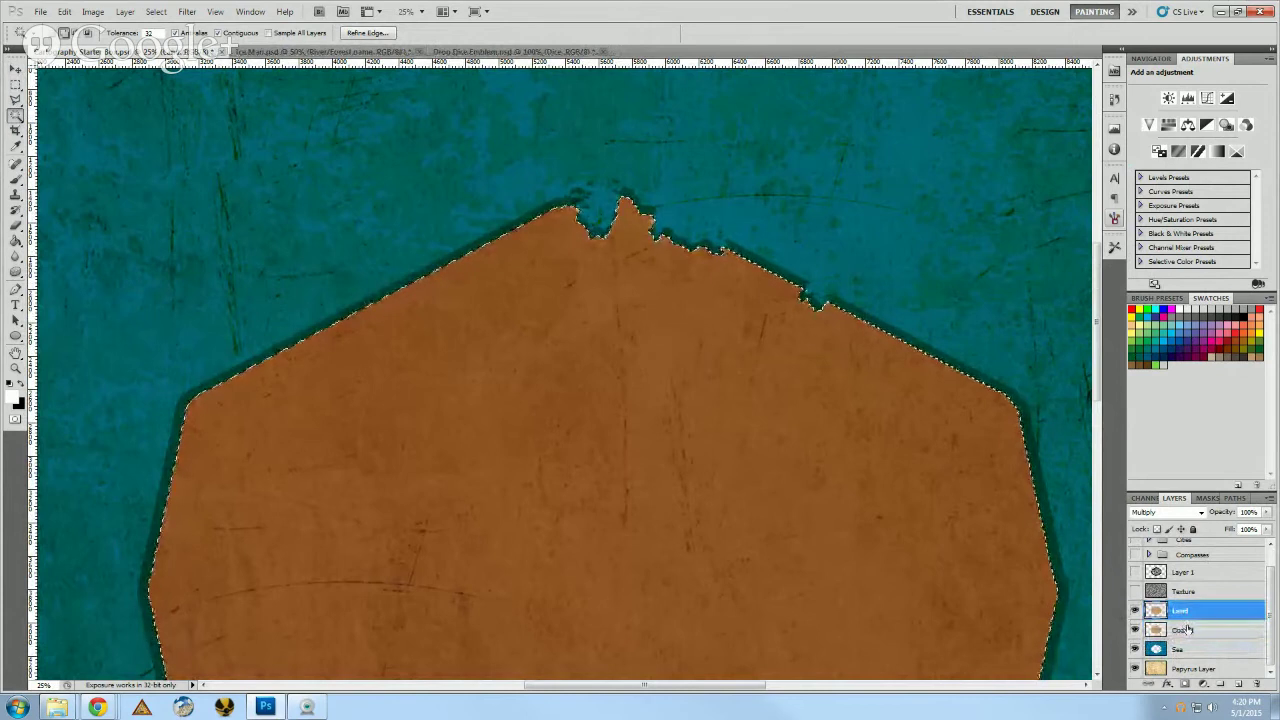
{"action": "left_click", "coordinate": [1197, 625]}
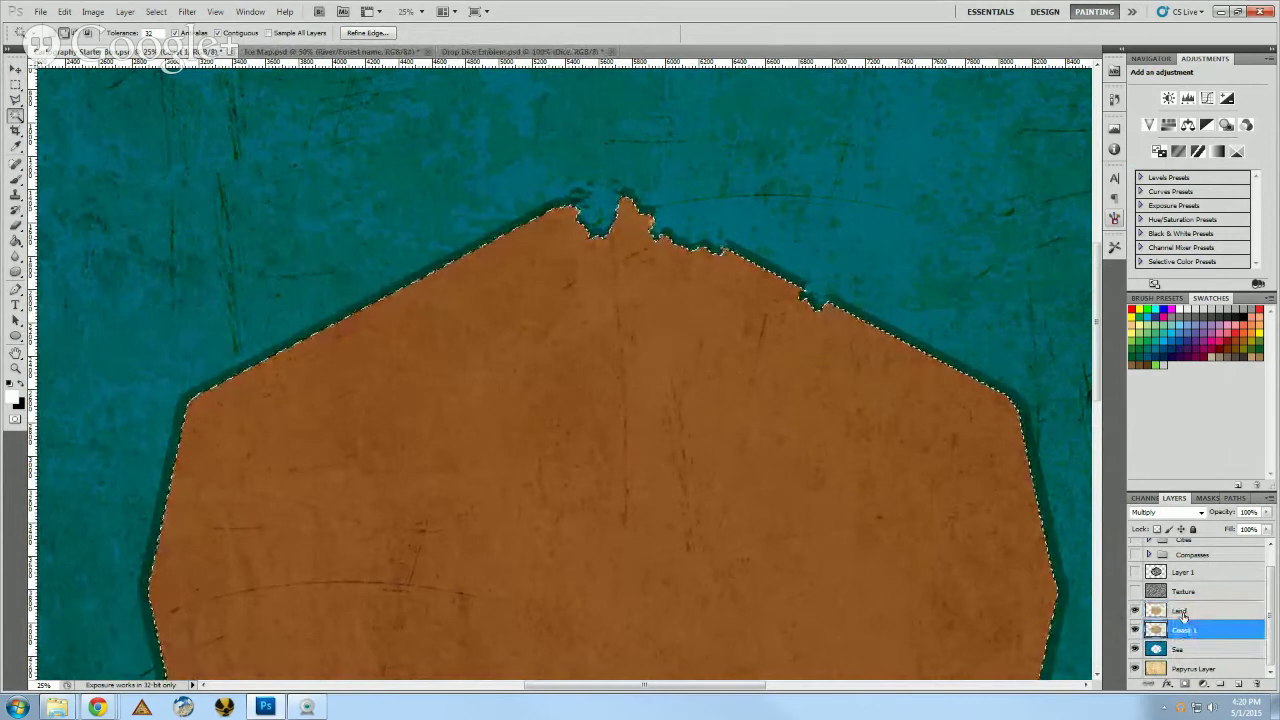
{"action": "left_click", "coordinate": [1183, 612]}
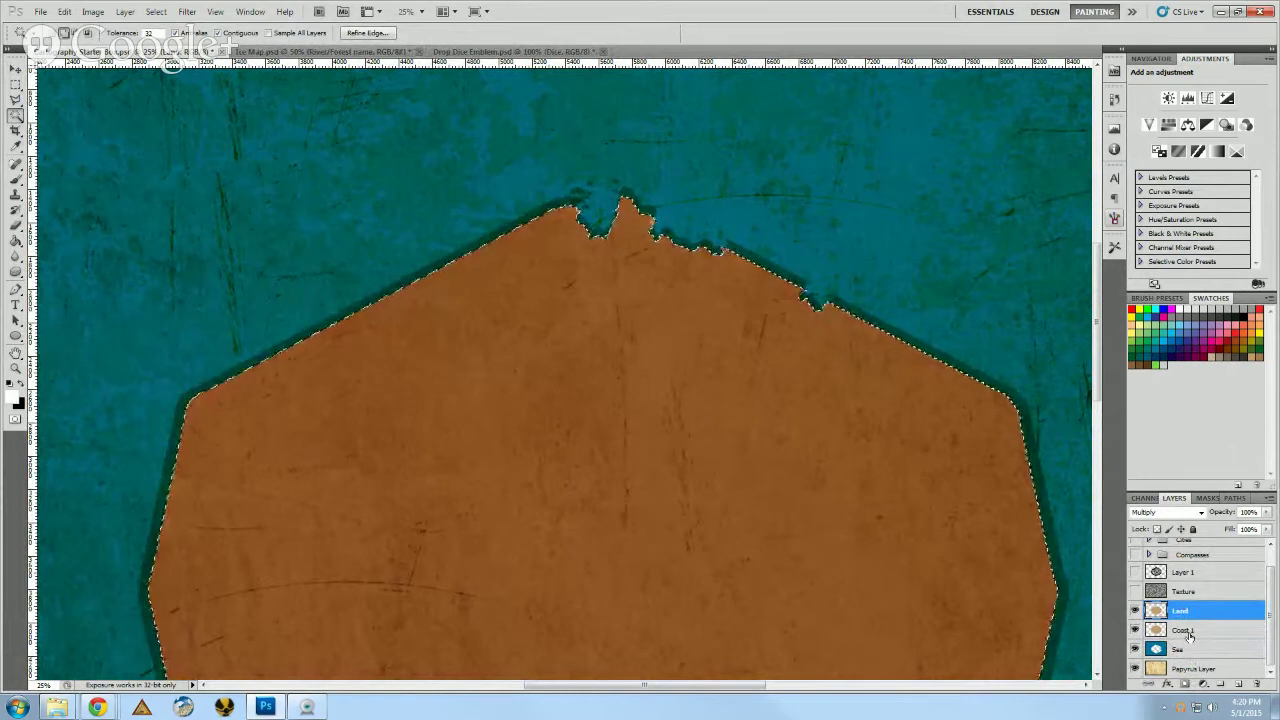
{"action": "left_click", "coordinate": [1188, 633]}
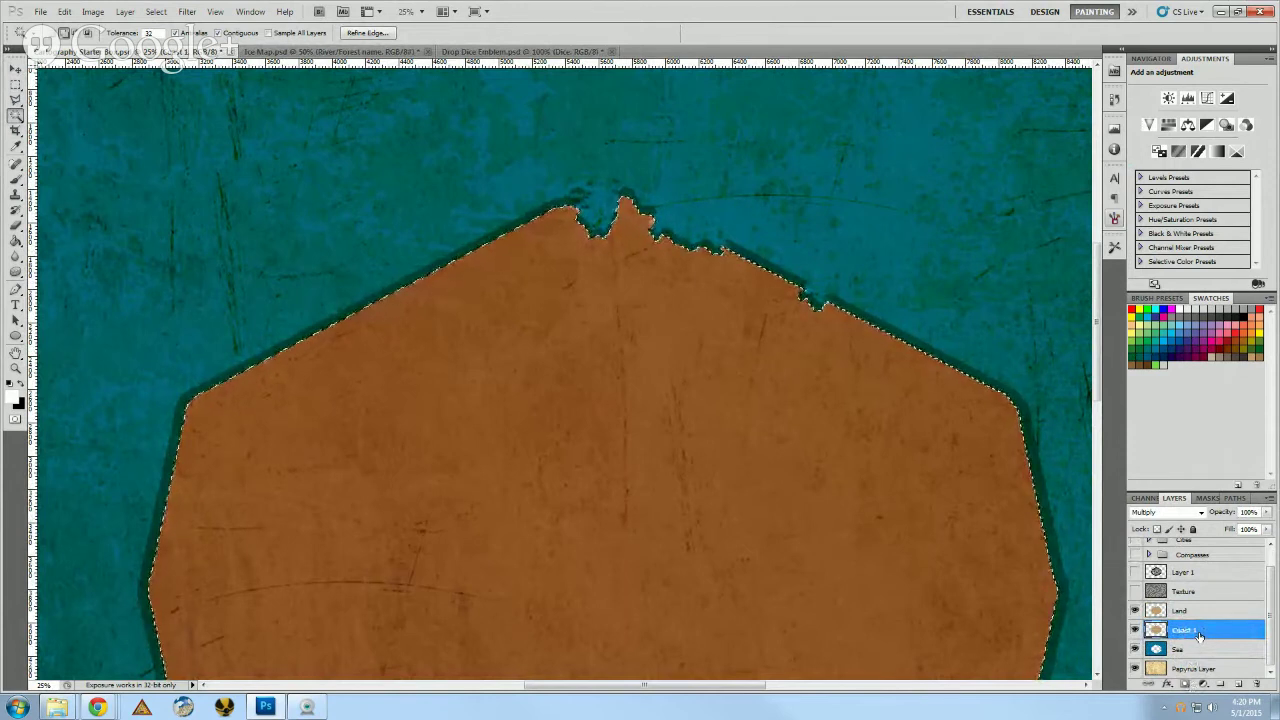
{"action": "mouse_move", "coordinate": [1200, 636]}
{"action": "left_mouse_down"}
{"action": "mouse_move", "coordinate": [1190, 606]}
{"action": "mouse_move", "coordinate": [1200, 647]}
{"action": "left_mouse_up"}
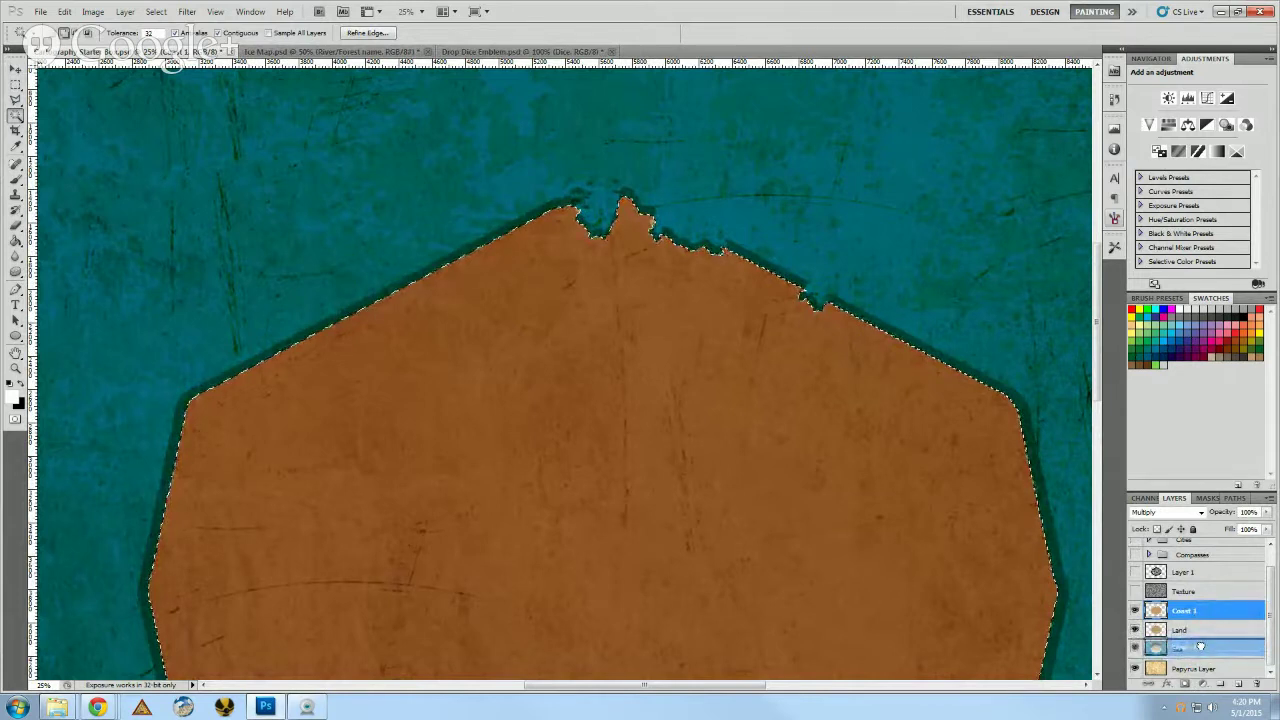
{"action": "left_click_drag", "start_coordinate": [1200, 647], "coordinate": [1201, 649]}
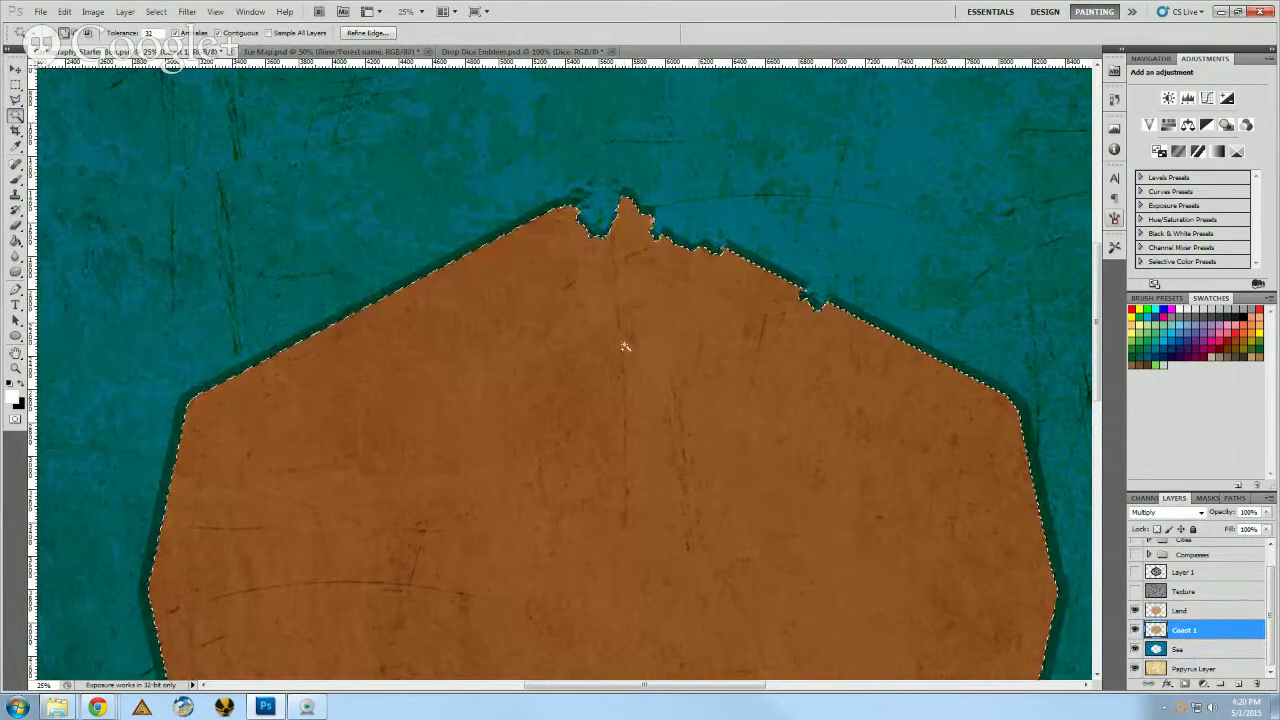
- Add an Outer Glow effect to the Coast 1 layer with the dark green glow colour #227b44
{"action": "double_click", "coordinate": [1205, 633]}
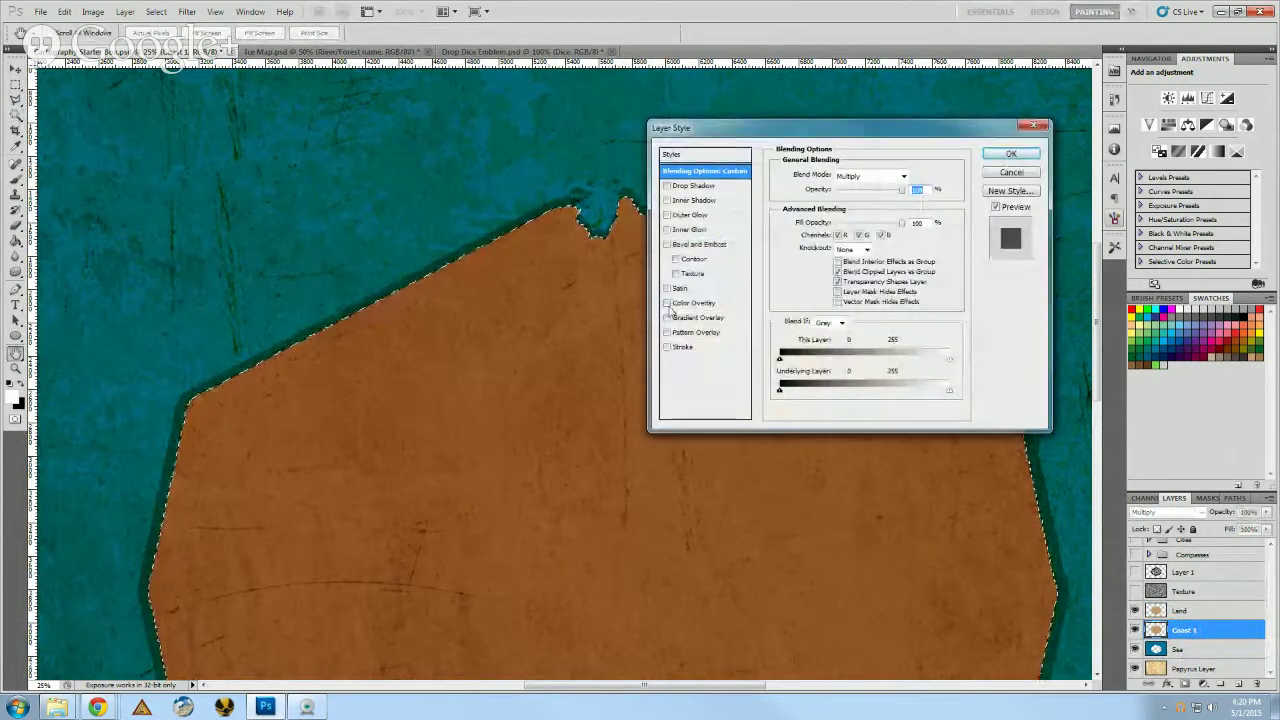
{"action": "left_click", "coordinate": [667, 215]}
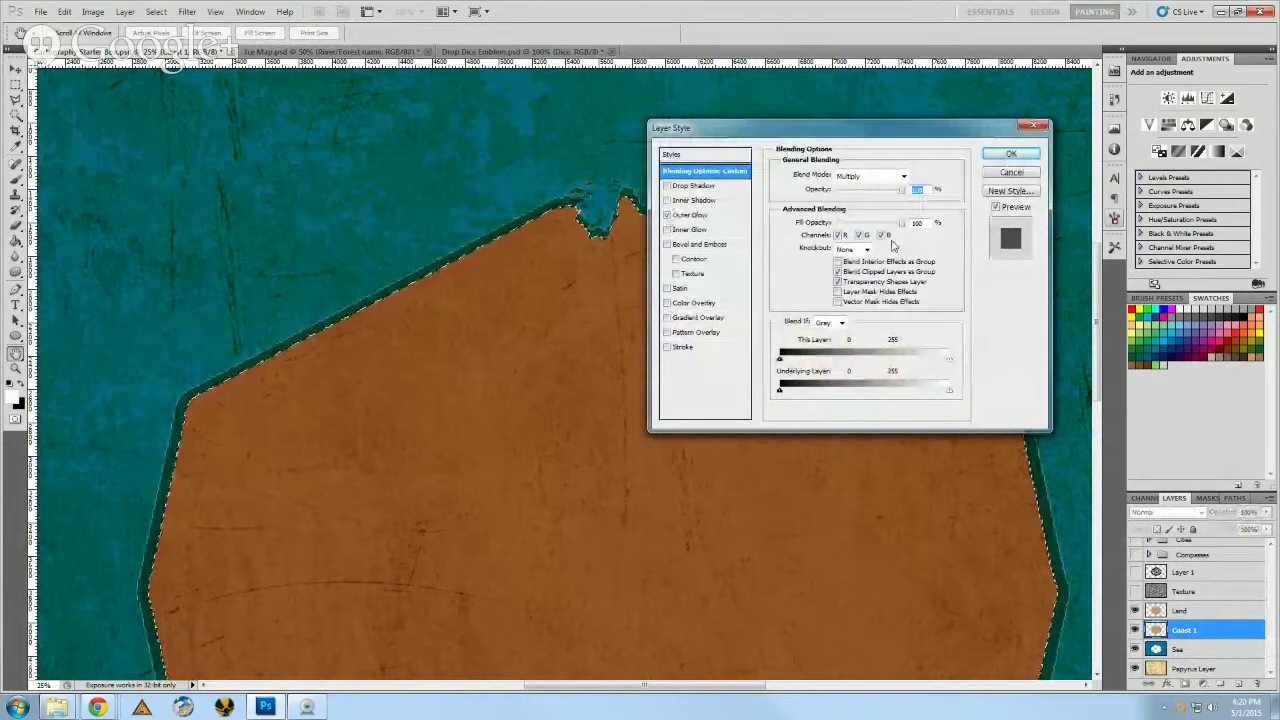
{"action": "left_click", "coordinate": [695, 215]}
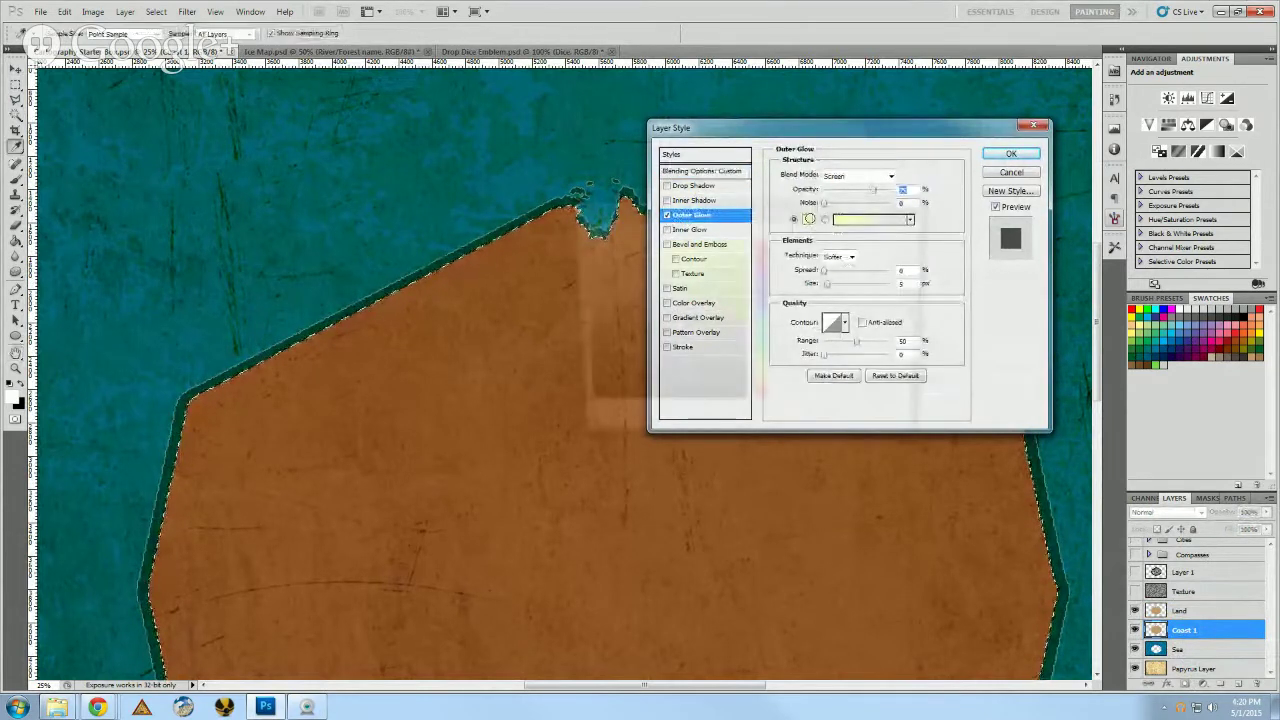
{"action": "left_click", "coordinate": [766, 355]}
{"action": "left_click_drag", "start_coordinate": [768, 357], "coordinate": [764, 346]}
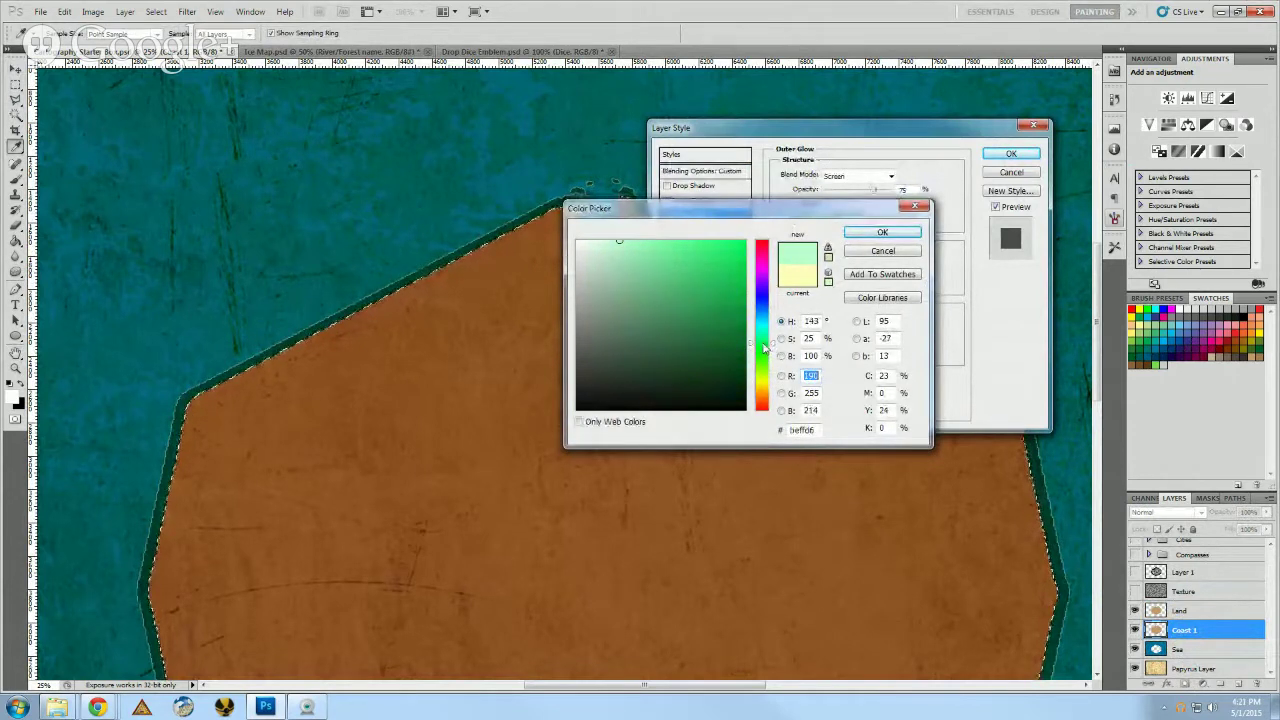
{"action": "left_click_drag", "start_coordinate": [692, 316], "coordinate": [698, 328]}
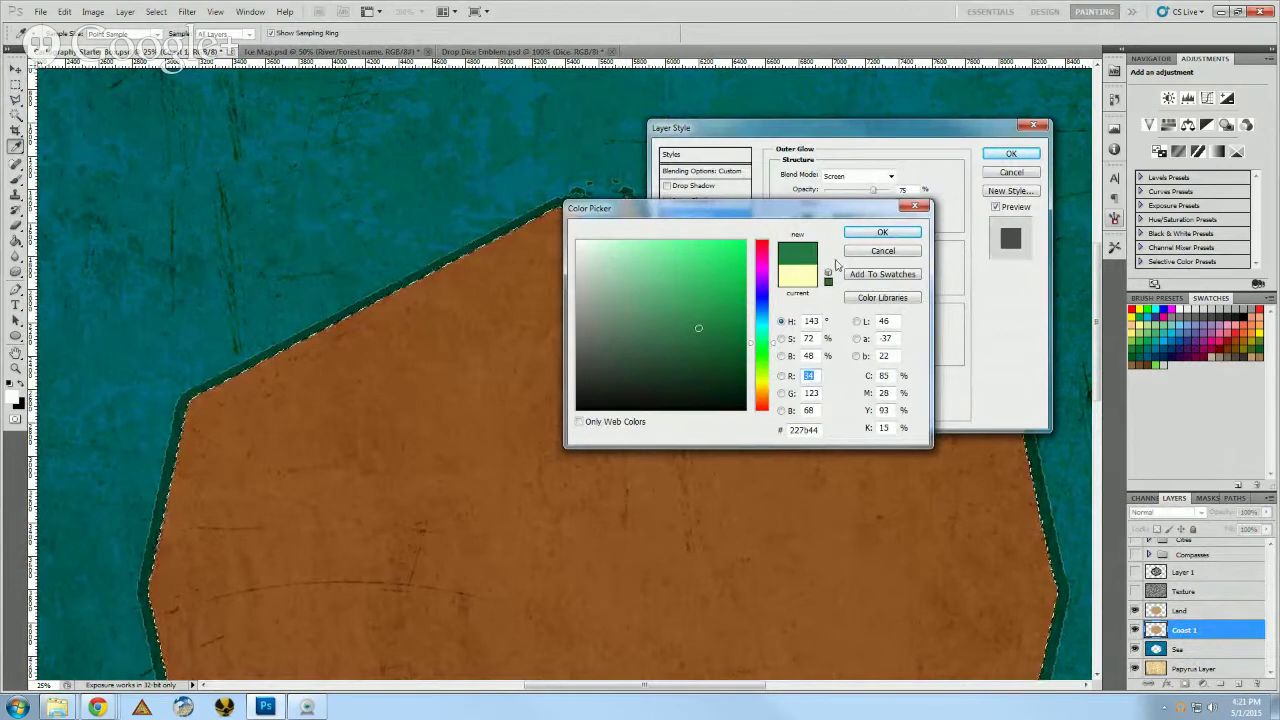
{"action": "left_click", "coordinate": [872, 233]}
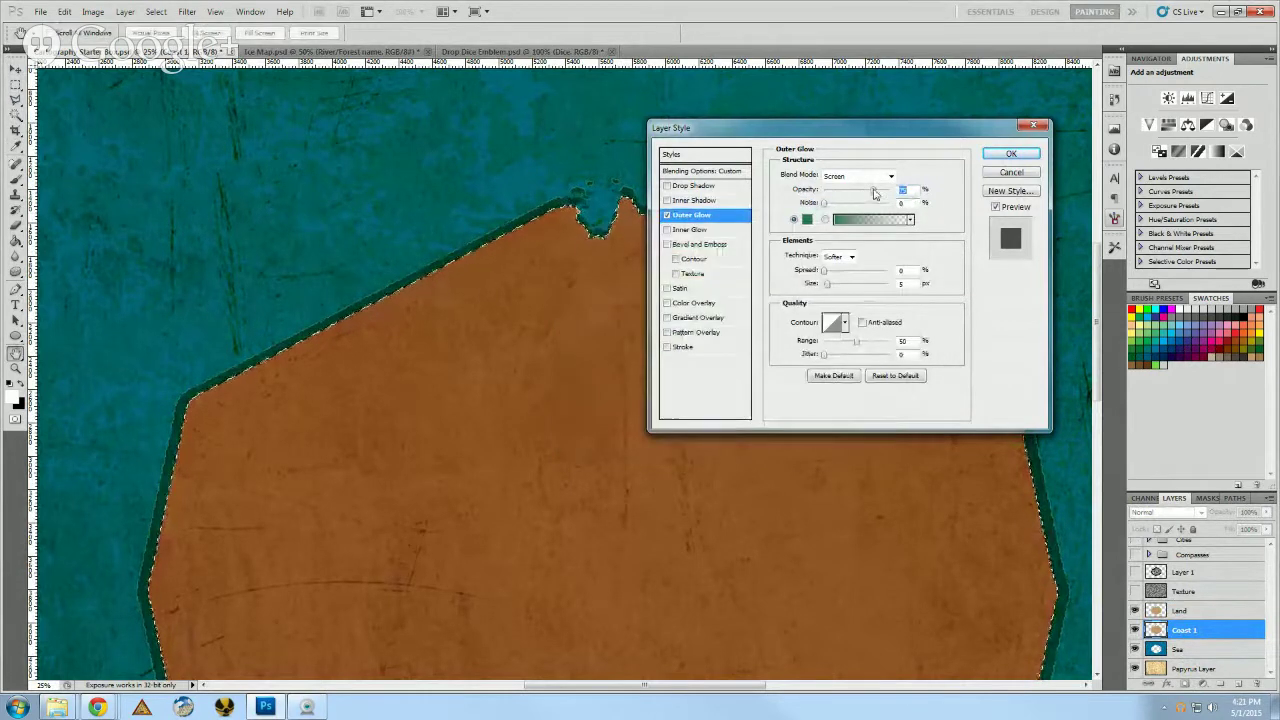
- Set the Coast 1 layer's outer glow to 95% opacity and 100% noise
{"action": "left_click", "coordinate": [845, 206]}
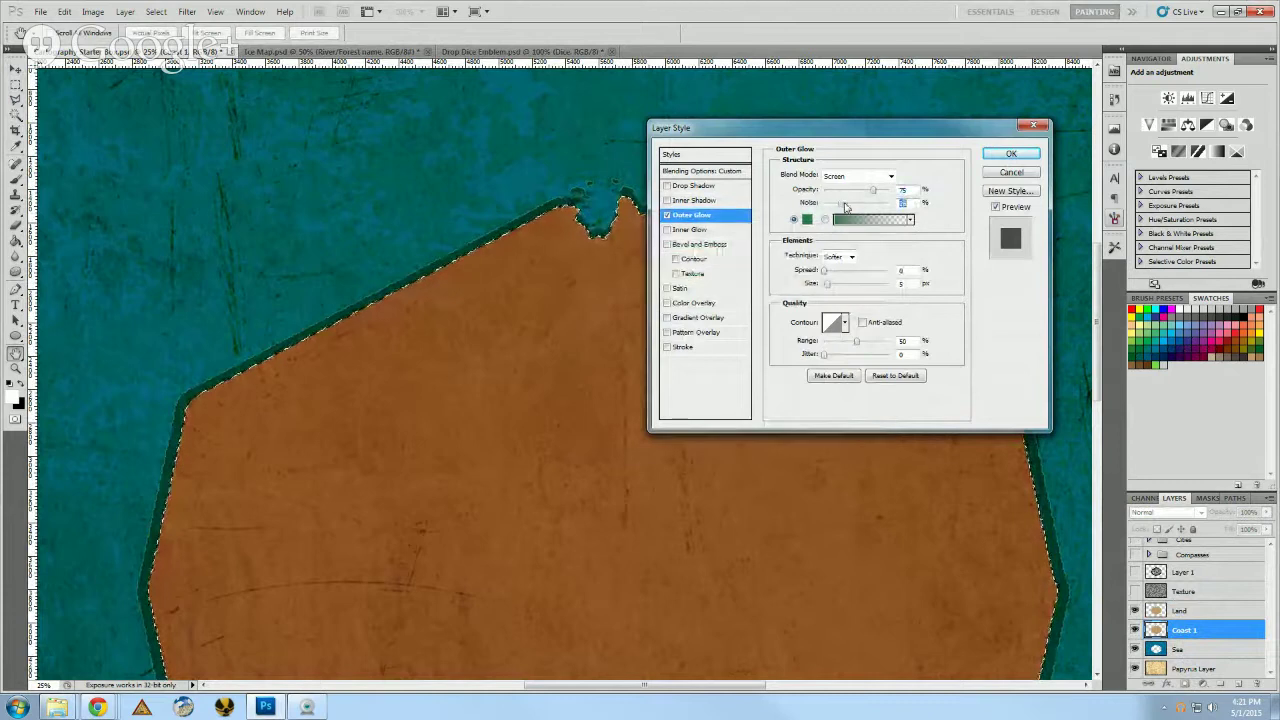
{"action": "mouse_move", "coordinate": [873, 194]}
{"action": "left_mouse_down"}
{"action": "mouse_move", "coordinate": [830, 195]}
{"action": "mouse_move", "coordinate": [886, 199]}
{"action": "left_mouse_up"}
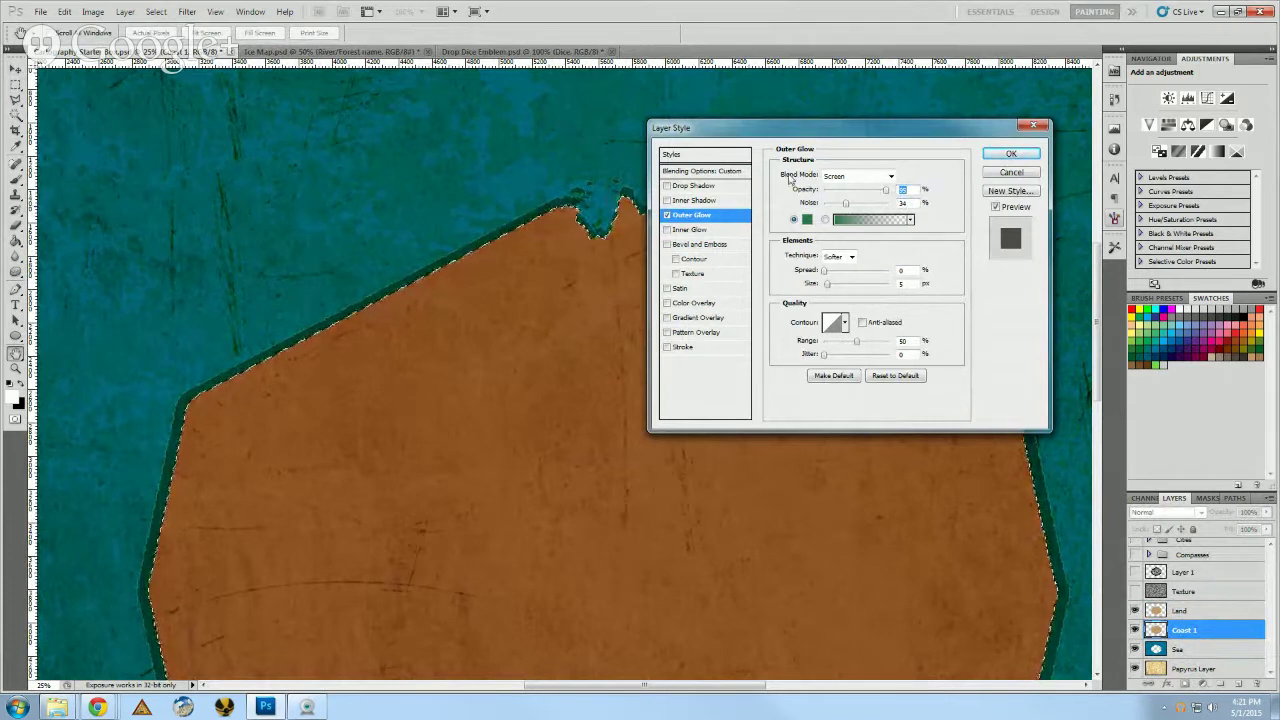
{"action": "left_click_drag", "start_coordinate": [845, 204], "coordinate": [911, 207]}
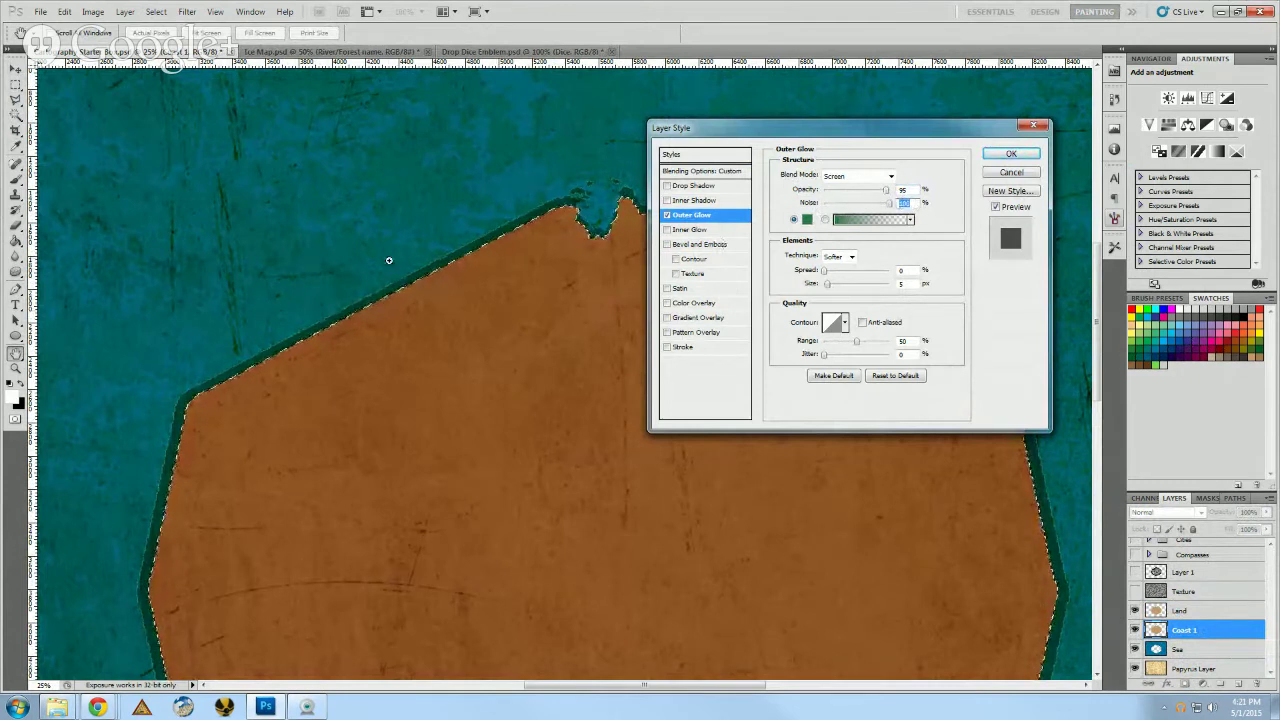
- Set the Coast 1 glow to 68% opacity, 1% noise and 73% spread, enlarge its size, and apply the effect
{"action": "left_click", "coordinate": [597, 224], "text": "ctrl"}
{"action": "left_click", "coordinate": [597, 224], "text": "ctrl"}
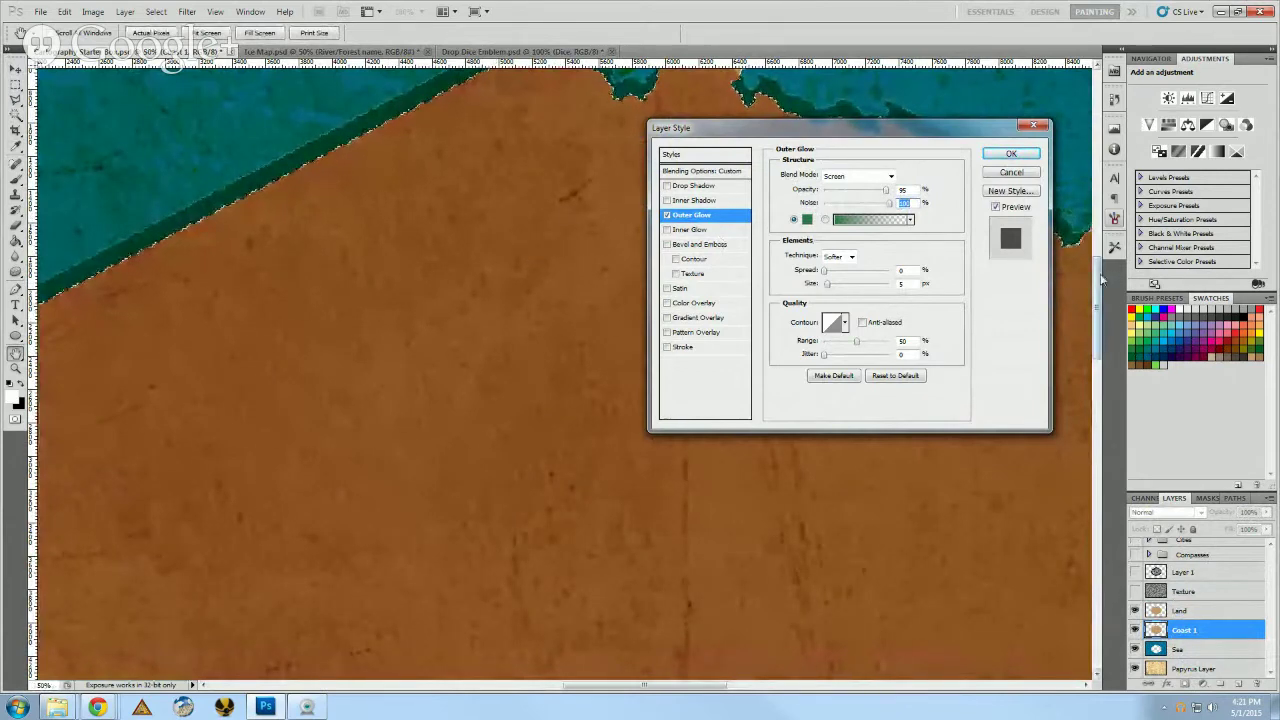
{"action": "scroll", "coordinate": [1095, 230], "scroll_direction": "up", "scroll_amount": 5}
{"action": "scroll", "coordinate": [1095, 230], "scroll_direction": "up", "scroll_amount": 1}
{"action": "left_click", "coordinate": [593, 408], "text": "ctrl"}
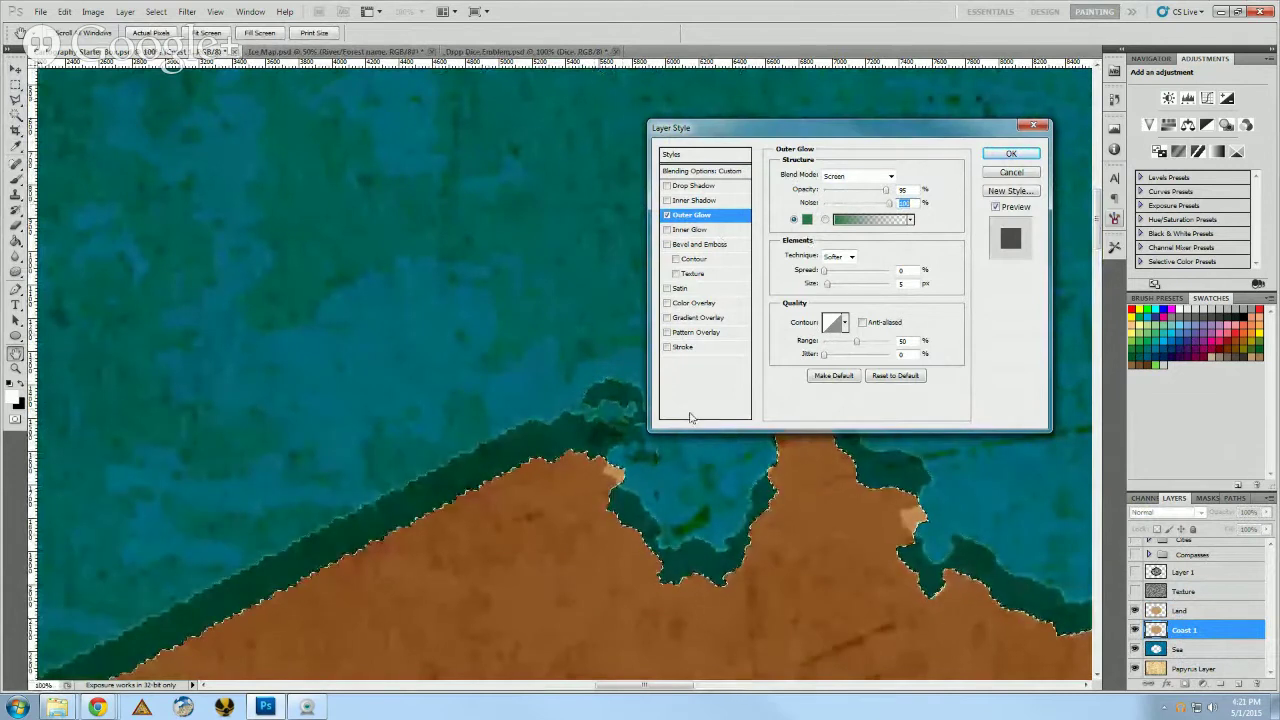
{"action": "left_click", "coordinate": [623, 438], "text": "ctrl"}
{"action": "left_click", "coordinate": [605, 460], "text": "ctrl"}
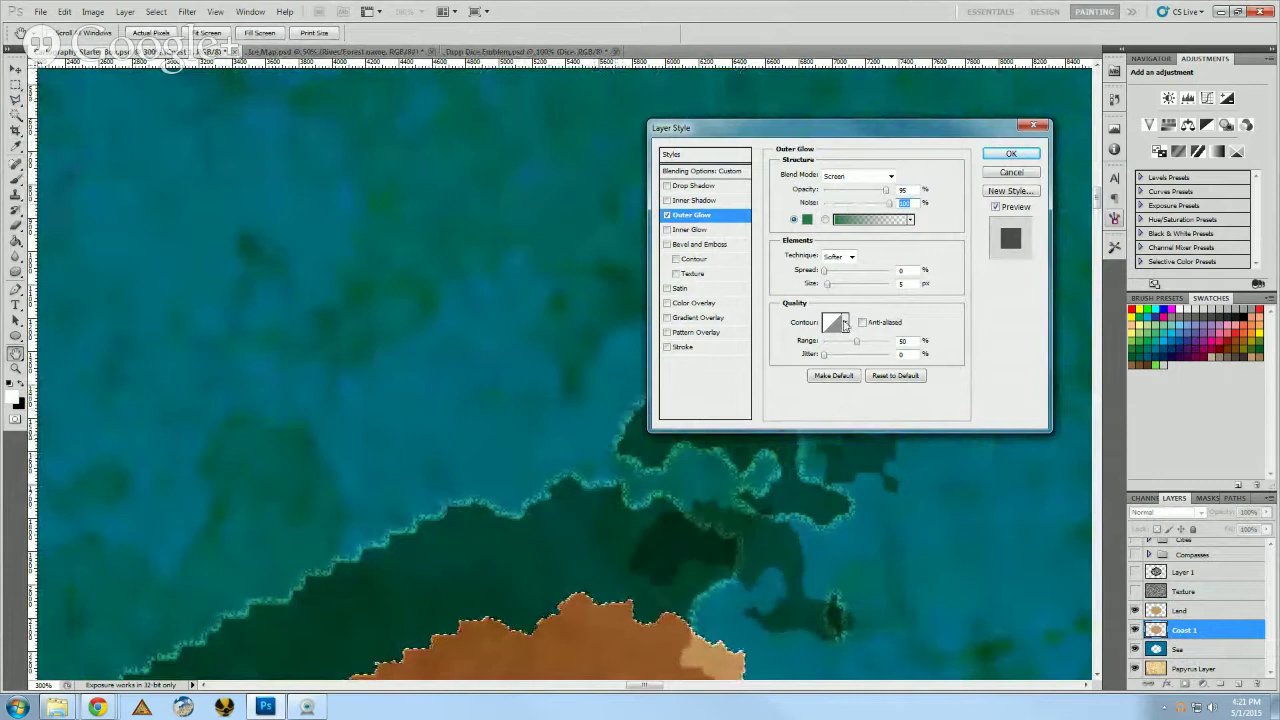
{"action": "left_click_drag", "start_coordinate": [890, 205], "coordinate": [826, 215]}
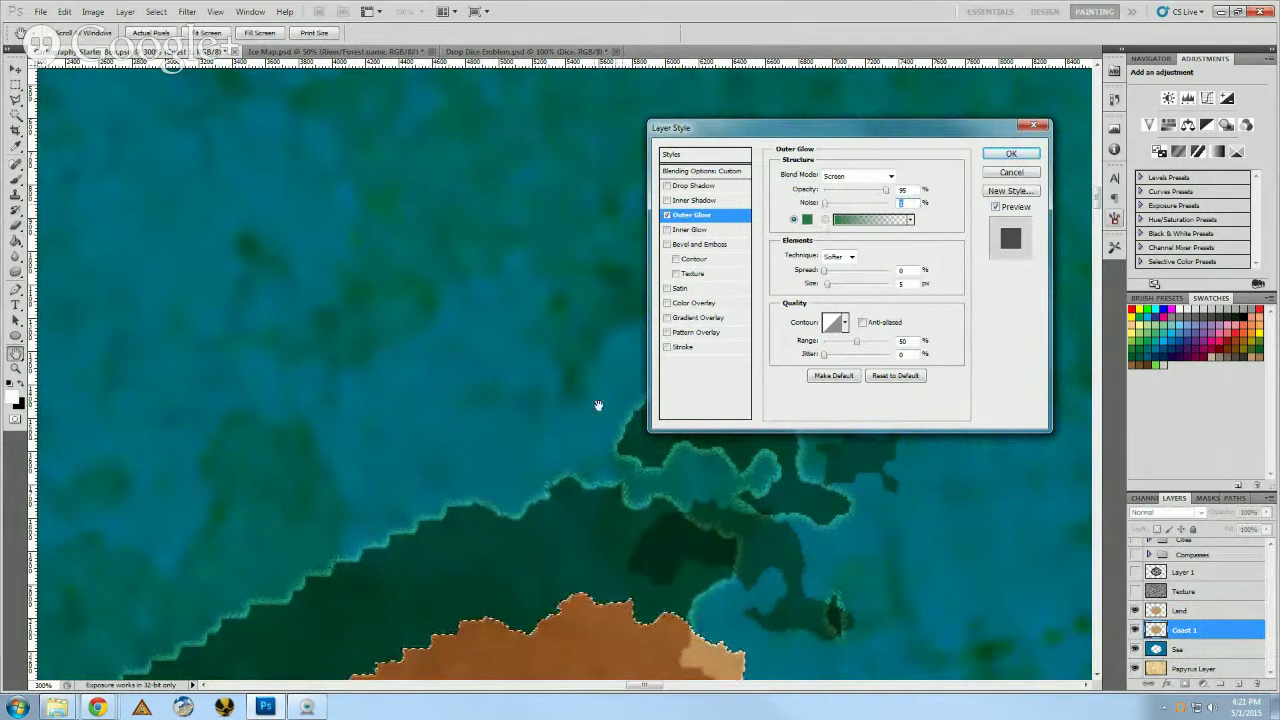
{"action": "mouse_move", "coordinate": [885, 192]}
{"action": "left_mouse_down"}
{"action": "mouse_move", "coordinate": [832, 205]}
{"action": "mouse_move", "coordinate": [869, 203]}
{"action": "left_mouse_up"}
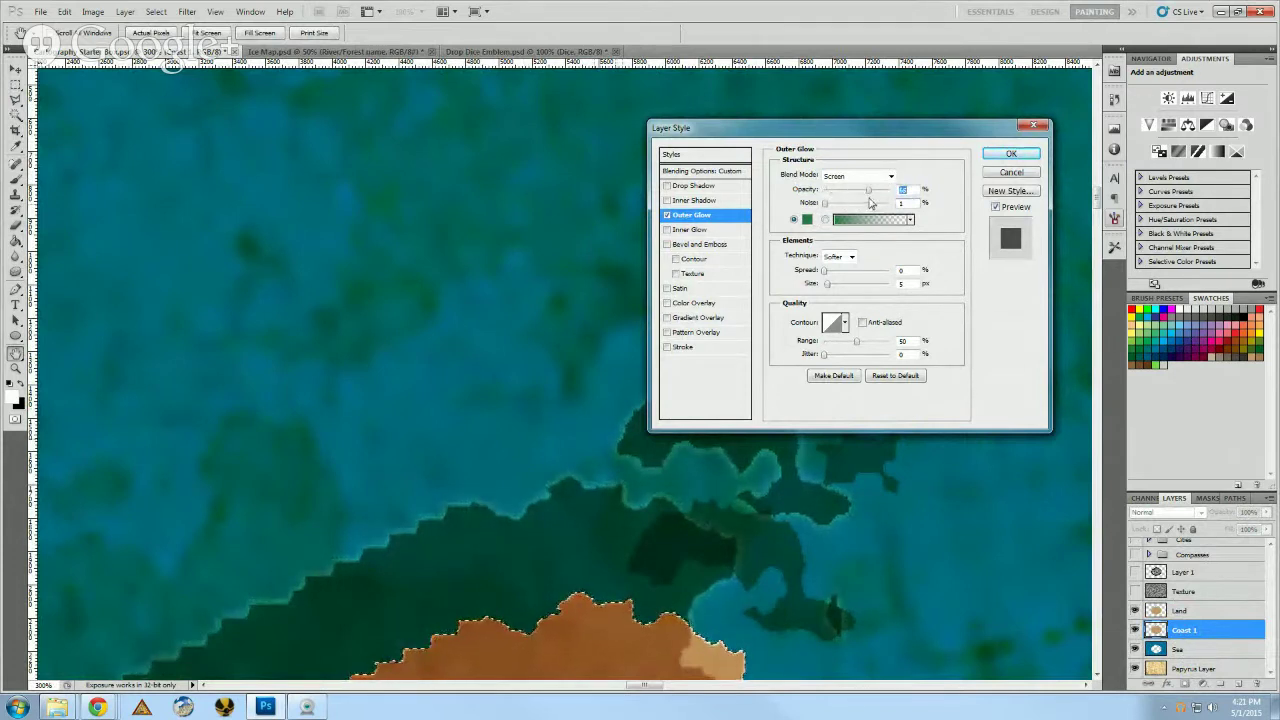
{"action": "mouse_move", "coordinate": [825, 275]}
{"action": "left_mouse_down"}
{"action": "mouse_move", "coordinate": [890, 282]}
{"action": "mouse_move", "coordinate": [843, 289]}
{"action": "left_mouse_up"}
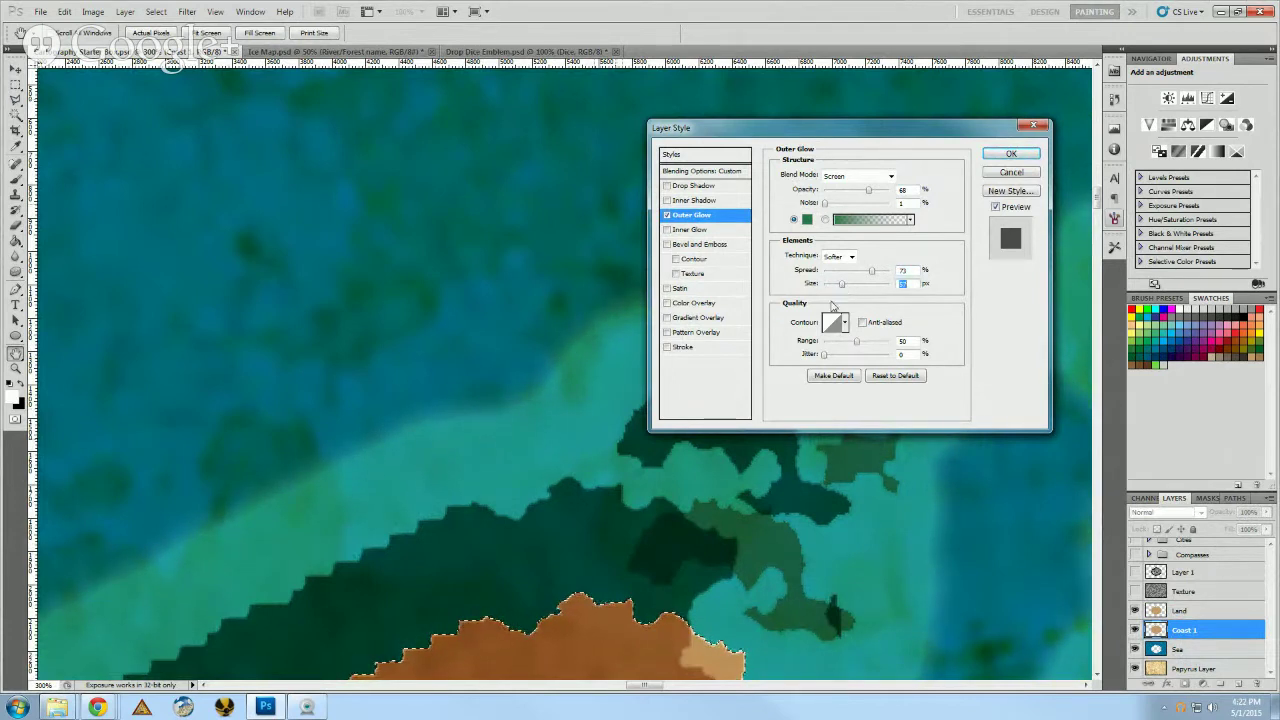
{"action": "left_click", "coordinate": [1010, 153]}
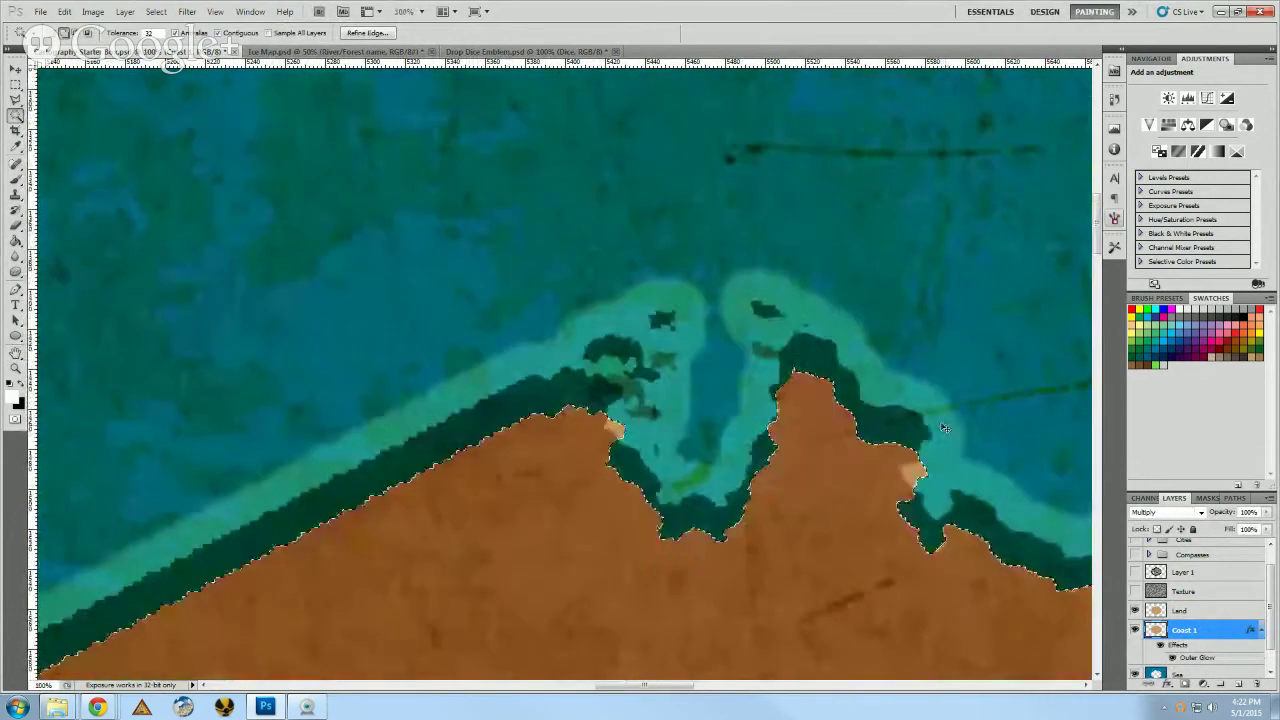
- Change the Coast 1 layer's blend mode to Dissolve and hide the layer
{"action": "key", "text": "ctrl+minus"}
{"action": "key", "text": "ctrl+minus"}
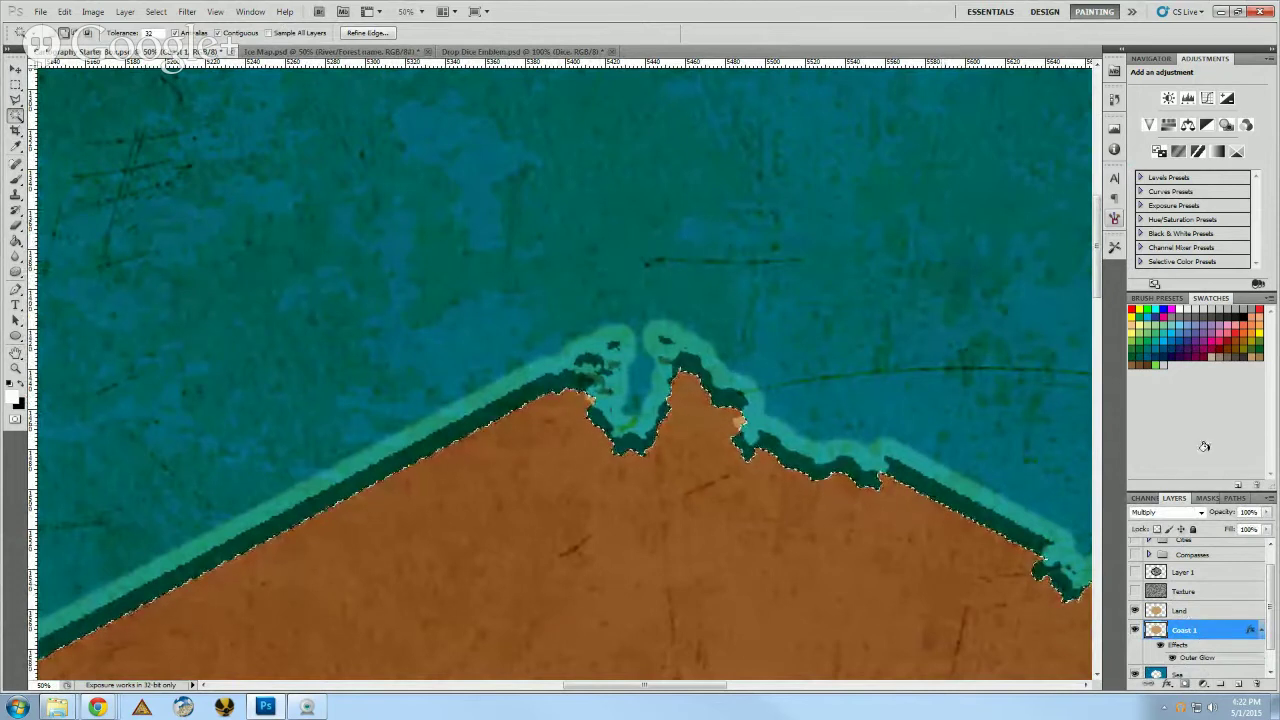
{"action": "left_click", "coordinate": [1195, 513]}
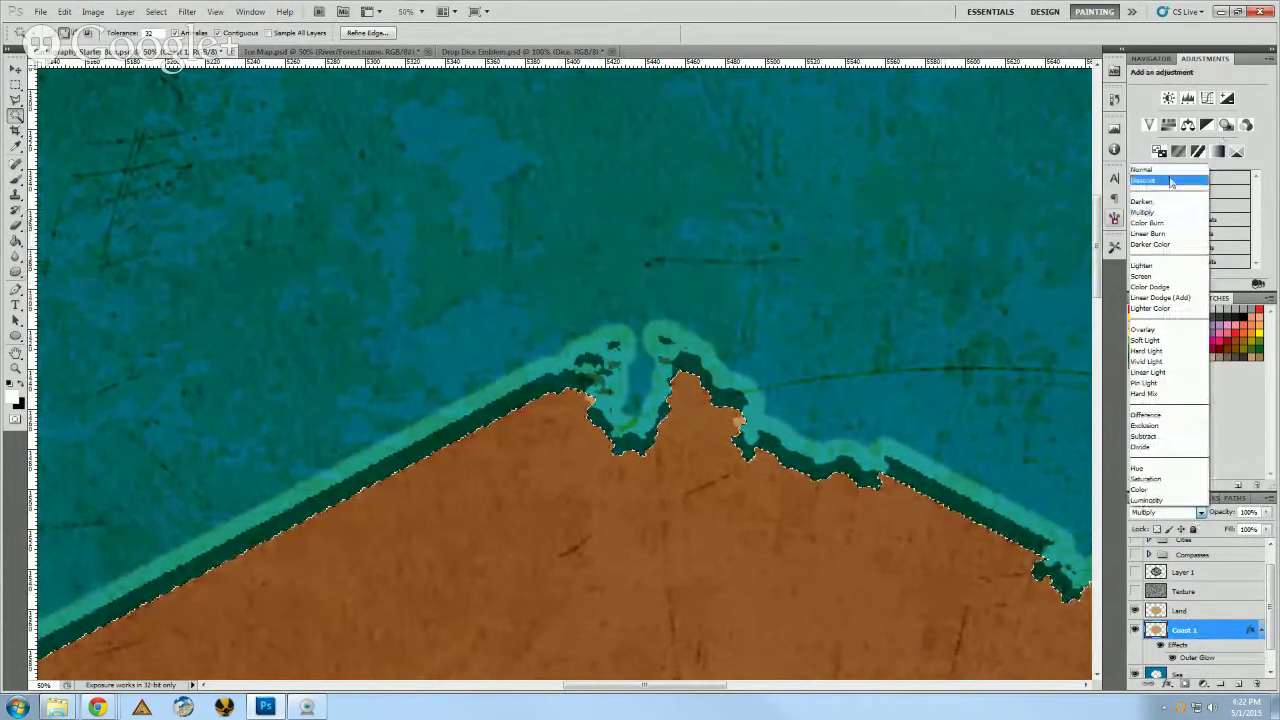
{"action": "left_click", "coordinate": [1158, 185]}
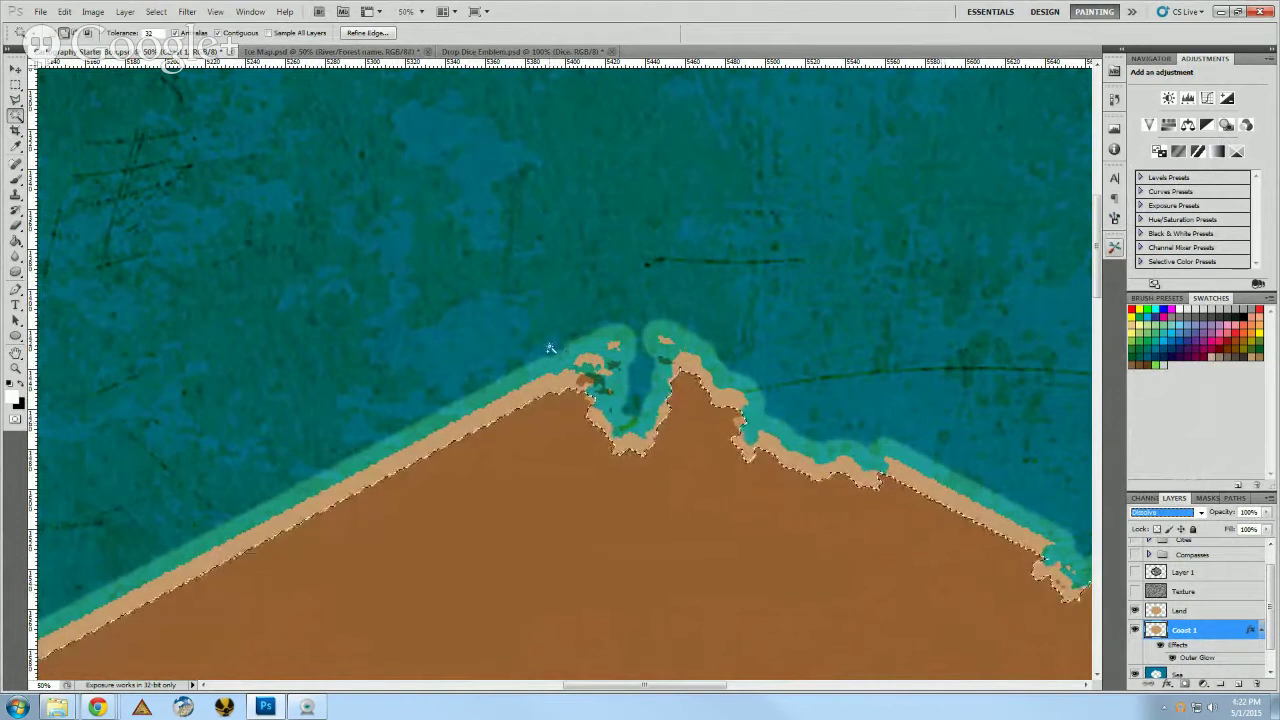
{"action": "left_click", "coordinate": [1135, 630]}
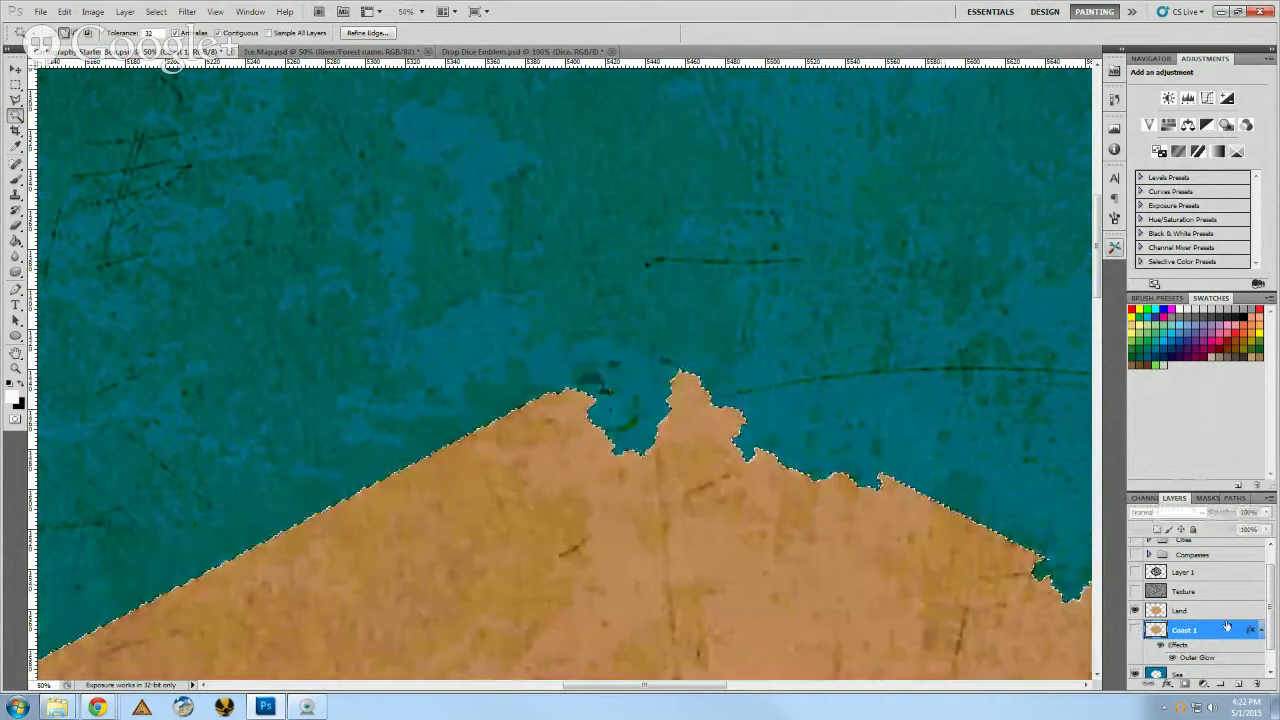
- Add an Outer Glow effect to the Land layer
{"action": "left_click", "coordinate": [1198, 612]}
{"action": "double_click", "coordinate": [1181, 611]}
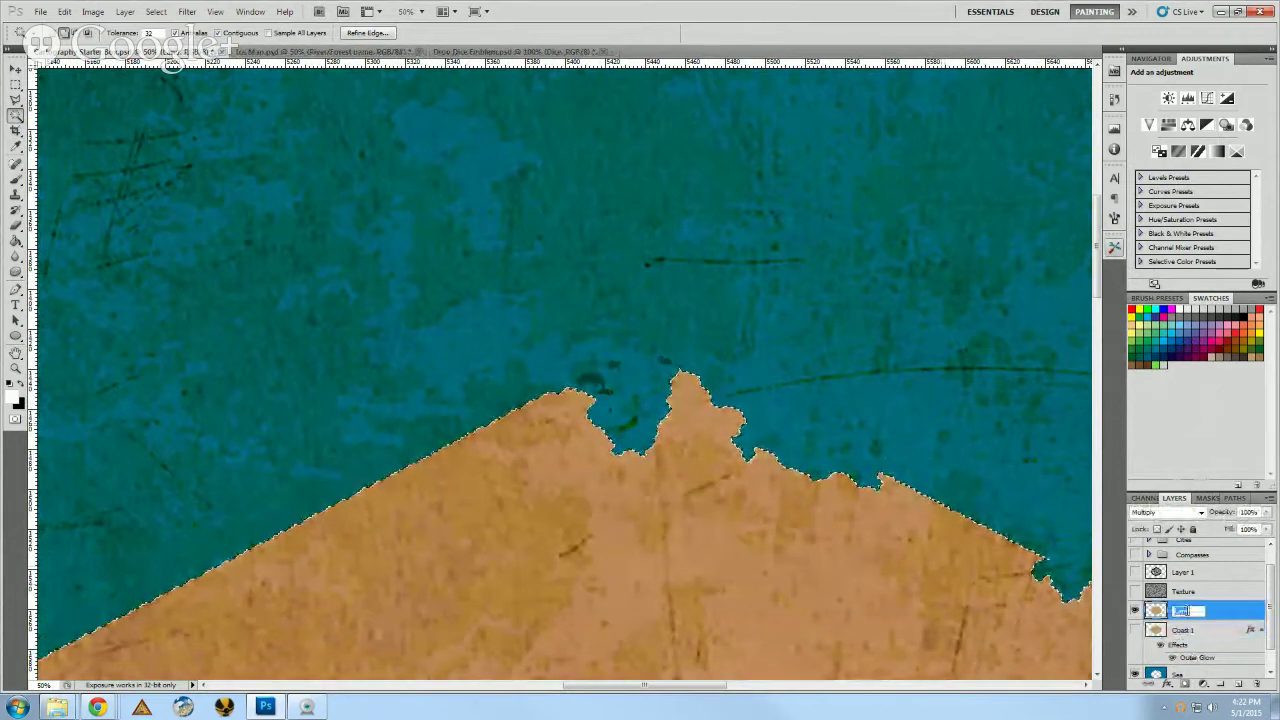
{"action": "double_click", "coordinate": [1228, 614]}
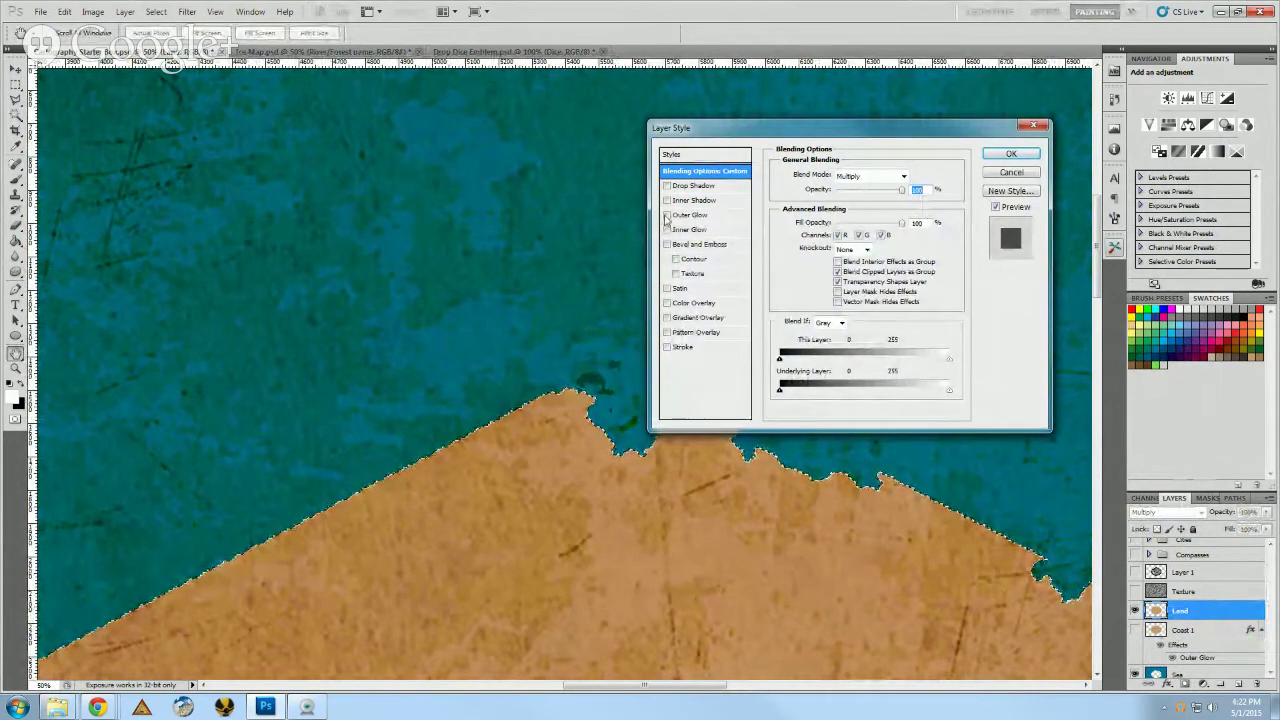
{"action": "left_click", "coordinate": [729, 216]}
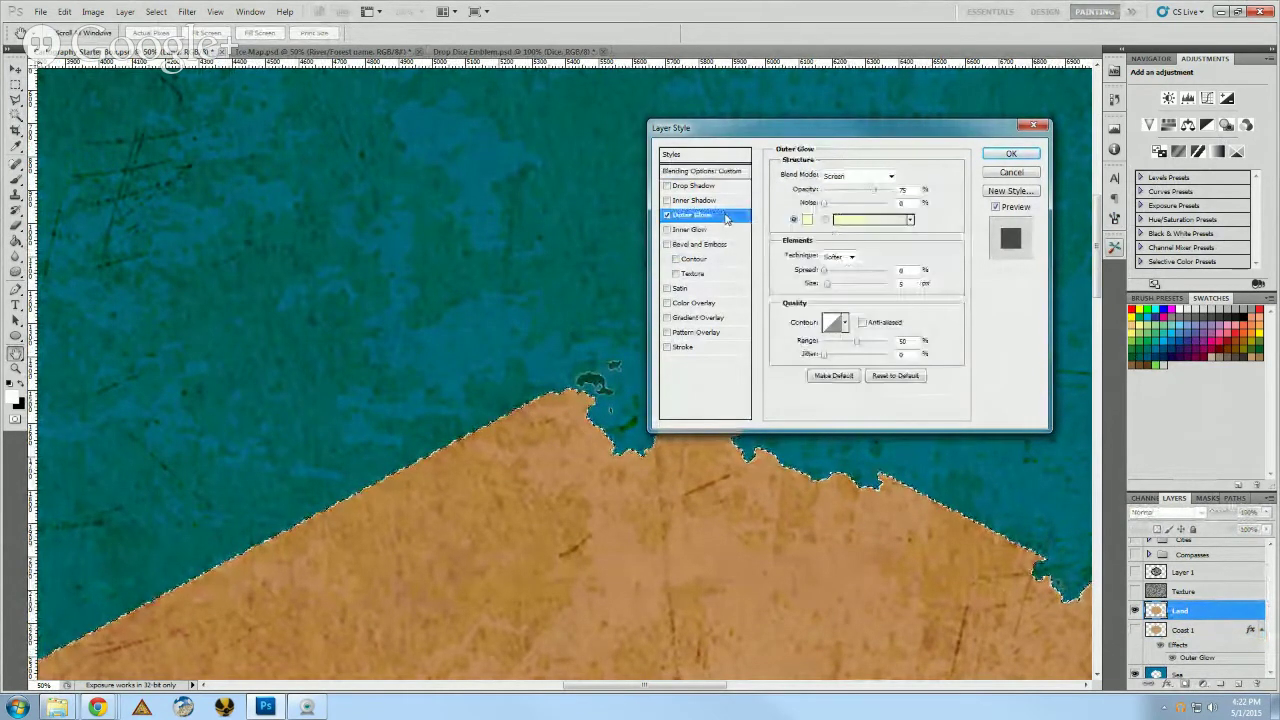
- Set the Land layer's glow colour to the pale aqua #a2f3e9
{"action": "left_click", "coordinate": [807, 219]}
{"action": "left_click", "coordinate": [632, 320]}
{"action": "left_click_drag", "start_coordinate": [632, 320], "coordinate": [620, 337]}
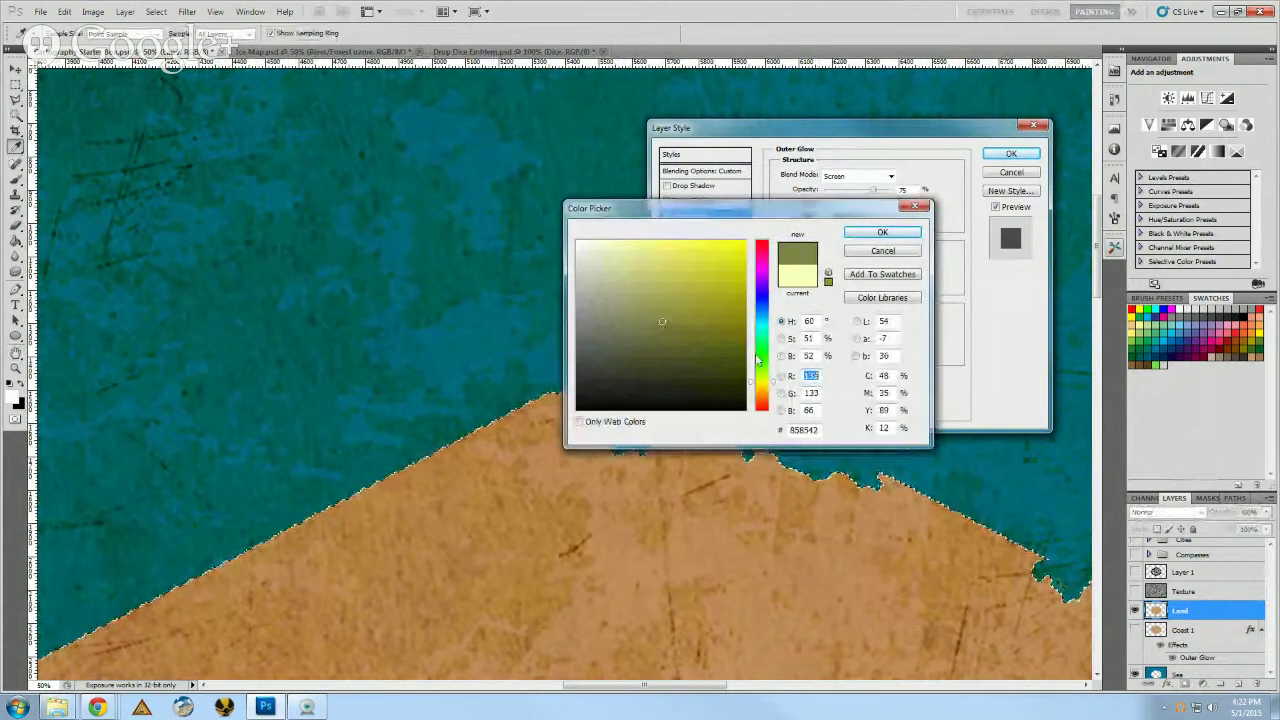
{"action": "left_click", "coordinate": [763, 350]}
{"action": "mouse_move", "coordinate": [668, 304]}
{"action": "left_mouse_down"}
{"action": "mouse_move", "coordinate": [694, 294]}
{"action": "mouse_move", "coordinate": [678, 280]}
{"action": "mouse_move", "coordinate": [641, 314]}
{"action": "mouse_move", "coordinate": [679, 303]}
{"action": "left_mouse_up"}
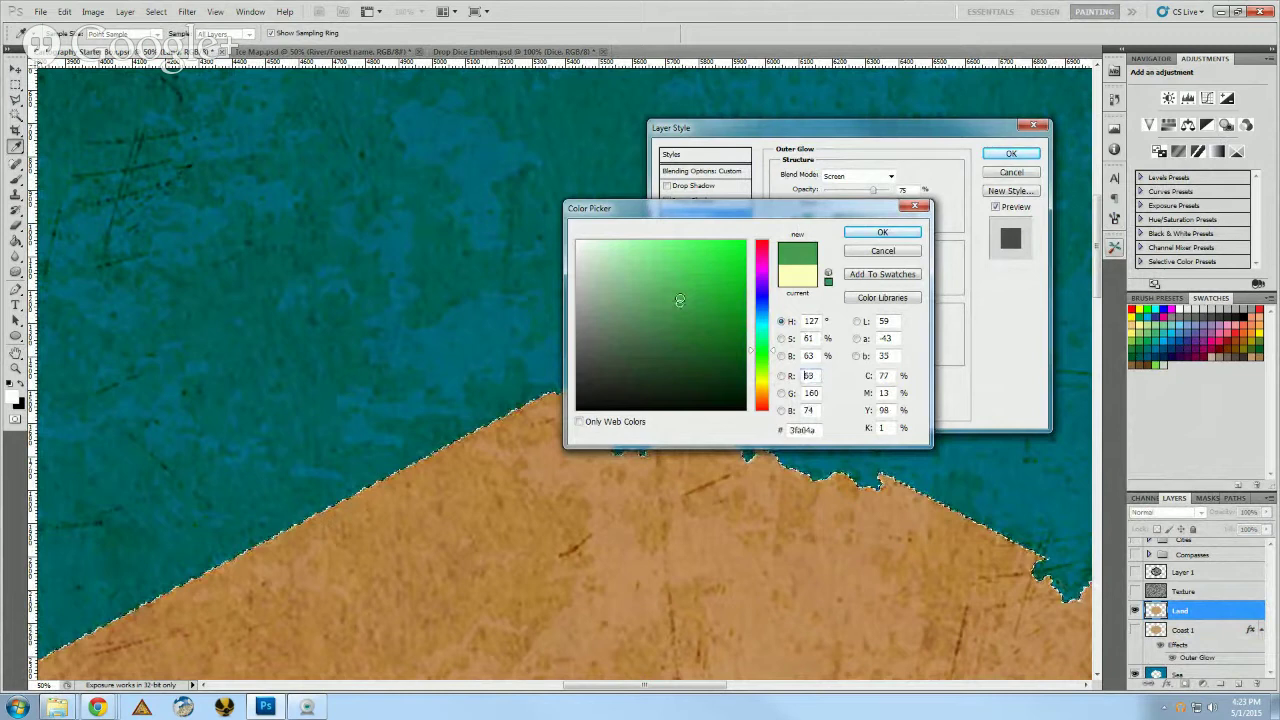
{"action": "left_click", "coordinate": [760, 333]}
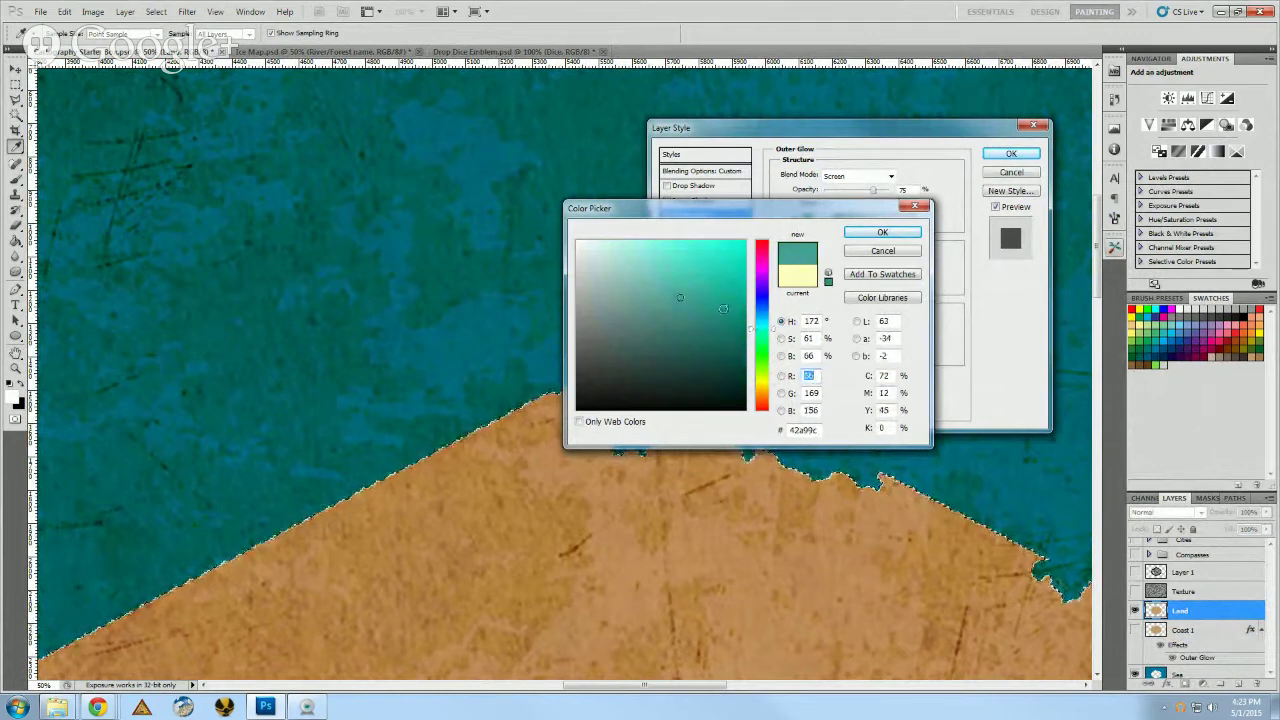
{"action": "mouse_move", "coordinate": [680, 298]}
{"action": "left_mouse_down"}
{"action": "mouse_move", "coordinate": [690, 268]}
{"action": "mouse_move", "coordinate": [720, 260]}
{"action": "mouse_move", "coordinate": [632, 248]}
{"action": "left_mouse_up"}
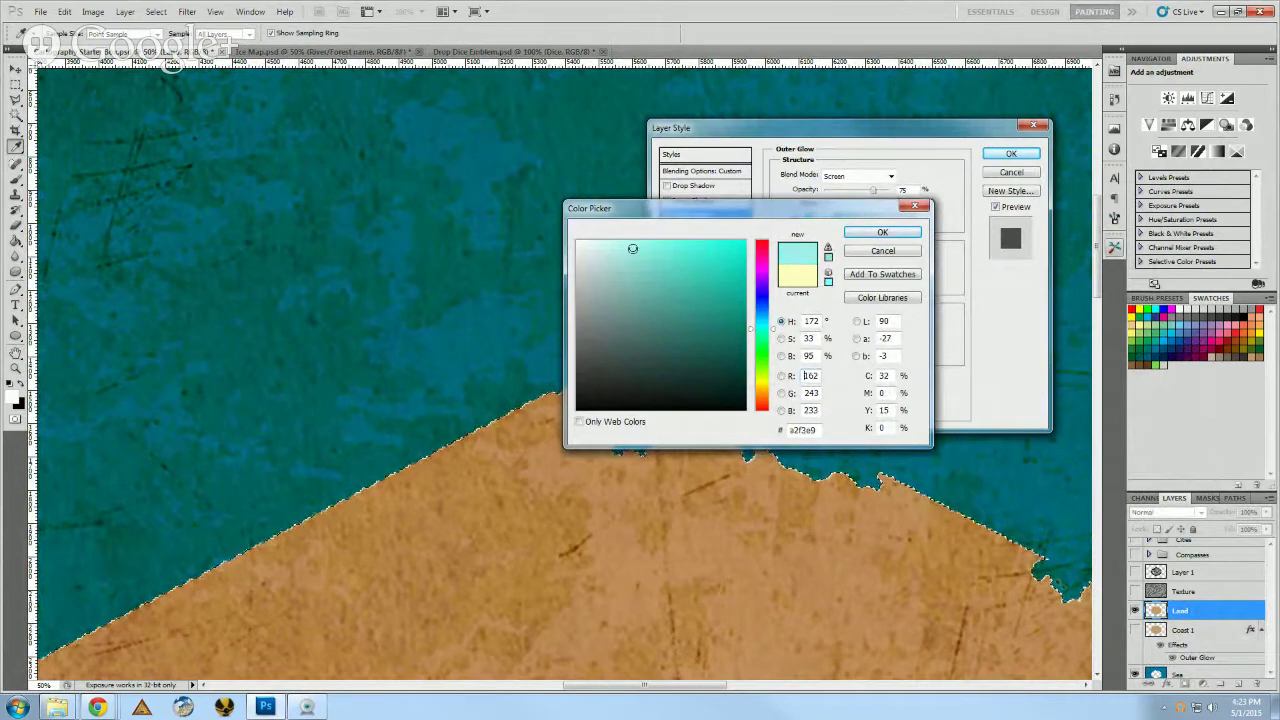
{"action": "left_click", "coordinate": [882, 232]}
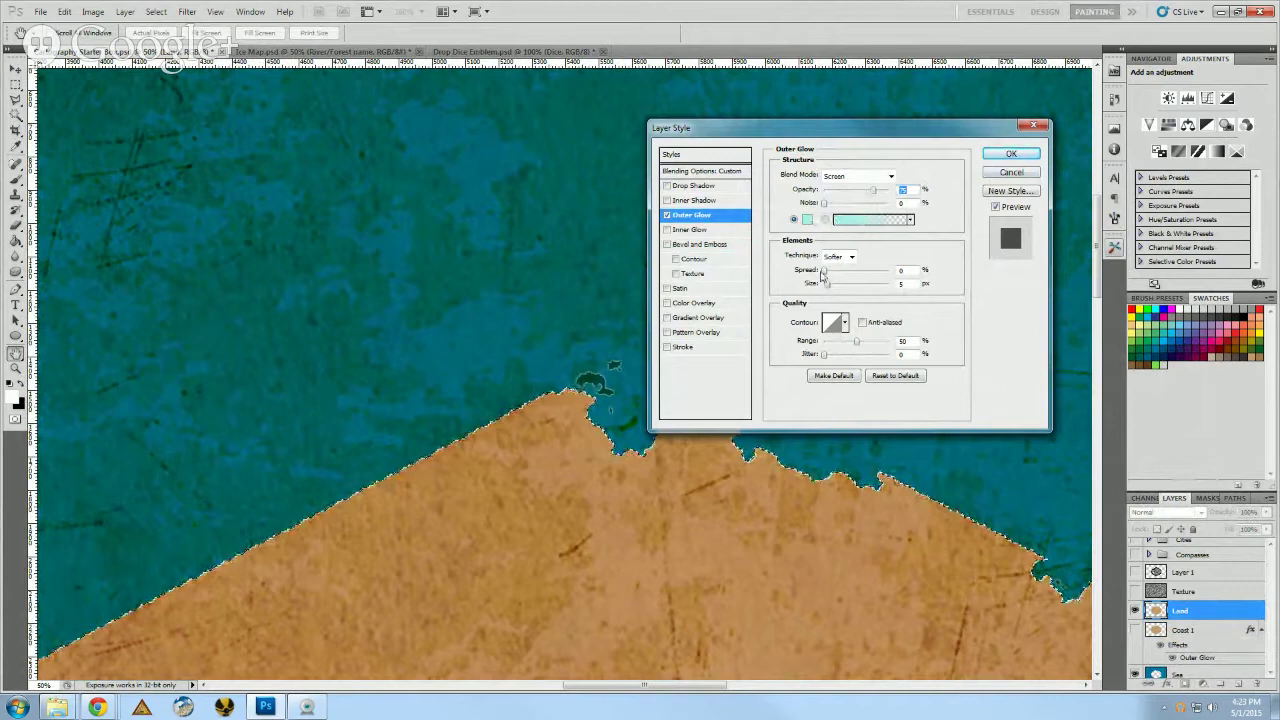
- Set the Land layer's outer glow to 63% opacity and 9% noise
{"action": "left_click", "coordinate": [595, 356], "text": "ctrl"}
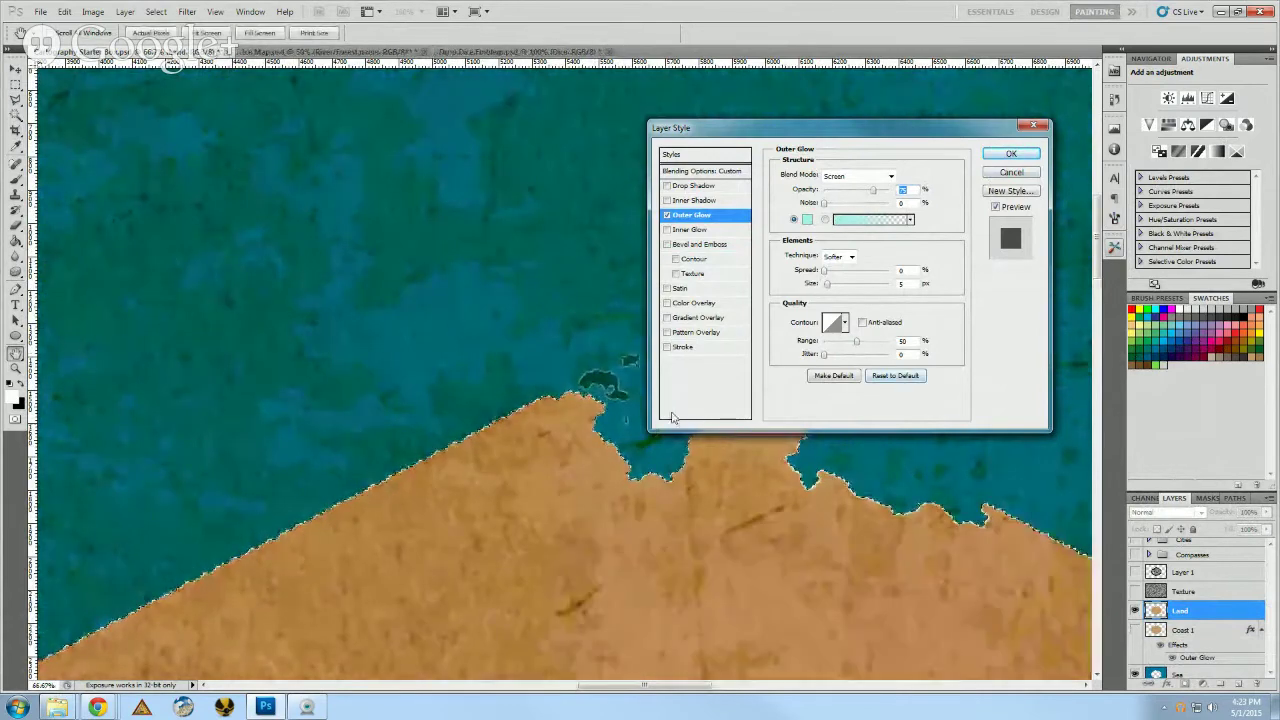
{"action": "left_click", "coordinate": [567, 447], "text": "ctrl"}
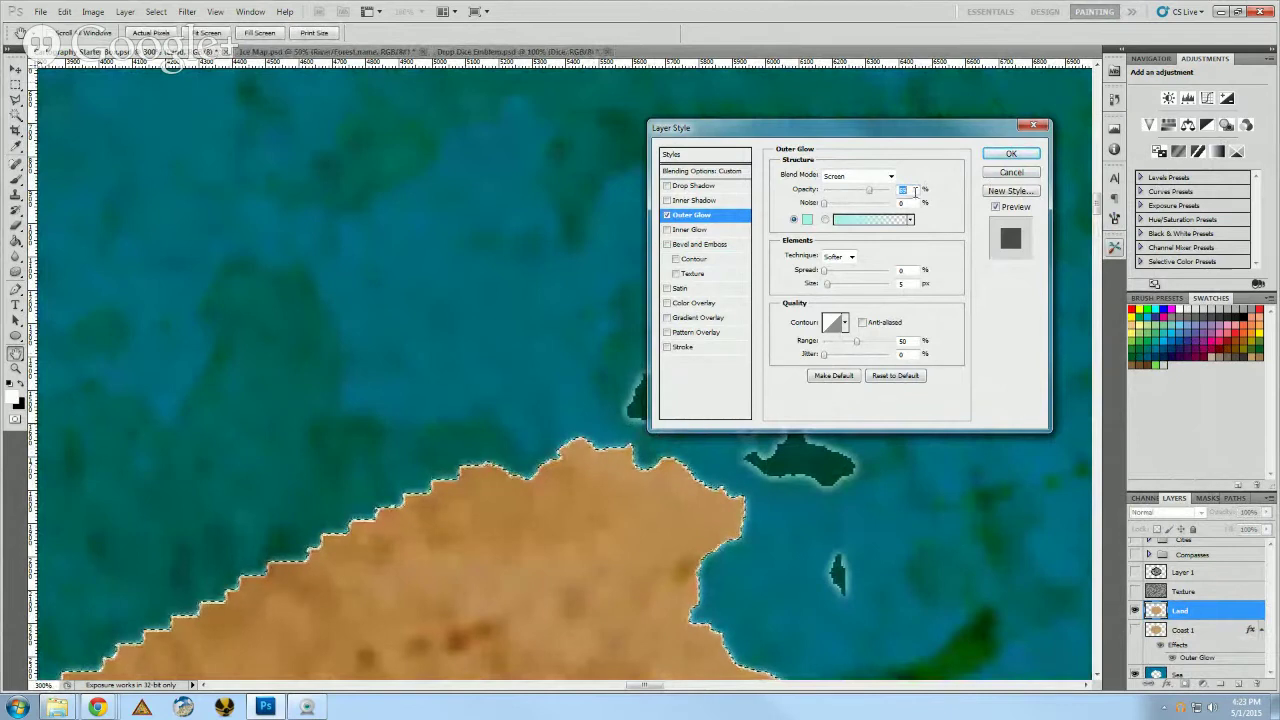
{"action": "key", "text": "Tab"}
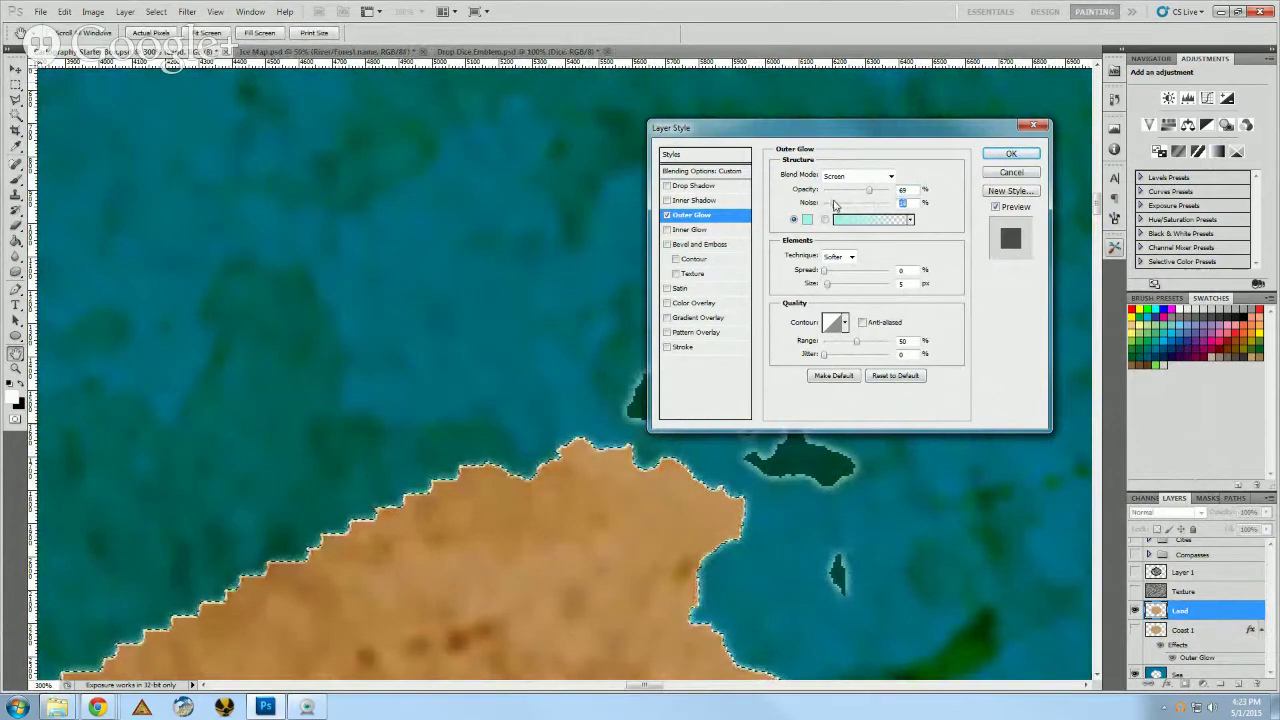
{"action": "left_click_drag", "start_coordinate": [868, 190], "coordinate": [828, 207]}
{"action": "left_click", "coordinate": [848, 205]}
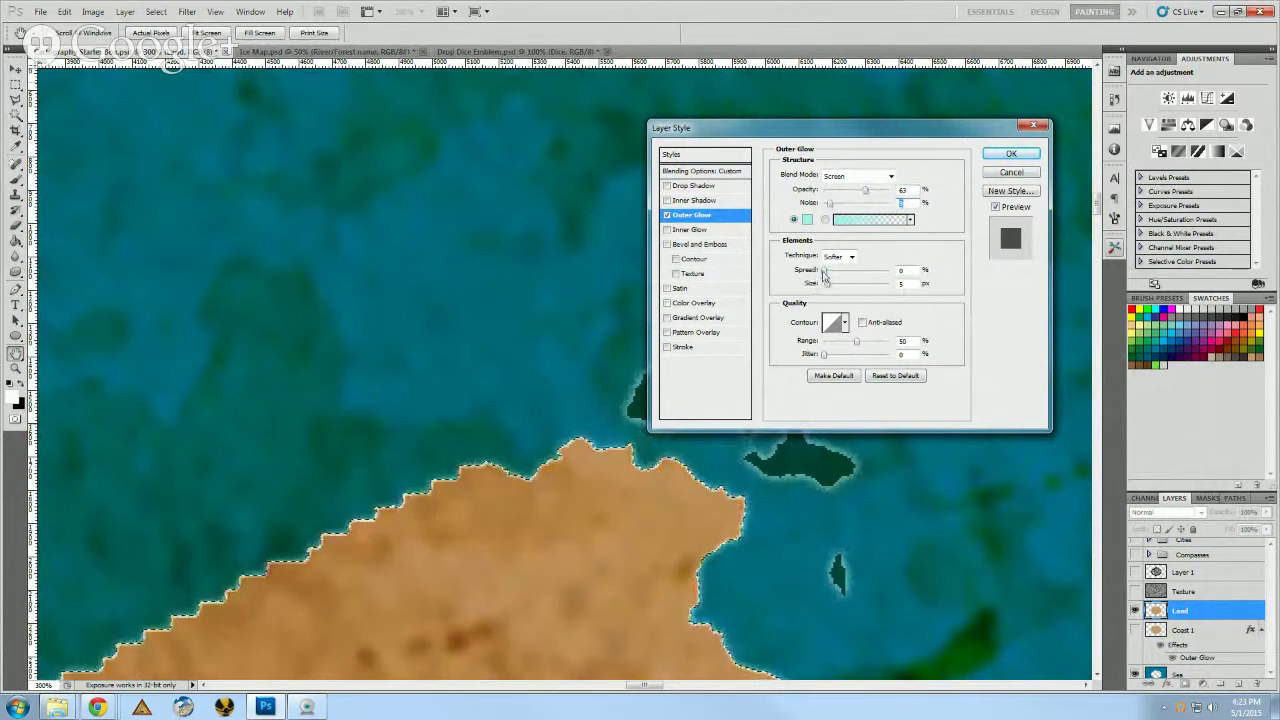
- Raise the Land glow's spread slightly, set its size to 16 px, and apply the effect
{"action": "left_click_drag", "start_coordinate": [824, 274], "coordinate": [862, 278]}
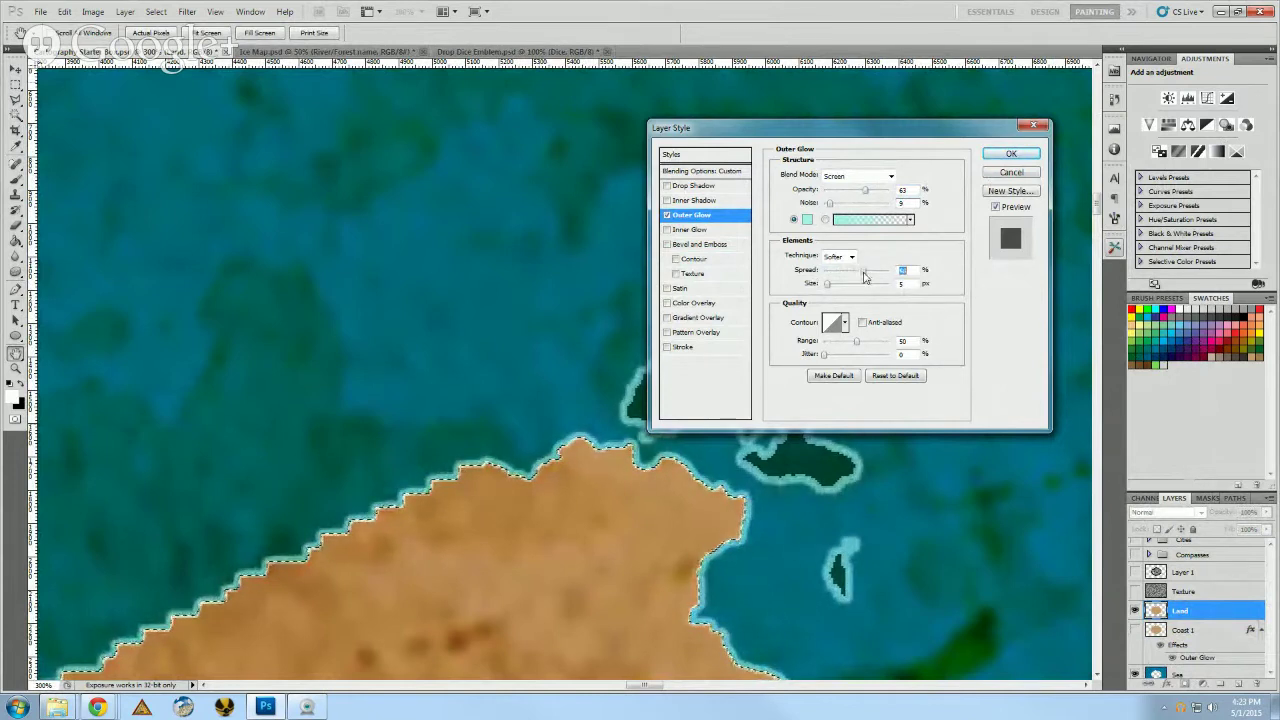
{"action": "mouse_move", "coordinate": [826, 284]}
{"action": "left_mouse_down"}
{"action": "mouse_move", "coordinate": [861, 278]}
{"action": "mouse_move", "coordinate": [840, 283]}
{"action": "left_mouse_up"}
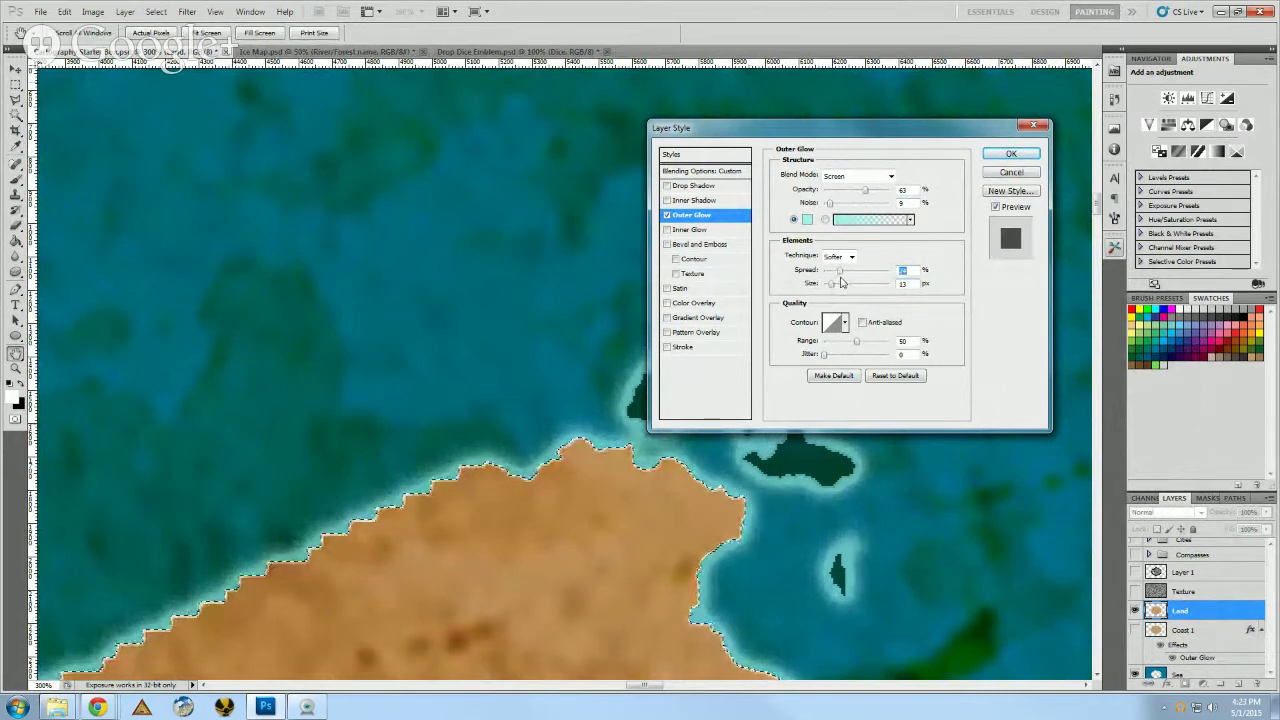
{"action": "left_click", "coordinate": [832, 285]}
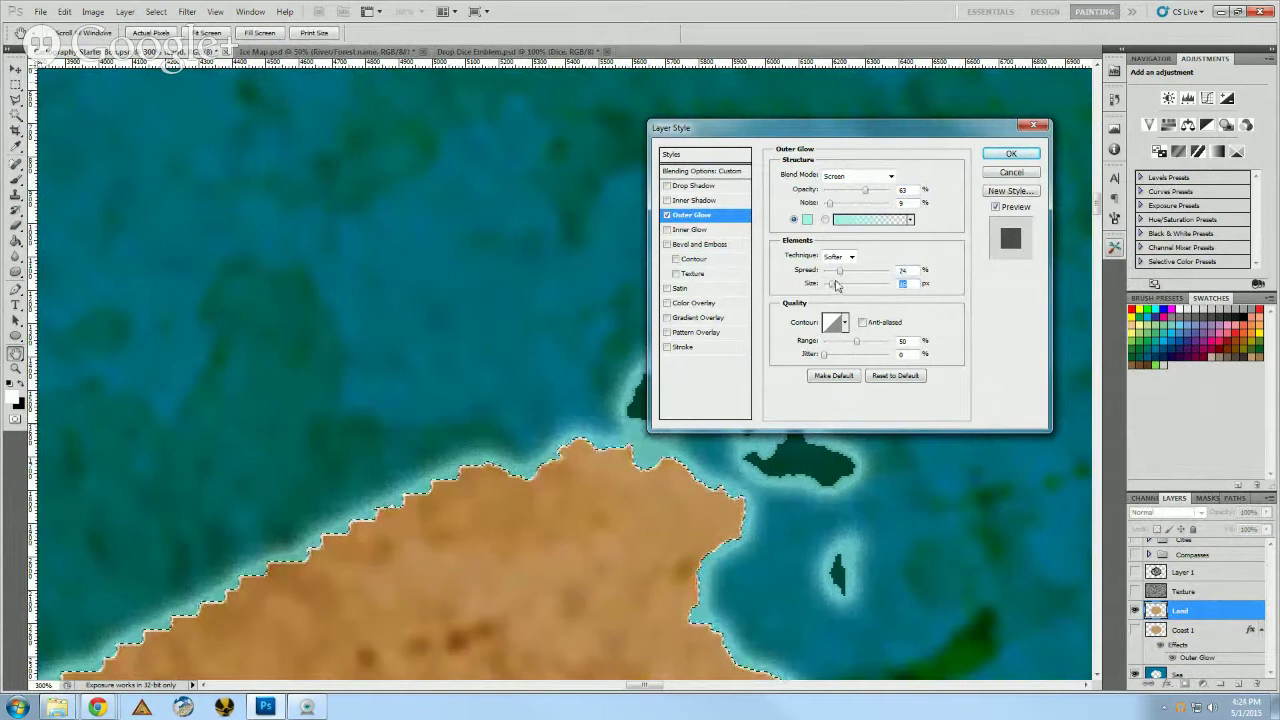
{"action": "left_click_drag", "start_coordinate": [840, 271], "coordinate": [838, 271]}
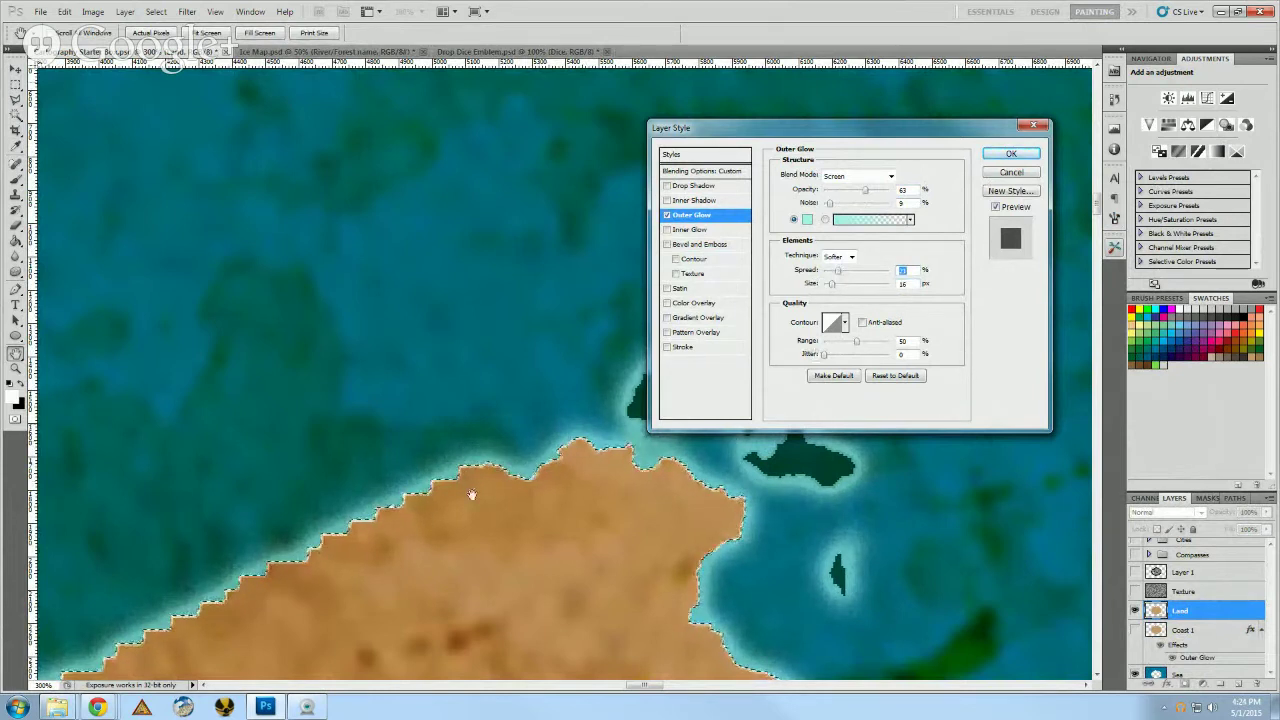
{"action": "left_click", "coordinate": [1010, 155]}
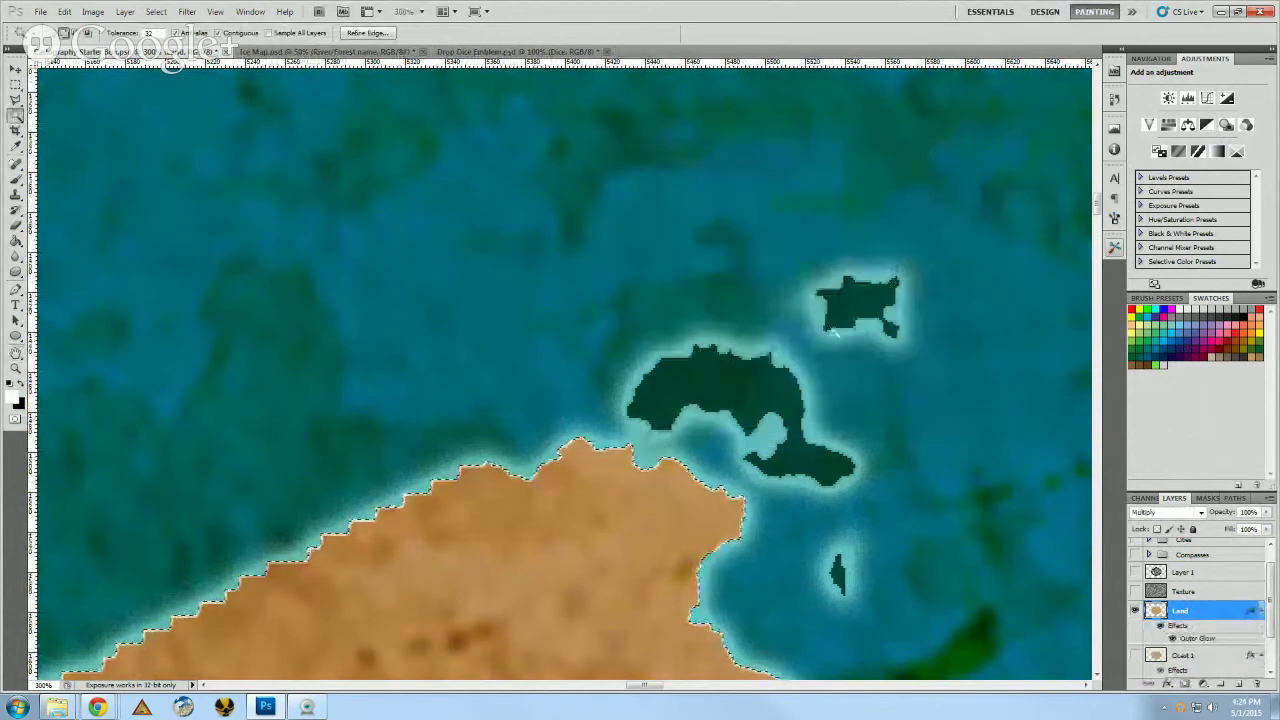
- Examine the glowing coastline around the whole land shape at full-map scale
{"action": "key", "text": "ctrl+minus"}
{"action": "key", "text": "ctrl+minus"}
{"action": "key", "text": "ctrl+minus"}
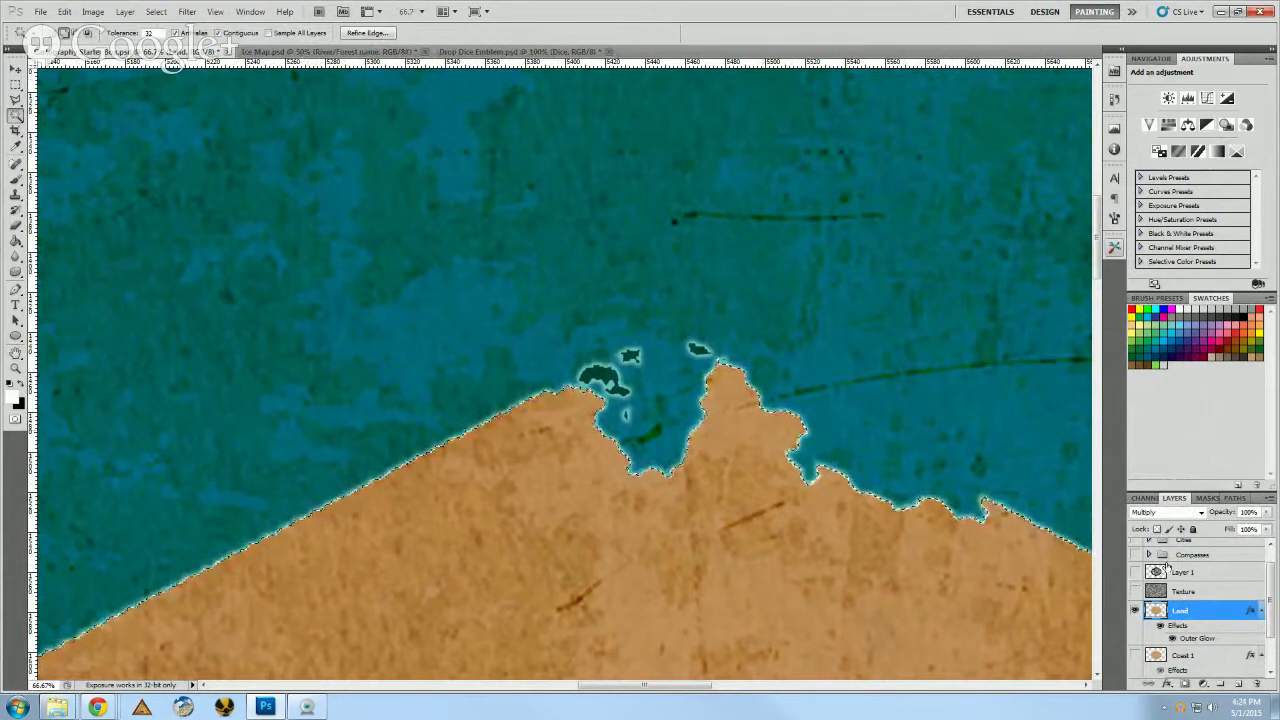
{"action": "scroll", "coordinate": [1167, 568], "scroll_direction": "up", "scroll_amount": 2}
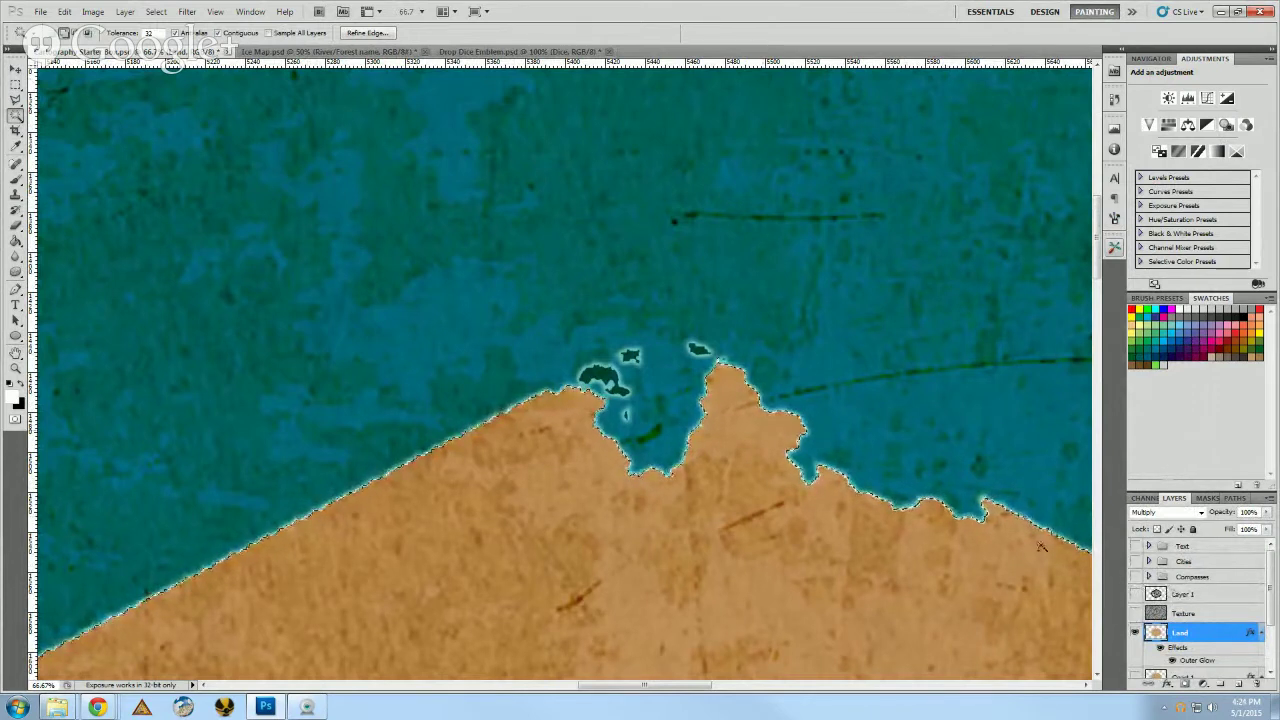
{"action": "key", "text": "ctrl+minus"}
{"action": "key", "text": "ctrl+minus"}
{"action": "key", "text": "ctrl+minus"}
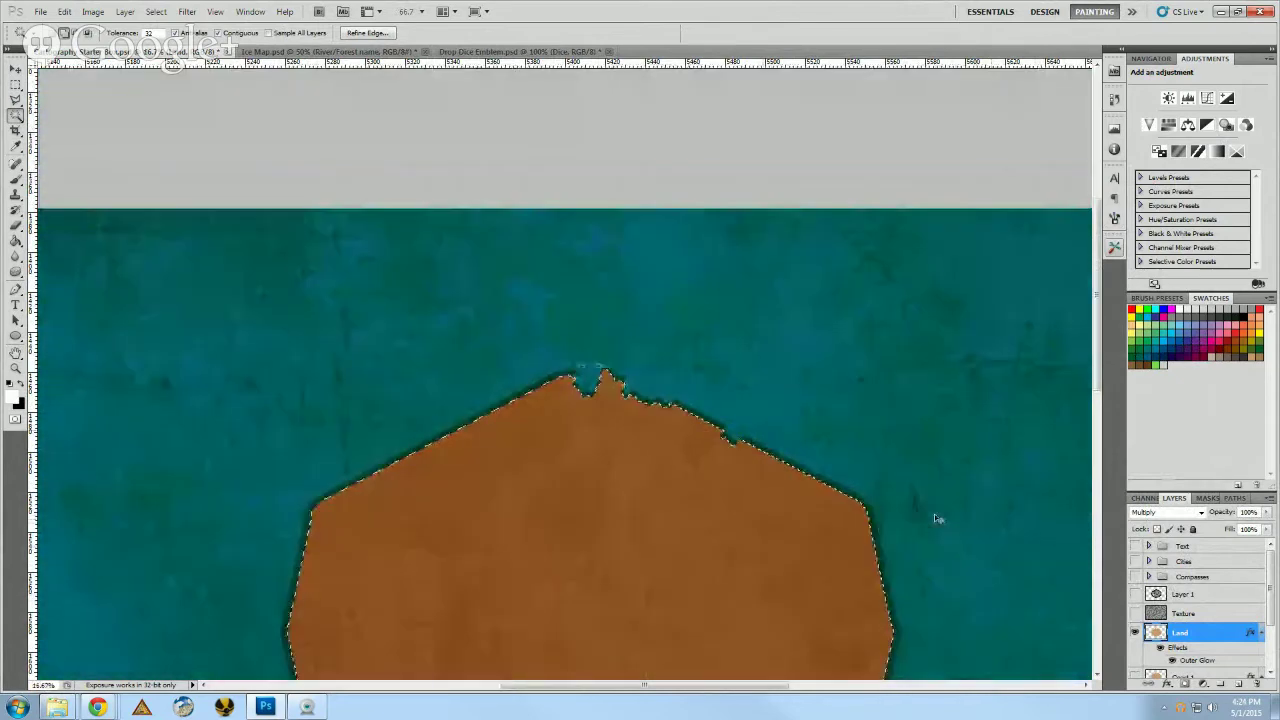
{"action": "scroll", "coordinate": [930, 515], "scroll_direction": "down", "scroll_amount": 5}
{"action": "key", "text": "ctrl+minus"}
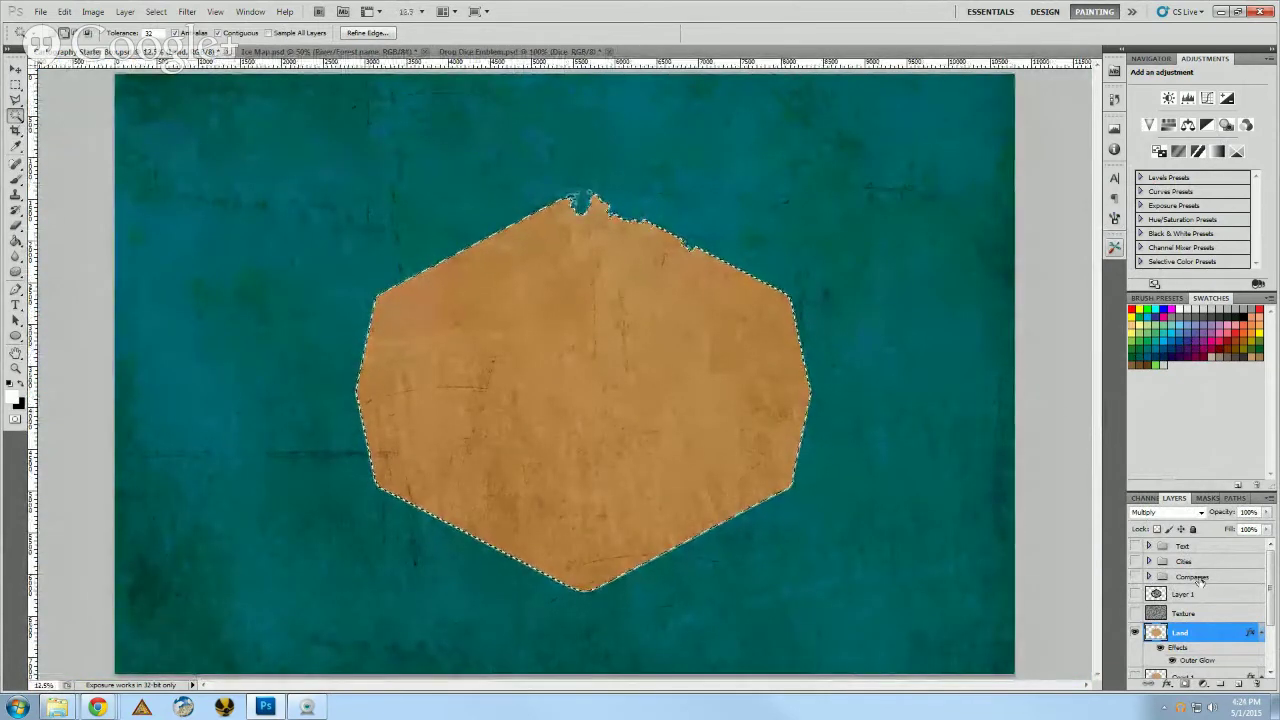
- Show the Cities group, inspect its Town and Capital markers close up on the land, and hide the group again
{"action": "left_click", "coordinate": [1135, 577]}
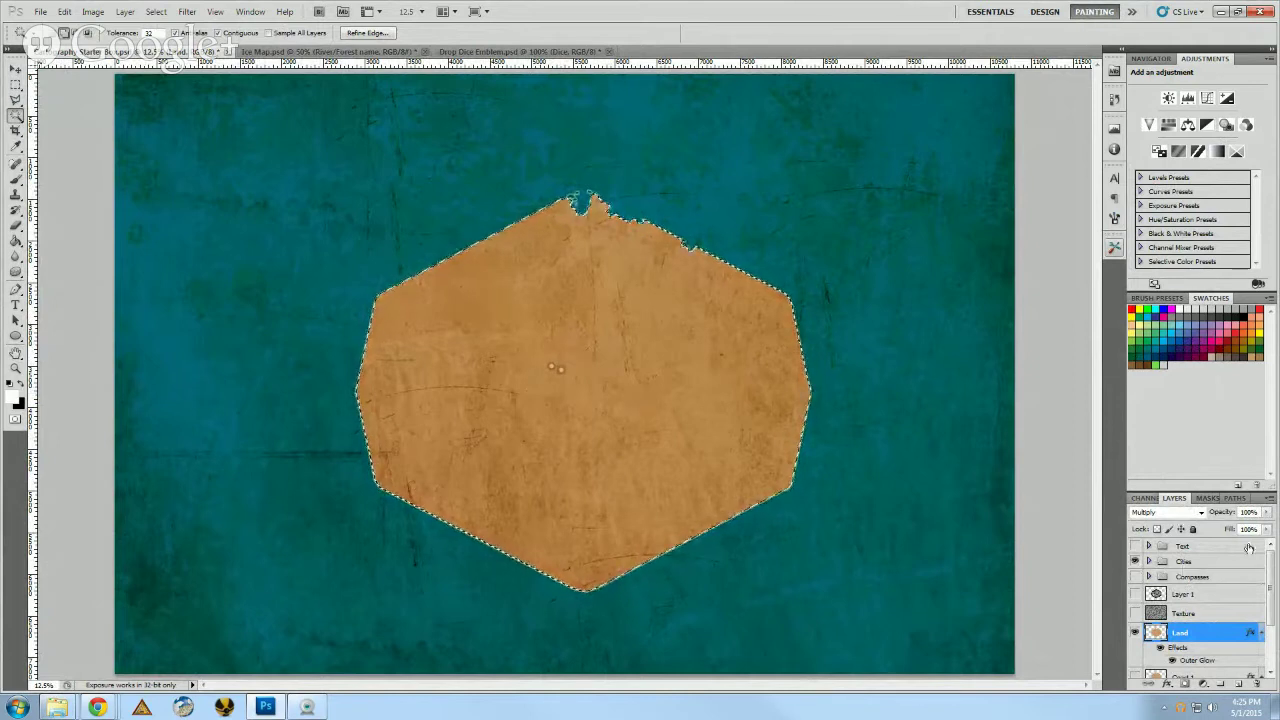
{"action": "left_click", "coordinate": [1149, 561]}
{"action": "left_click", "coordinate": [1196, 599]}
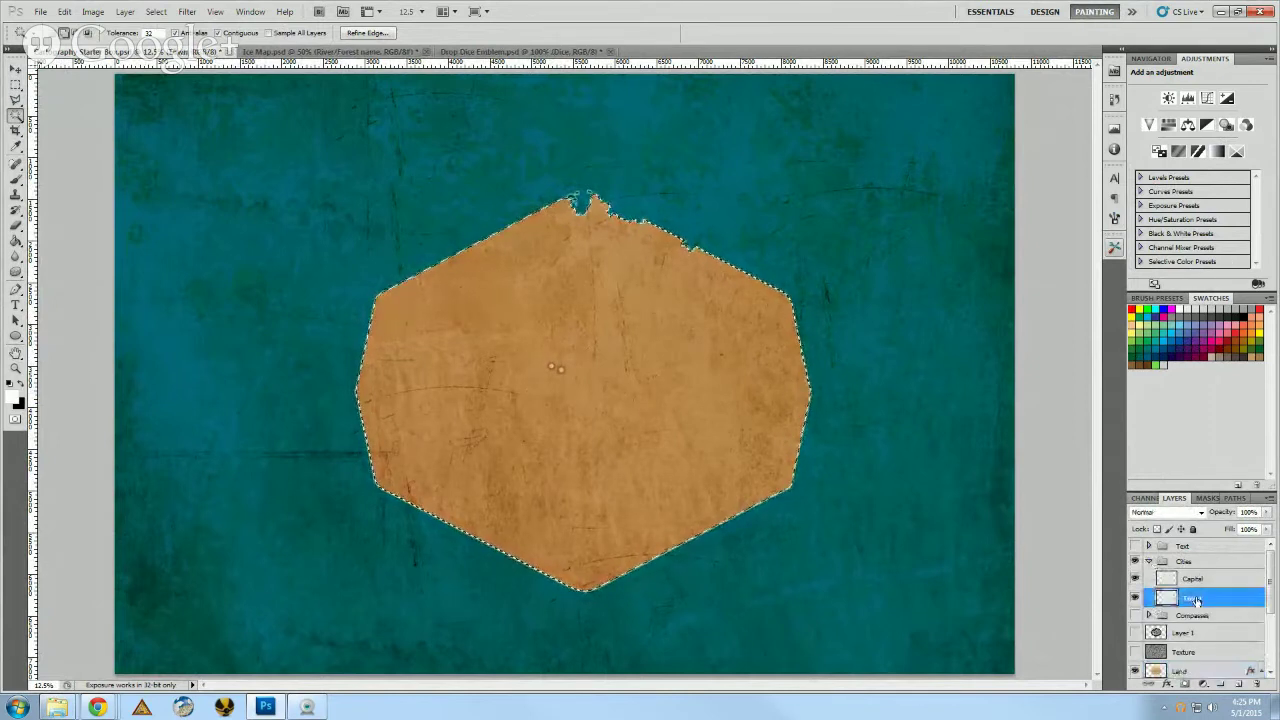
{"action": "left_click", "coordinate": [1190, 580]}
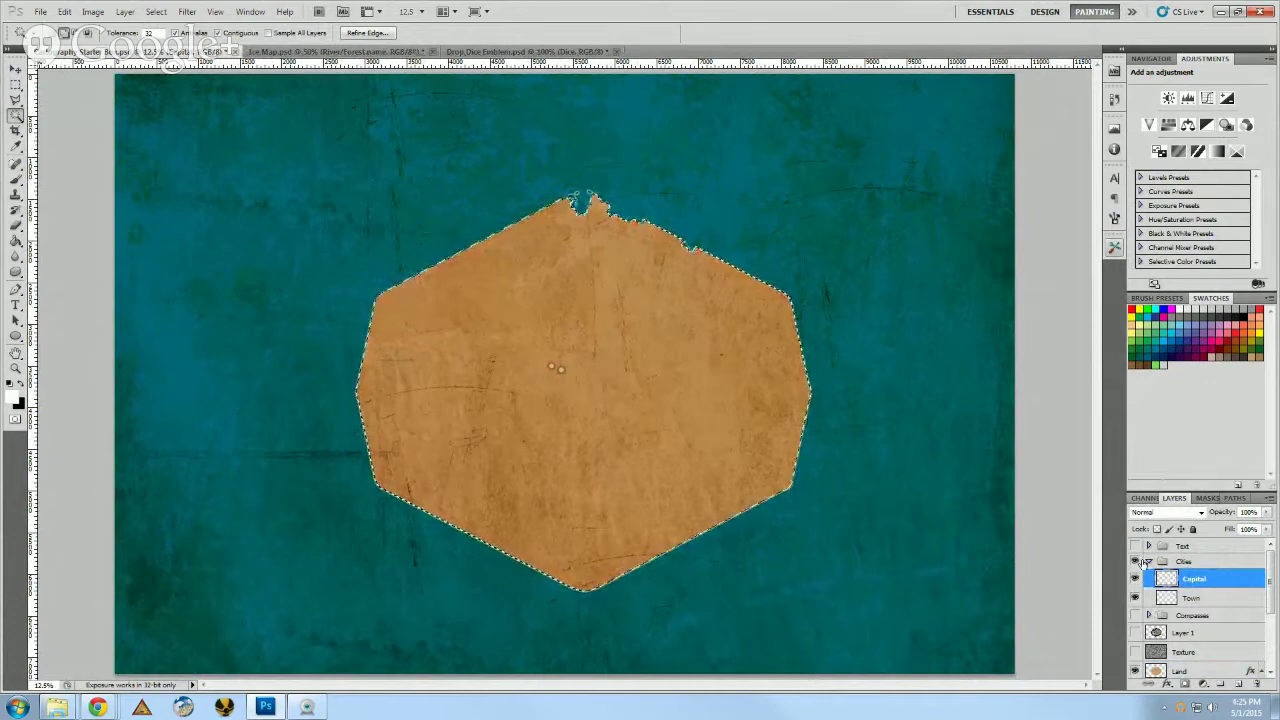
{"action": "key", "text": "ctrl+plus"}
{"action": "key", "text": "ctrl+plus"}
{"action": "key", "text": "ctrl+plus"}
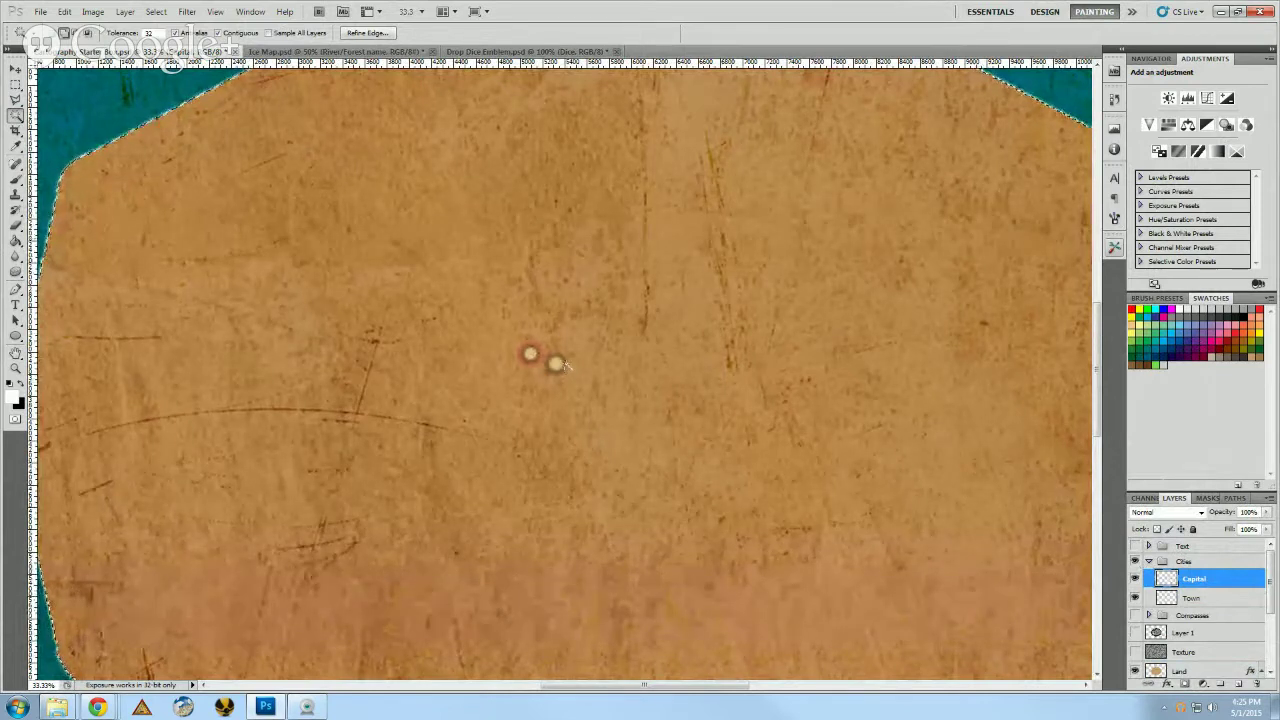
{"action": "left_click", "coordinate": [1134, 561]}
- Expand and show the Text group to view its font samples over the map
{"action": "left_click", "coordinate": [1148, 546]}
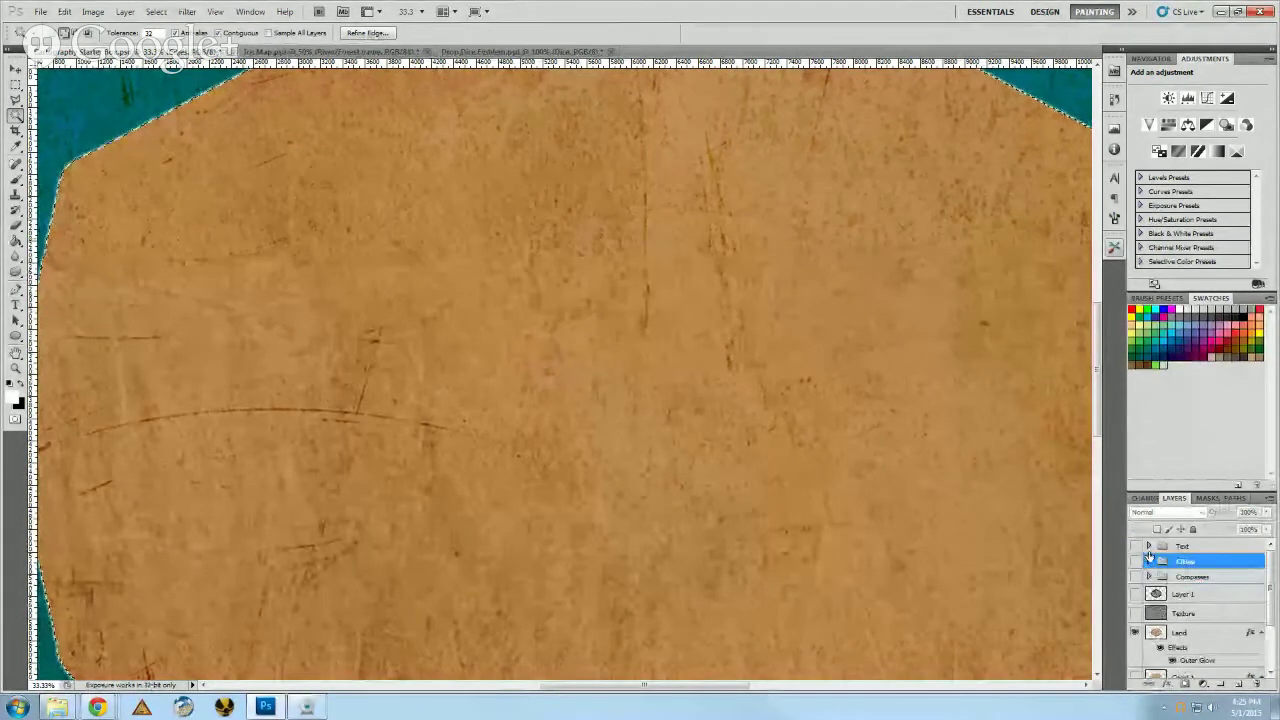
{"action": "key", "text": "ctrl+minus"}
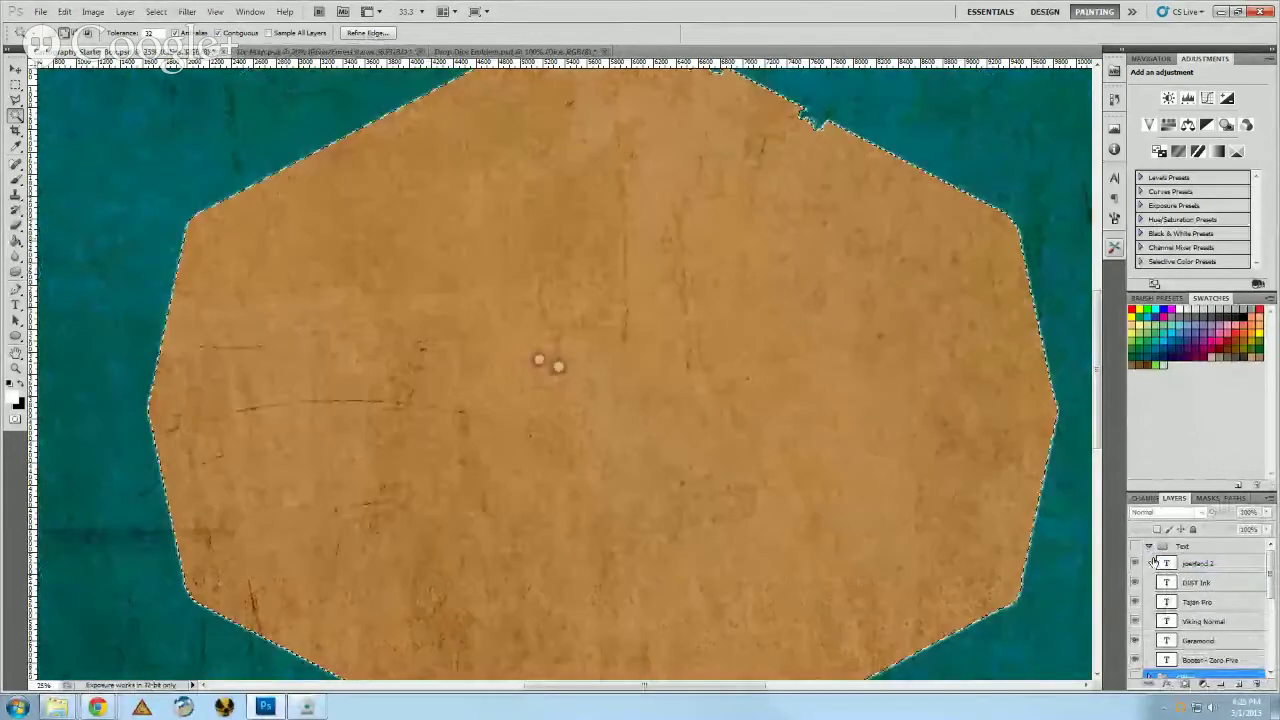
{"action": "left_click", "coordinate": [1134, 546]}
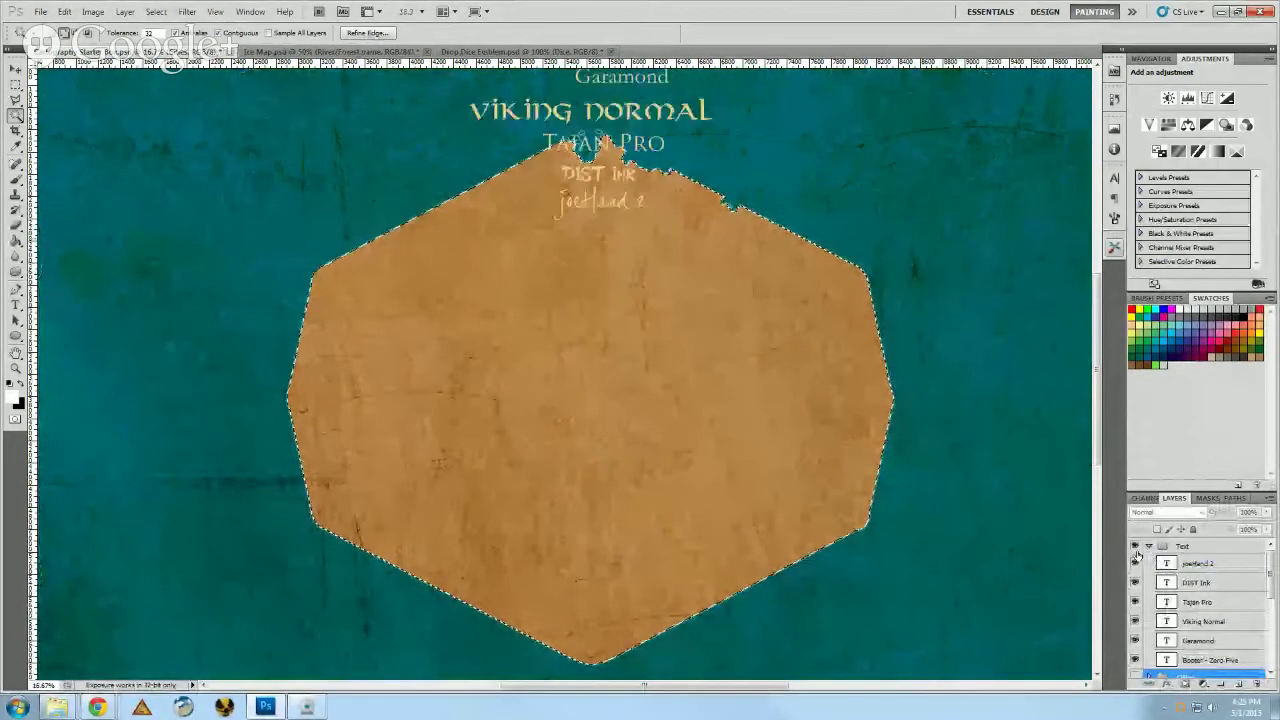
{"action": "scroll", "coordinate": [595, 465], "scroll_direction": "up", "scroll_amount": 2}
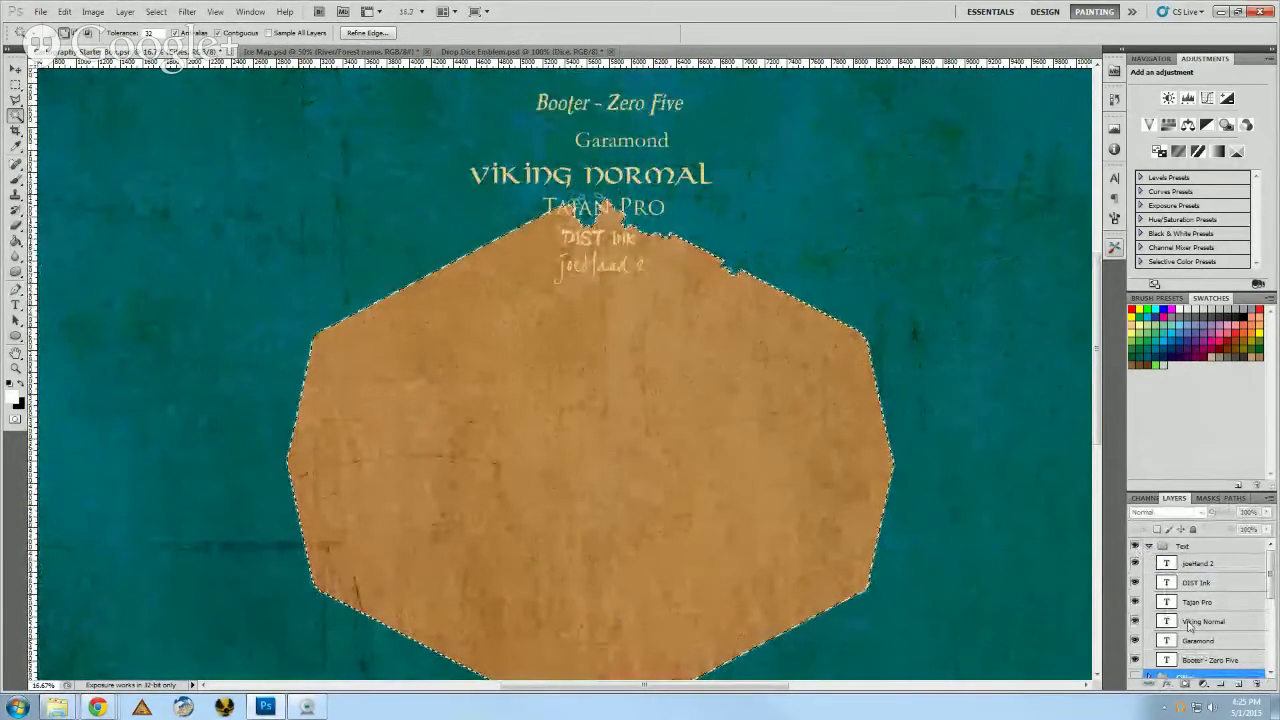
{"action": "scroll", "coordinate": [1176, 628], "scroll_direction": "down", "scroll_amount": 5}
{"action": "scroll", "coordinate": [1176, 628], "scroll_direction": "up", "scroll_amount": 1}
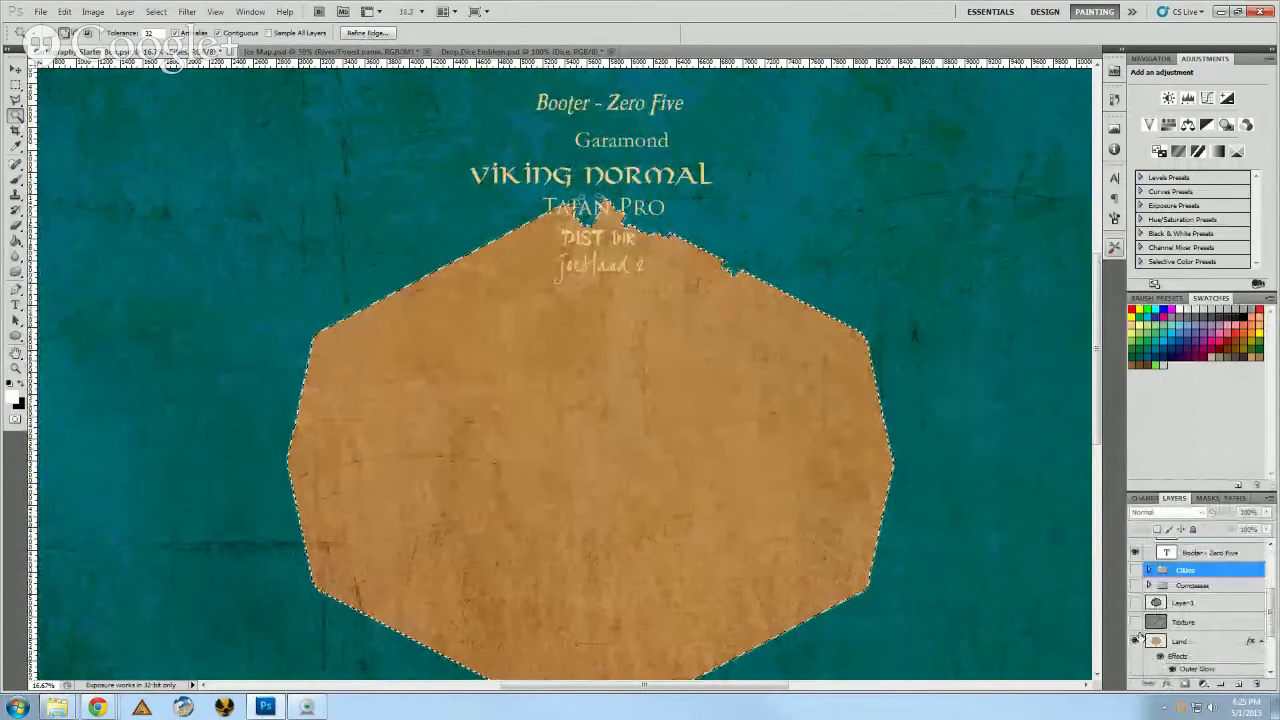
- Hide the Land layer to expose the bare papyrus shape inside the sea
{"action": "left_click", "coordinate": [1135, 641]}
{"action": "scroll", "coordinate": [1139, 641], "scroll_direction": "down", "scroll_amount": 1}
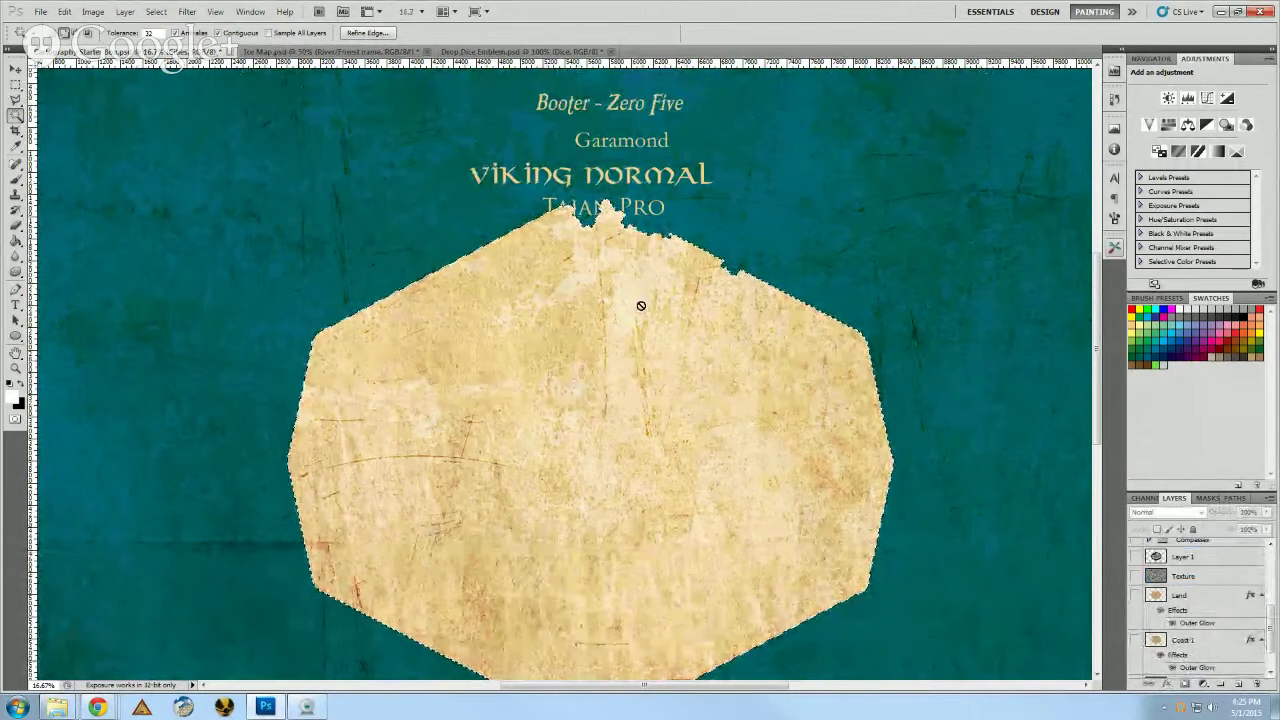
{"action": "scroll", "coordinate": [1188, 632], "scroll_direction": "down", "scroll_amount": 2}
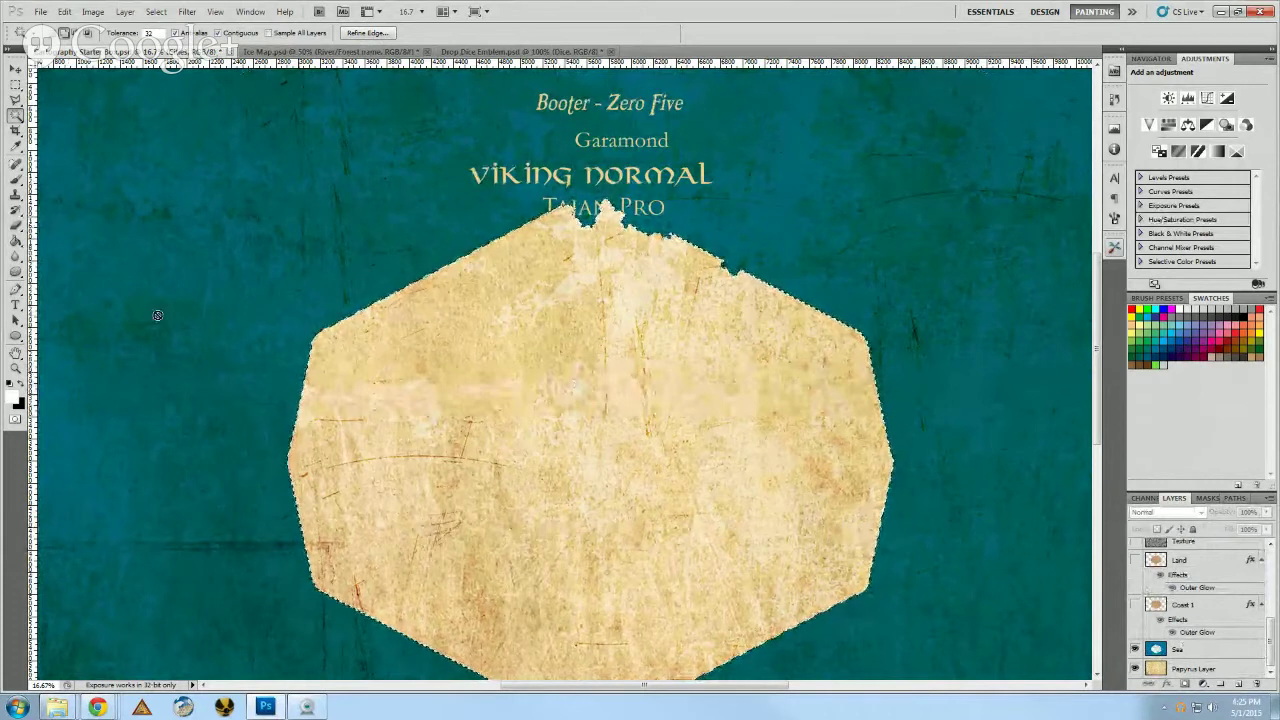
- Fill the selected land area on the Sea layer with a teal sampled from the water using the Paint Bucket, and deselect
{"action": "left_click", "coordinate": [17, 180]}
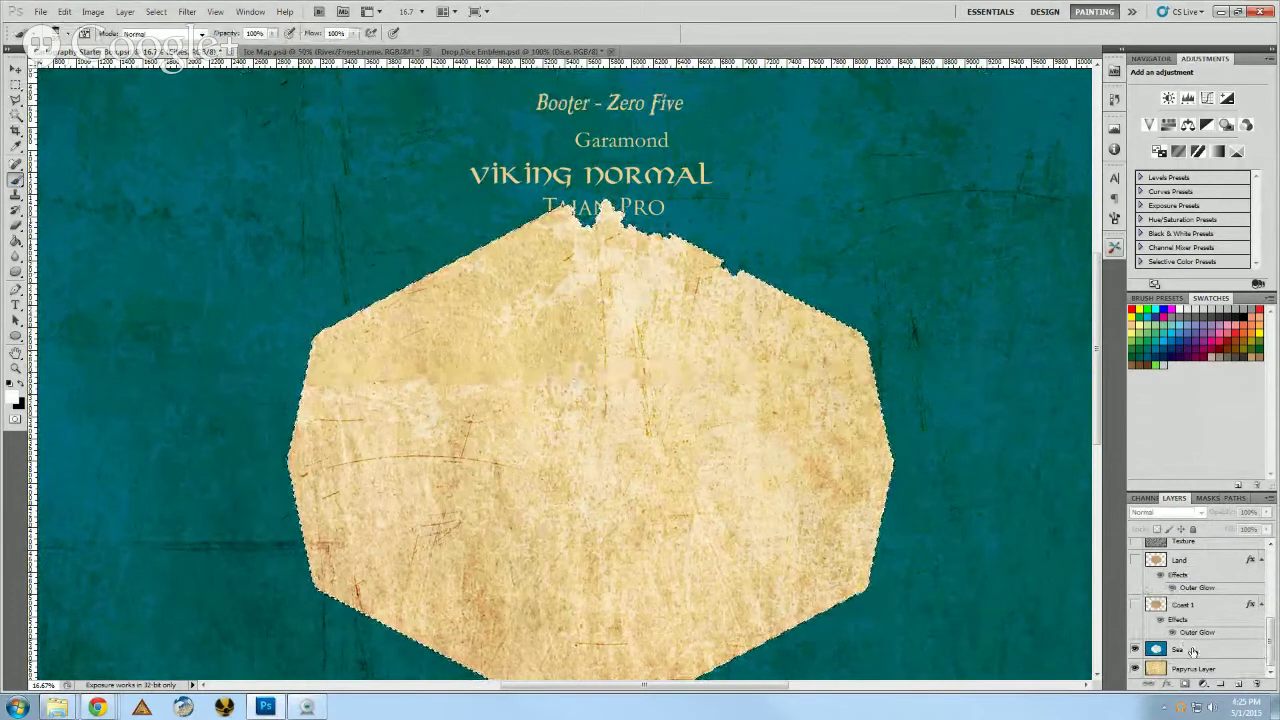
{"action": "key", "text": "alt+bracketleft"}
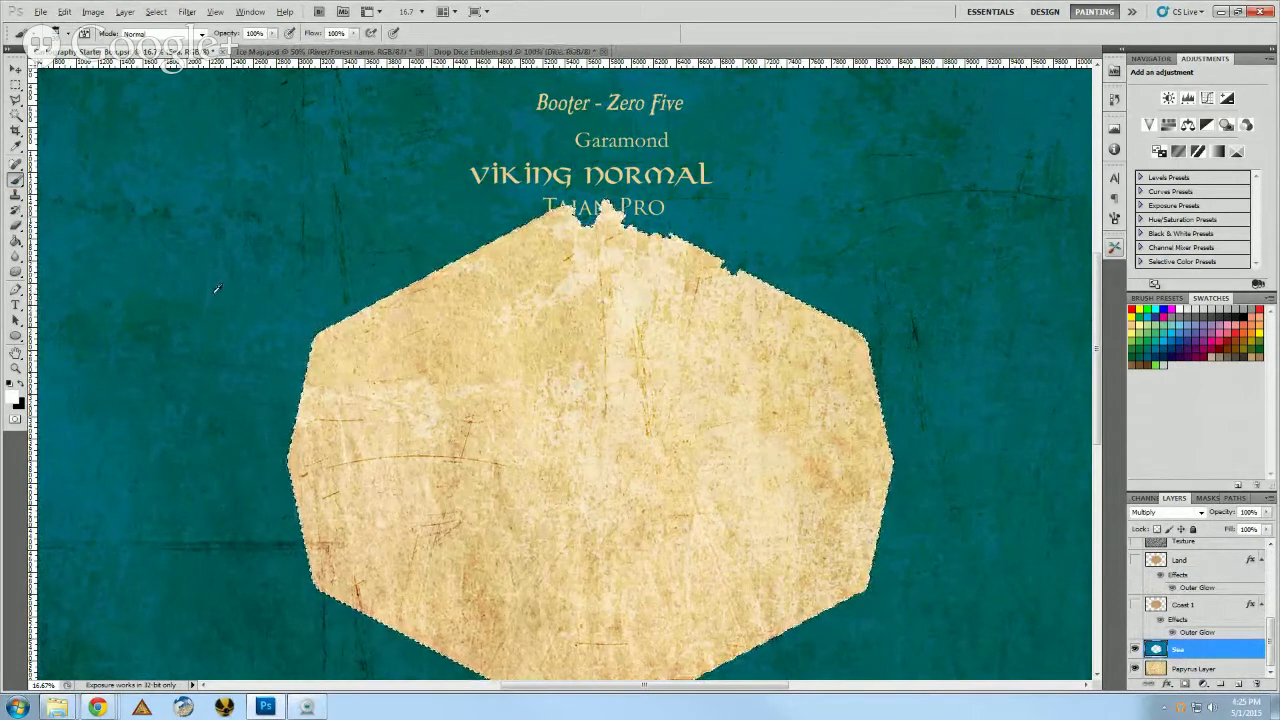
{"action": "left_click", "coordinate": [182, 308], "text": "alt"}
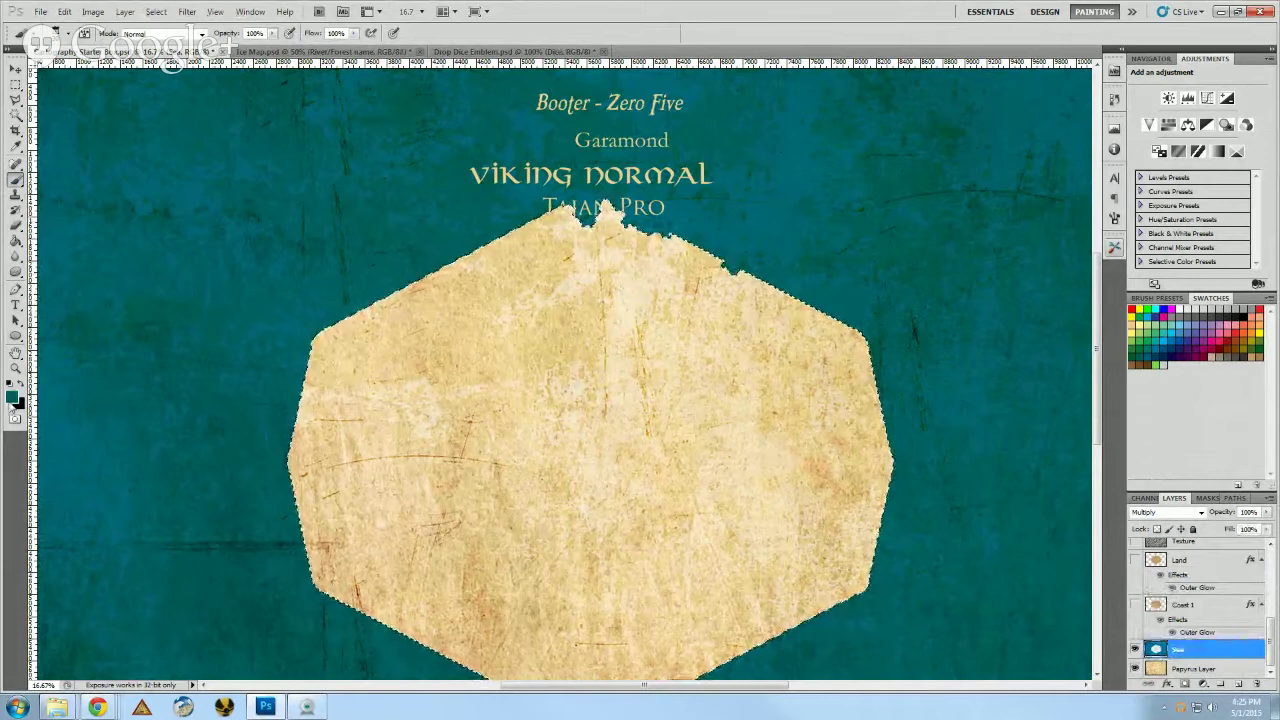
{"action": "left_click", "coordinate": [16, 241]}
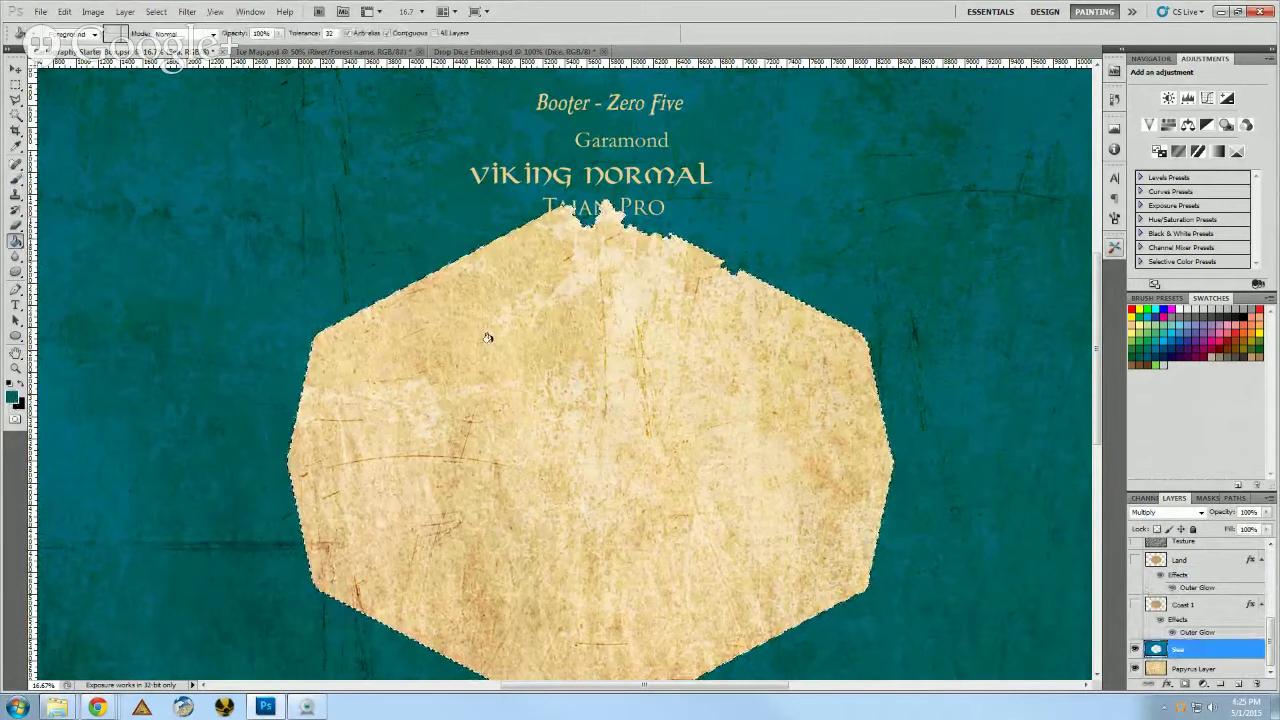
{"action": "left_click", "coordinate": [281, 388]}
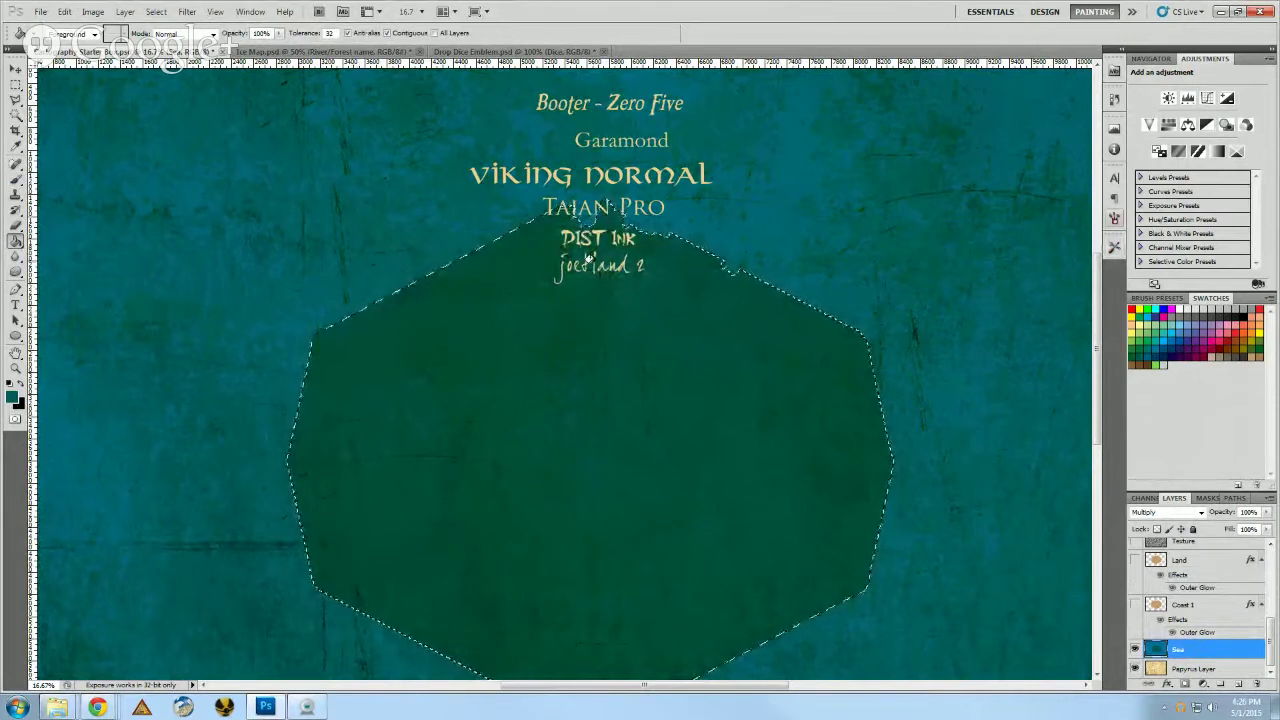
{"action": "left_click", "coordinate": [156, 11]}
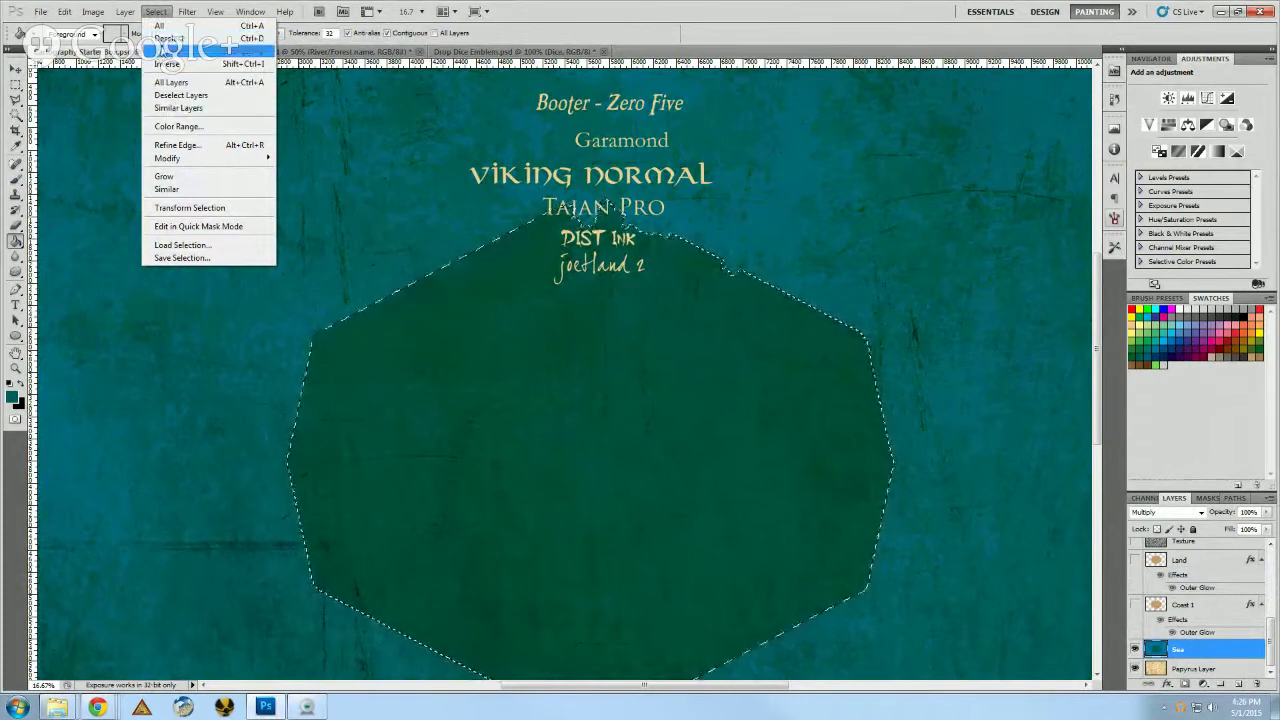
{"action": "left_click", "coordinate": [168, 38]}
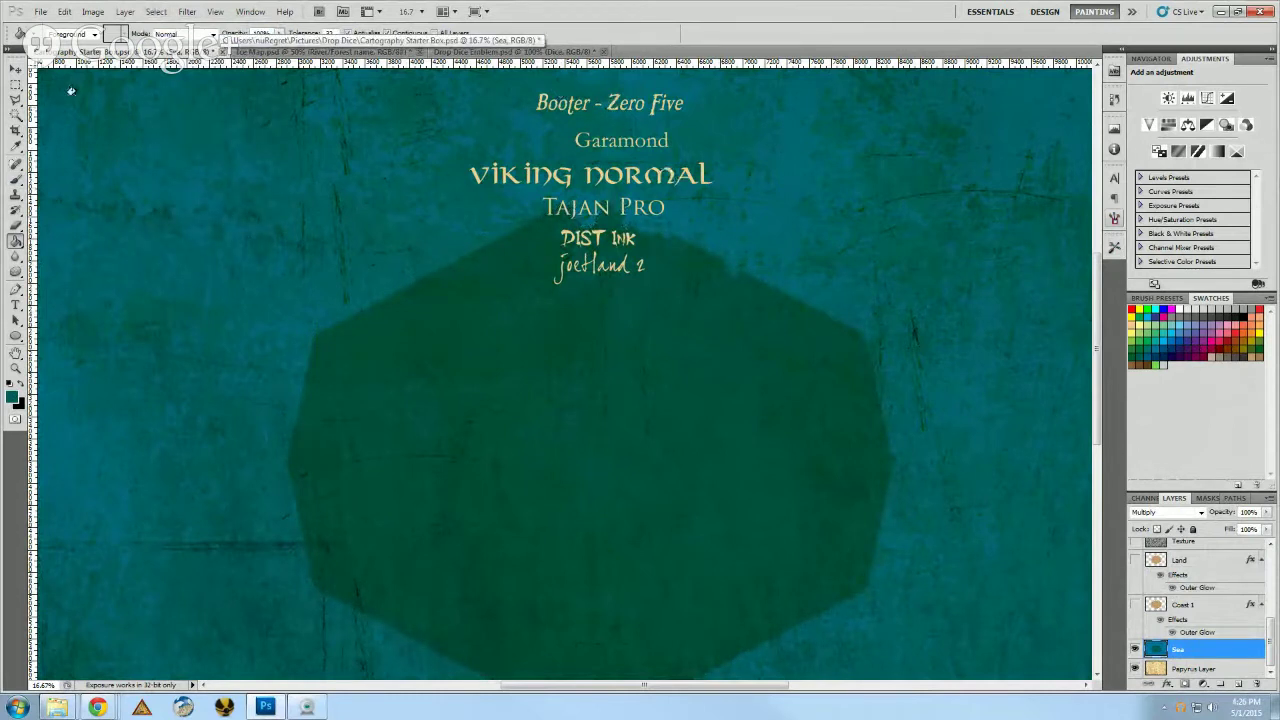
- Examine the font samples close up and compare them with the lettering in the Drop Dice Emblem document
{"action": "scroll", "coordinate": [593, 355], "scroll_direction": "up", "scroll_amount": 3}
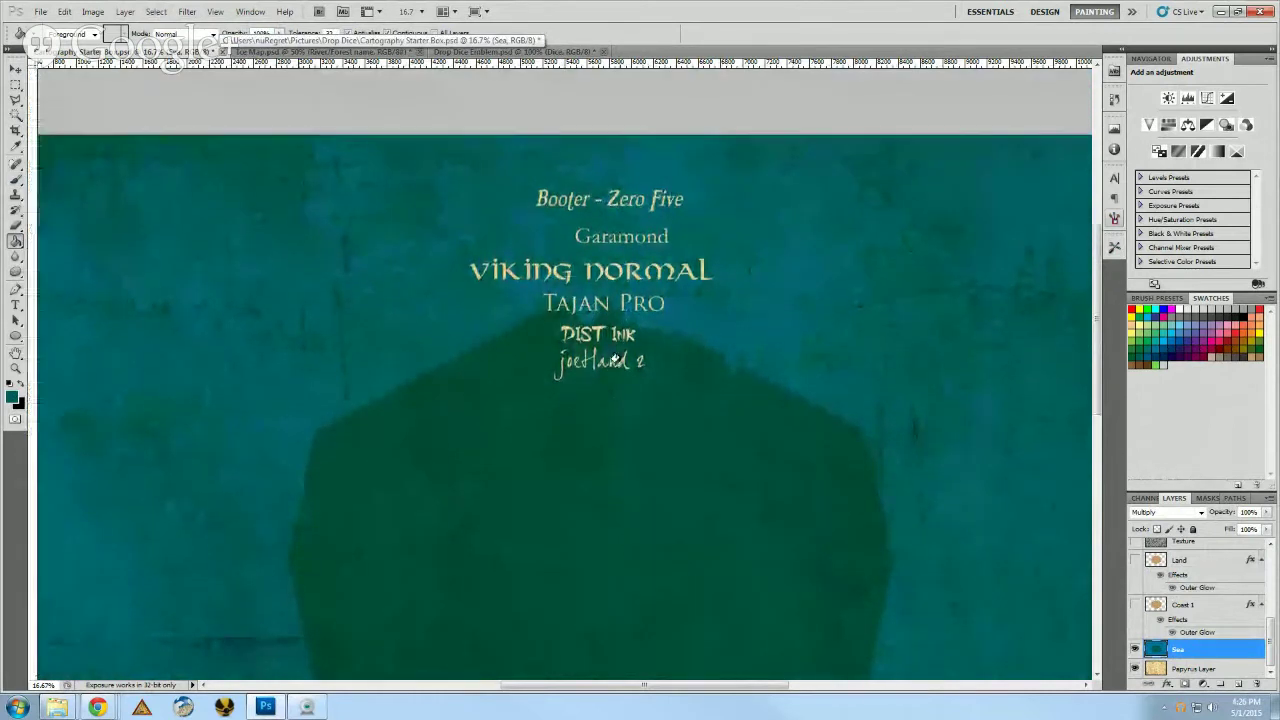
{"action": "key", "text": "ctrl+plus"}
{"action": "scroll", "coordinate": [749, 466], "scroll_direction": "up", "scroll_amount": 2}
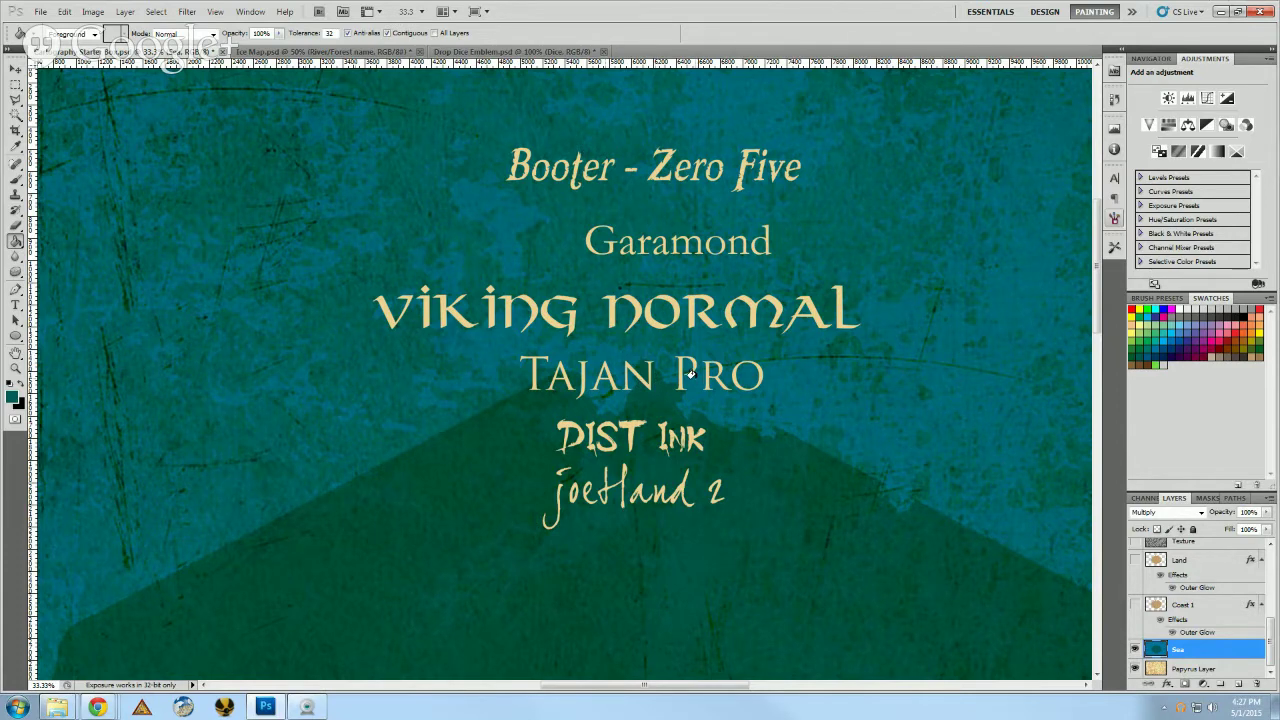
{"action": "left_click", "coordinate": [525, 51]}
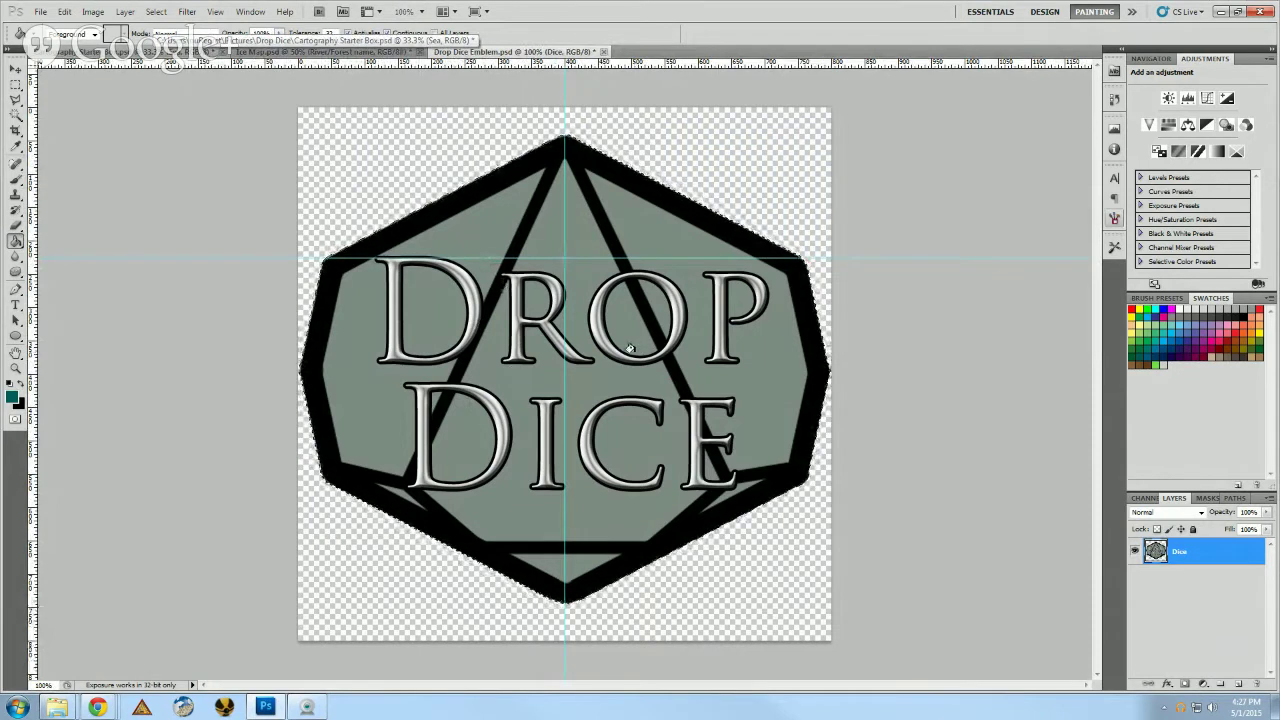
{"action": "key", "text": "ctrl+Tab"}
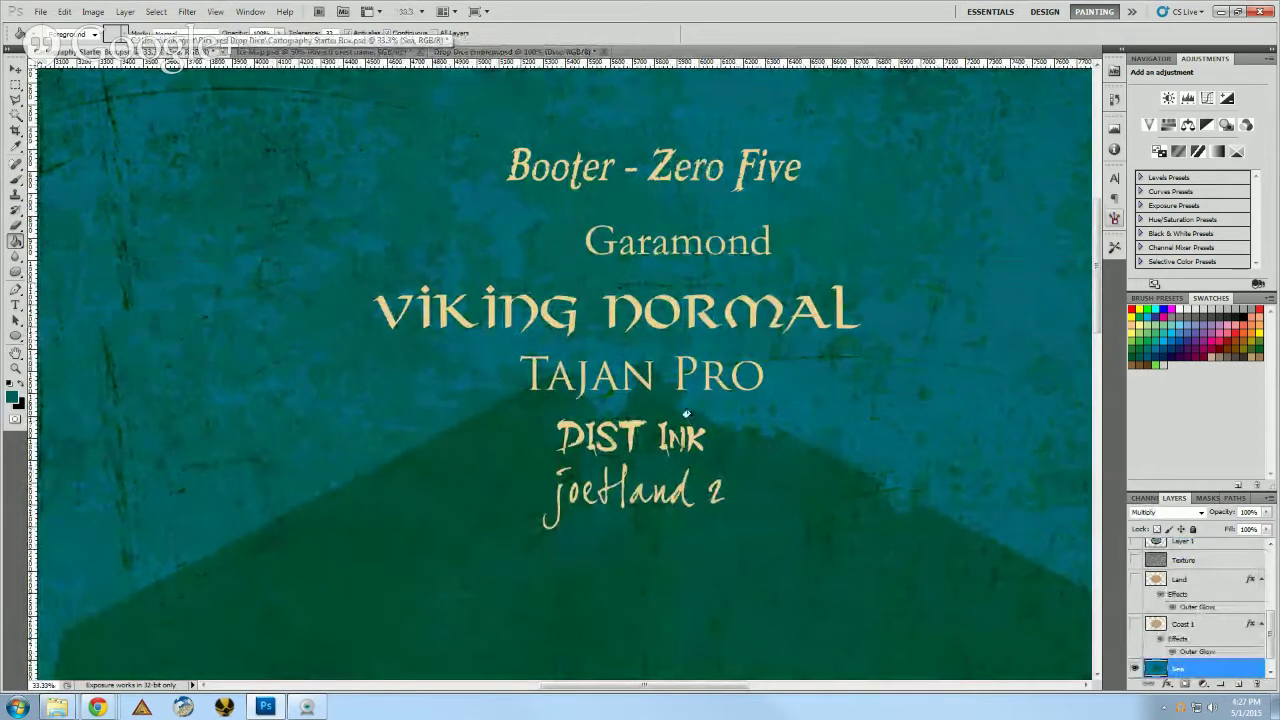
- Open the joeHand 2 text layer's style settings and close them without changes
{"action": "scroll", "coordinate": [1165, 591], "scroll_direction": "up", "scroll_amount": 5}
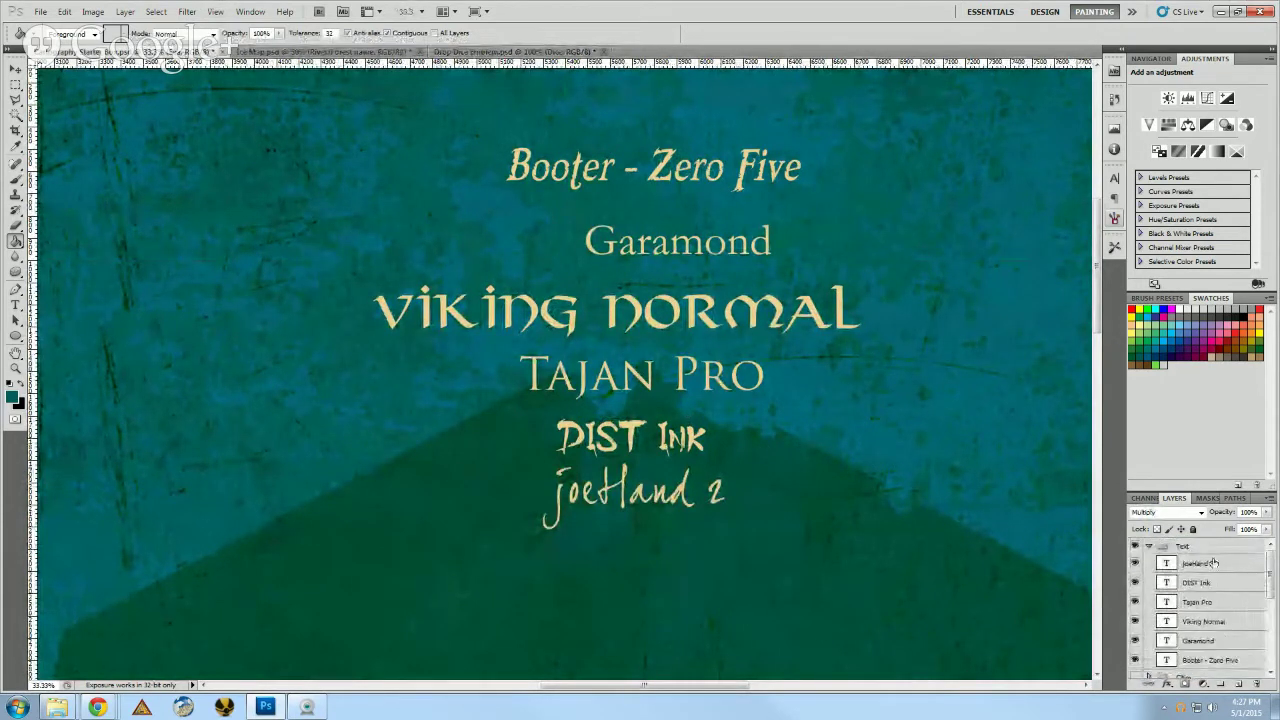
{"action": "double_click", "coordinate": [1220, 566]}
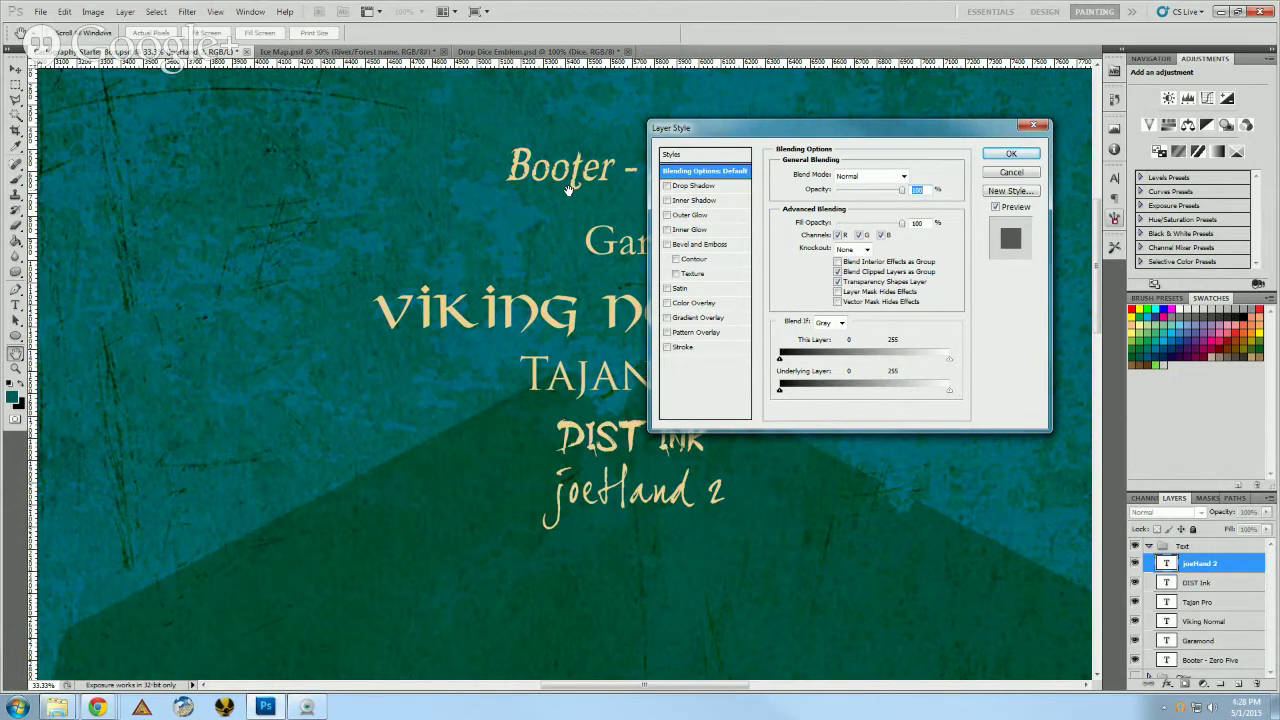
{"action": "left_click", "coordinate": [1011, 153]}
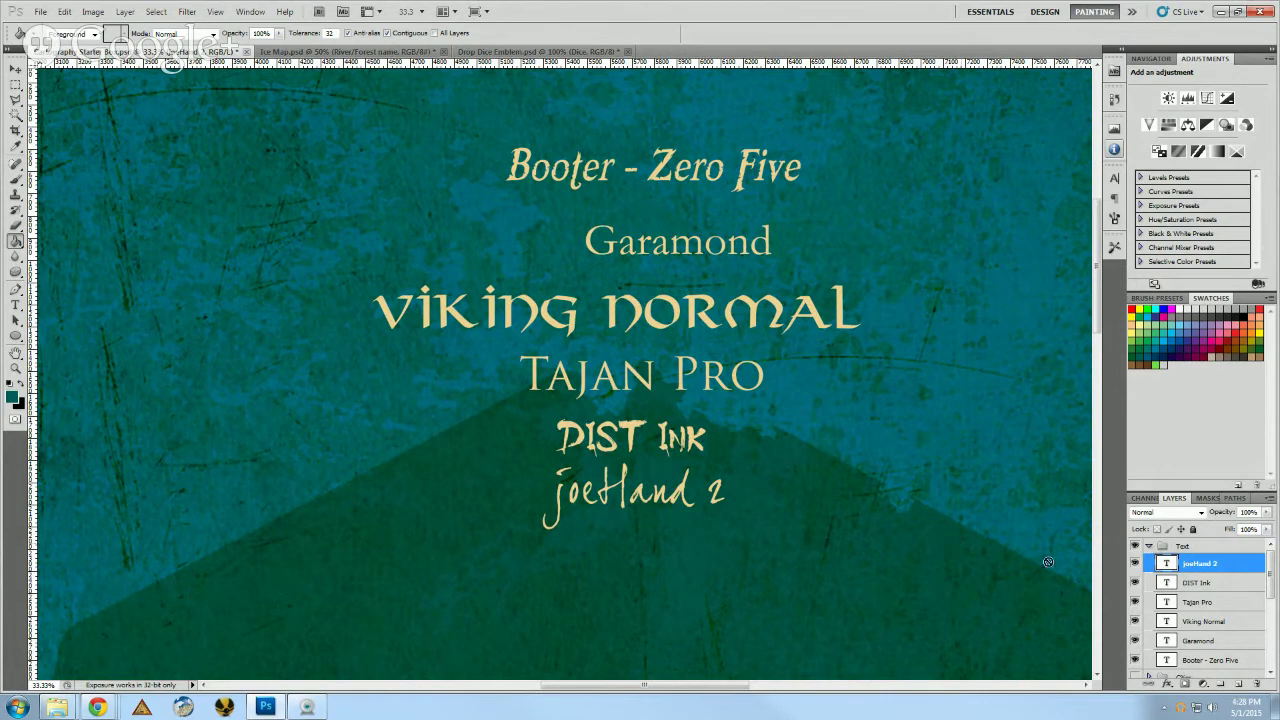
- Hide the Text group with all its font samples and collapse it
{"action": "left_click", "coordinate": [1135, 546]}
{"action": "scroll", "coordinate": [1160, 565], "scroll_direction": "down", "scroll_amount": 2}
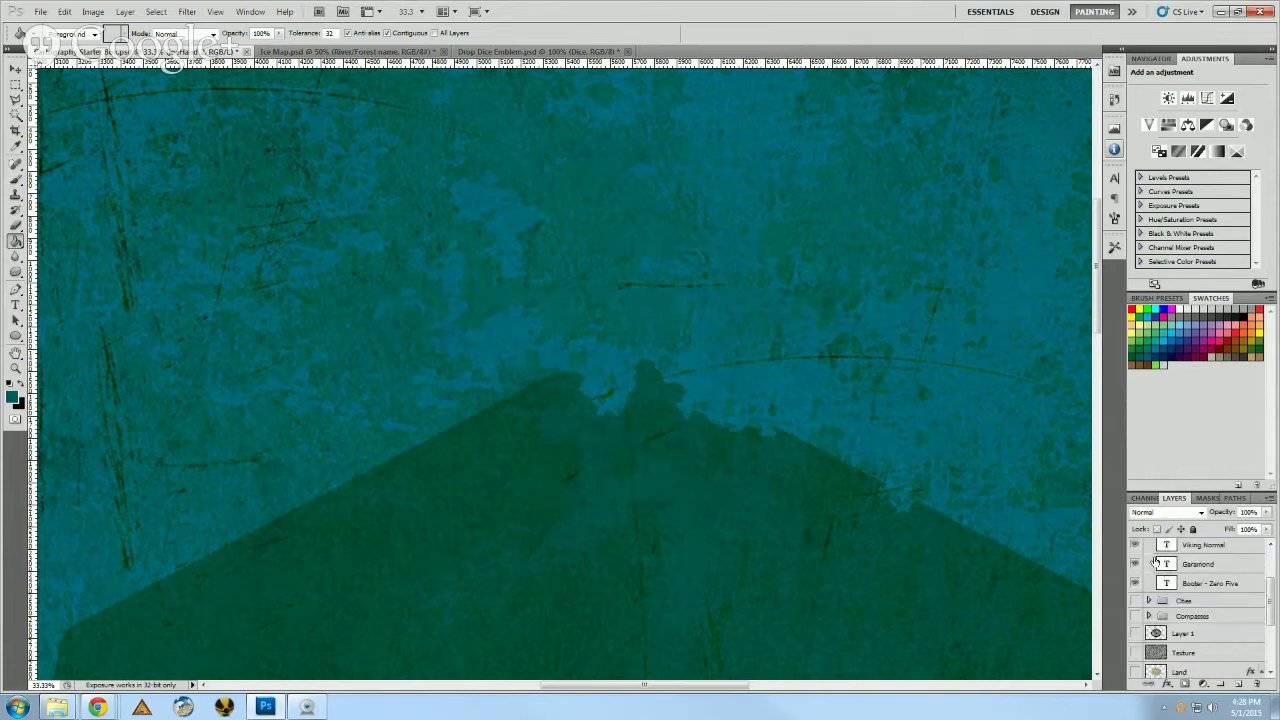
{"action": "scroll", "coordinate": [1150, 558], "scroll_direction": "up", "scroll_amount": 1}
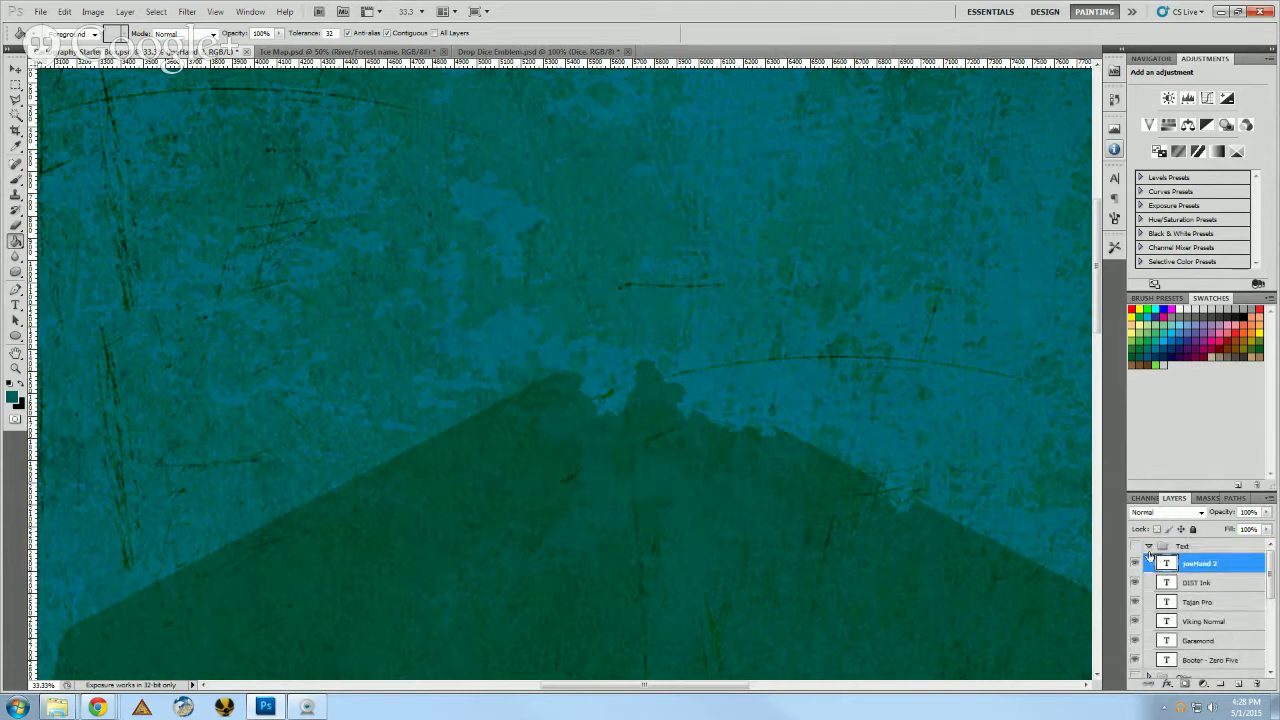
{"action": "scroll", "coordinate": [1160, 560], "scroll_direction": "down", "scroll_amount": 5}
{"action": "scroll", "coordinate": [1165, 563], "scroll_direction": "down", "scroll_amount": 2}
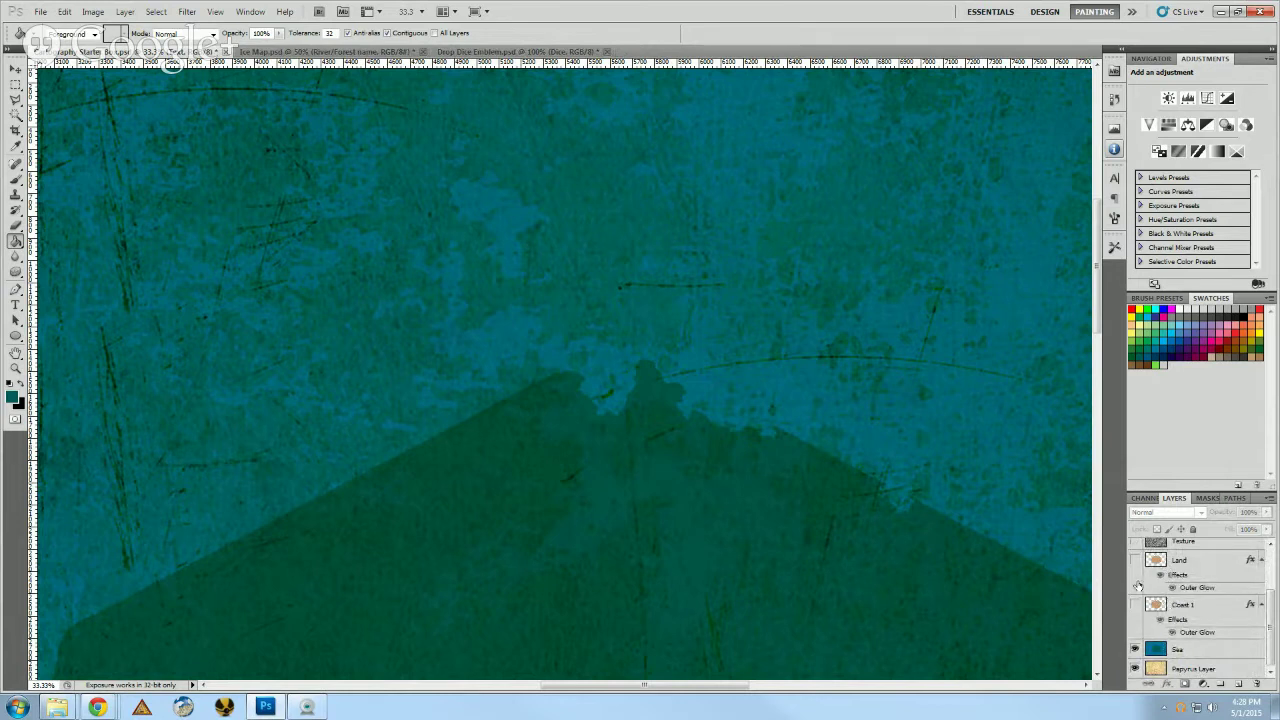
- Undo the teal fill and the deselection on the Sea layer
{"action": "key", "text": "alt+bracketleft"}
{"action": "left_click", "coordinate": [933, 572]}
{"action": "key", "text": "Delete"}
- Make the Land layer active and show it over the papyrus again
{"action": "key", "text": "alt+bracketright"}
{"action": "key", "text": "alt+bracketright"}
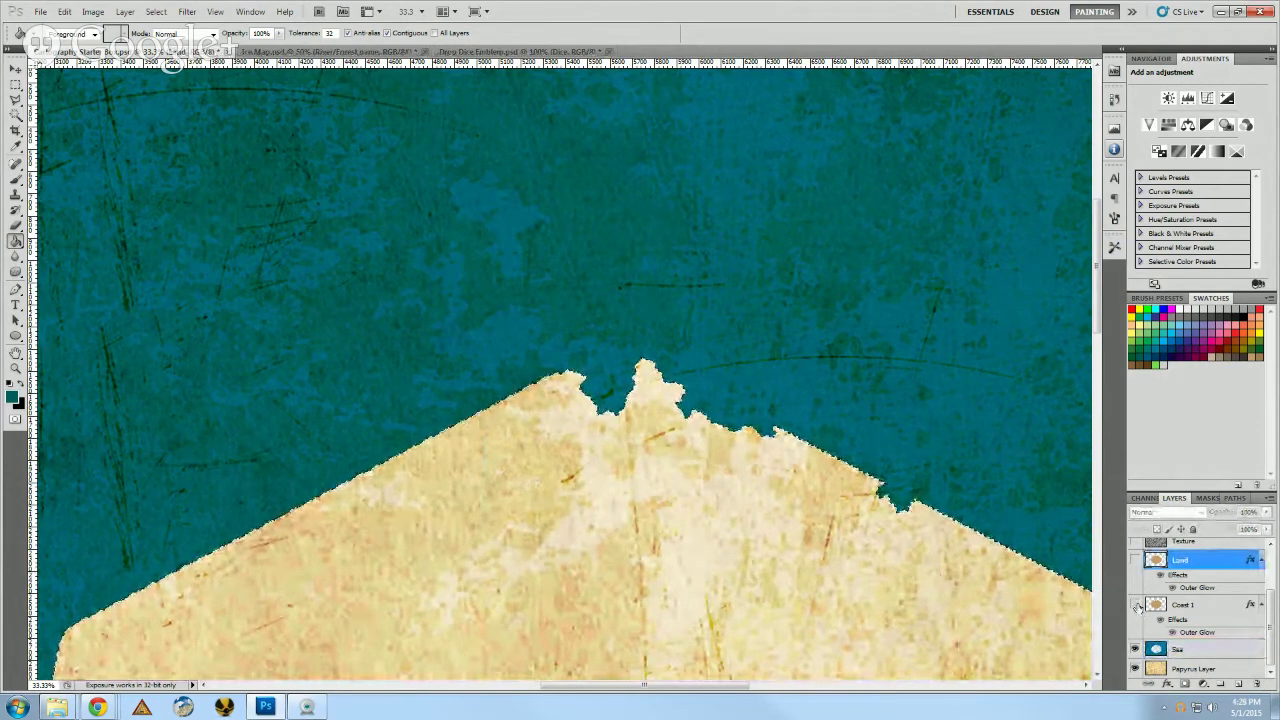
{"action": "left_click", "coordinate": [1135, 560]}
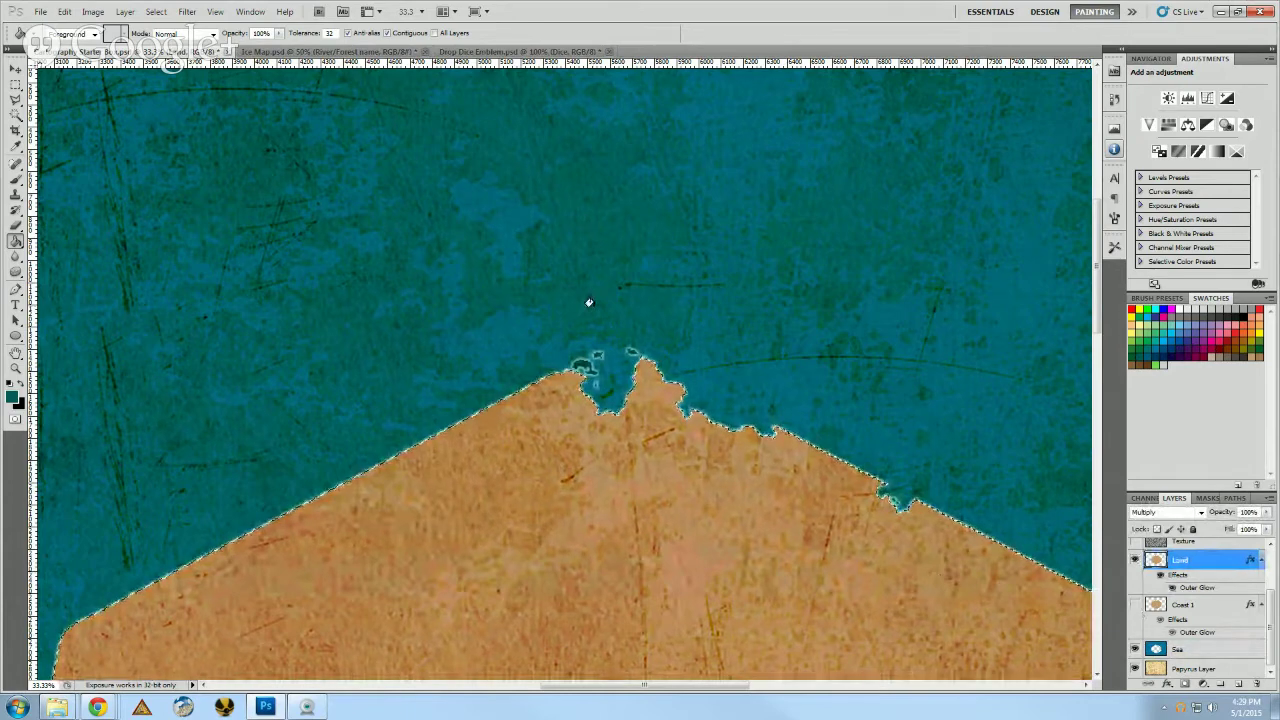
{"action": "scroll", "coordinate": [589, 302], "scroll_direction": "down", "scroll_amount": 2}
{"action": "scroll", "coordinate": [589, 302], "scroll_direction": "down", "scroll_amount": 2}
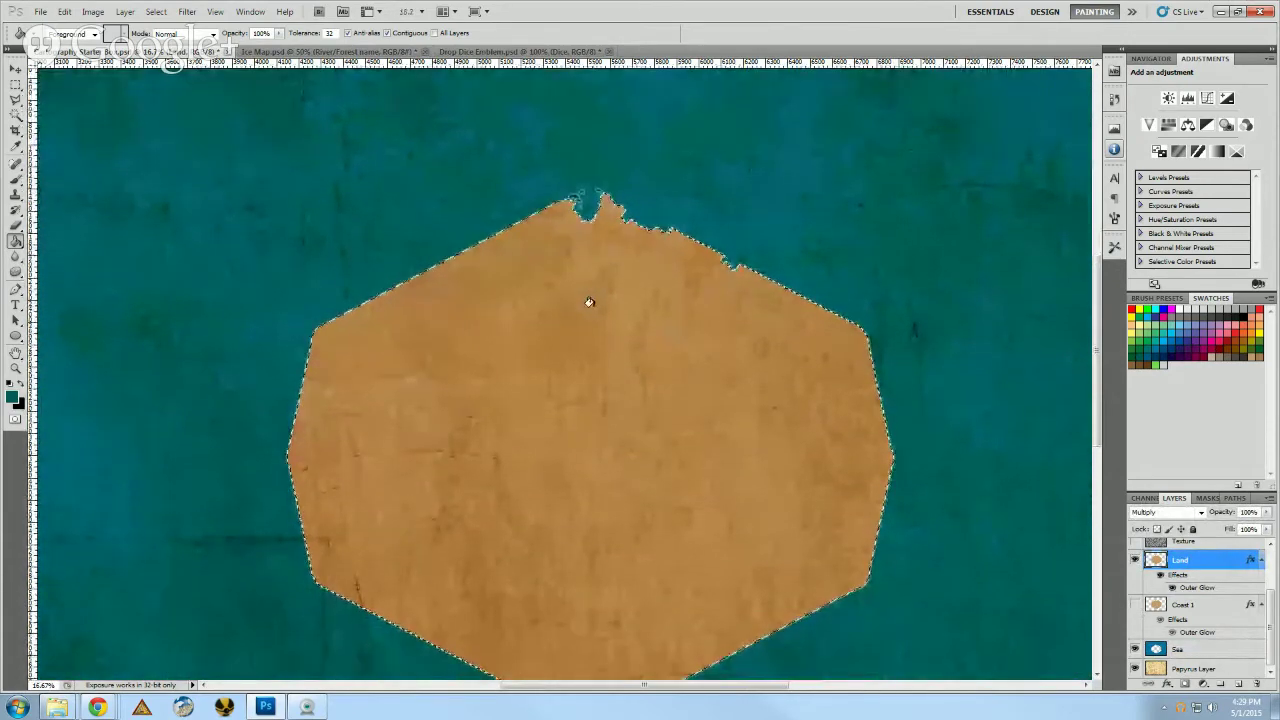
{"action": "scroll", "coordinate": [586, 300], "scroll_direction": "down", "scroll_amount": 1}
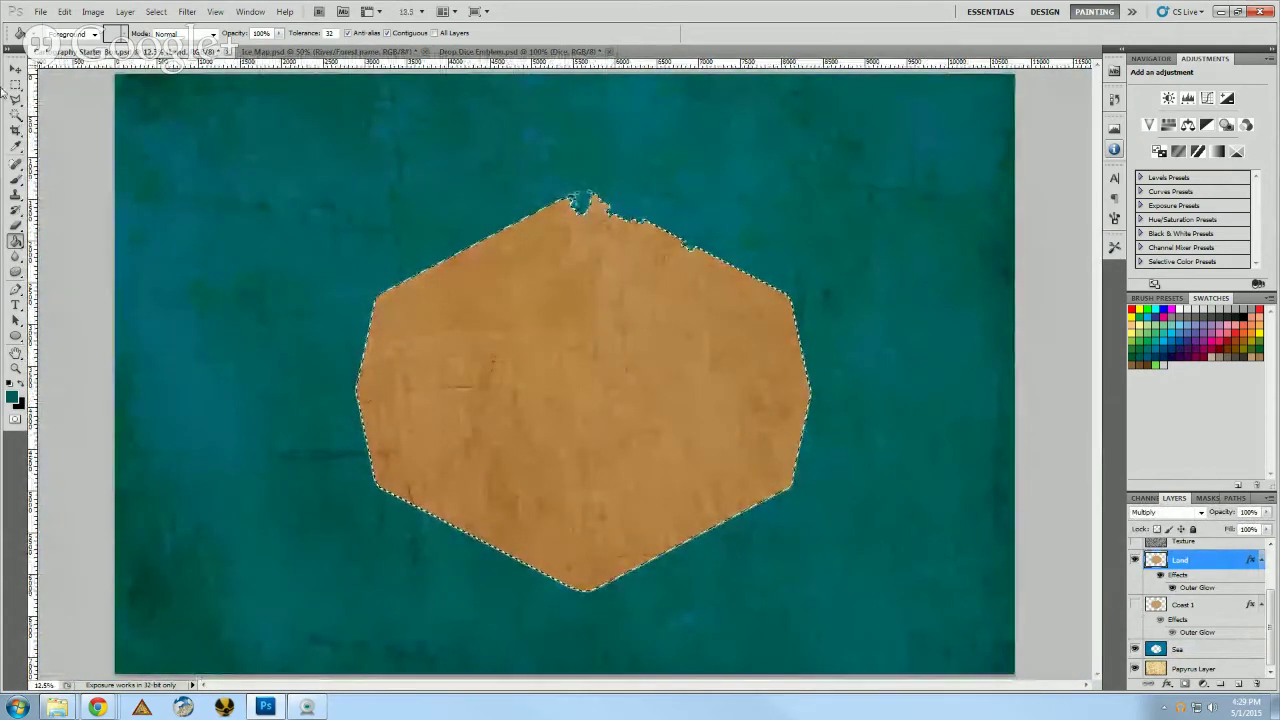
- Desaturate the selected area of the Land layer
{"action": "left_click", "coordinate": [93, 12]}
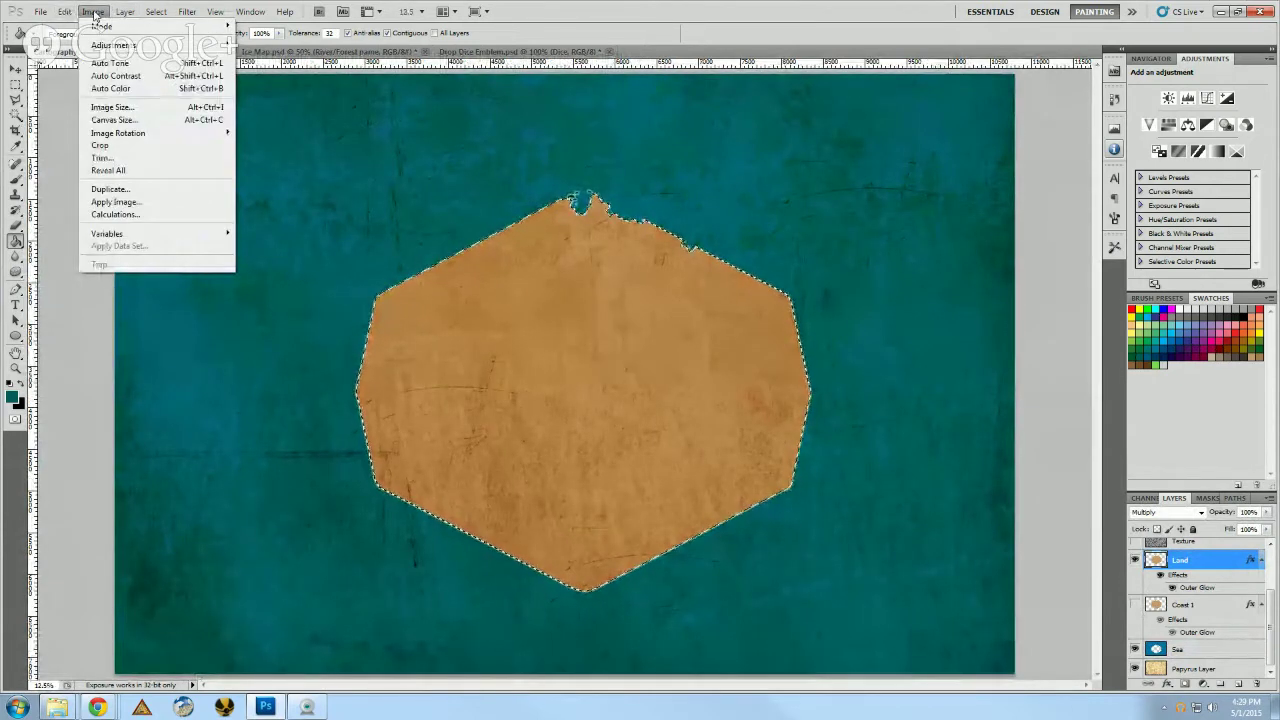
{"action": "mouse_move", "coordinate": [98, 45]}
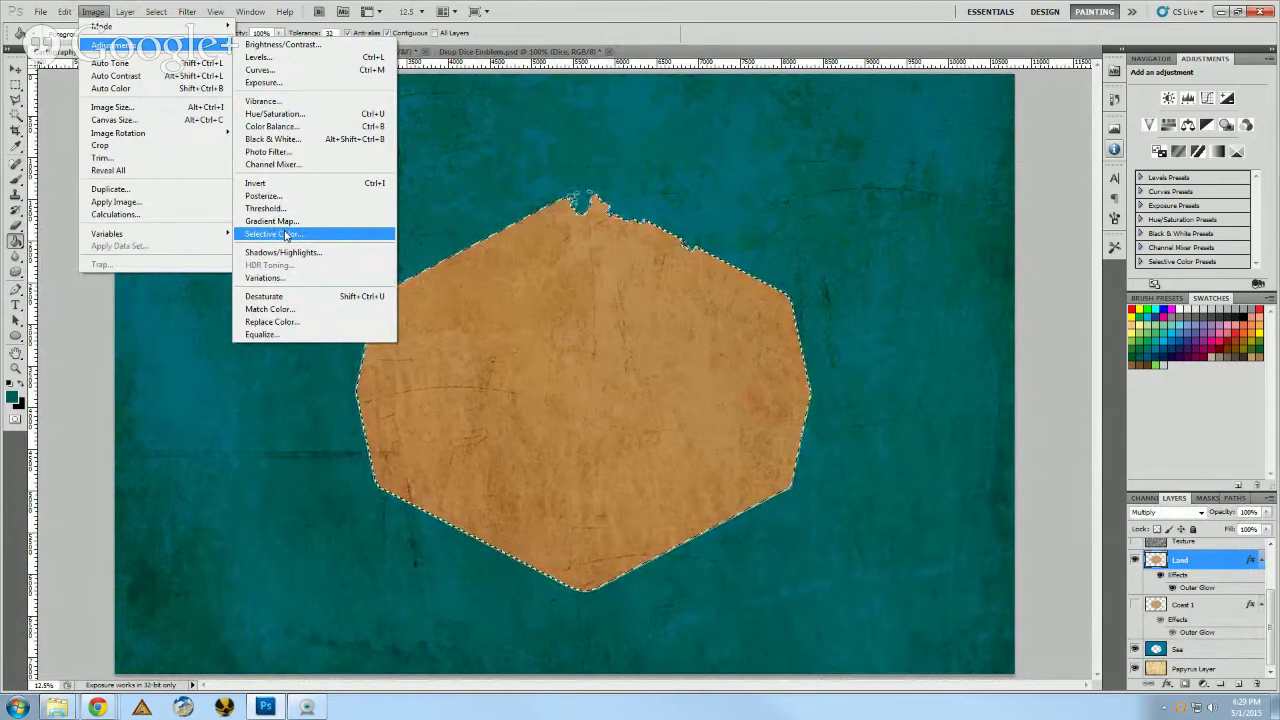
{"action": "left_click", "coordinate": [295, 298]}
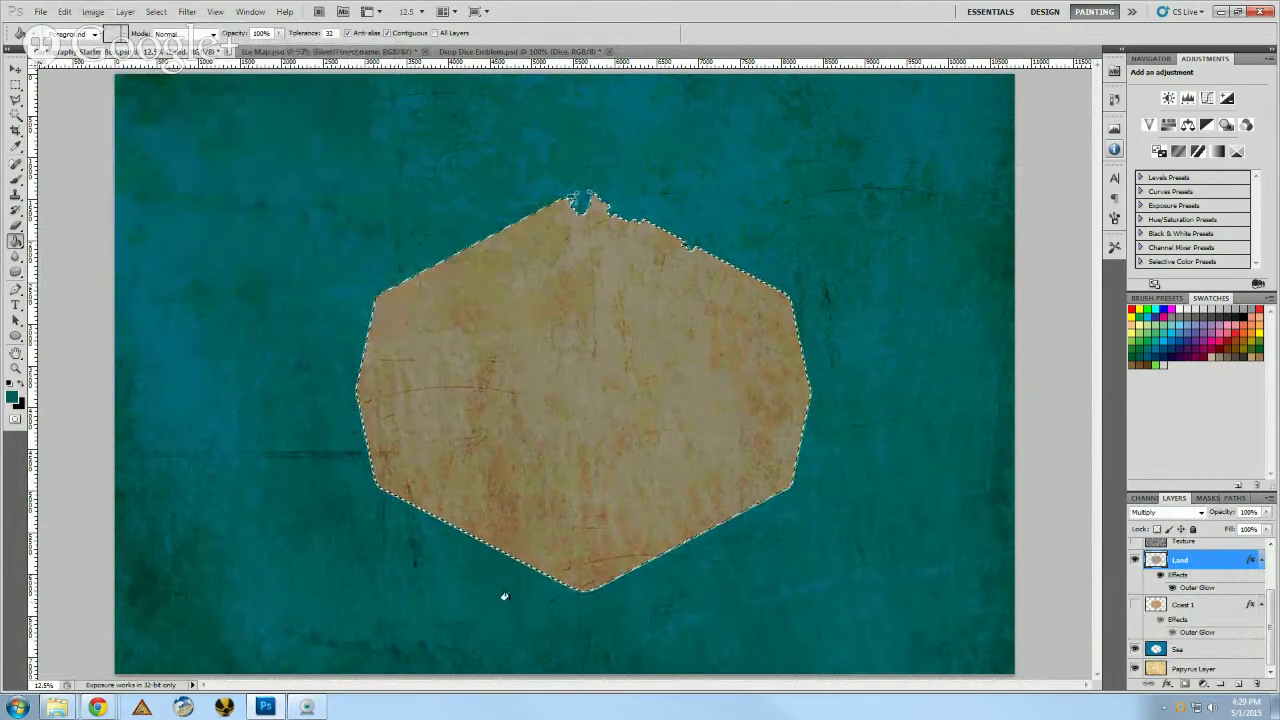
- Preview the Ink Outlines brush-stroke filter on the Land layer with the whole landmass in view
{"action": "left_click", "coordinate": [187, 11]}
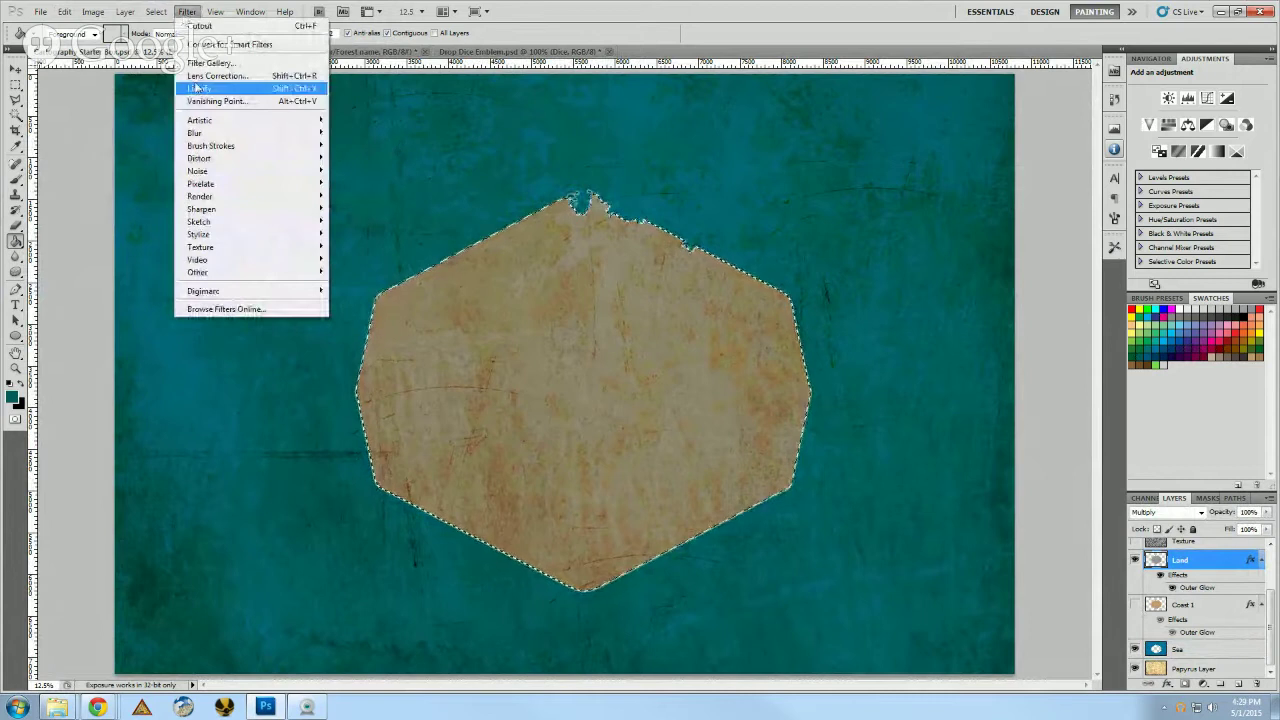
{"action": "mouse_move", "coordinate": [199, 121]}
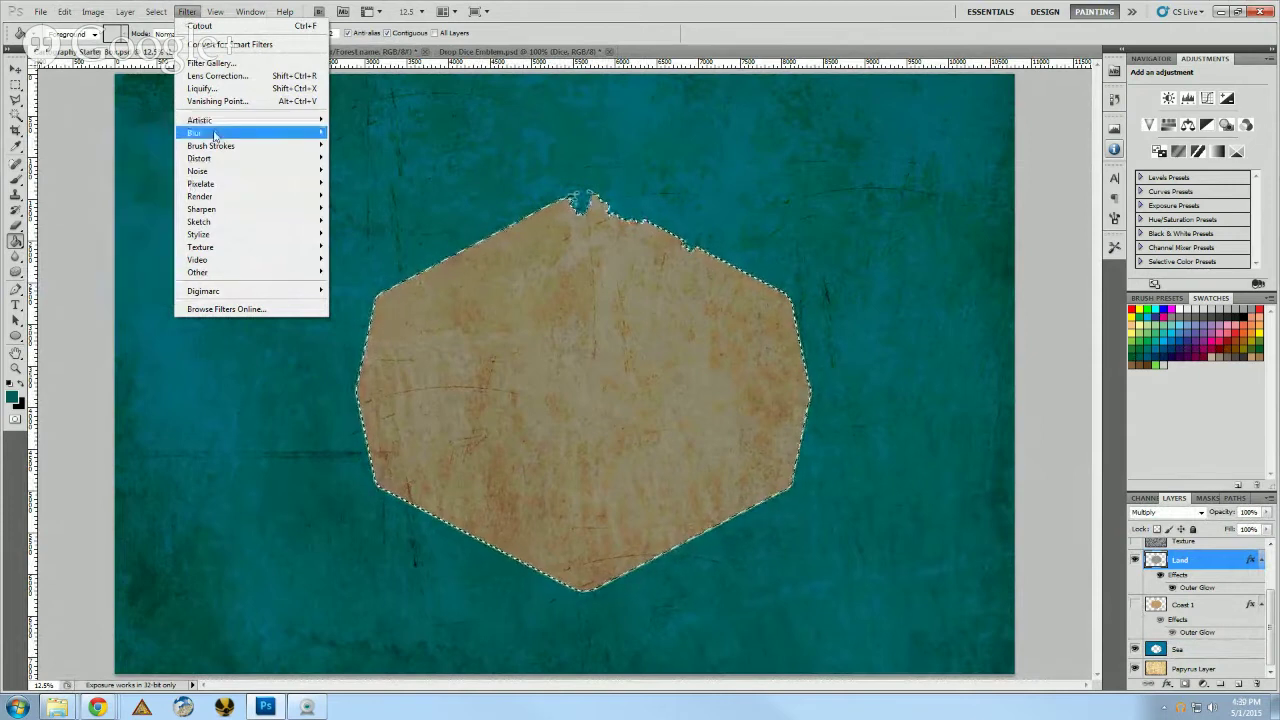
{"action": "mouse_move", "coordinate": [212, 148]}
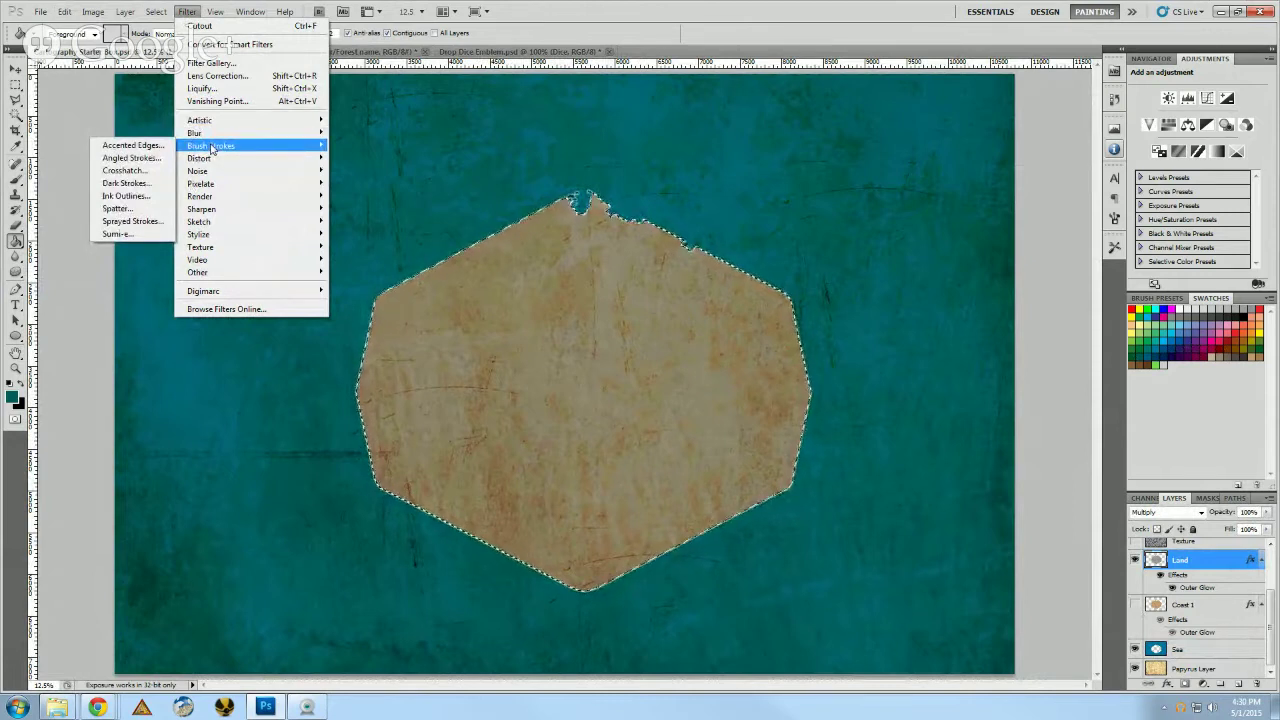
{"action": "left_click", "coordinate": [145, 198]}
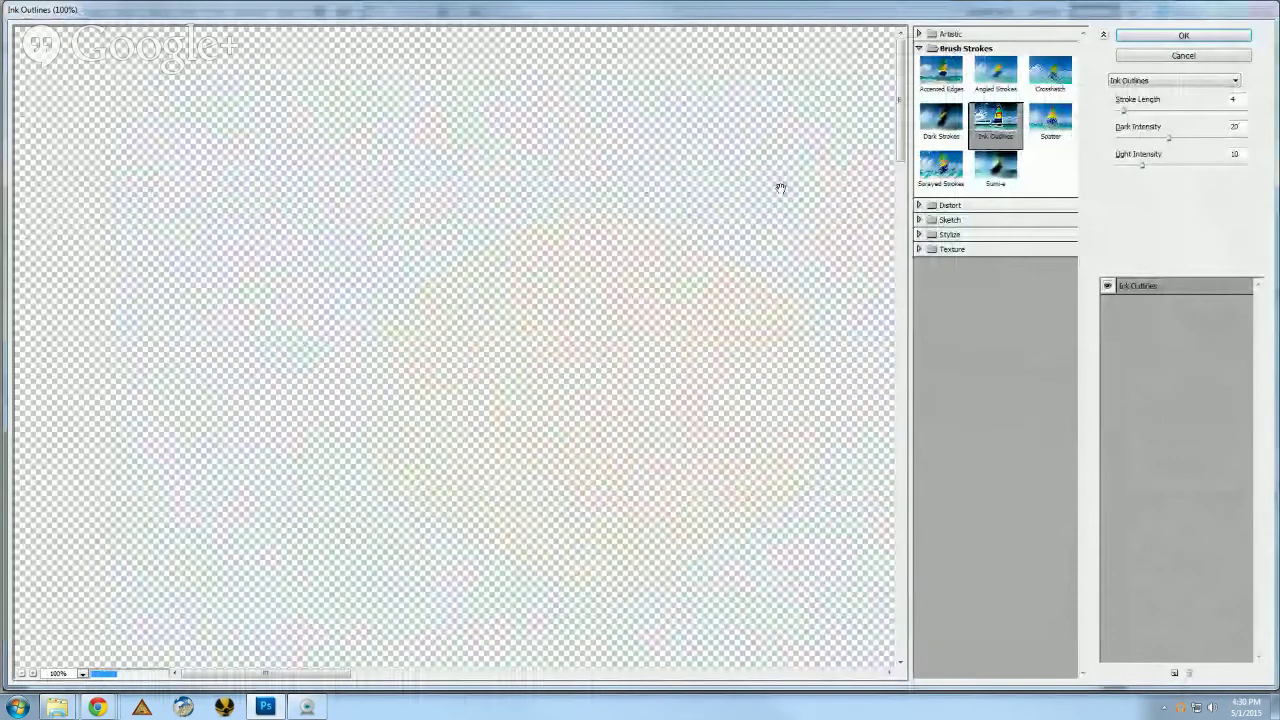
{"action": "left_click_drag", "start_coordinate": [900, 106], "coordinate": [900, 165]}
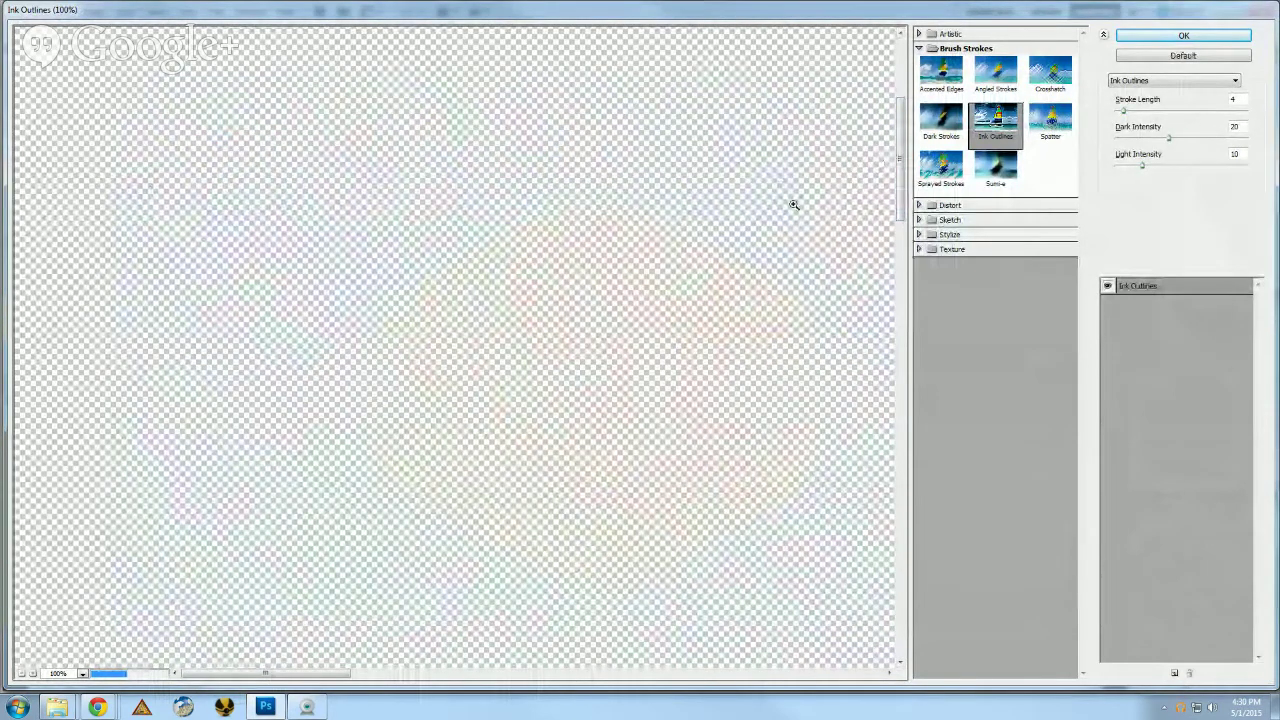
{"action": "key", "text": "ctrl+minus"}
{"action": "key", "text": "ctrl+minus"}
{"action": "key", "text": "ctrl+minus"}
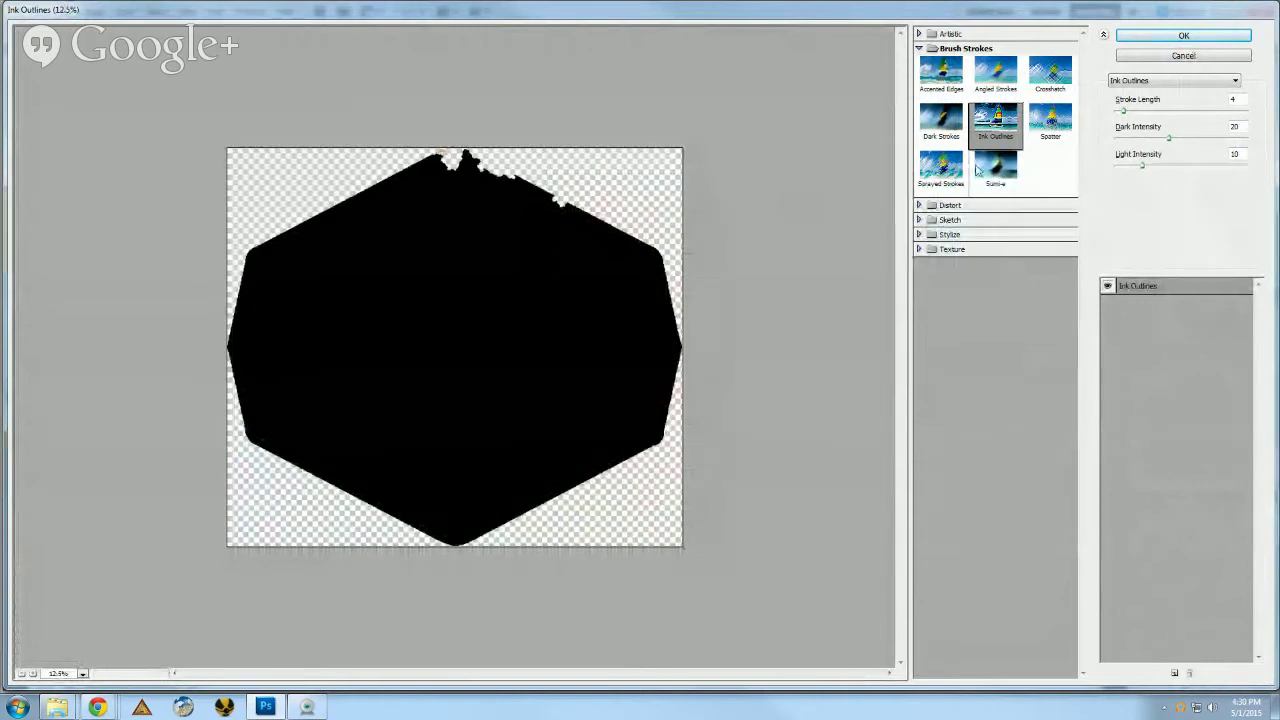
- Preview the Colored Pencil and Crosshatch filters on the Land layer, examining the Crosshatch effect along the jagged northern coast at 200% zoom
{"action": "left_click", "coordinate": [945, 35]}
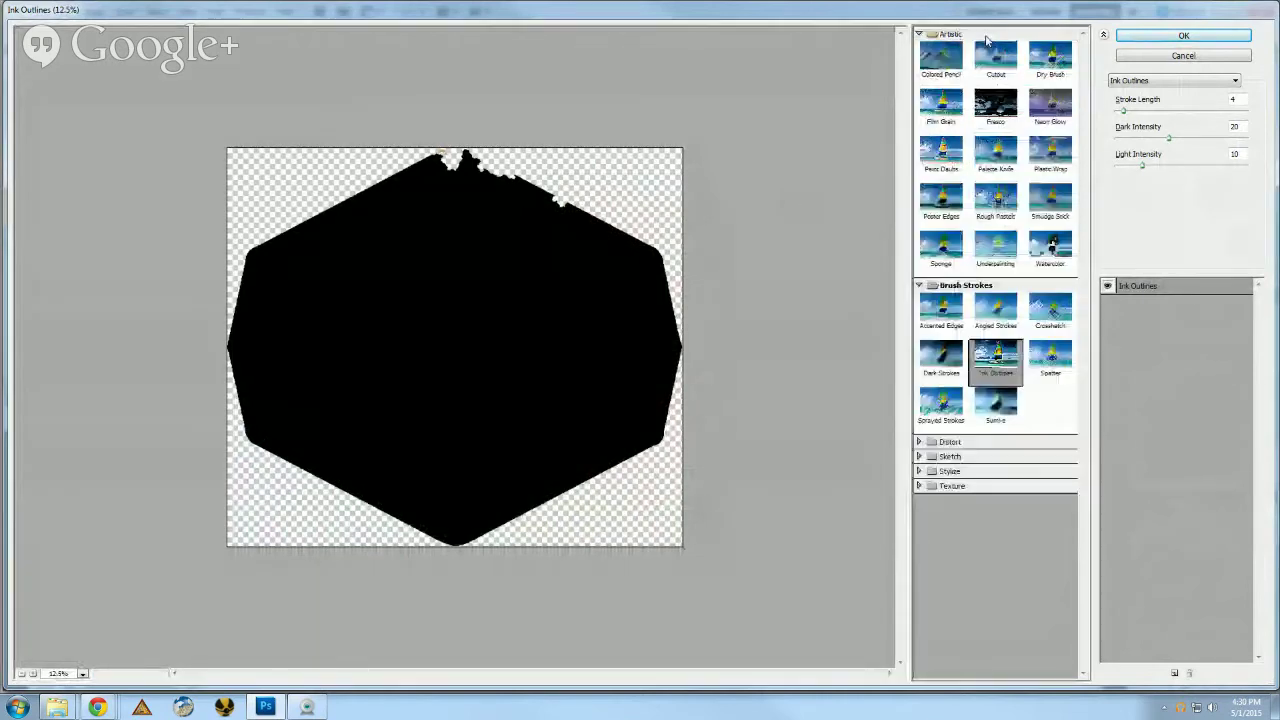
{"action": "left_click", "coordinate": [938, 62]}
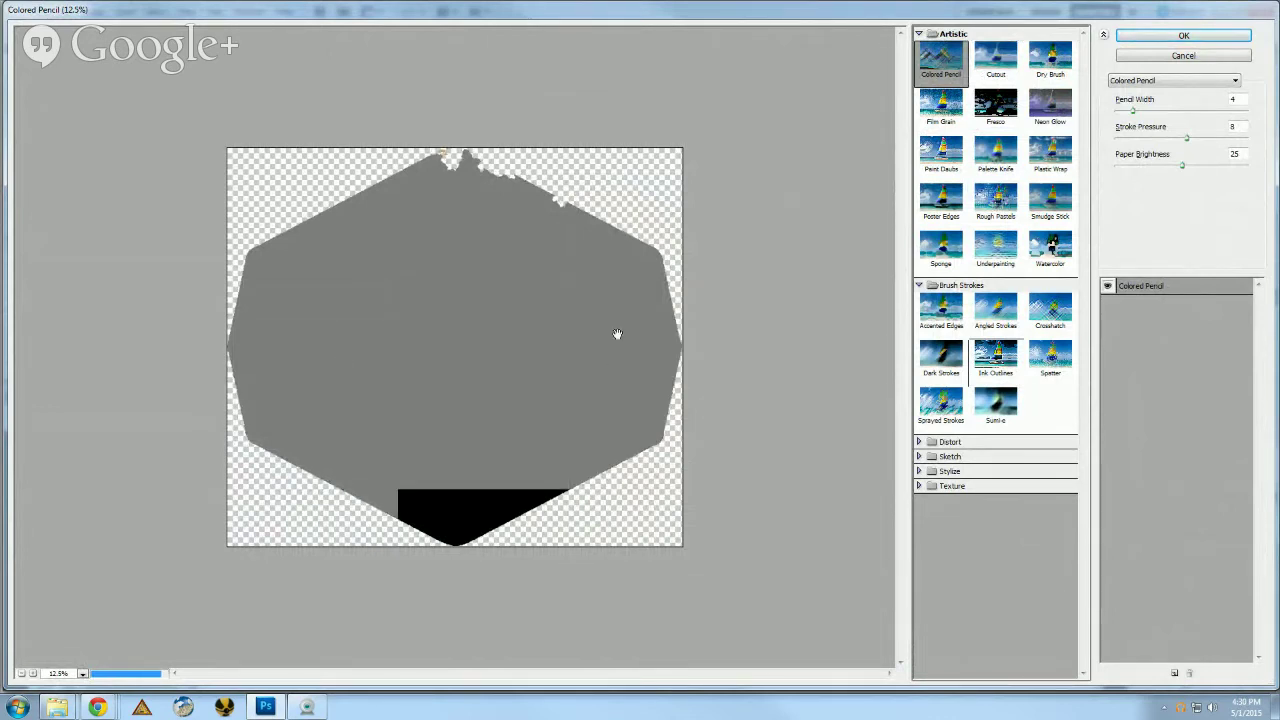
{"action": "left_click", "coordinate": [1045, 310]}
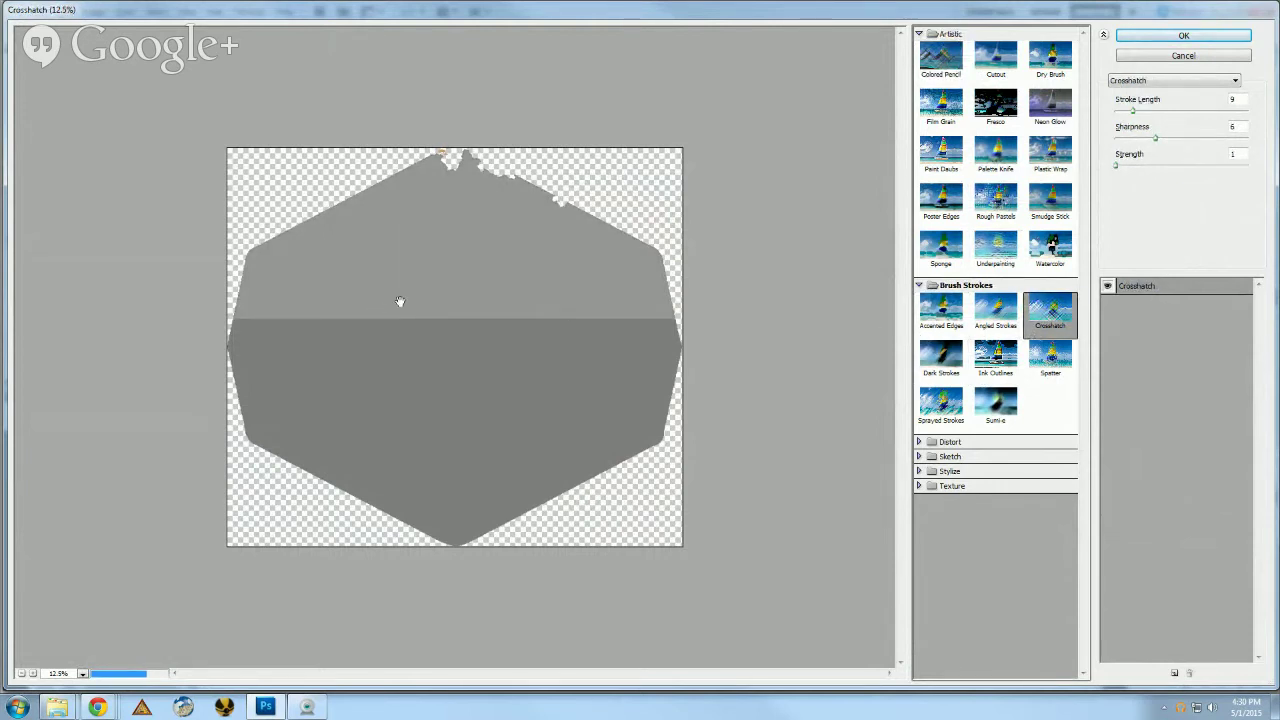
{"action": "left_click", "coordinate": [493, 226], "text": "ctrl"}
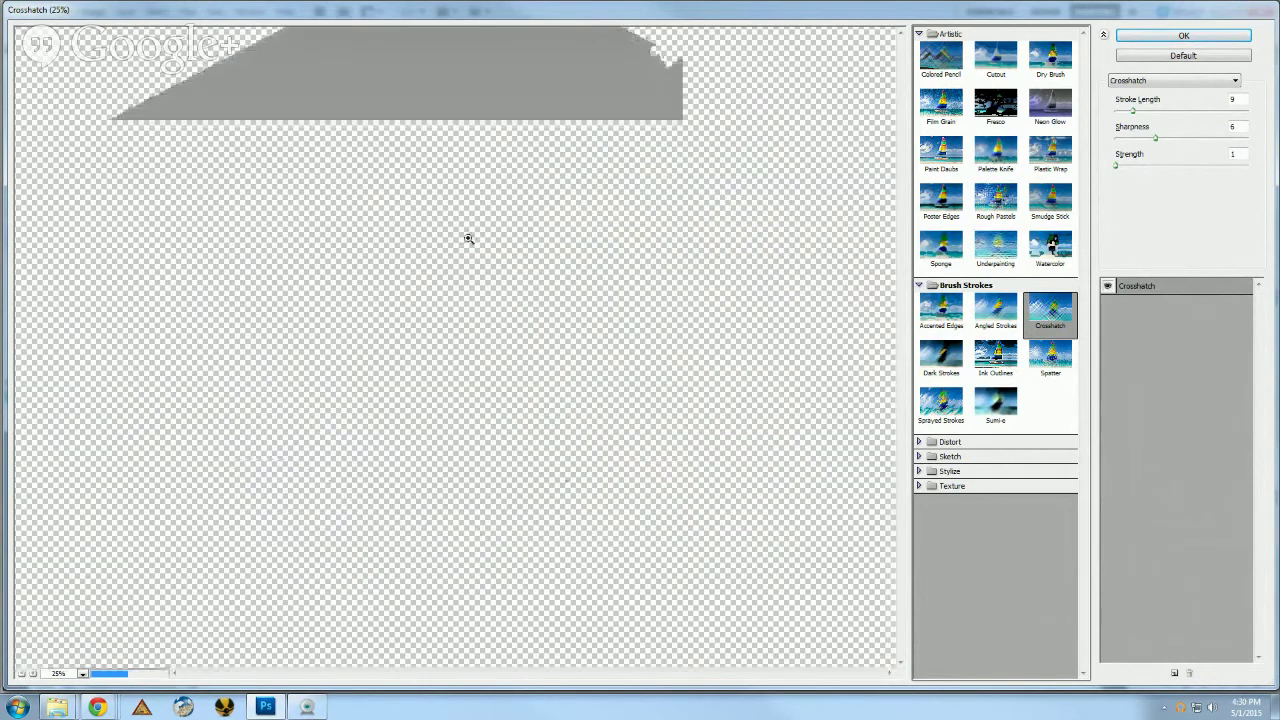
{"action": "left_click", "coordinate": [580, 240], "text": "ctrl"}
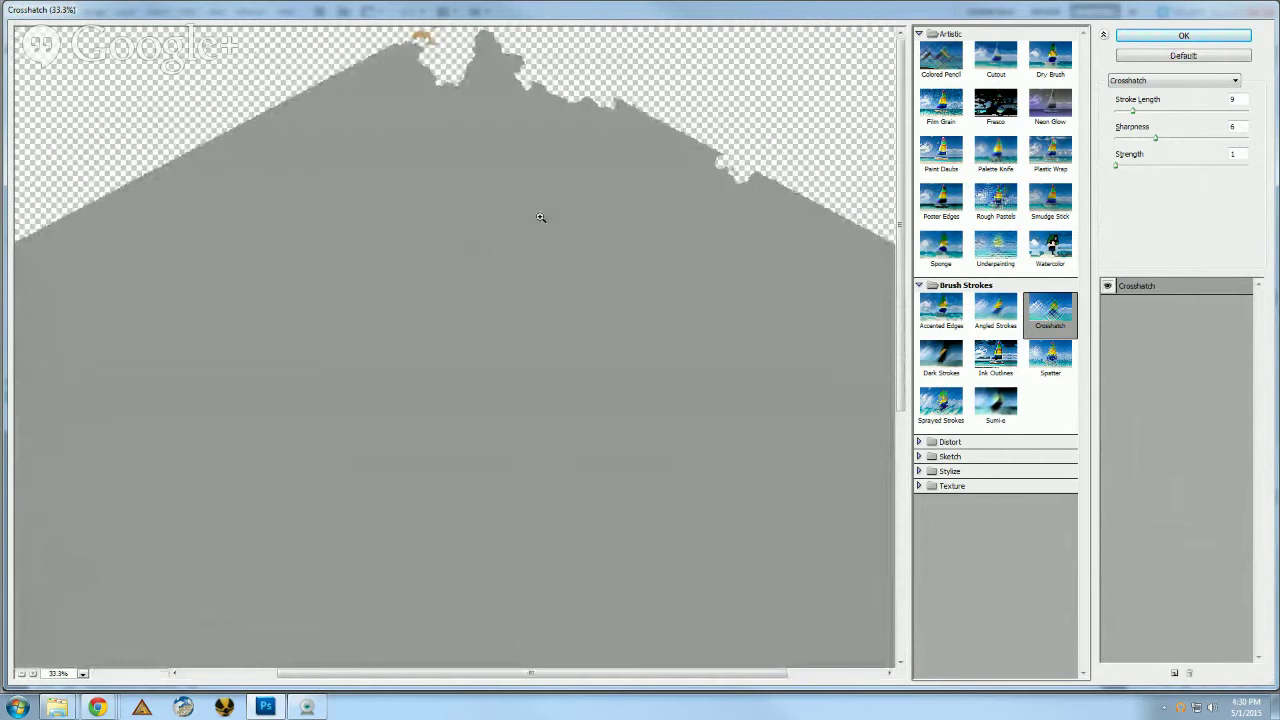
{"action": "left_click", "coordinate": [540, 217], "text": "ctrl"}
{"action": "left_click", "coordinate": [540, 217], "text": "ctrl"}
{"action": "left_click", "coordinate": [540, 217], "text": "ctrl"}
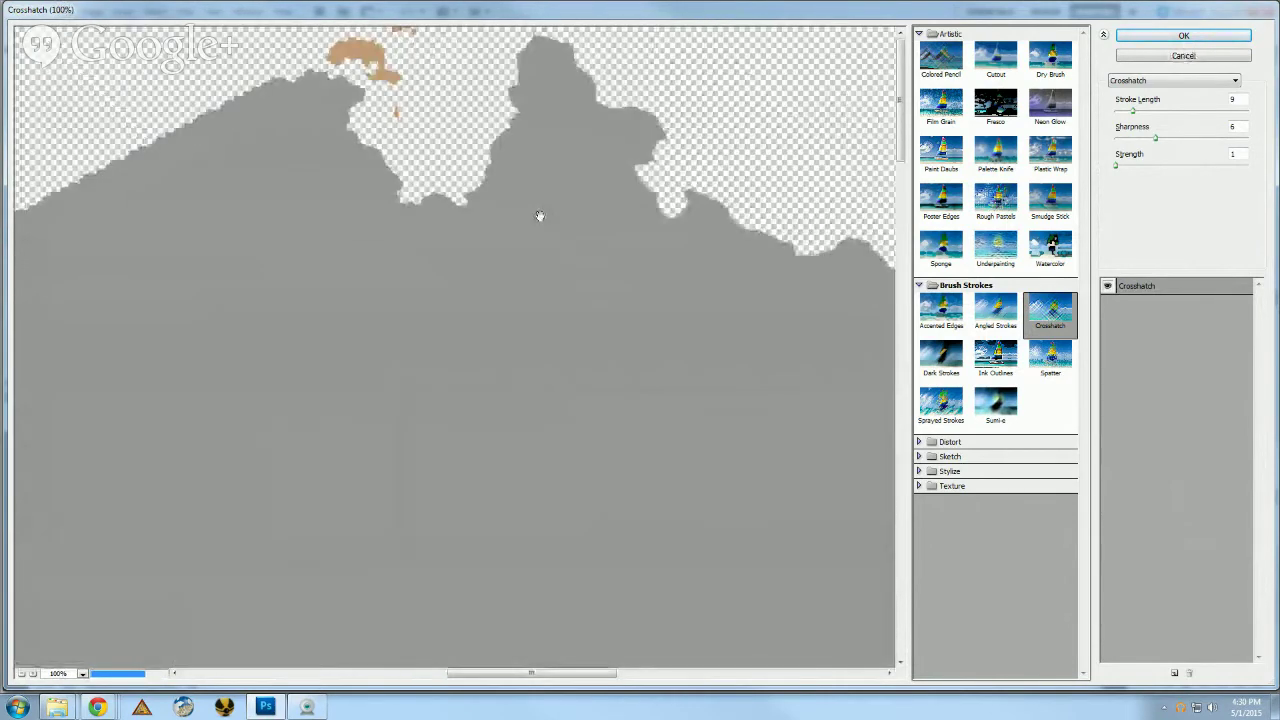
{"action": "left_click", "coordinate": [540, 217], "text": "ctrl"}
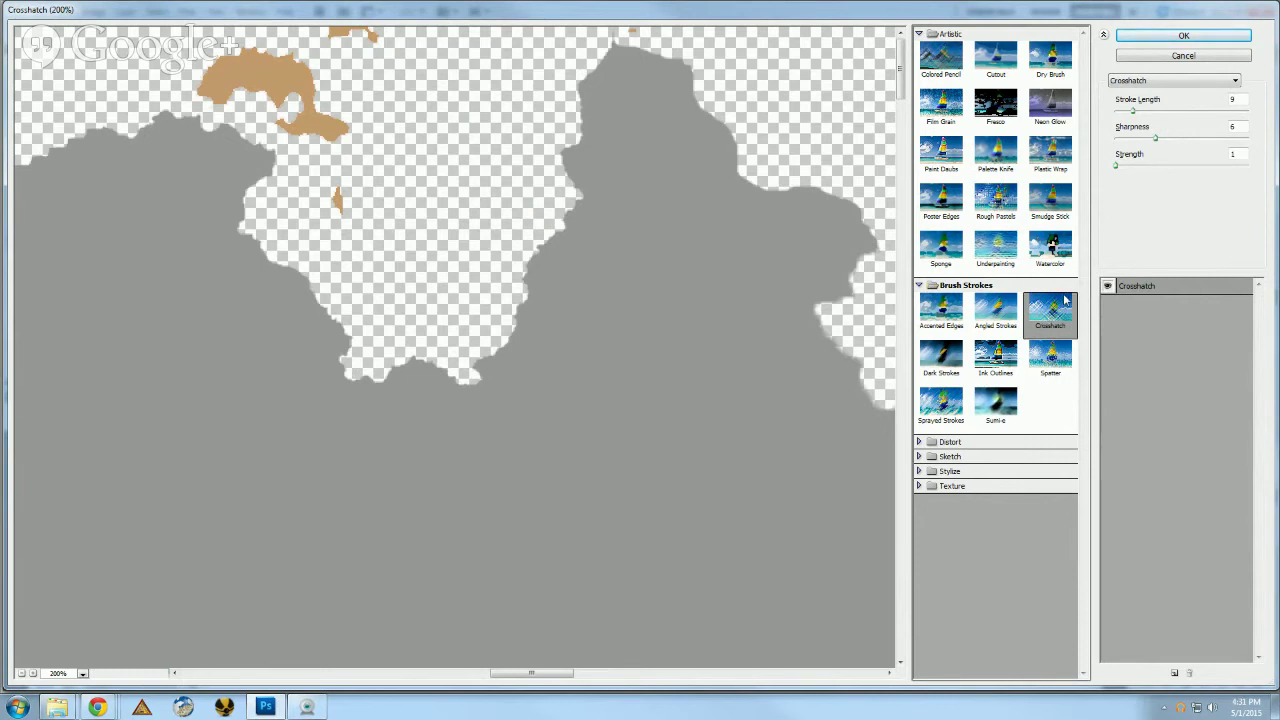
- Preview the Angled Strokes and Chalk & Charcoal filters on the Land layer, and leave the filter gallery without applying any
{"action": "left_click", "coordinate": [997, 314]}
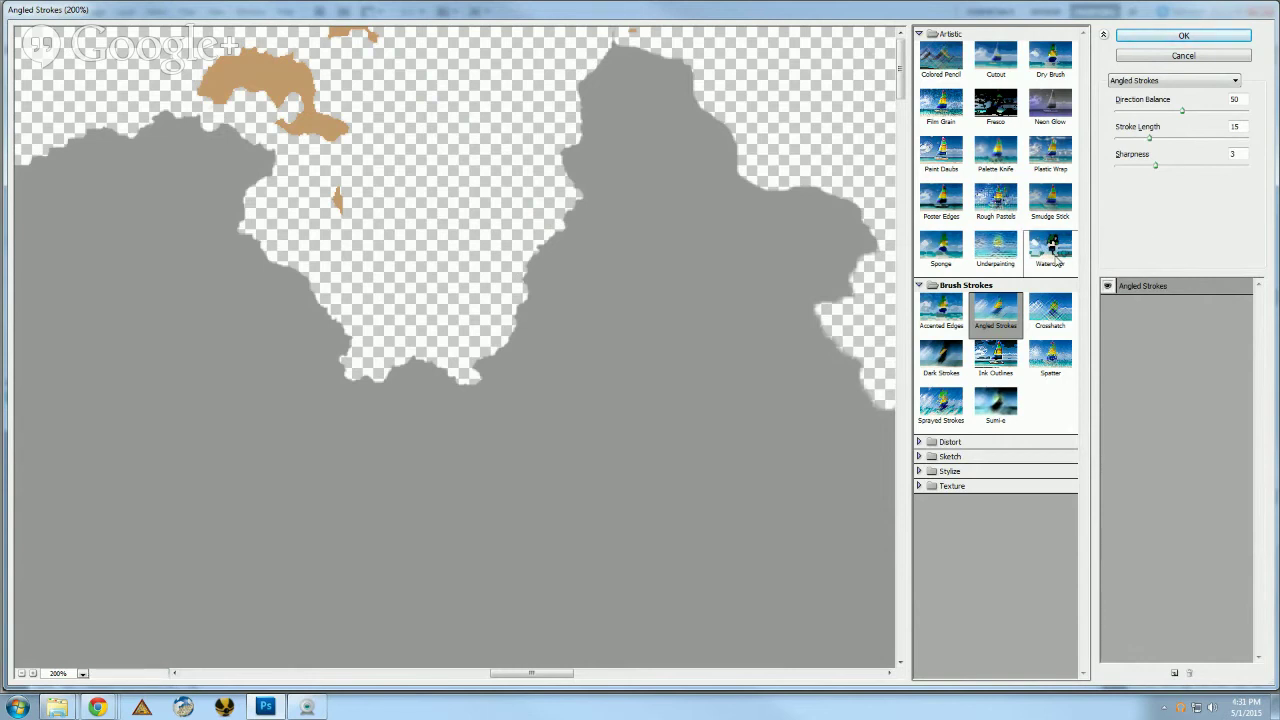
{"action": "left_click", "coordinate": [921, 444]}
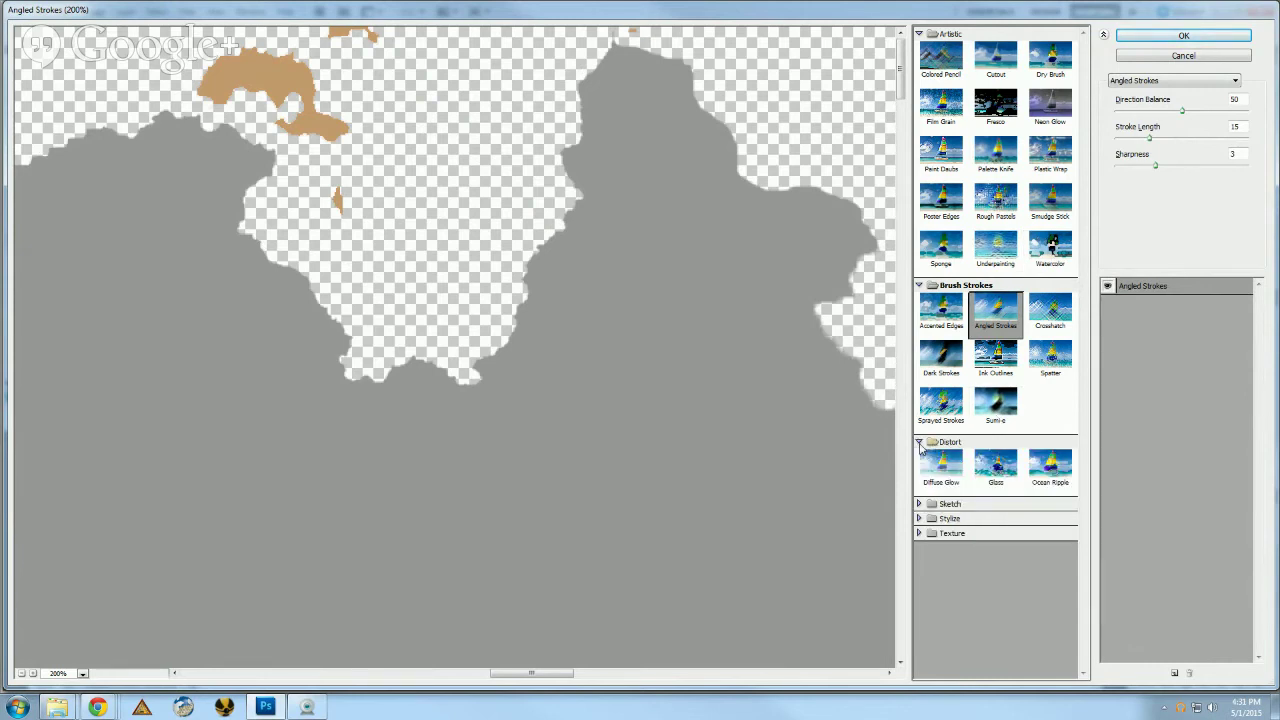
{"action": "left_click", "coordinate": [928, 506]}
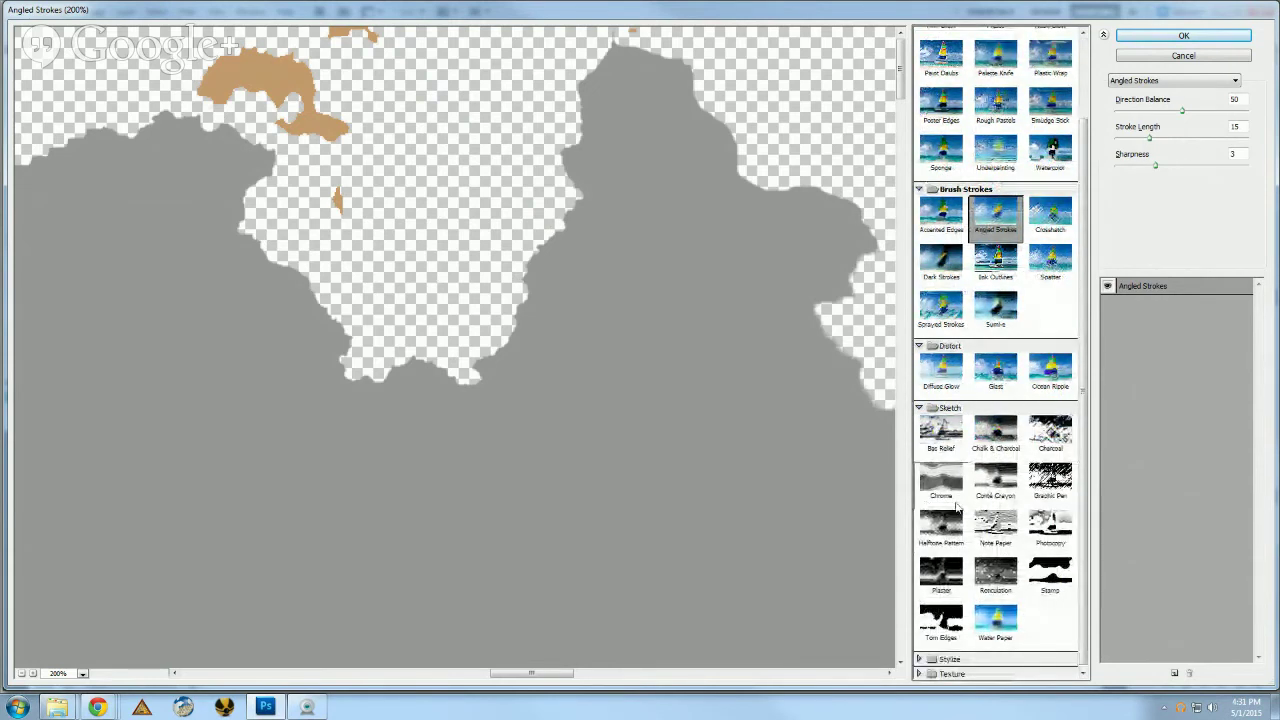
{"action": "left_click", "coordinate": [976, 440]}
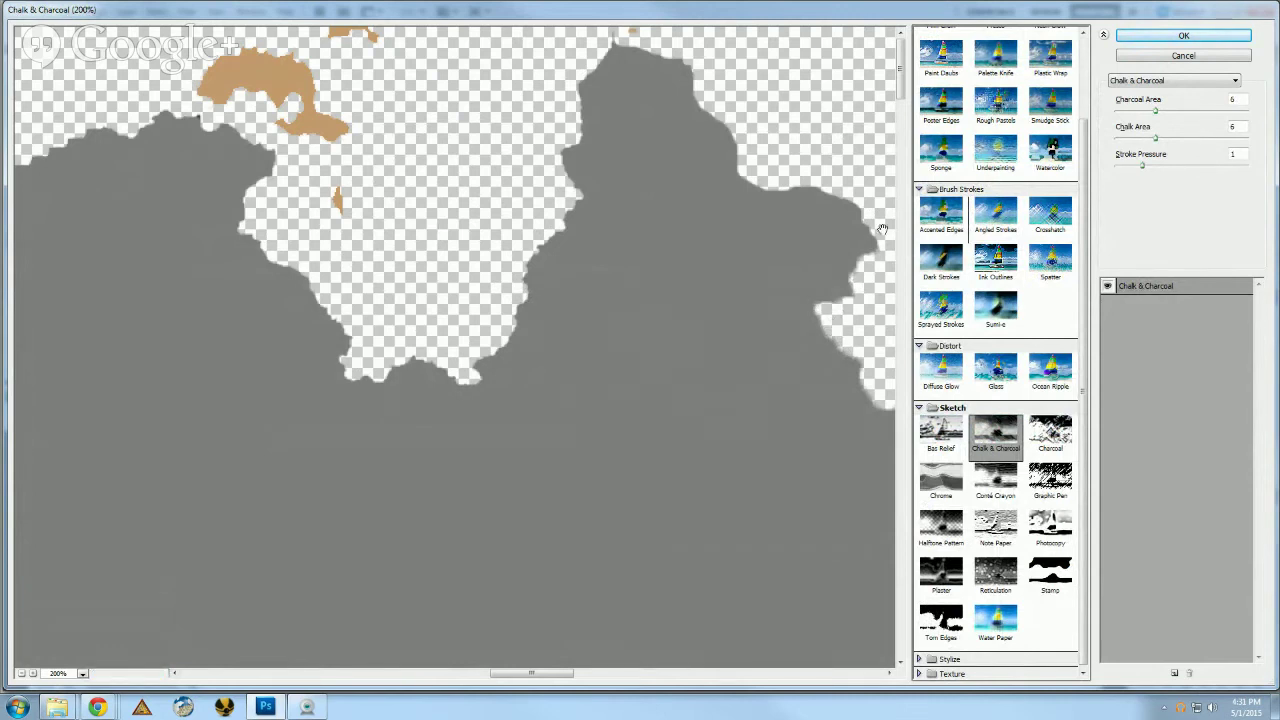
{"action": "left_click", "coordinate": [1180, 58]}
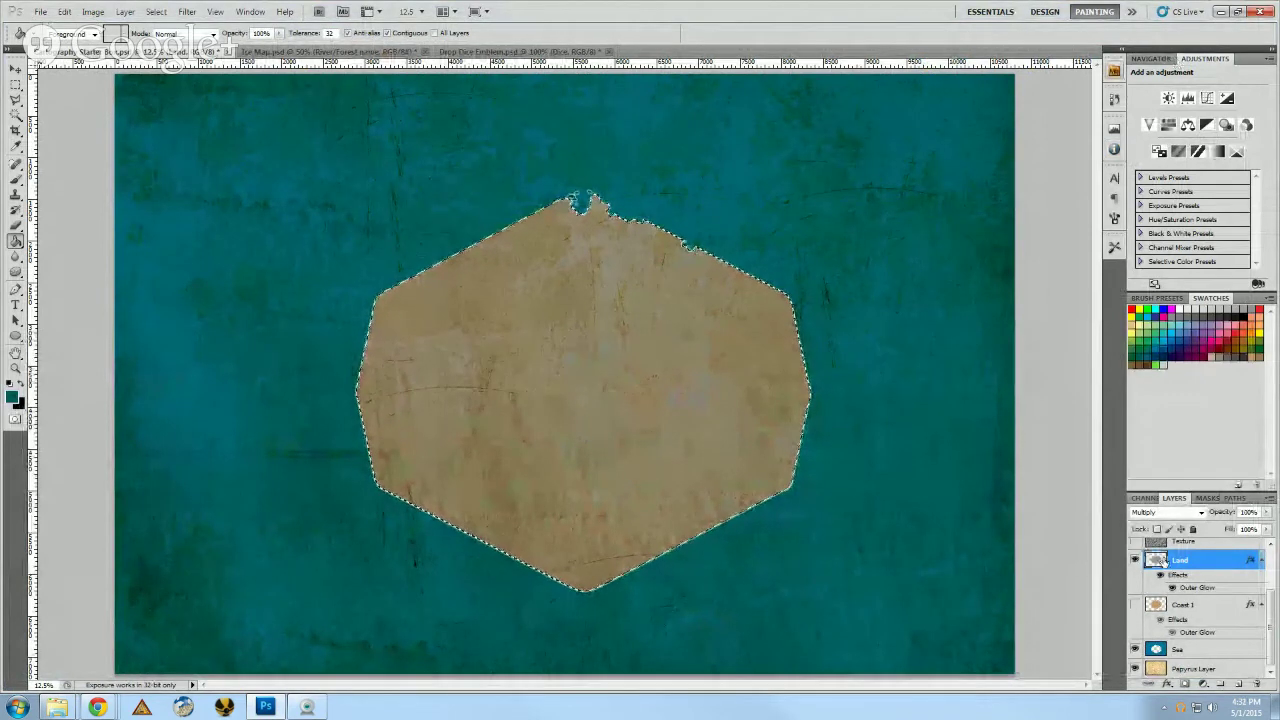
- Switch to the Ice Map.psd document to view its finished continents, rivers and name labels
{"action": "scroll", "coordinate": [1175, 597], "scroll_direction": "up", "scroll_amount": 2}
{"action": "scroll", "coordinate": [1175, 597], "scroll_direction": "up", "scroll_amount": 2}
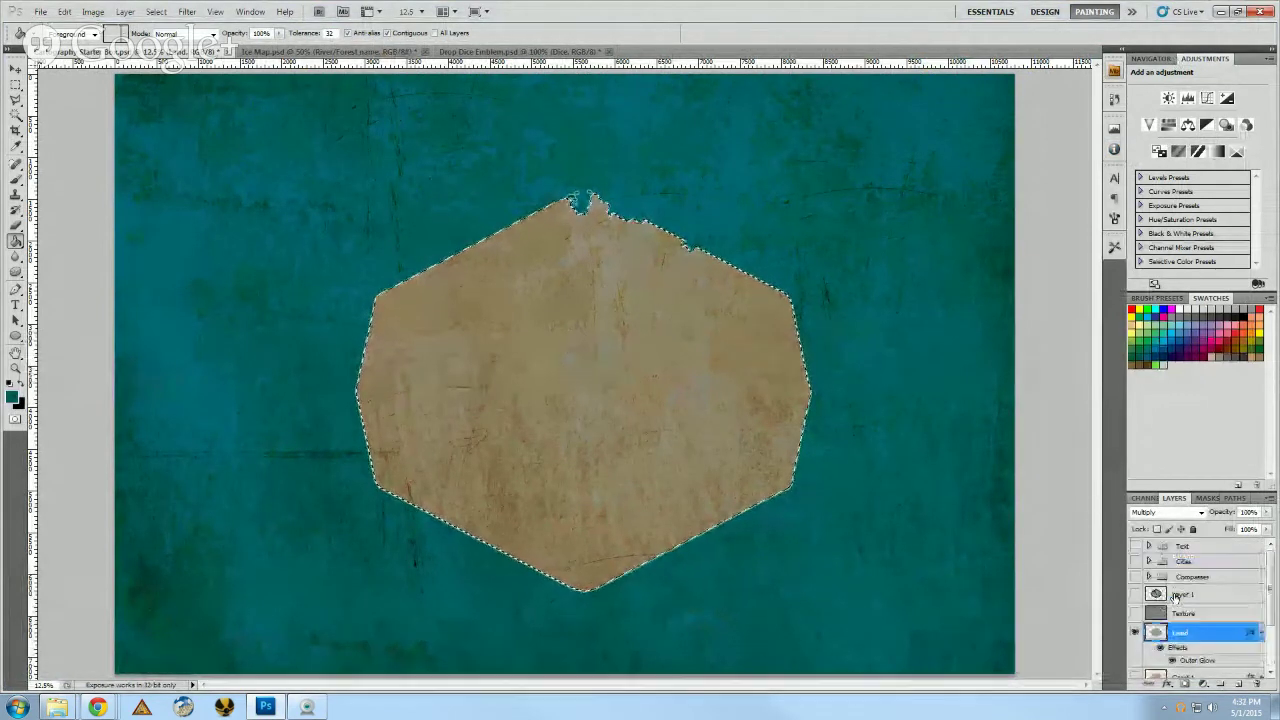
{"action": "left_click", "coordinate": [330, 51]}
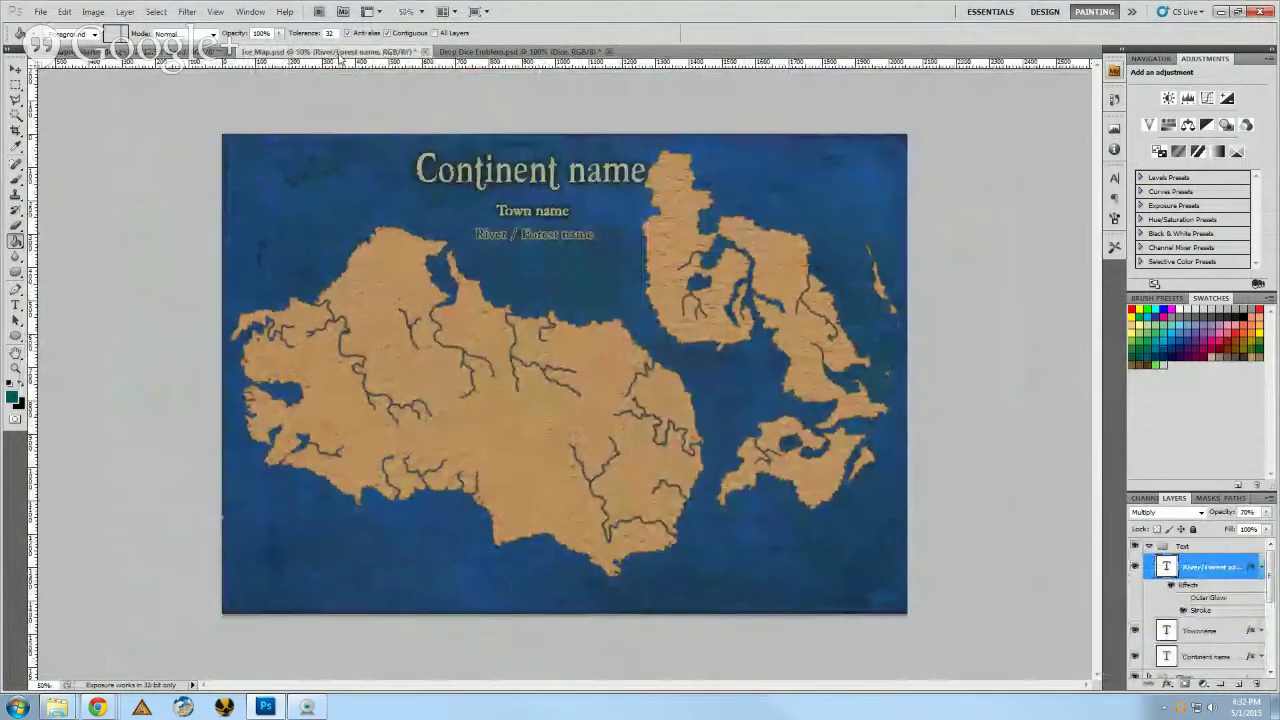